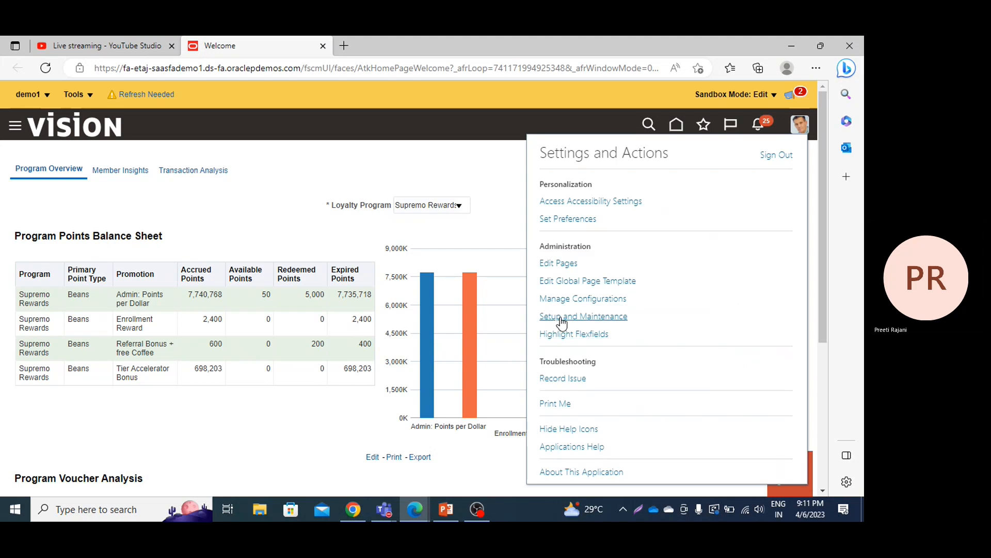
# Step: Open Setup and Maintenance and switch the setup offering to Project Financial Management
pyautogui.click(560, 318)
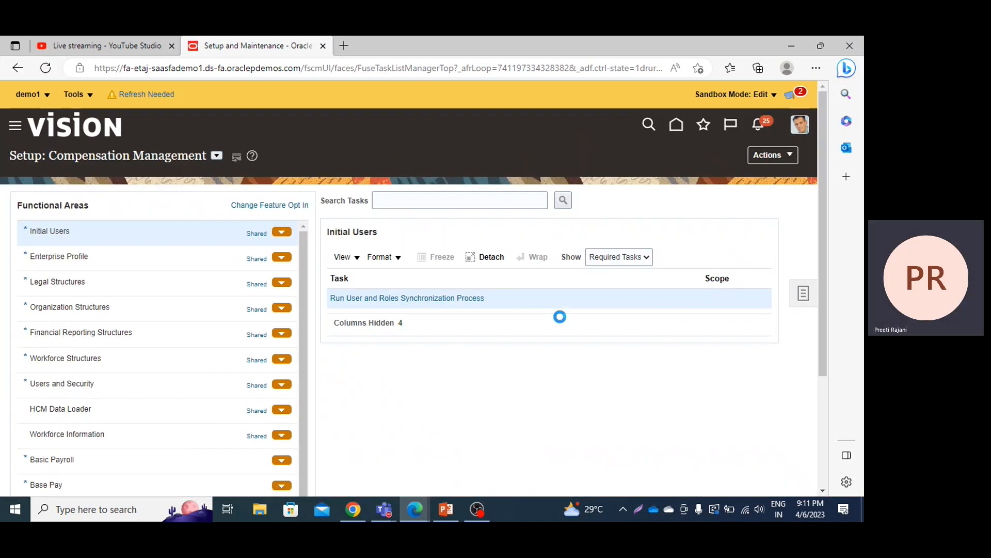
pyautogui.click(218, 157)
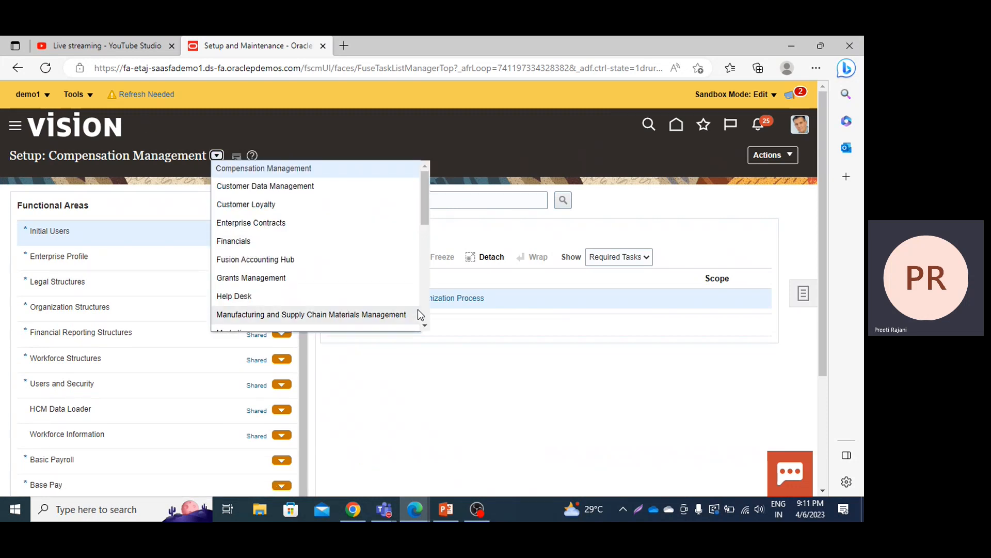
pyautogui.click(425, 325)
pyautogui.click(426, 324)
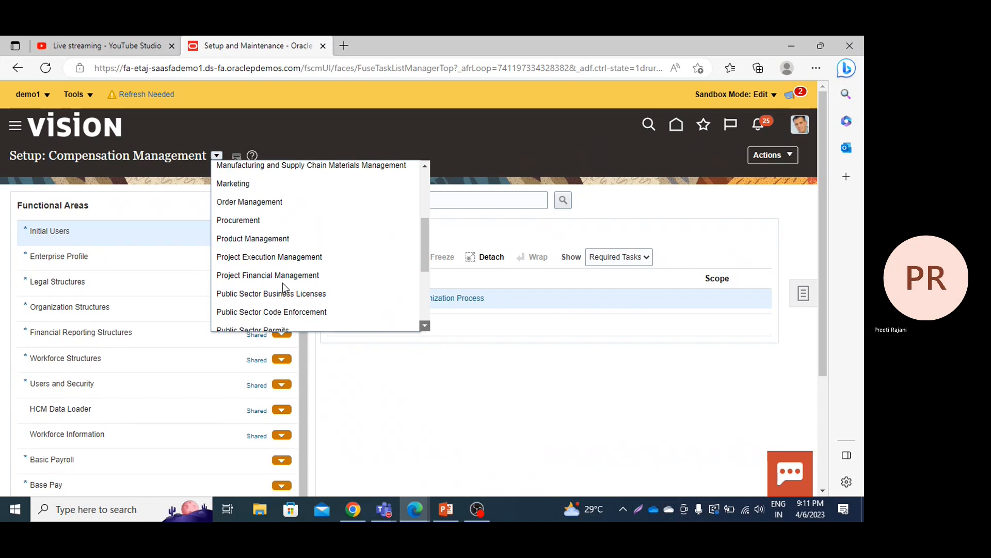
pyautogui.click(277, 280)
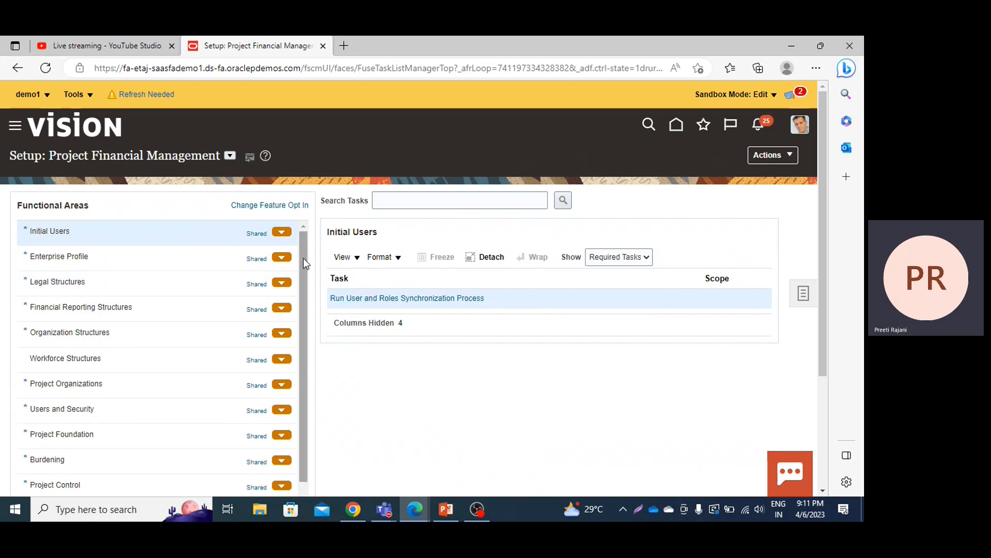
# Step: Open the Manage Account Rules task in the Project Accounting functional area, with all tasks shown
pyautogui.moveTo(303, 258); pyautogui.dragTo(312, 397)
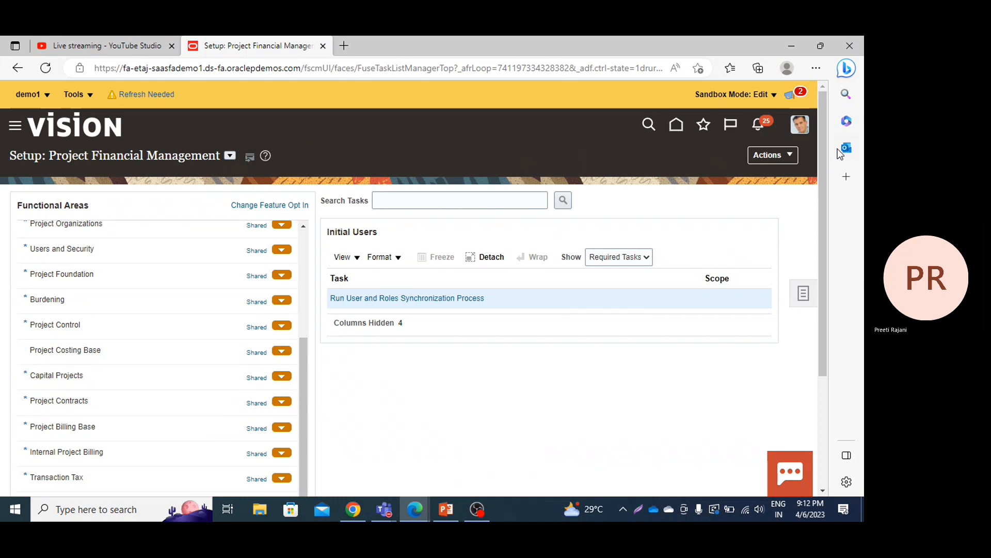
pyautogui.moveTo(822, 148); pyautogui.dragTo(819, 262)
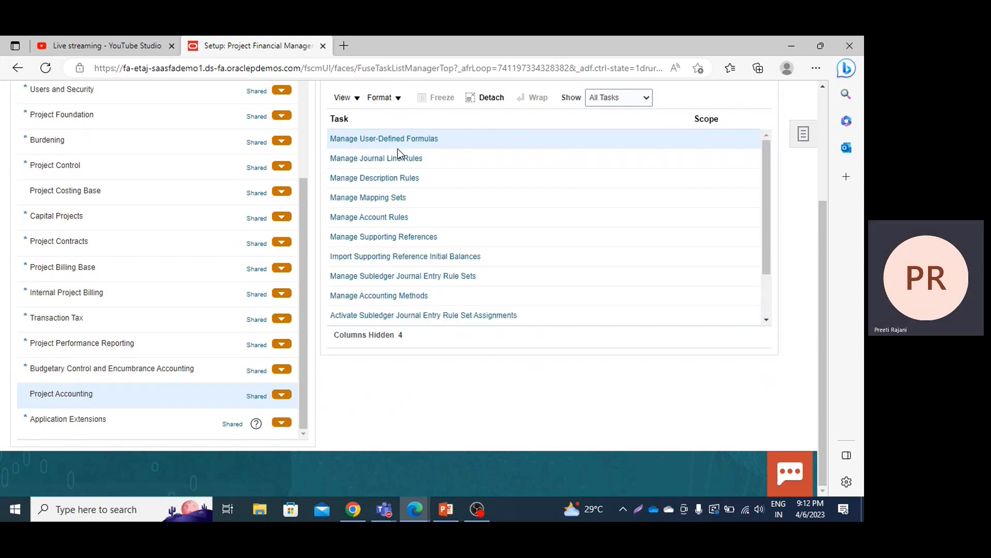
pyautogui.click(361, 219)
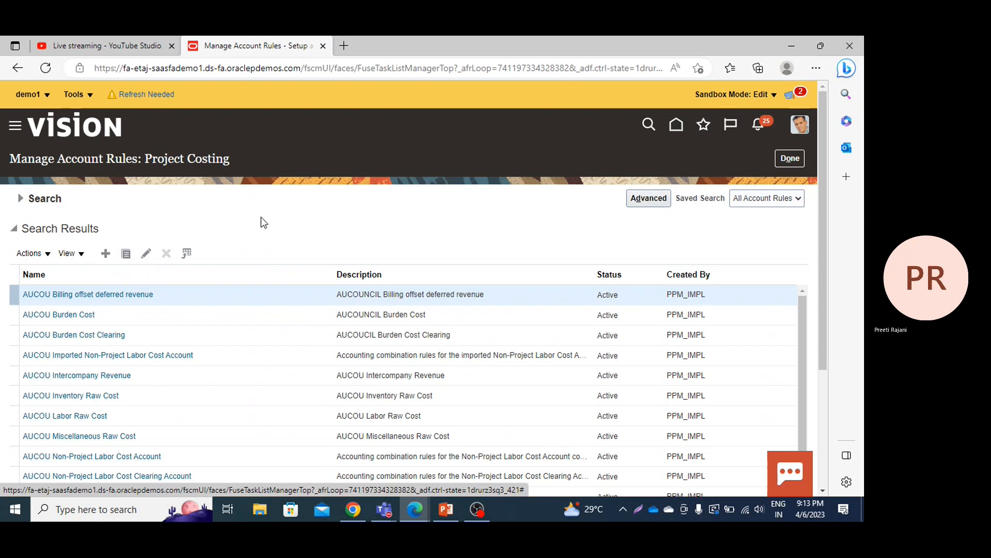
# Step: Create a new account rule named "PPM Default Comb DR" with the short name PPM_DE_DR
pyautogui.click(109, 254)
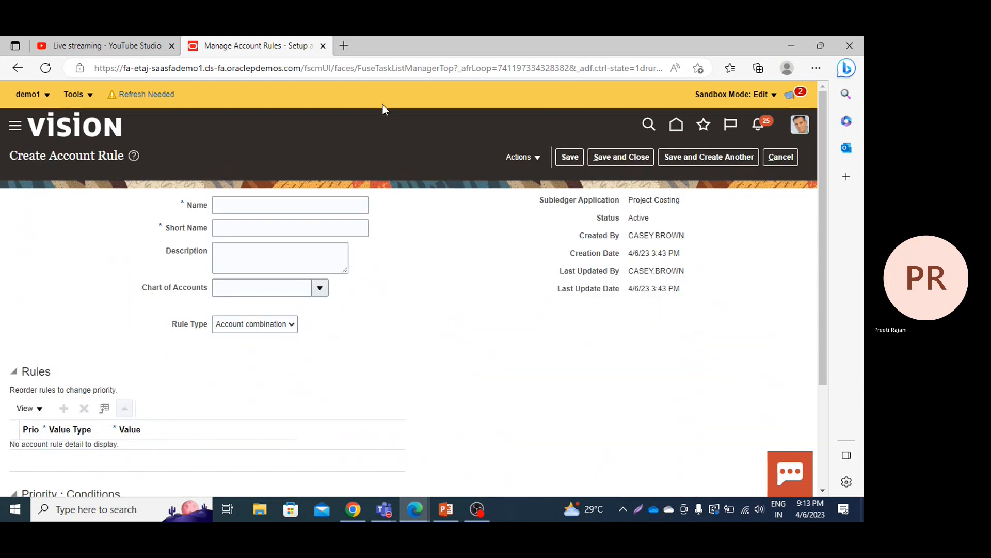
pyautogui.click(283, 208)
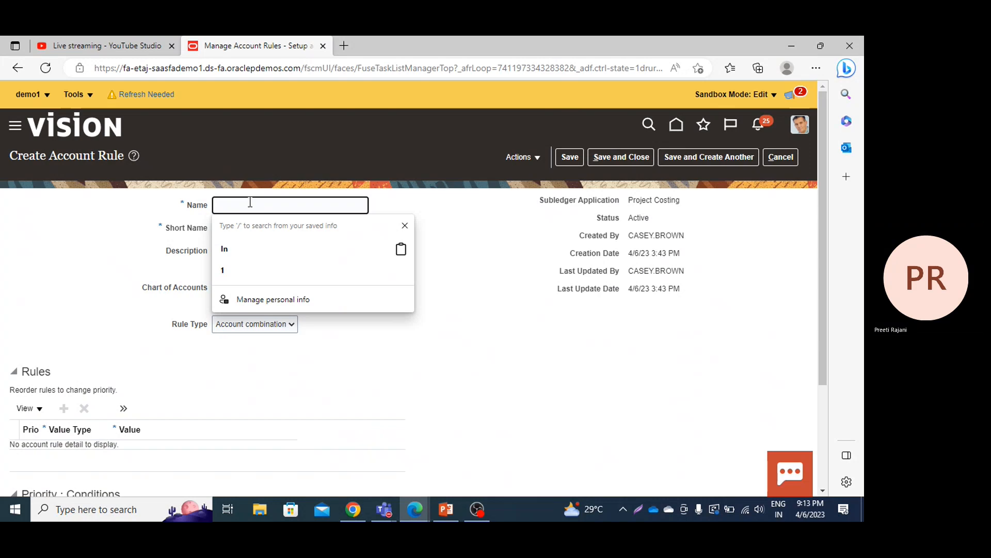
pyautogui.write('PPM')
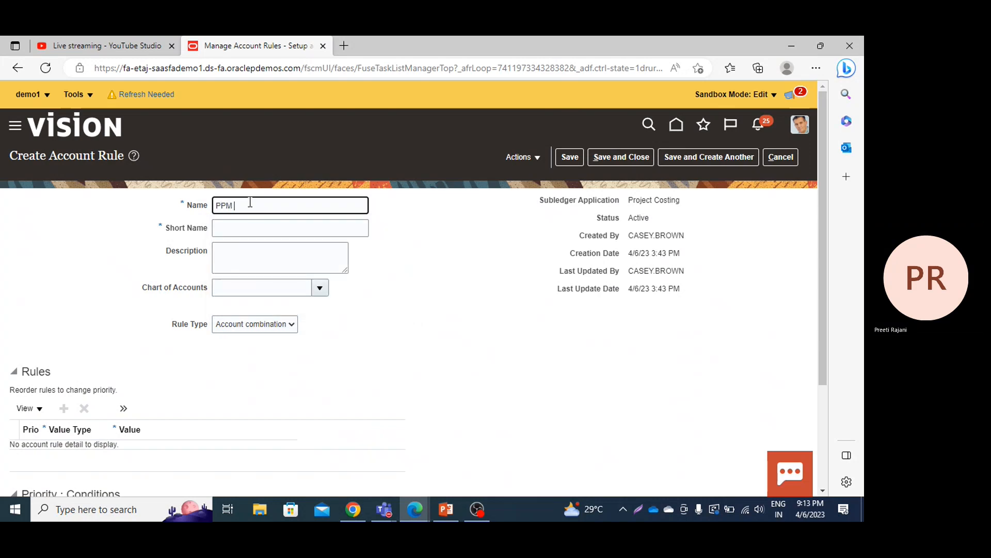
pyautogui.write(' De')
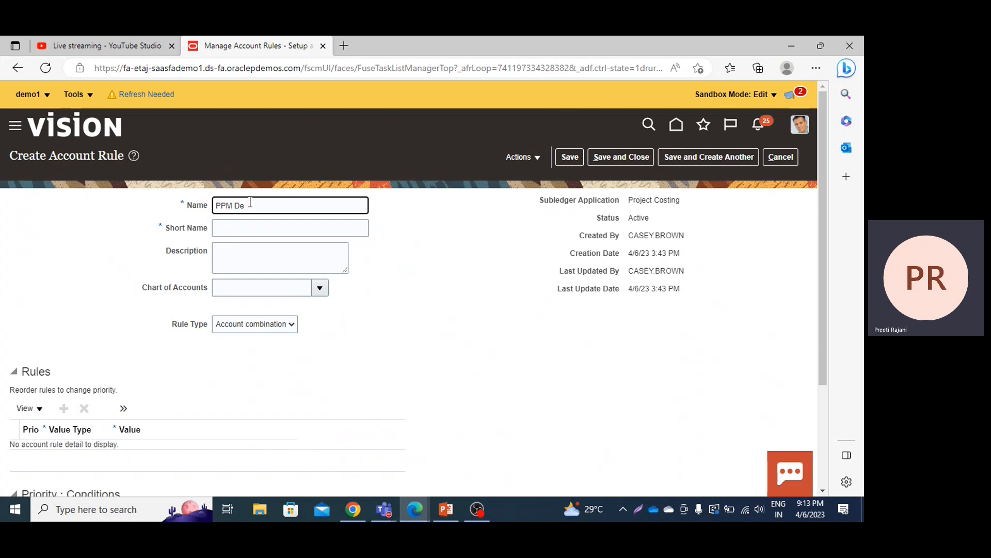
pyautogui.write('fault')
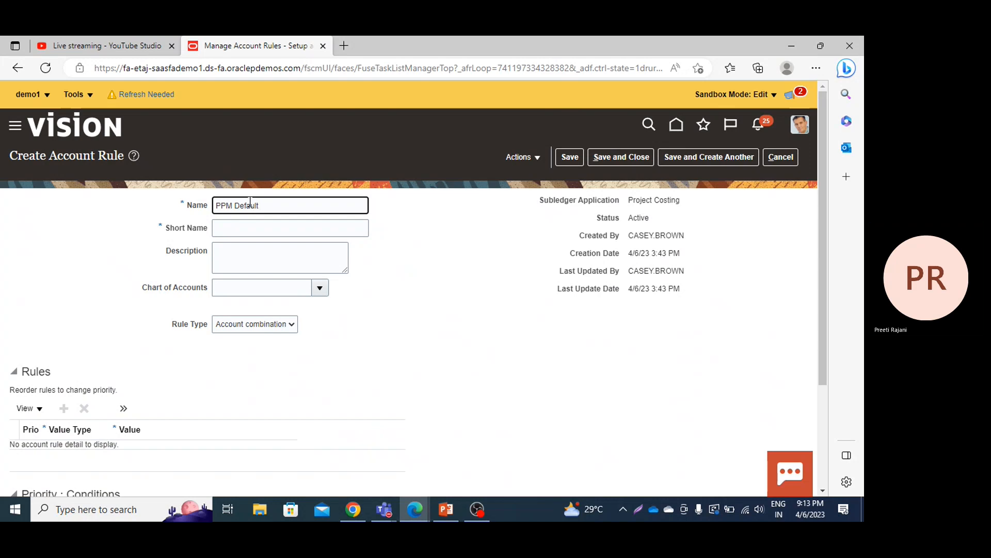
pyautogui.write(' Comb DR')
pyautogui.click(240, 227)
pyautogui.write('PPM')
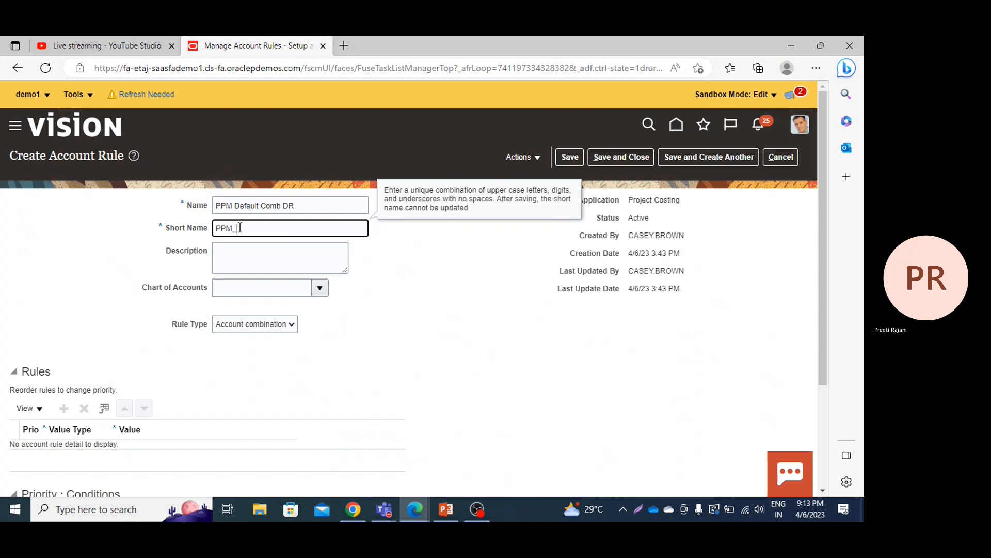
pyautogui.write('_DE_DR')
# Step: Copy the rule name into the description and edit it to read "PPM Default Combination DR"
pyautogui.tripleClick(322, 207)
pyautogui.hotkey('ctrl', 'c')
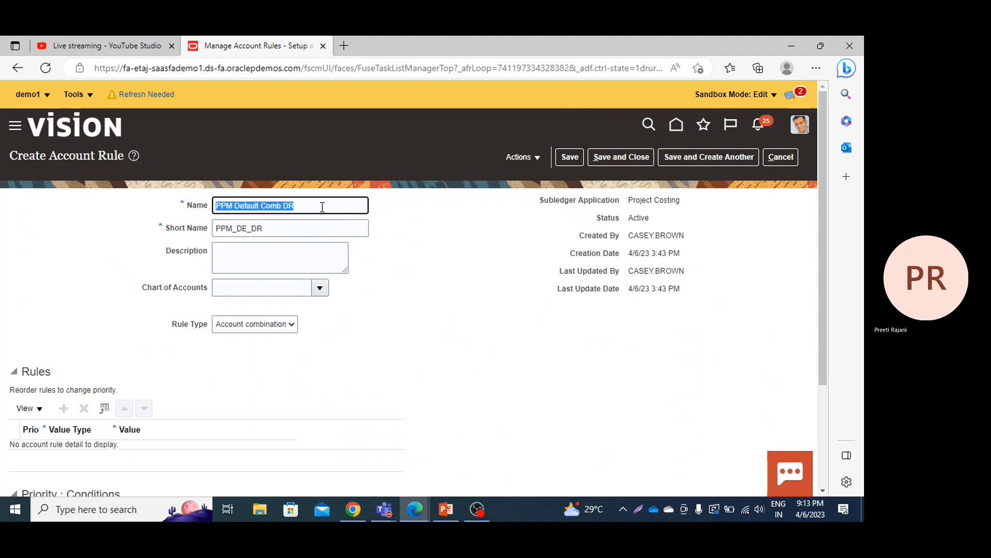
pyautogui.click(275, 266)
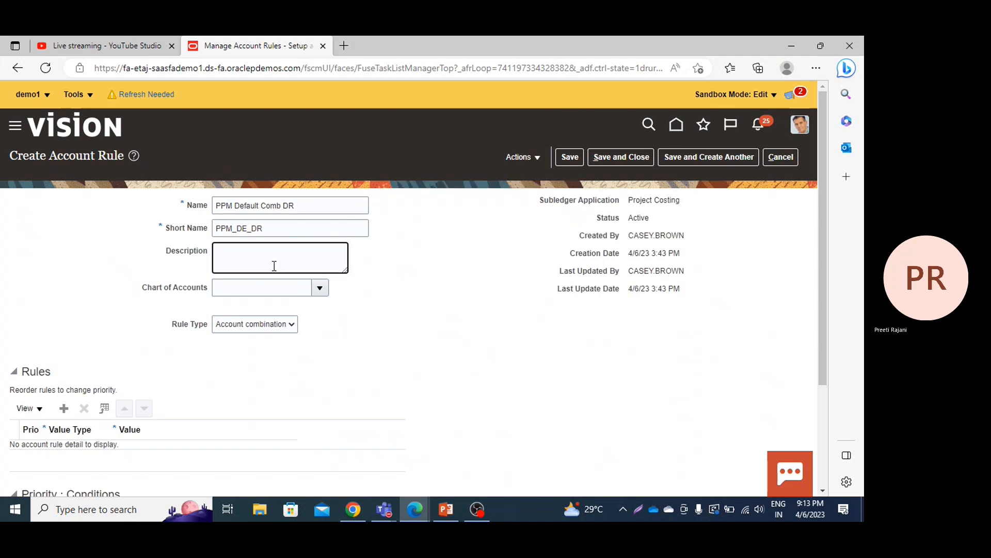
pyautogui.hotkey('ctrl', 'v')
pyautogui.click(282, 250)
pyautogui.write('inati')
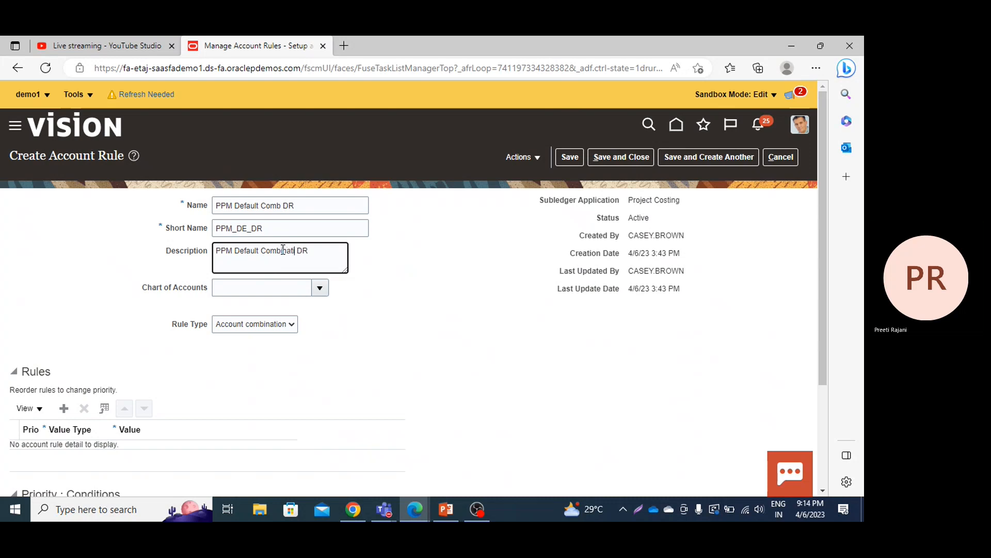
pyautogui.write('on')
# Step: Search the available charts of accounts for the name "us" in the search-and-select dialog
pyautogui.click(320, 289)
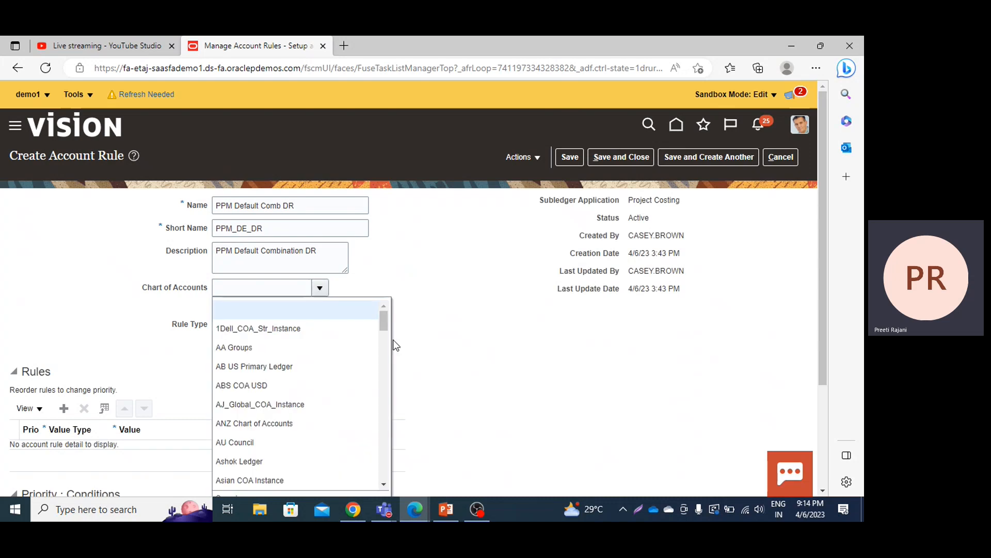
pyautogui.scroll(-3, 386, 327)
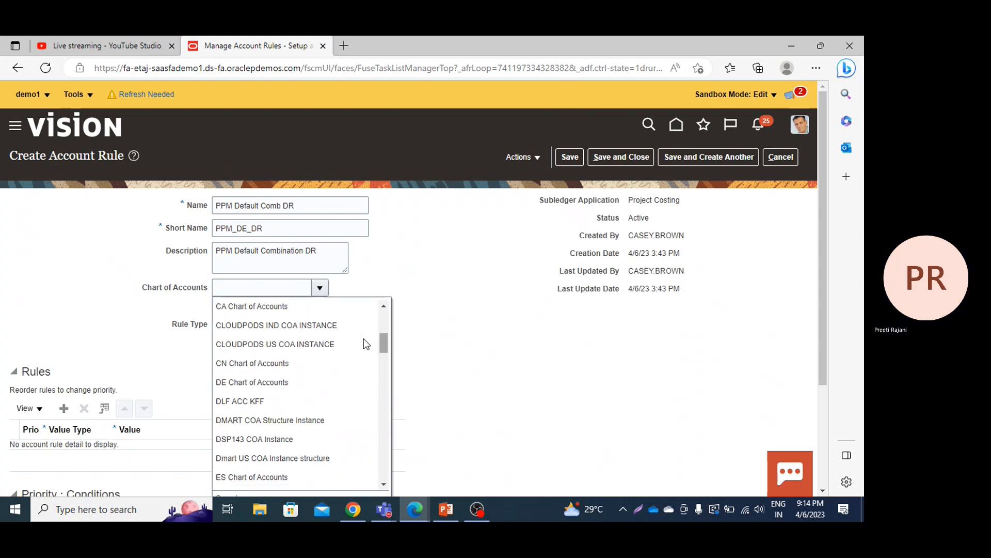
pyautogui.click(274, 289)
pyautogui.write('us')
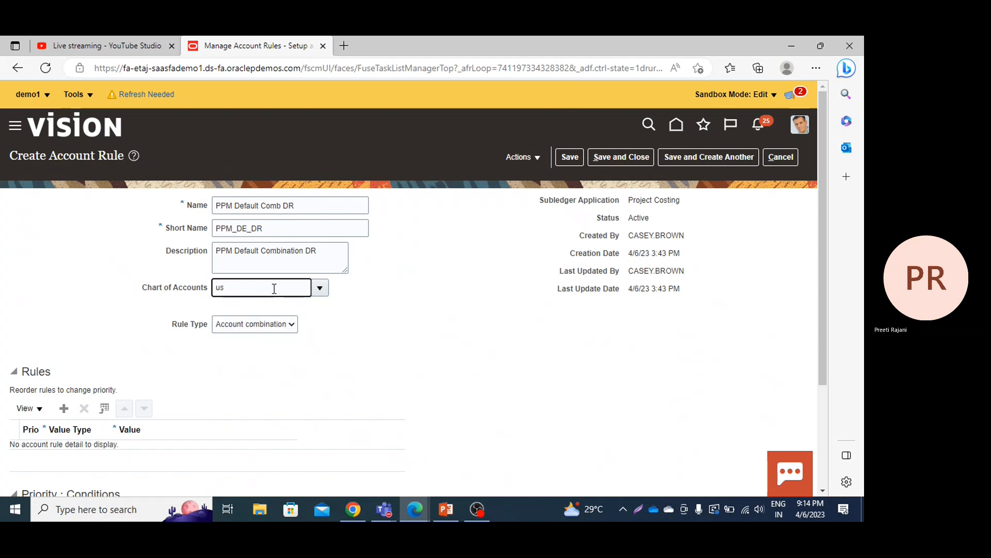
pyautogui.click(324, 290)
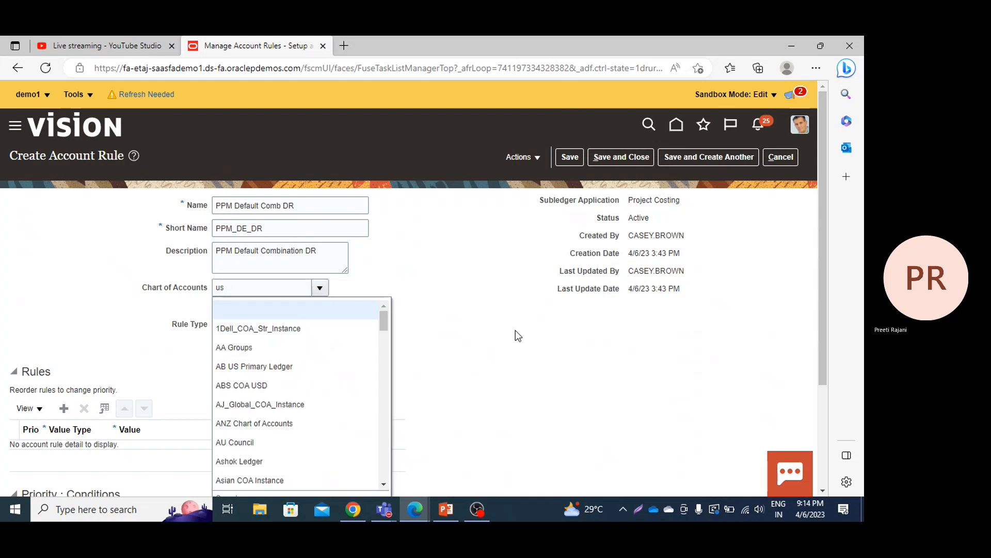
pyautogui.moveTo(820, 284); pyautogui.dragTo(822, 354)
pyautogui.click(227, 404)
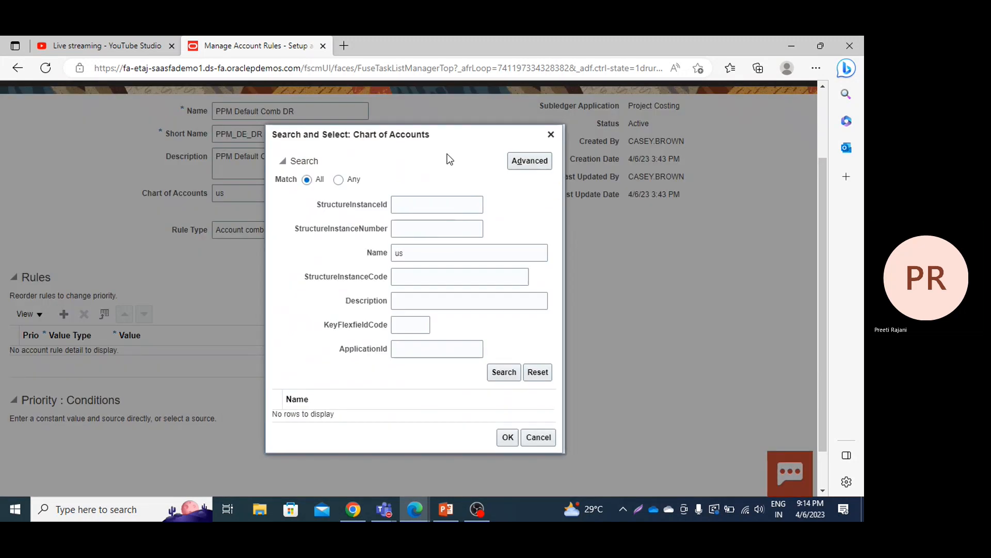
pyautogui.click(510, 373)
pyautogui.click(510, 373)
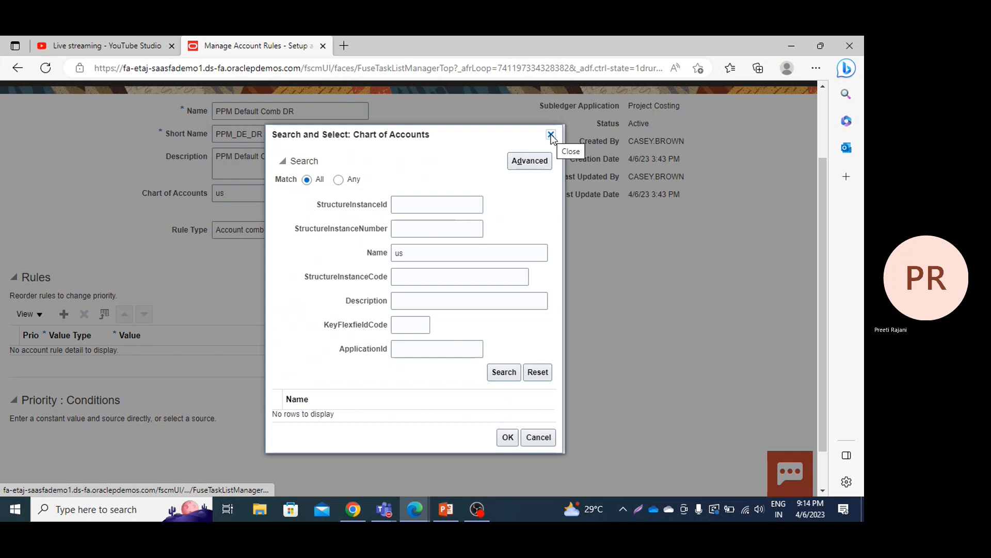
# Step: Search without the name filter, assign US Chart of Accounts to the rule, and set the rule type to Account combination
pyautogui.click(490, 251)
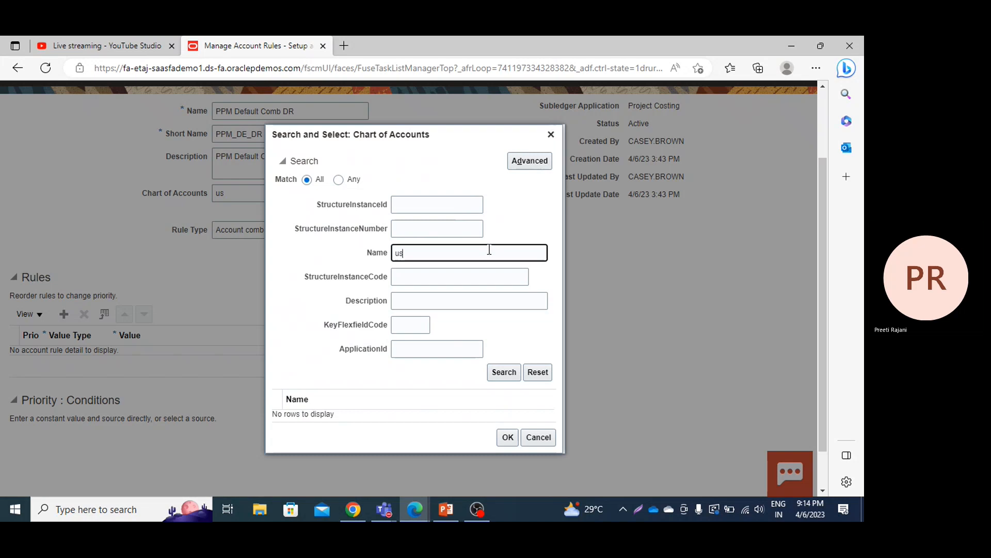
pyautogui.press('BackSpace')
pyautogui.press('BackSpace')
pyautogui.click(501, 374)
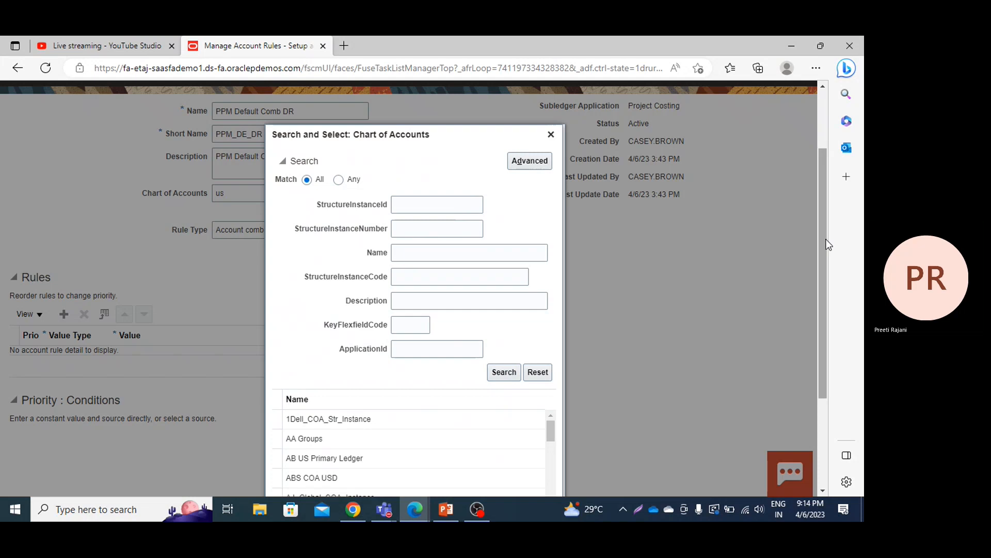
pyautogui.moveTo(825, 265); pyautogui.dragTo(829, 369)
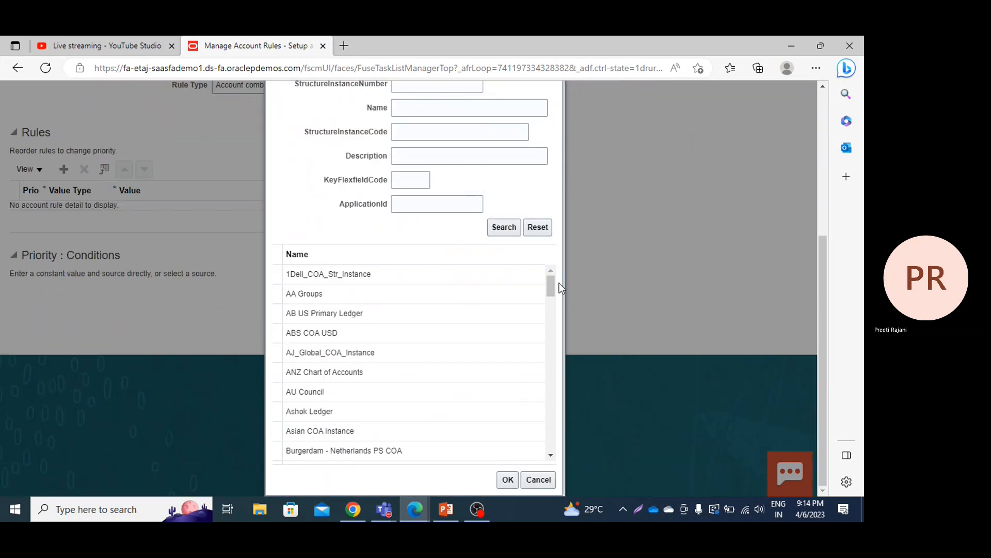
pyautogui.moveTo(551, 285); pyautogui.dragTo(553, 460)
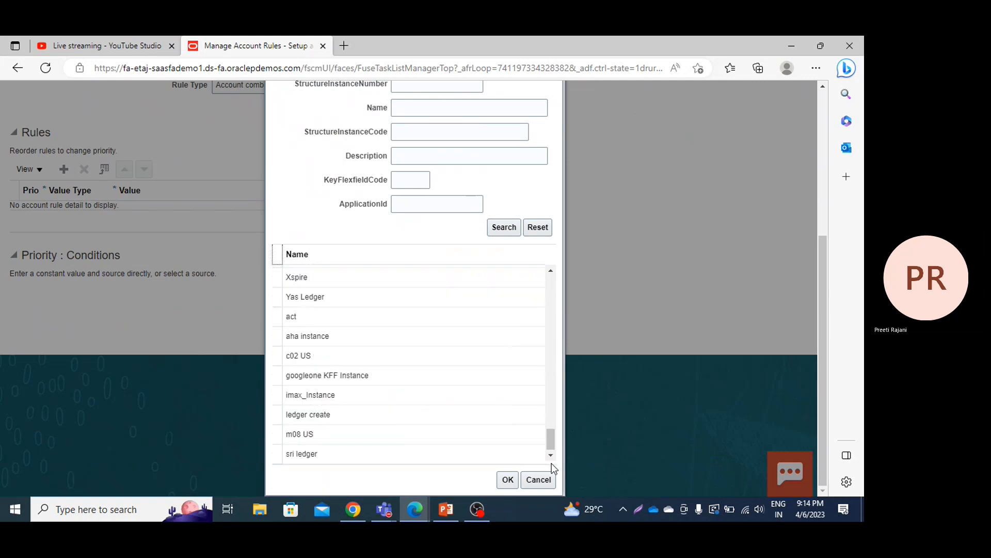
pyautogui.click(550, 270)
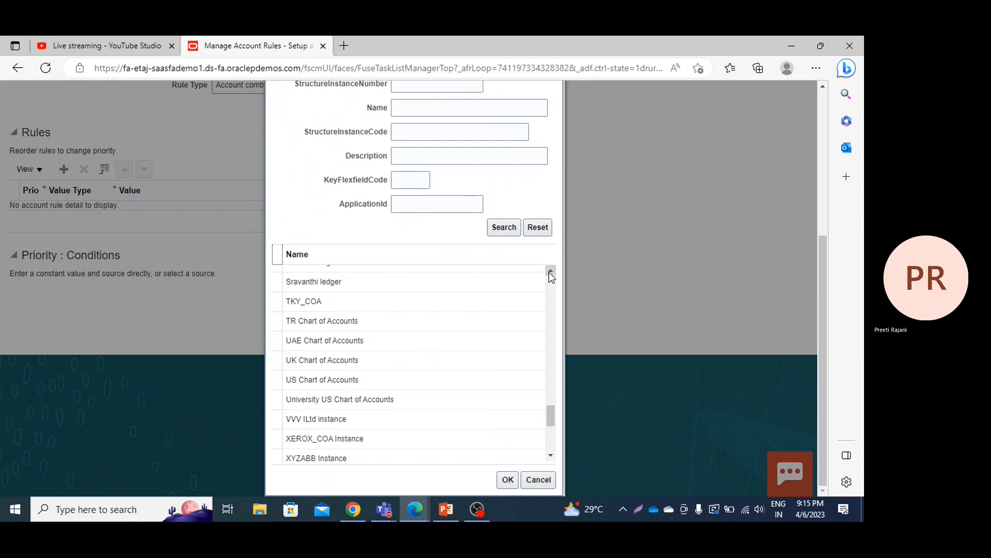
pyautogui.click(322, 382)
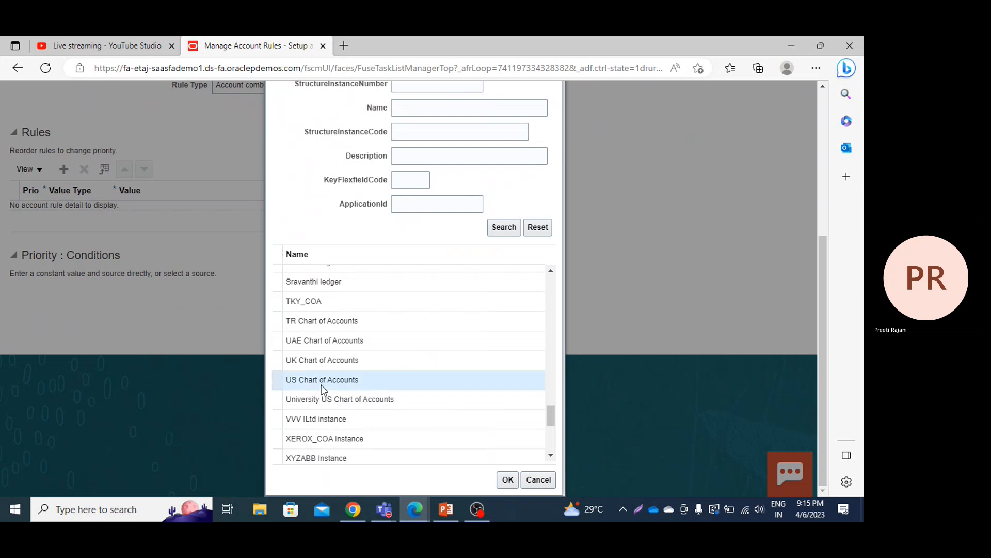
pyautogui.click(508, 482)
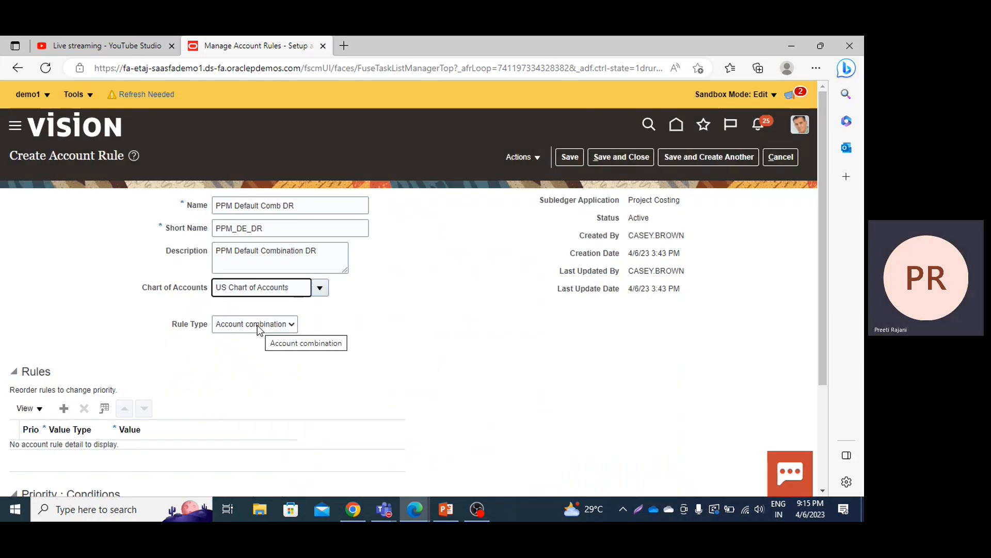
pyautogui.click(258, 324)
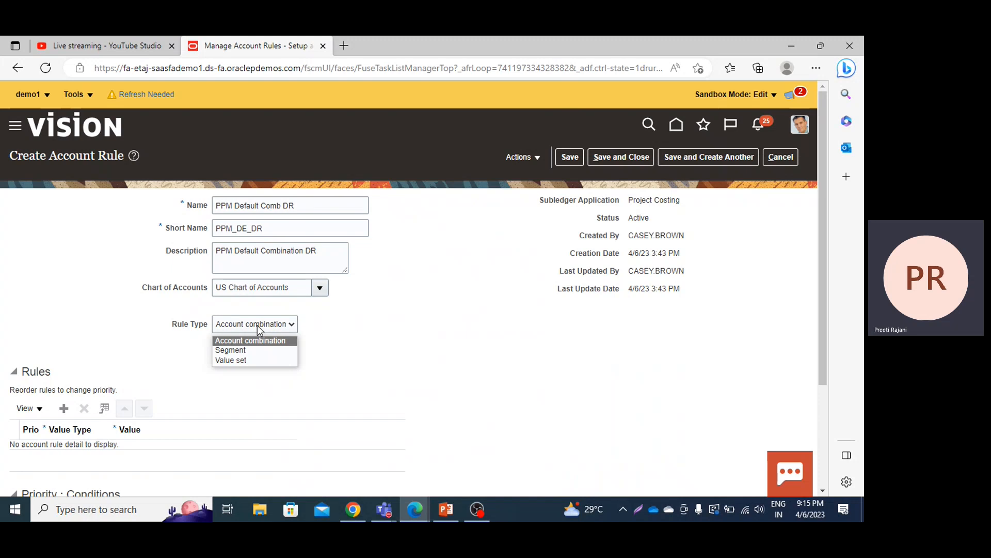
pyautogui.click(252, 341)
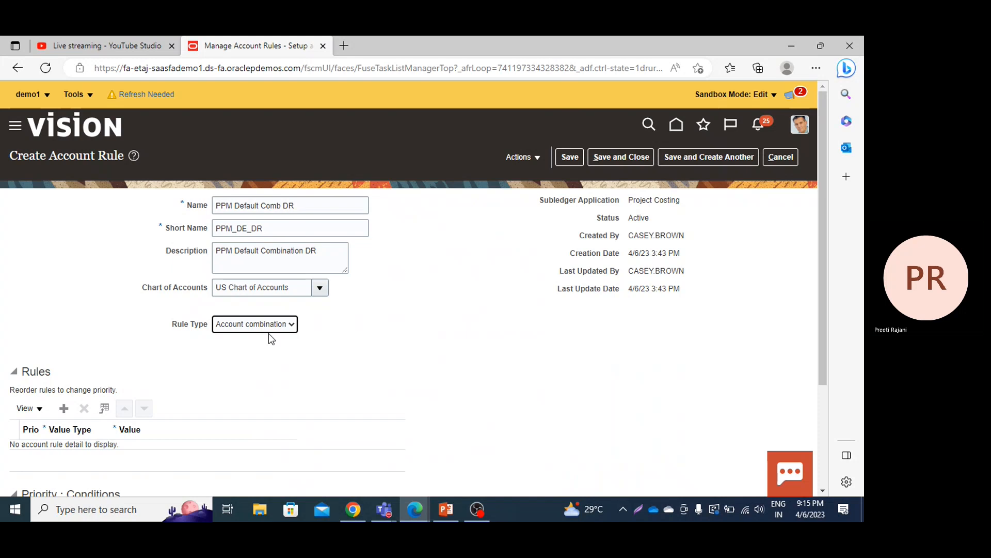
pyautogui.moveTo(203, 419); pyautogui.dragTo(214, 397)
pyautogui.moveTo(239, 374)
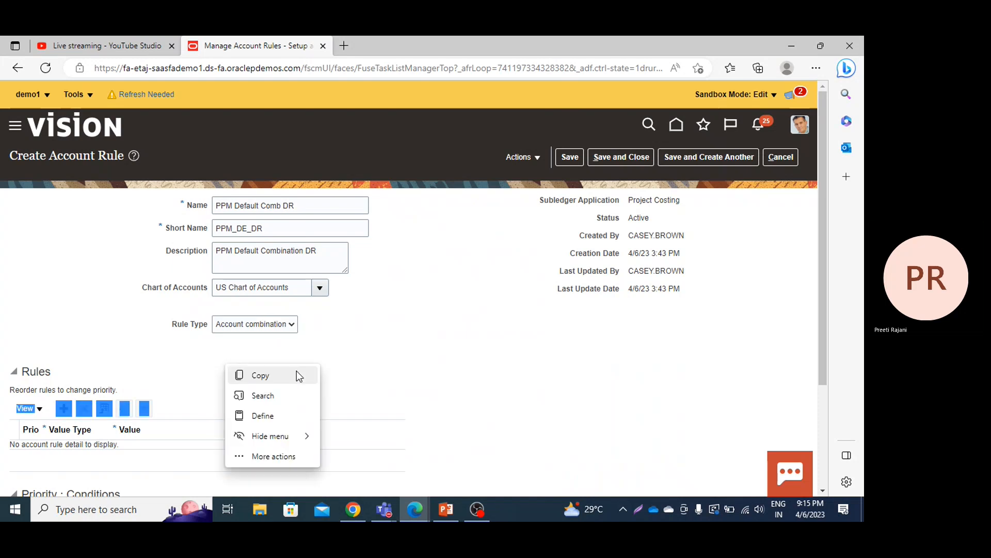
pyautogui.click(298, 375)
pyautogui.click(356, 368)
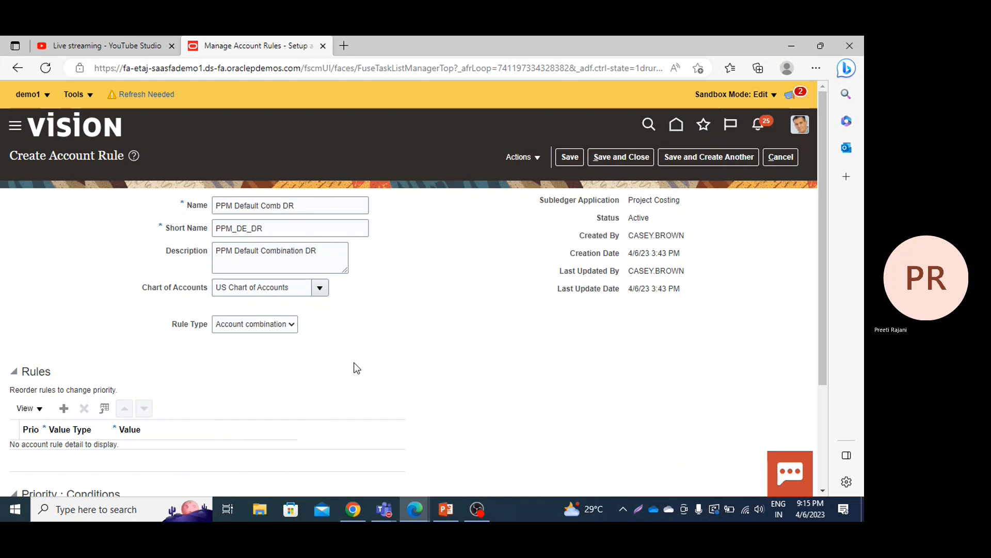
# Step: Add a first row to the Rules table of the account rule
pyautogui.scroll(-2, 357, 368)
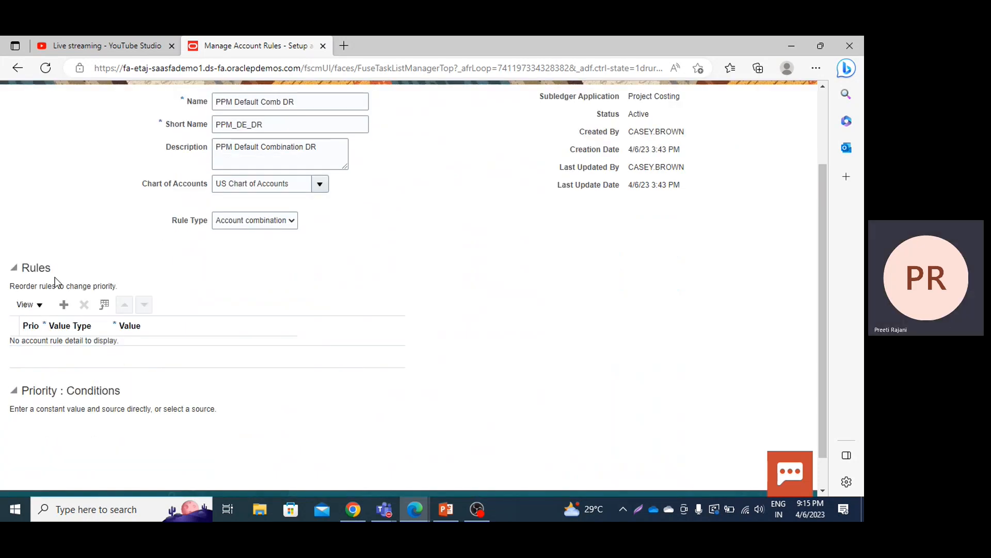
pyautogui.click(64, 305)
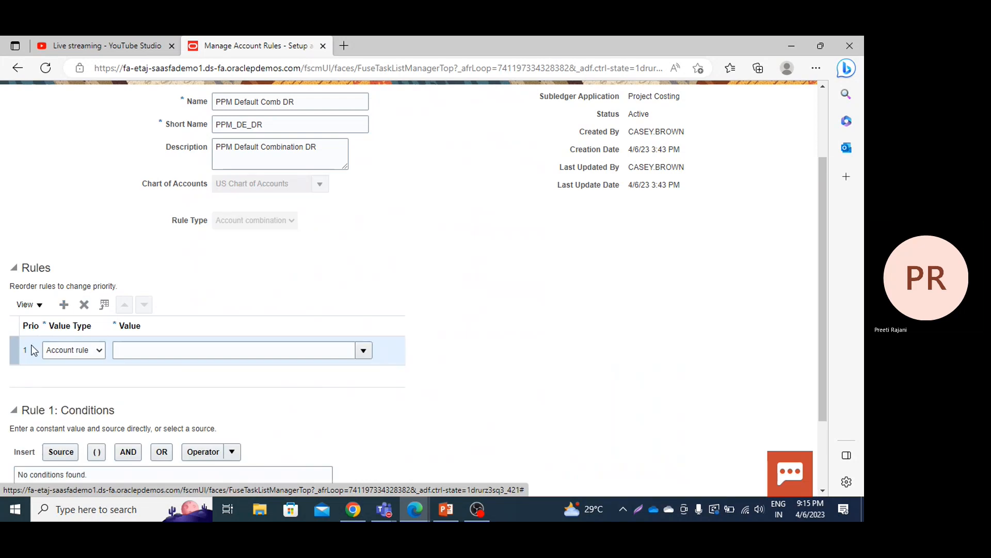
# Step: Set the first rule's value type to Constant and open its account combination for entry
pyautogui.click(98, 351)
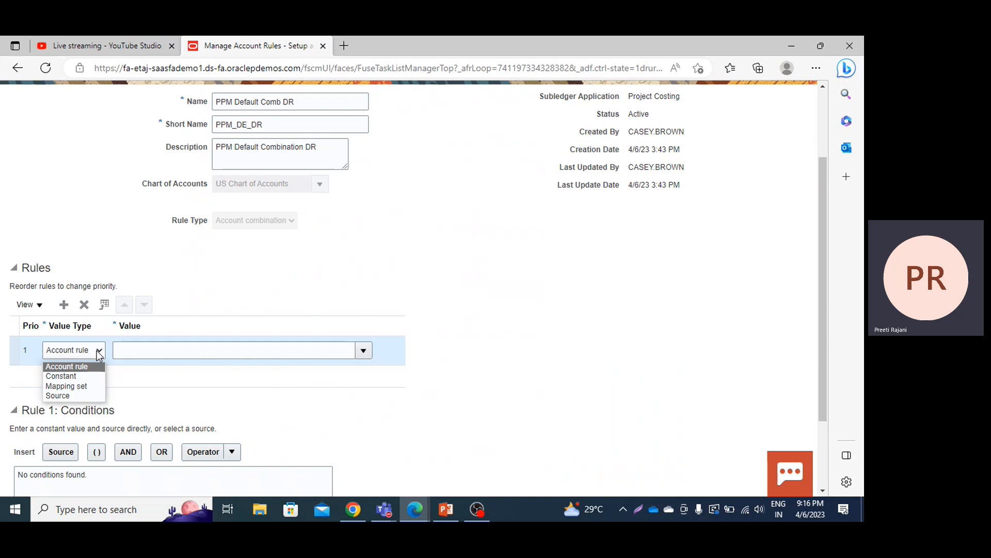
pyautogui.click(70, 375)
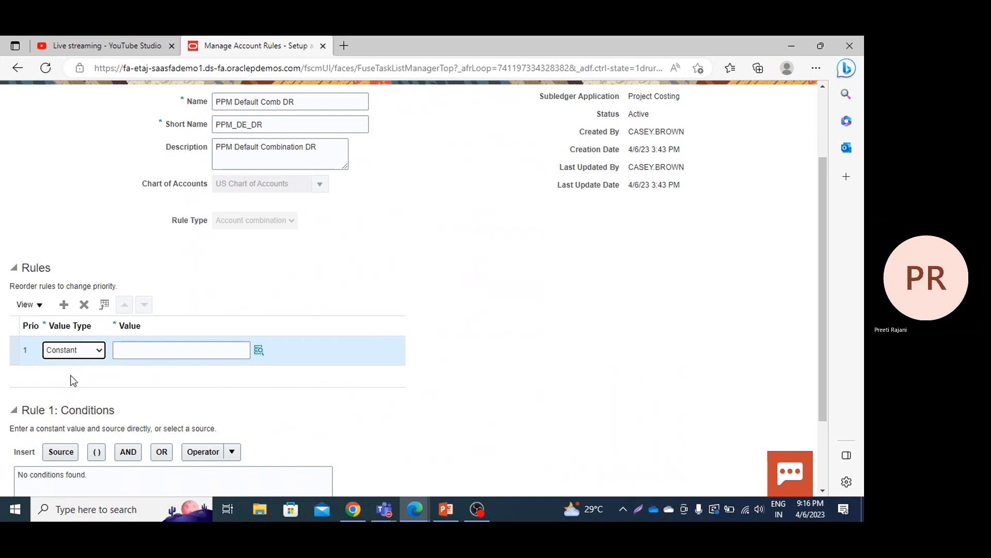
pyautogui.click(259, 351)
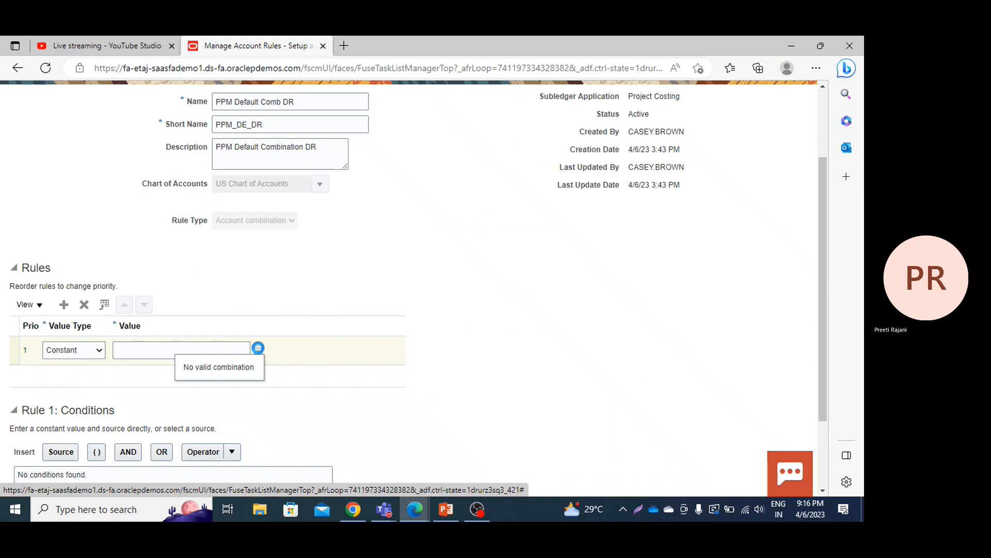
pyautogui.click(258, 349)
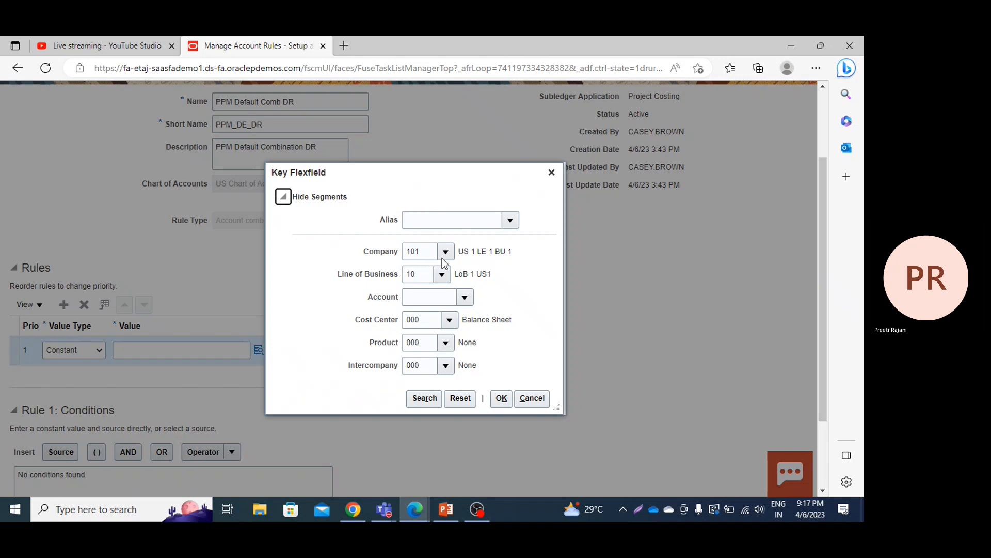
# Step: Look up value 60111, Other part of Salaries, and assign it to the Account segment of the combination
pyautogui.click(416, 296)
pyautogui.click(465, 298)
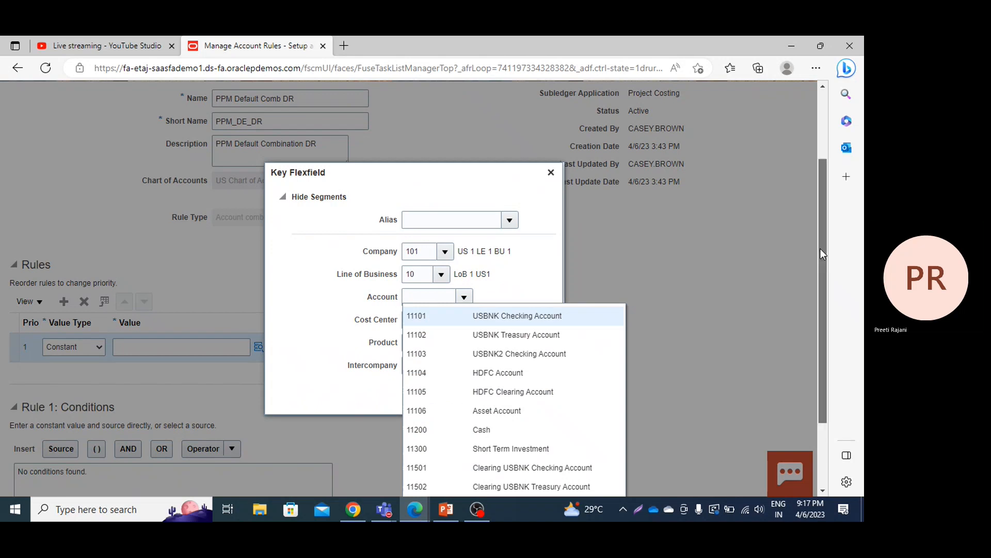
pyautogui.moveTo(820, 249); pyautogui.dragTo(828, 332)
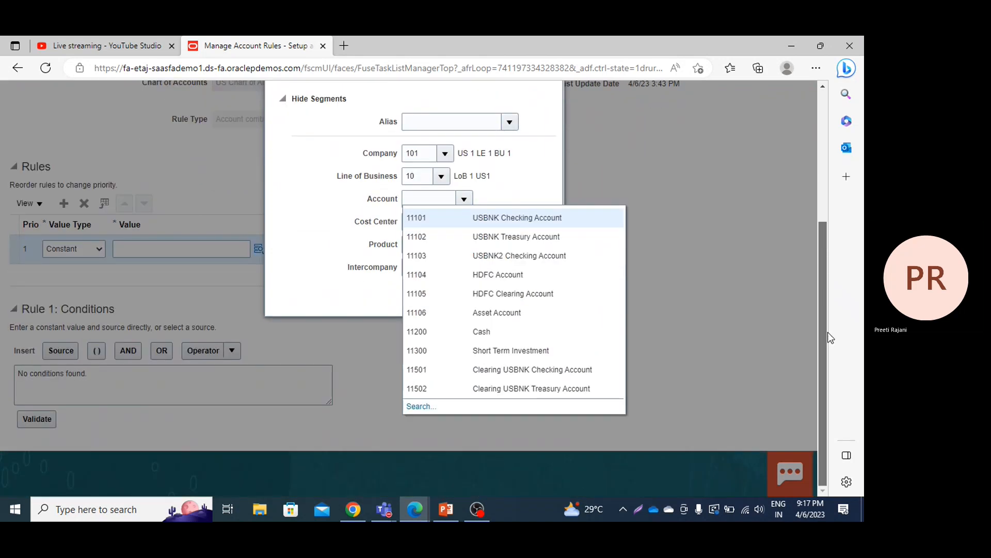
pyautogui.click(420, 413)
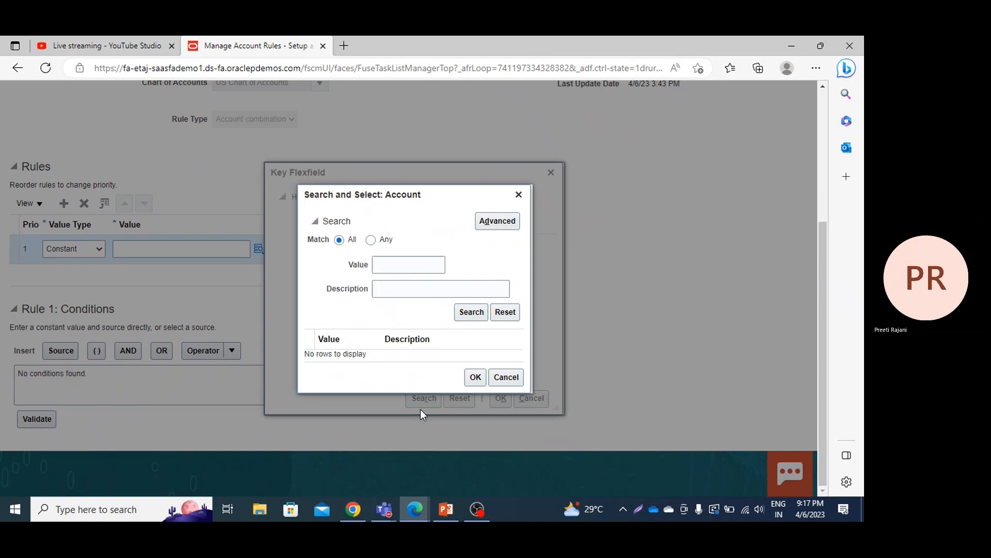
pyautogui.click(395, 263)
pyautogui.write('60111')
pyautogui.click(481, 317)
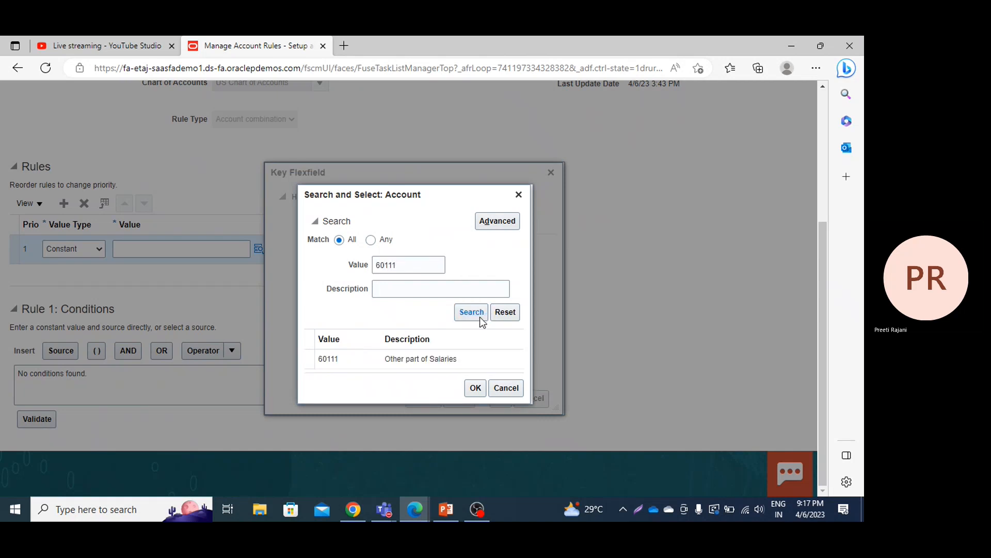
pyautogui.click(413, 359)
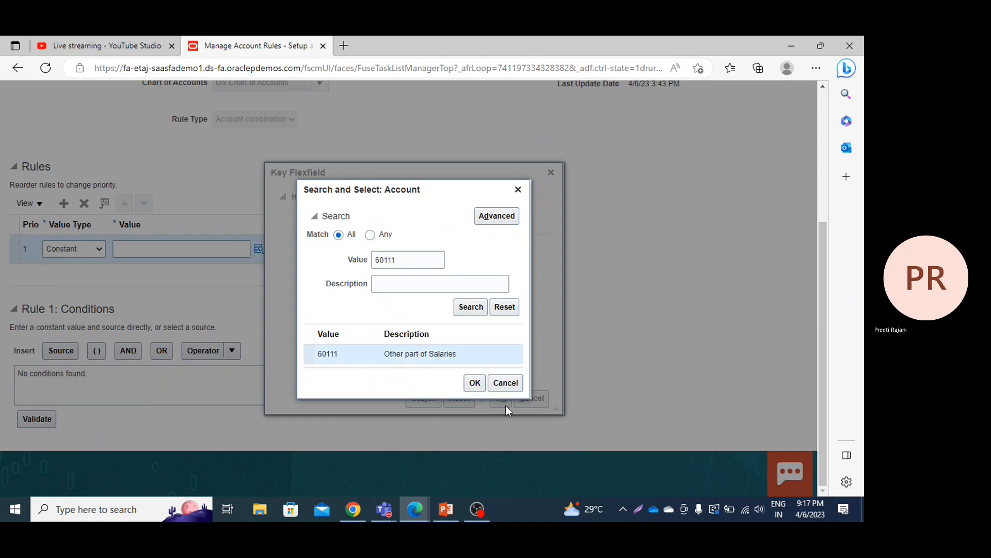
pyautogui.click(478, 389)
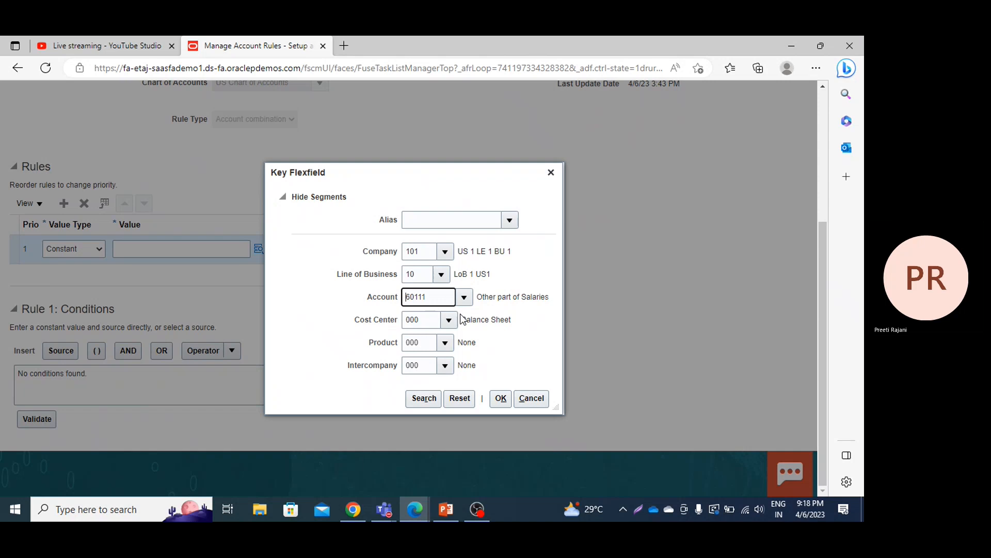
# Step: Accept the account combination with cost center 000 as the rule's value, and save and close the account rule
pyautogui.click(442, 321)
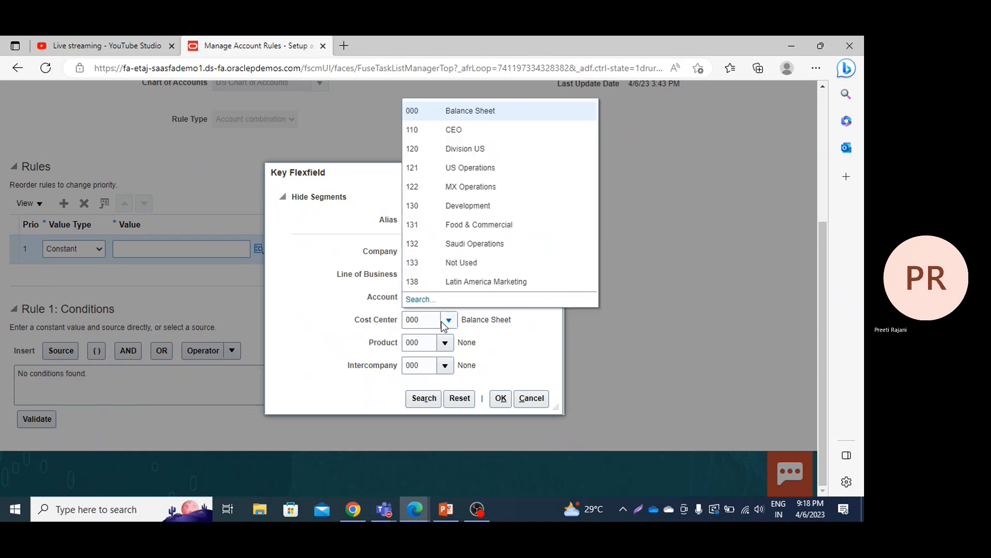
pyautogui.click(327, 298)
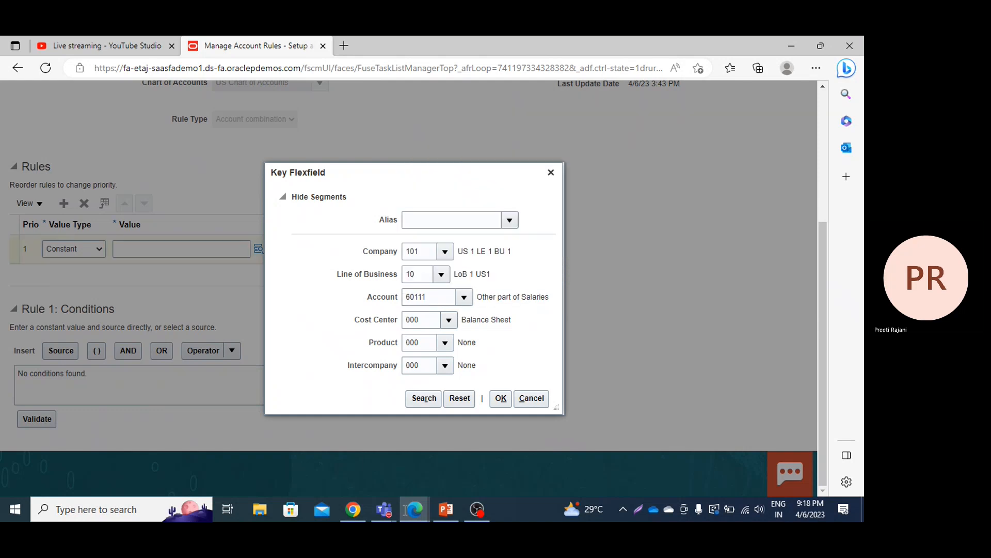
pyautogui.click(501, 399)
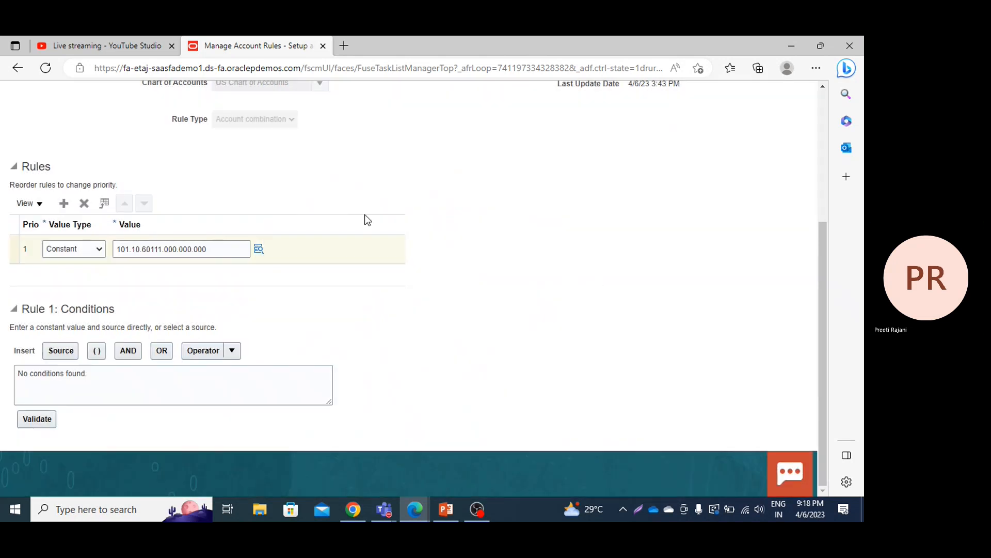
pyautogui.scroll(4, 380, 189)
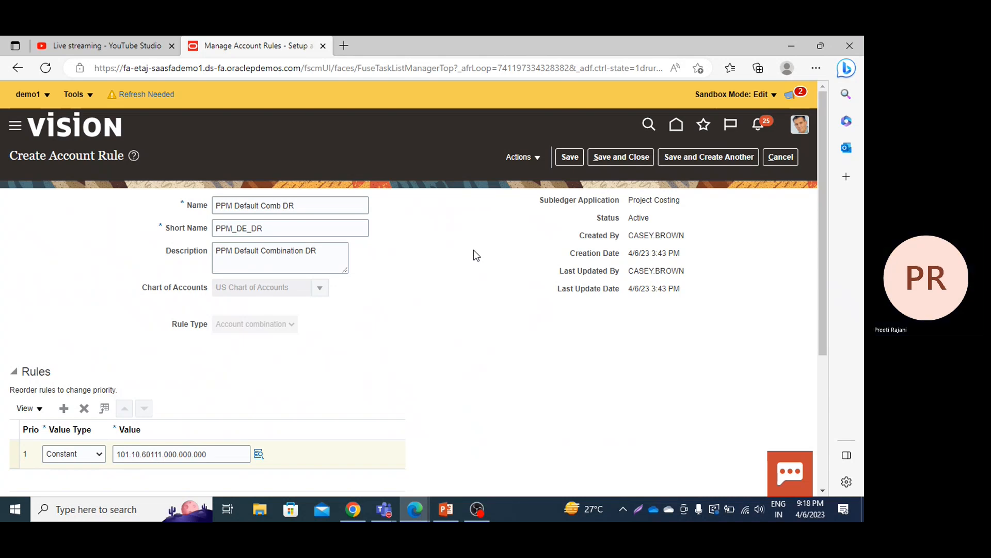
pyautogui.click(615, 159)
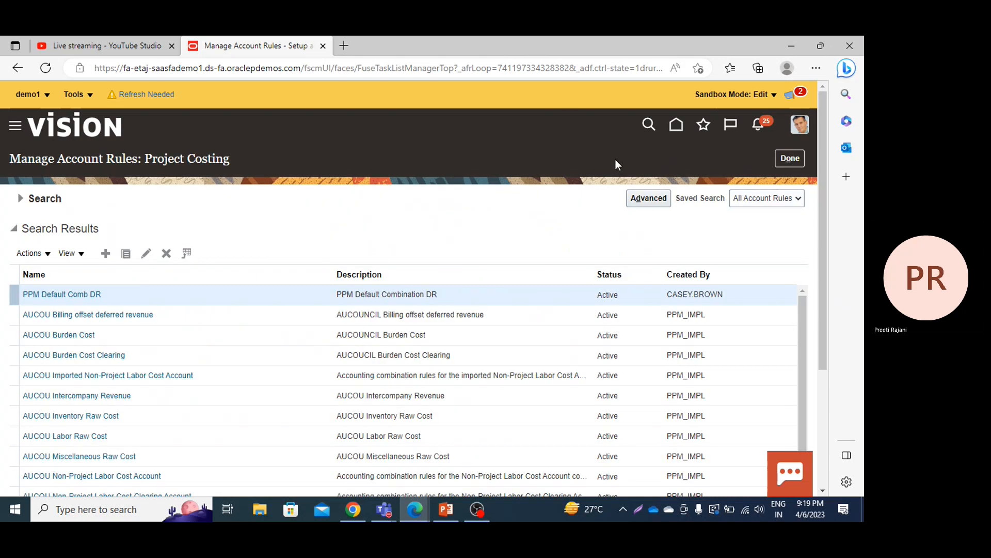
# Step: Start a new Project Costing account rule and name it "PPM Default Comb CR"
pyautogui.click(106, 255)
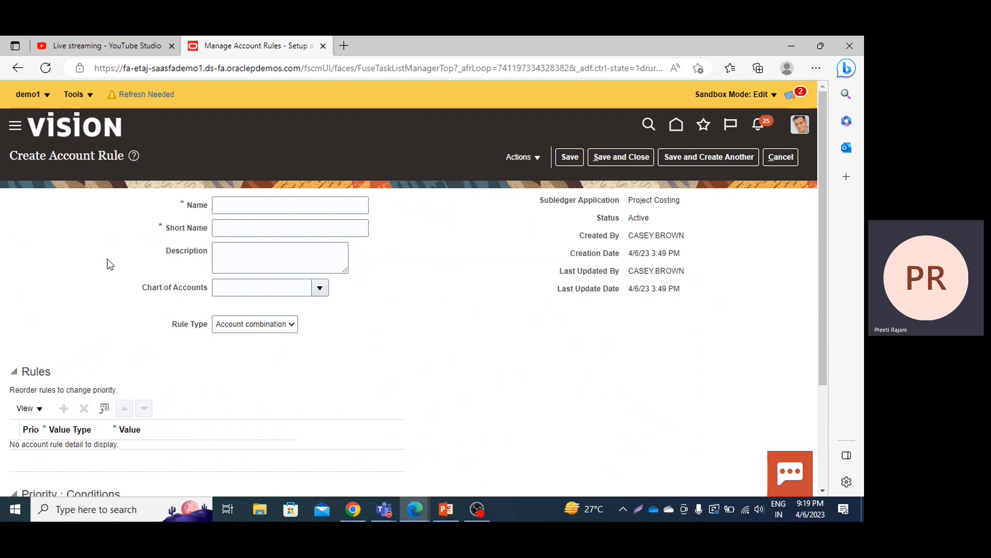
pyautogui.click(240, 200)
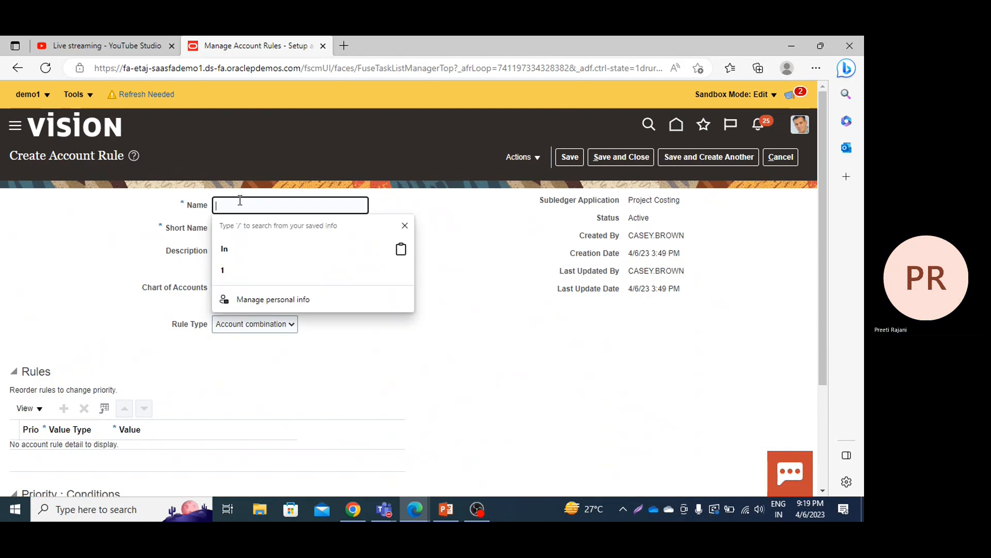
pyautogui.write('PPM')
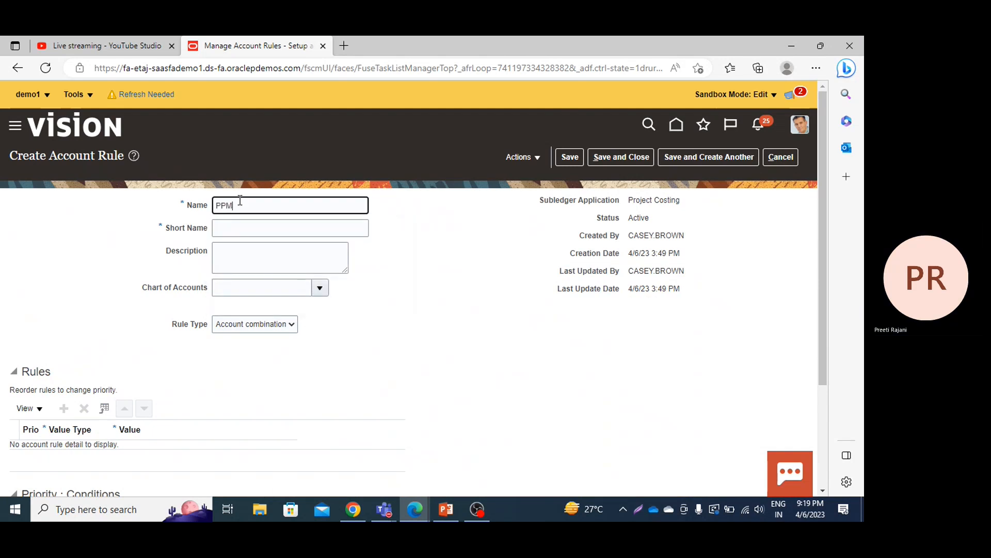
pyautogui.write(' Default Comb CR')
# Step: Enter PPM_DE_CR as the short name of the new account rule
pyautogui.click(245, 229)
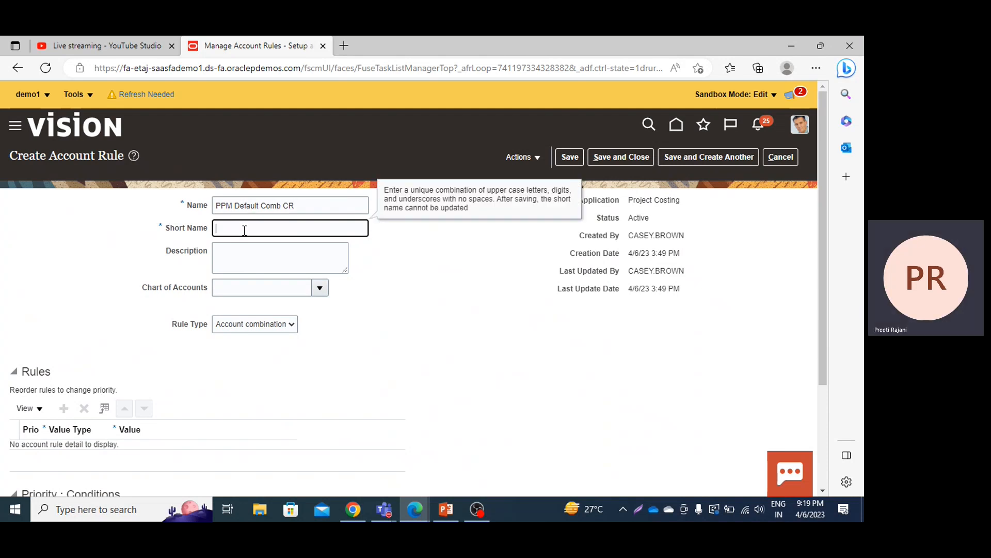
pyautogui.write('PPM_')
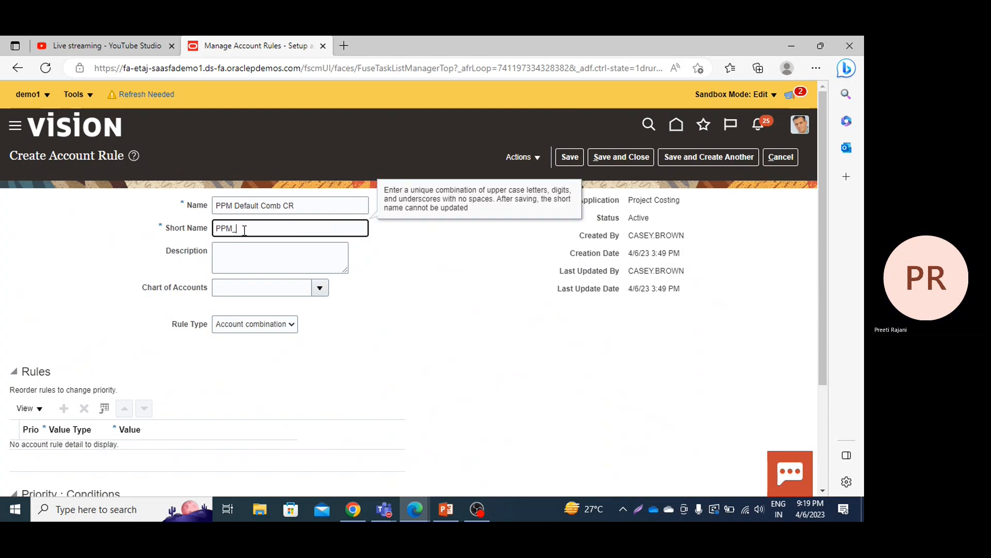
pyautogui.write('DE_CR')
# Step: Copy the rule's name into the description and edit it to read "PPM Default Combination CR"
pyautogui.tripleClick(304, 206)
pyautogui.hotkey('ctrl', 'c')
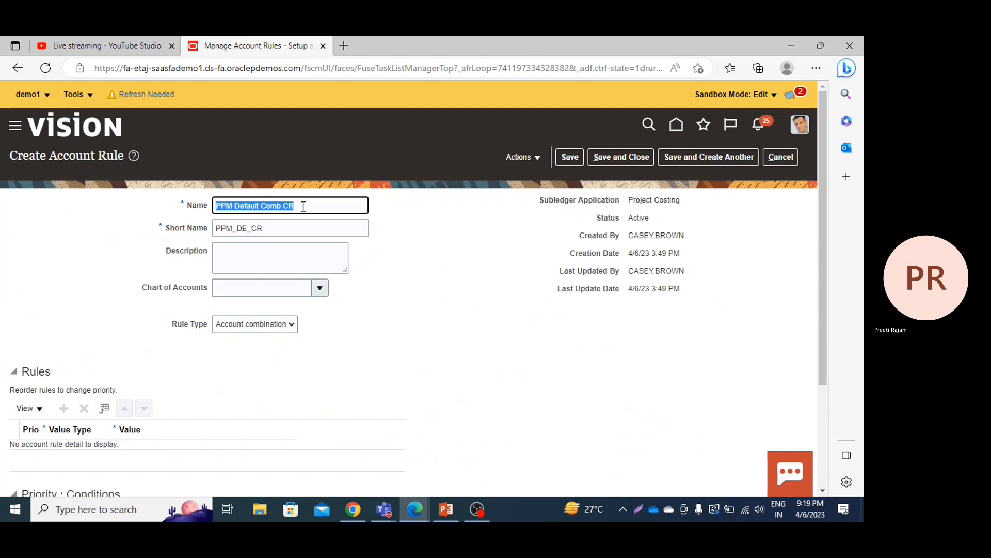
pyautogui.click(240, 258)
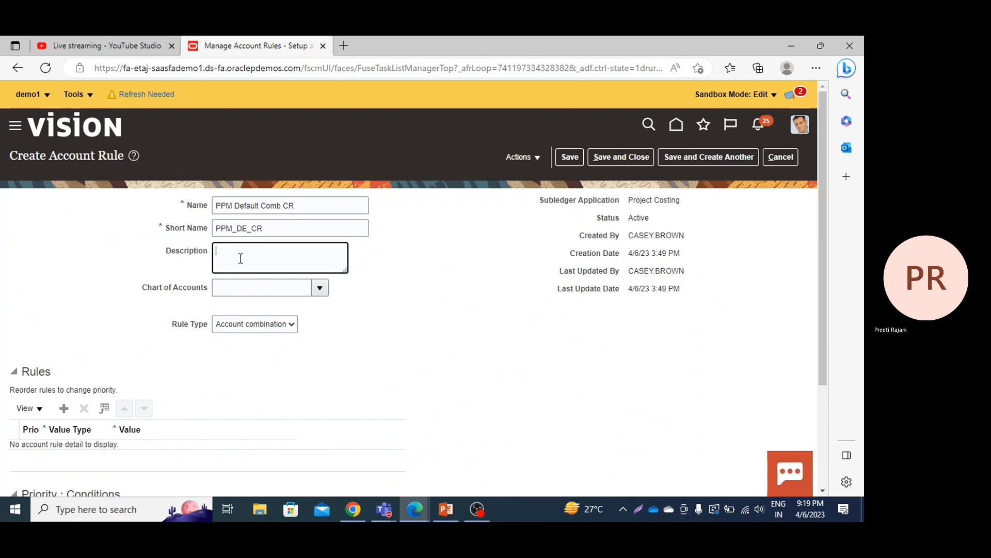
pyautogui.hotkey('ctrl', 'v')
pyautogui.click(282, 251)
pyautogui.write('ination')
pyautogui.click(319, 288)
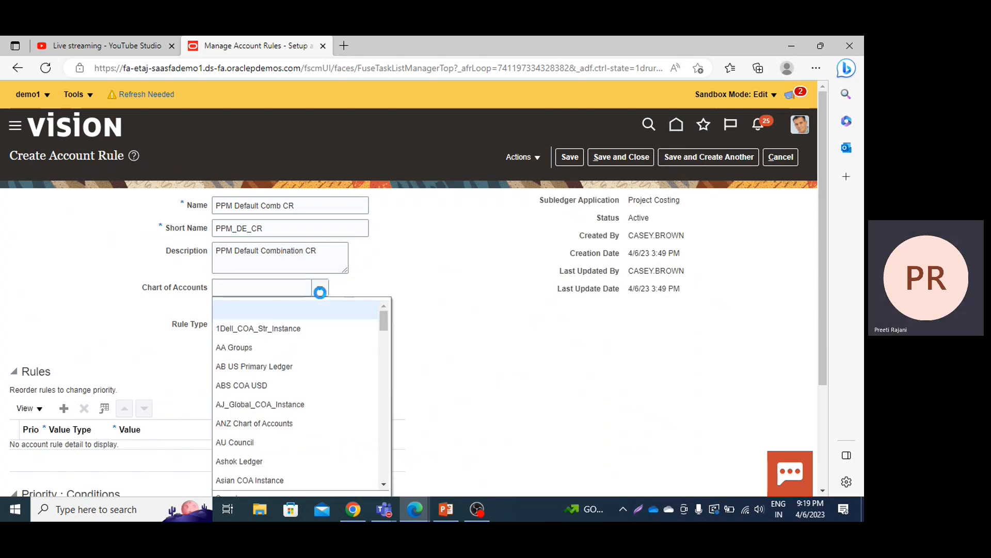
pyautogui.click(262, 288)
pyautogui.write('us')
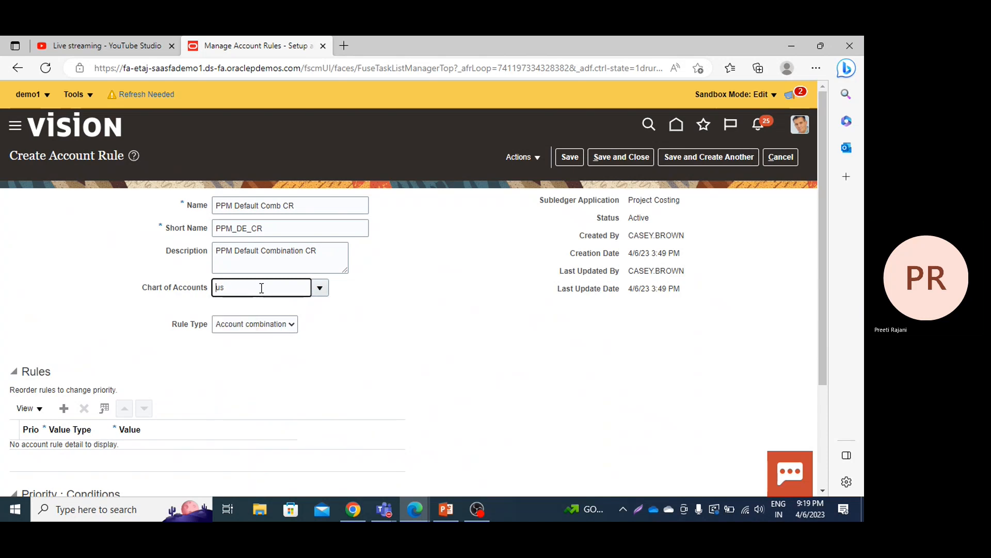
pyautogui.press('BackSpace')
pyautogui.press('BackSpace')
pyautogui.click(319, 289)
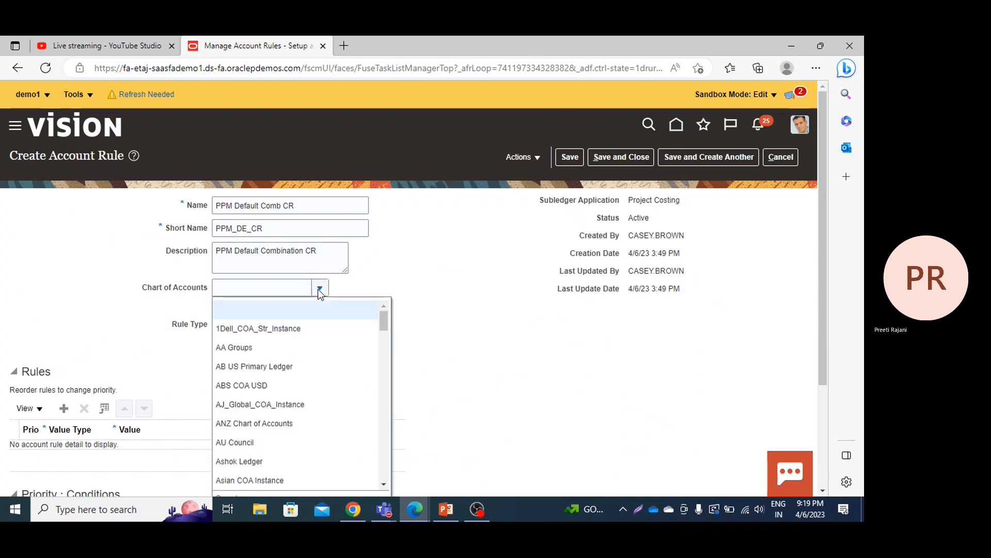
pyautogui.click(534, 377)
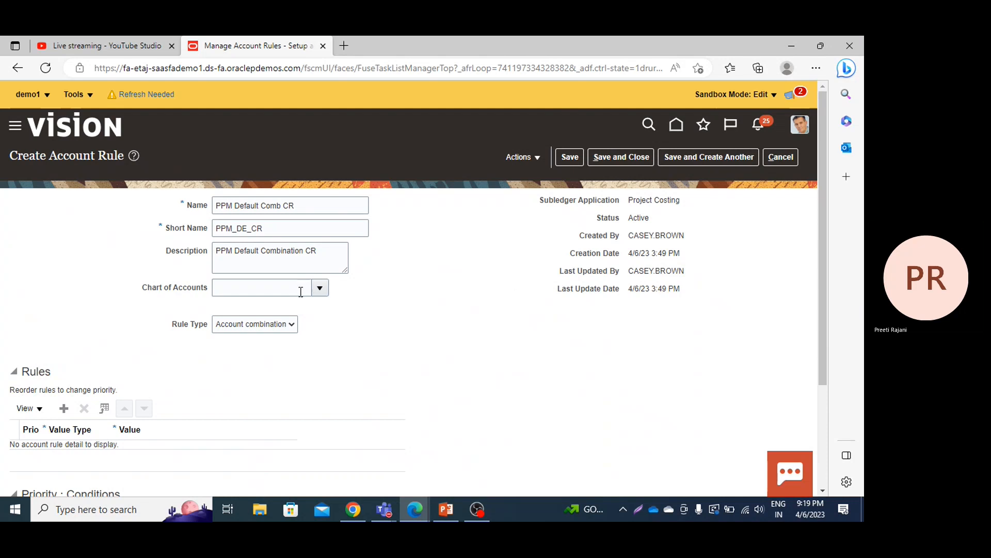
# Step: Search the charts of accounts and assign "US Chart of Accounts" to the account rule
pyautogui.click(318, 291)
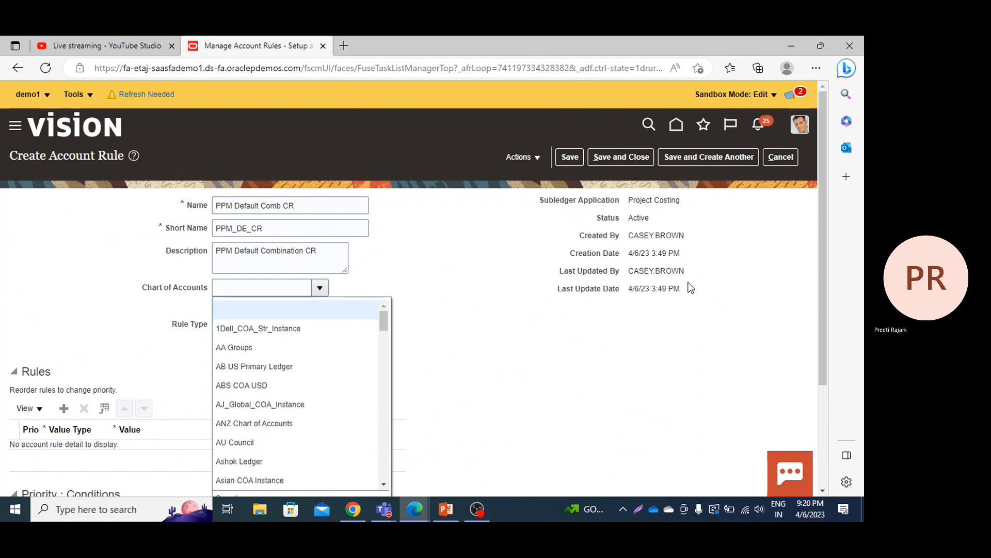
pyautogui.scroll(-3, 824, 273)
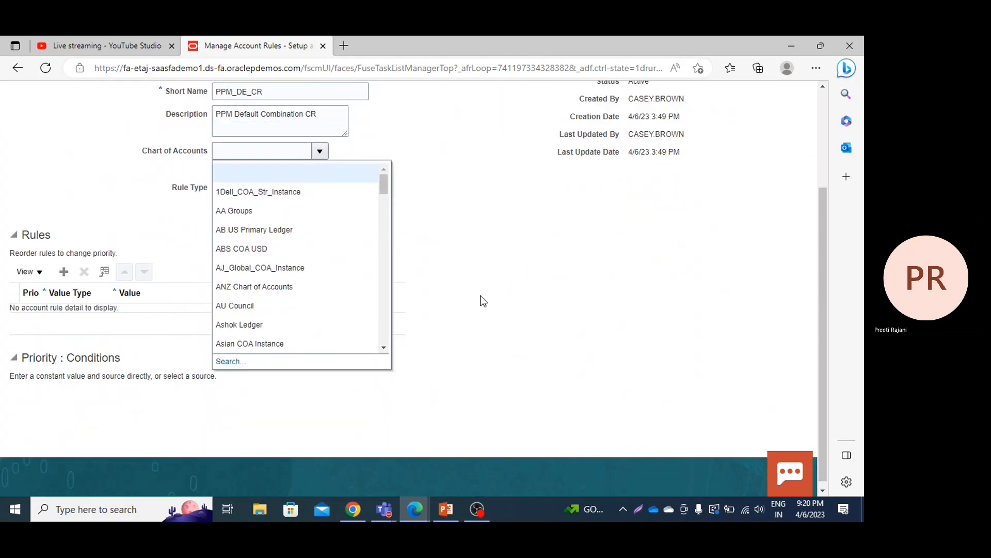
pyautogui.click(228, 361)
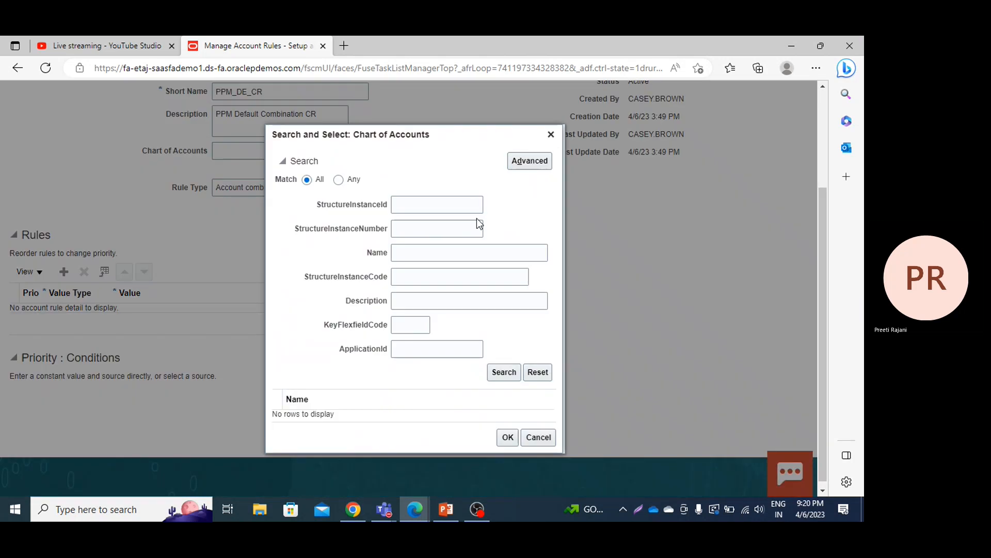
pyautogui.click(500, 380)
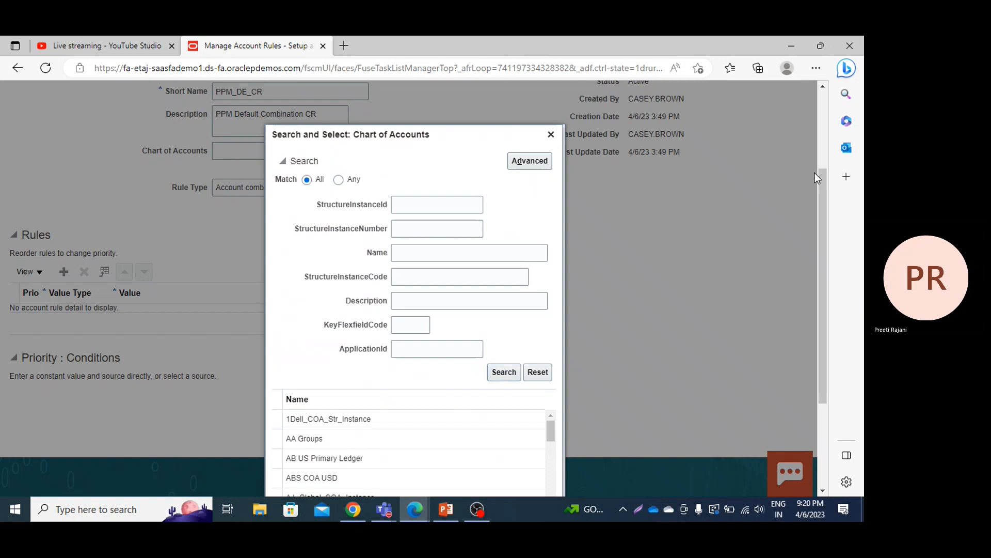
pyautogui.moveTo(820, 177); pyautogui.dragTo(824, 268)
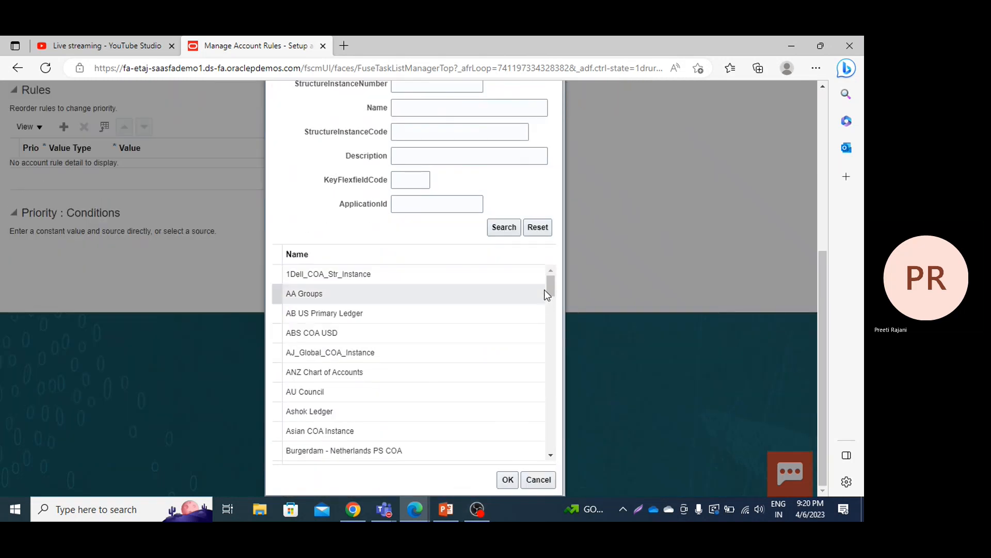
pyautogui.moveTo(548, 290); pyautogui.dragTo(553, 360)
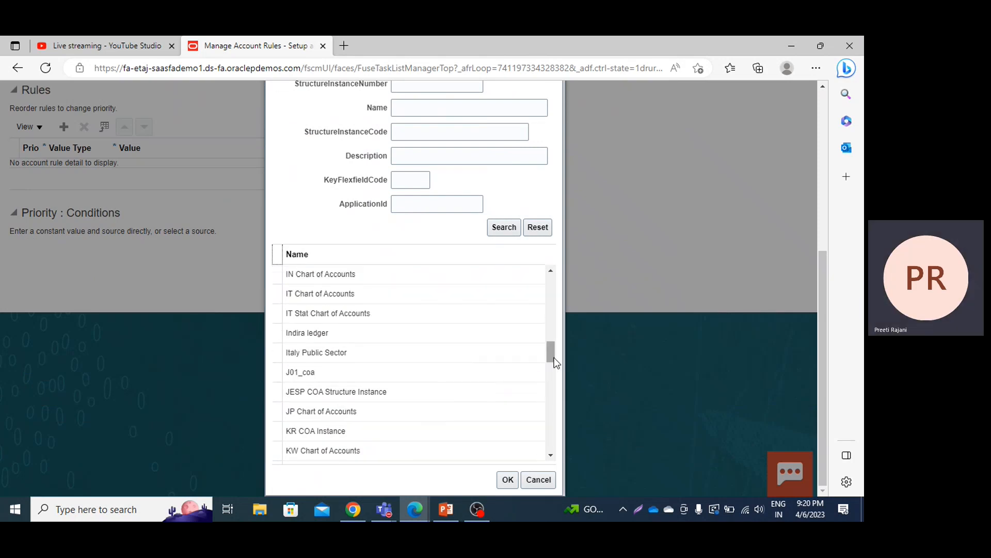
pyautogui.moveTo(554, 359); pyautogui.dragTo(555, 435)
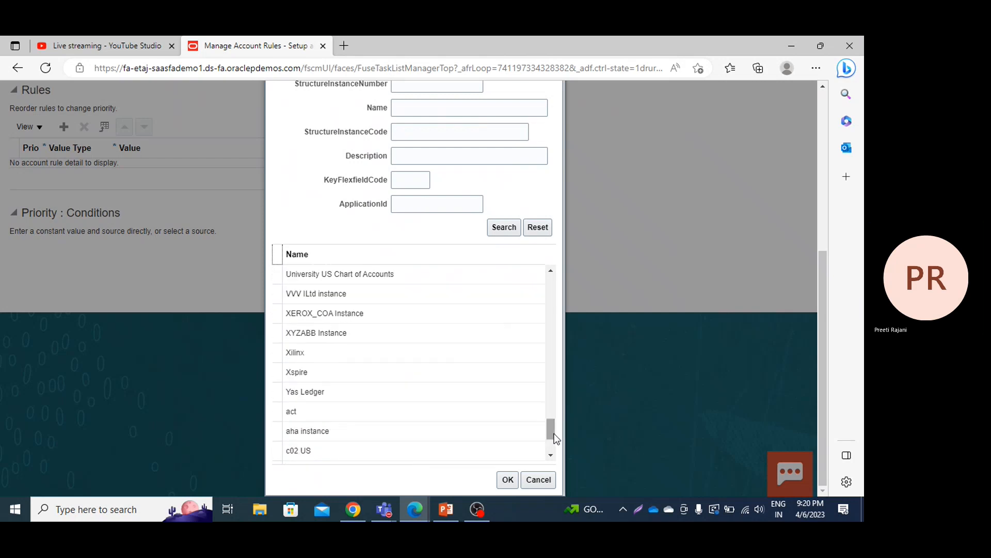
pyautogui.click(548, 273)
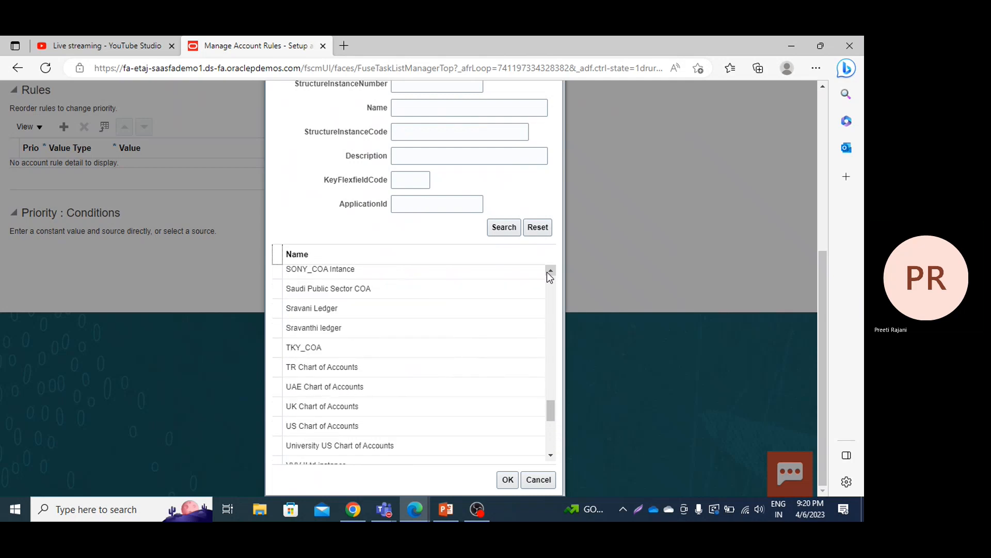
pyautogui.click(327, 425)
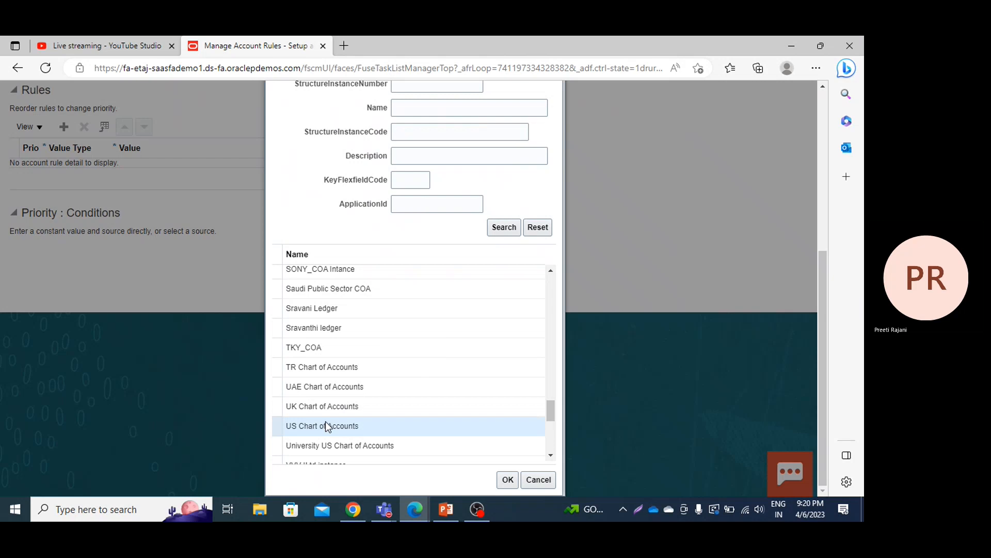
pyautogui.click(505, 480)
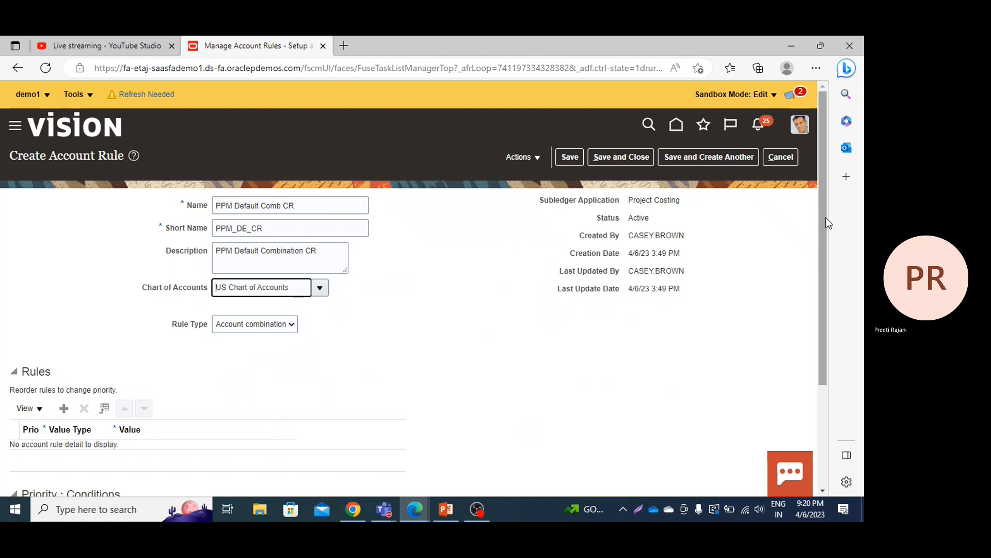
# Step: Add a rule line with value type Constant and open the value search for its Account segment
pyautogui.moveTo(825, 221); pyautogui.dragTo(825, 254)
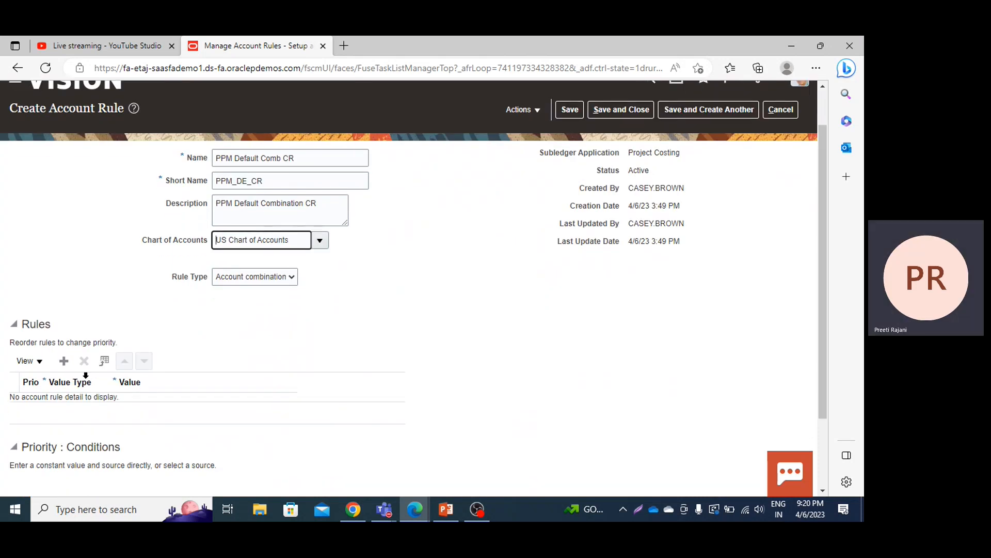
pyautogui.click(64, 362)
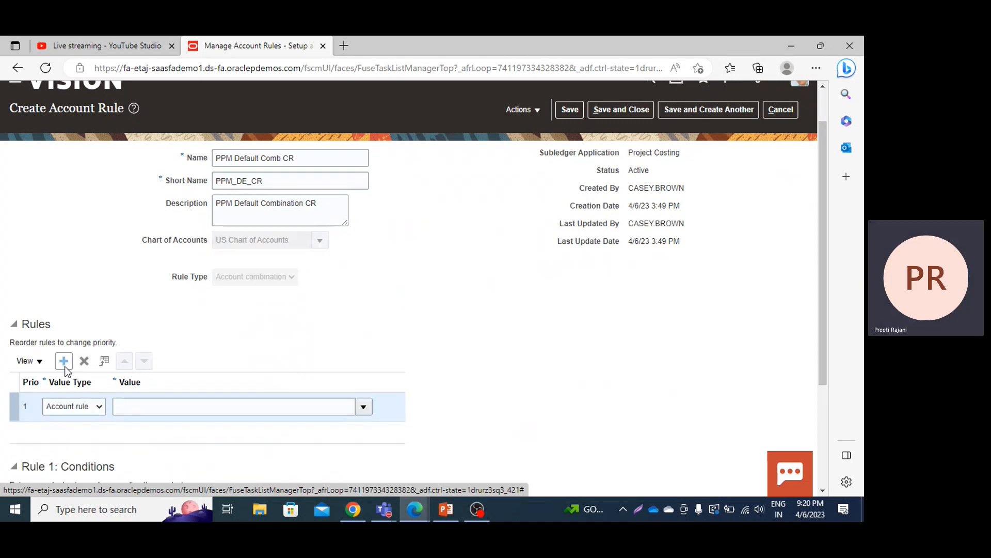
pyautogui.click(77, 408)
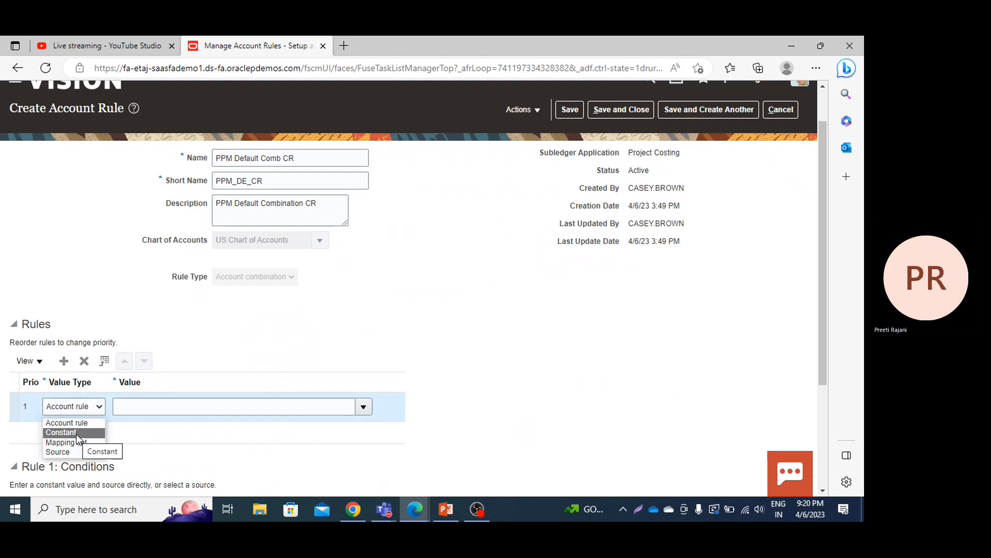
pyautogui.click(76, 433)
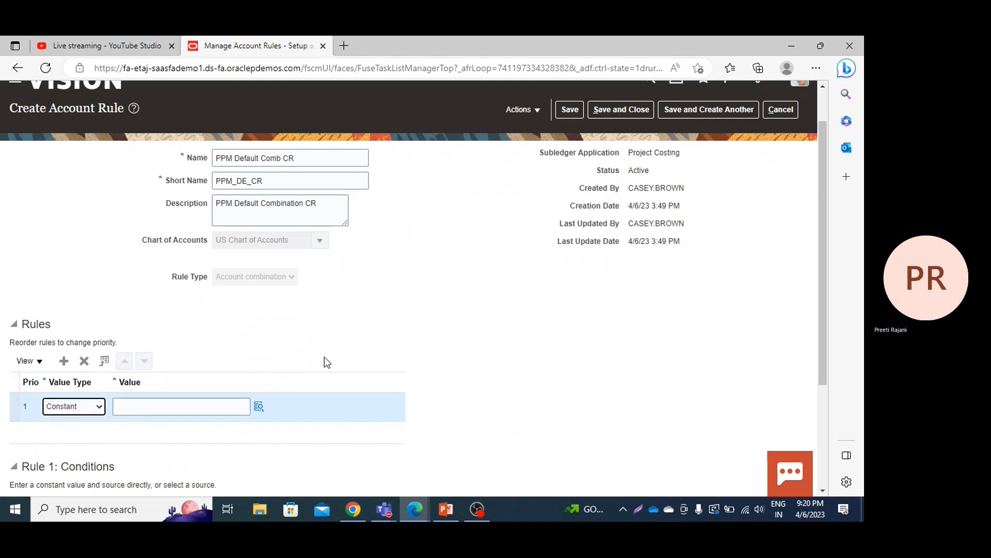
pyautogui.click(259, 408)
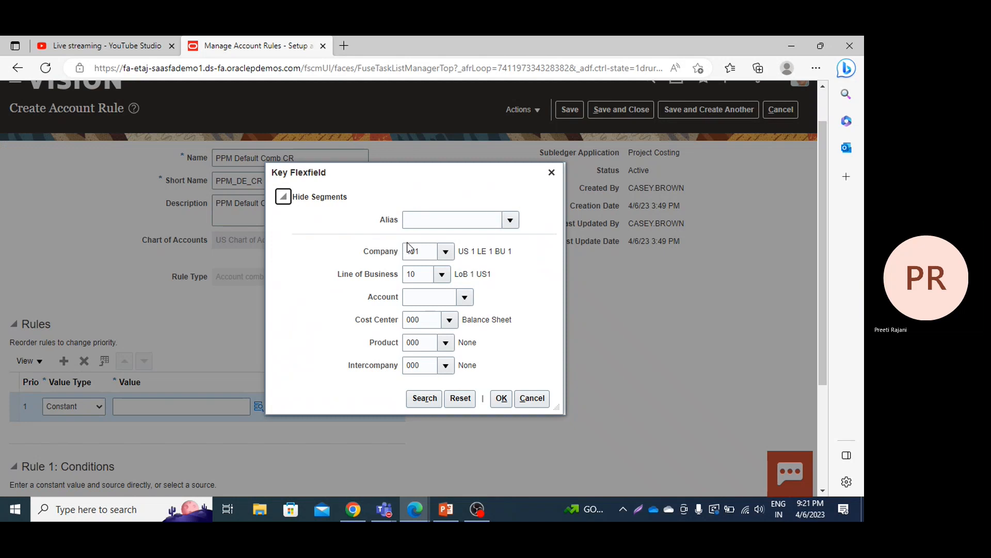
pyautogui.click(463, 297)
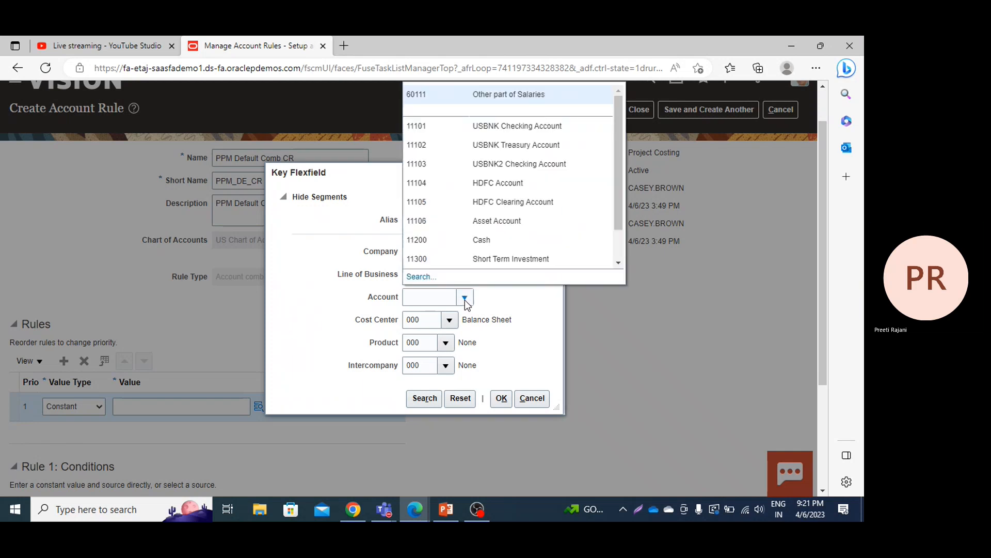
pyautogui.click(430, 282)
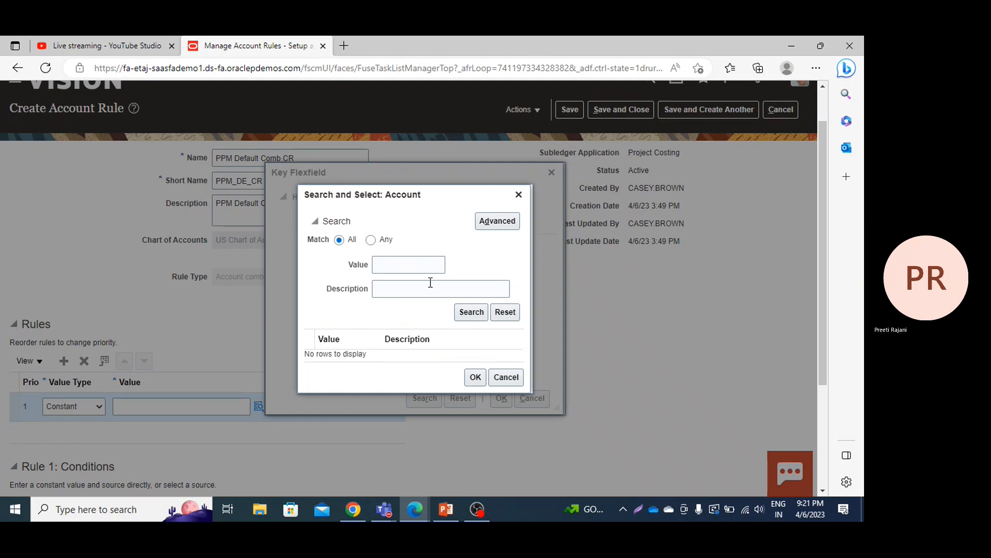
# Step: Search the account values for the description "clearing", and clear the description criterion
pyautogui.click(431, 282)
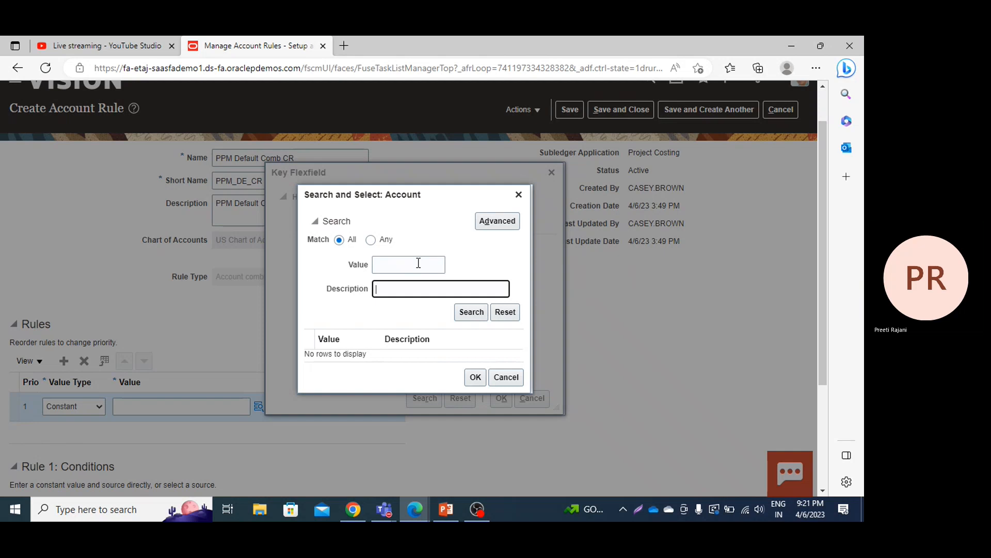
pyautogui.write('cle')
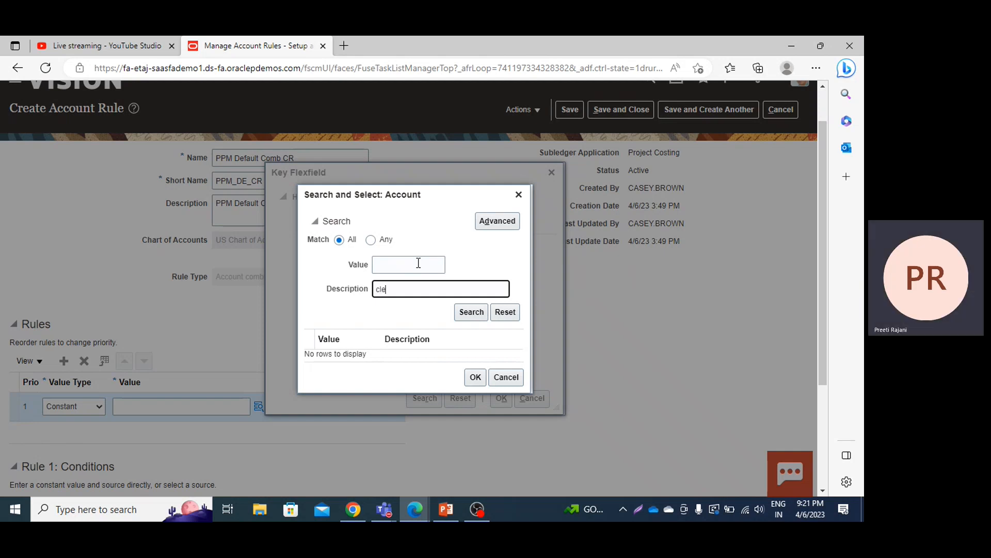
pyautogui.write('aring')
pyautogui.click(460, 318)
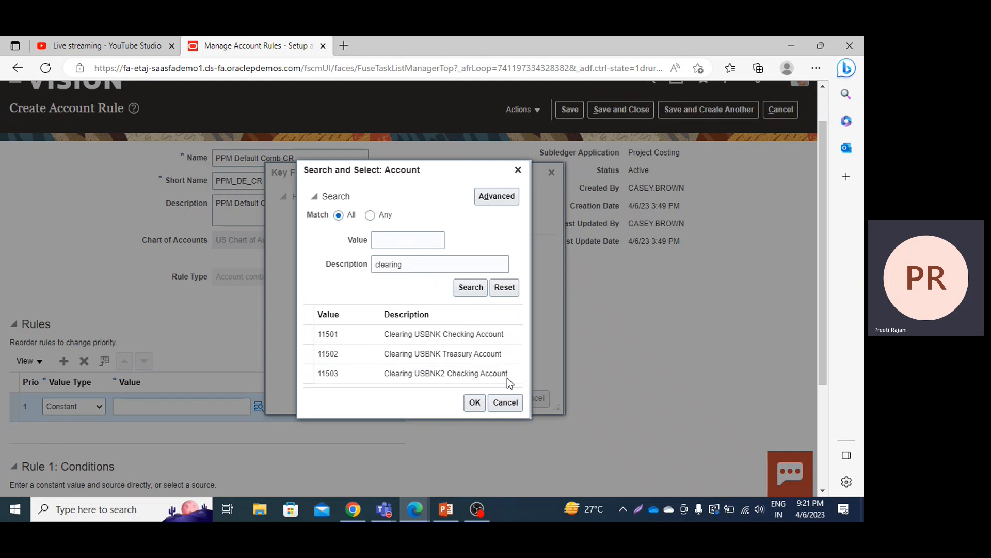
pyautogui.click(413, 262)
pyautogui.press('BackSpace')
pyautogui.press('BackSpace')
pyautogui.press('BackSpace')
pyautogui.press('BackSpace')
pyautogui.press('BackSpace')
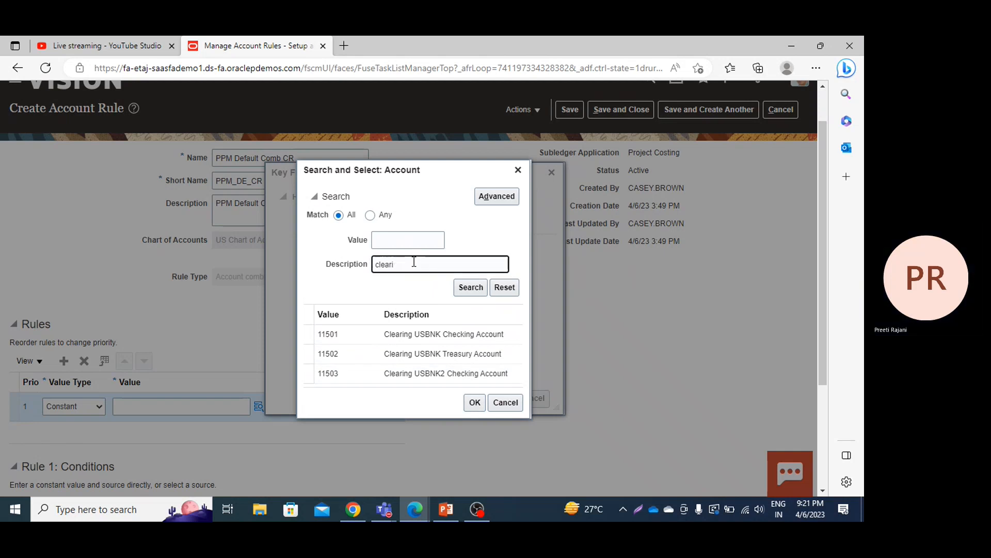
pyautogui.press('BackSpace')
pyautogui.press('BackSpace')
# Step: Find the account value 65220 and select it for the Account segment
pyautogui.click(418, 245)
pyautogui.write('65220')
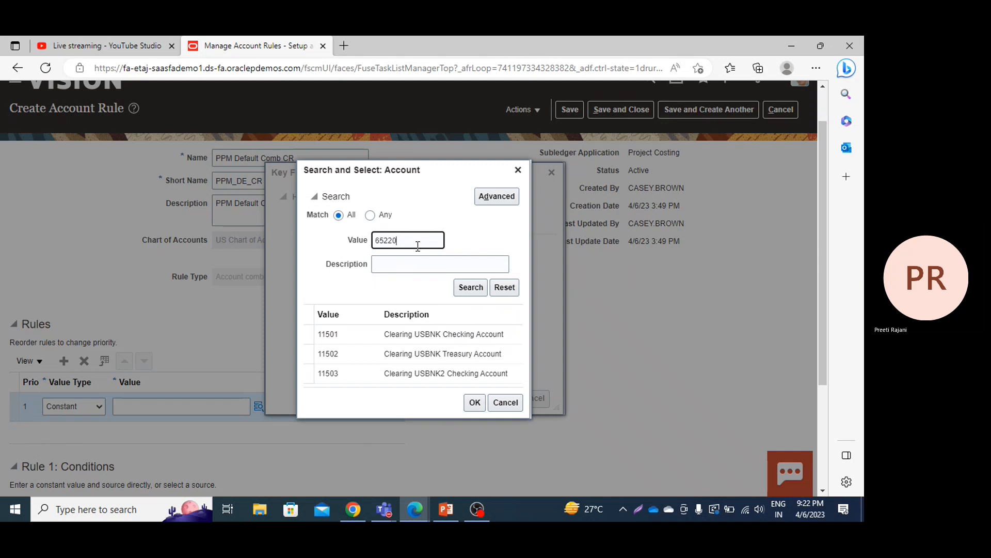
pyautogui.press('Return')
pyautogui.click(349, 352)
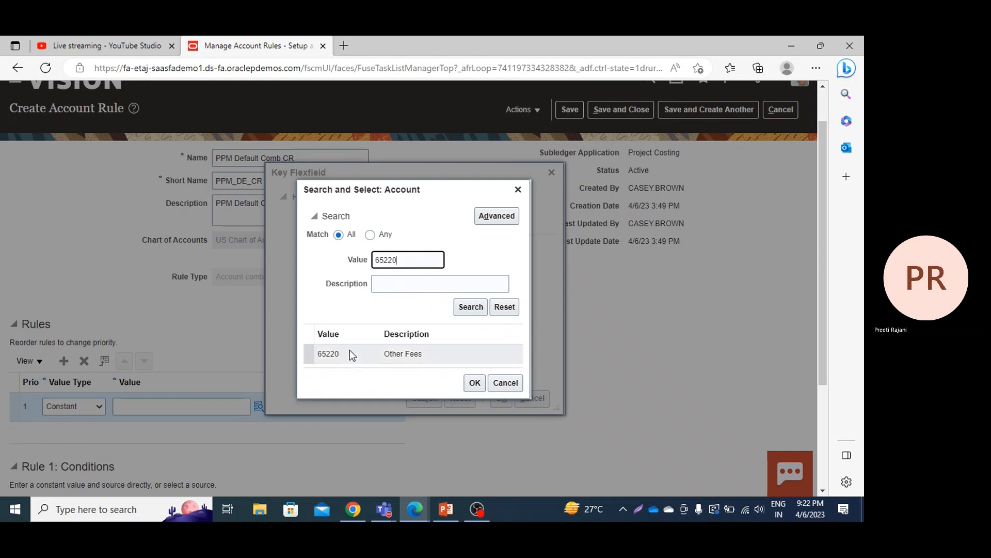
pyautogui.click(474, 383)
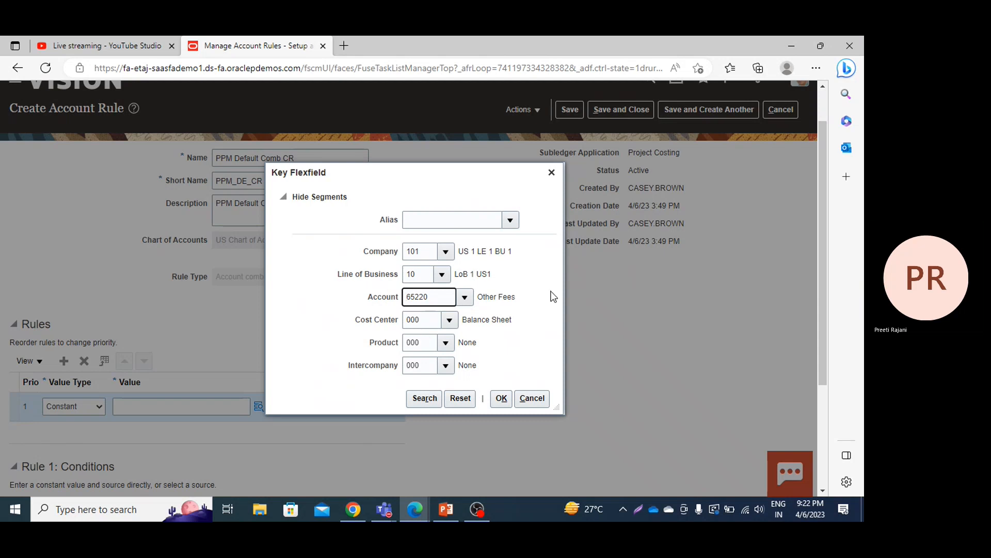
# Step: Accept the combination 101.10.65220.000.000.000 as the rule's value, and save and close the account rule
pyautogui.click(501, 399)
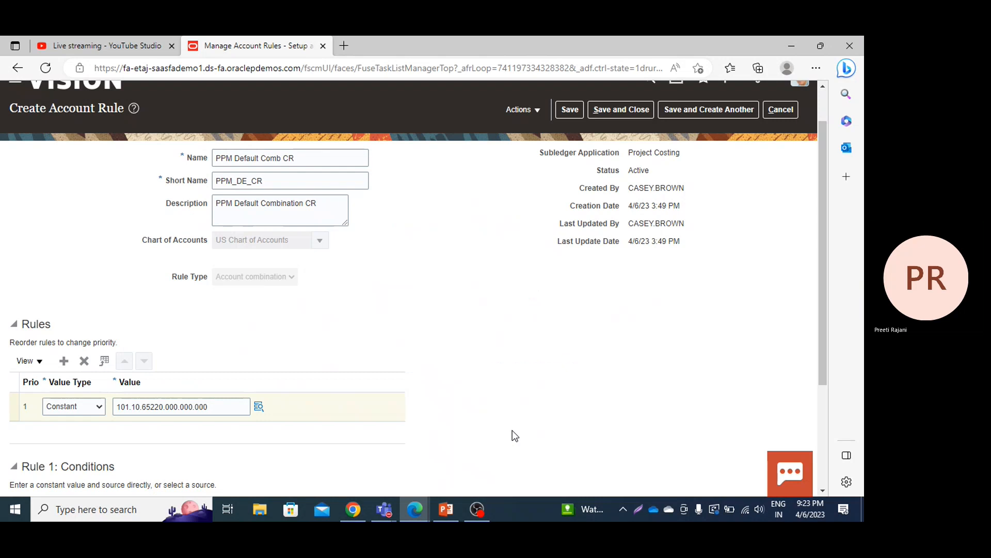
pyautogui.click(596, 108)
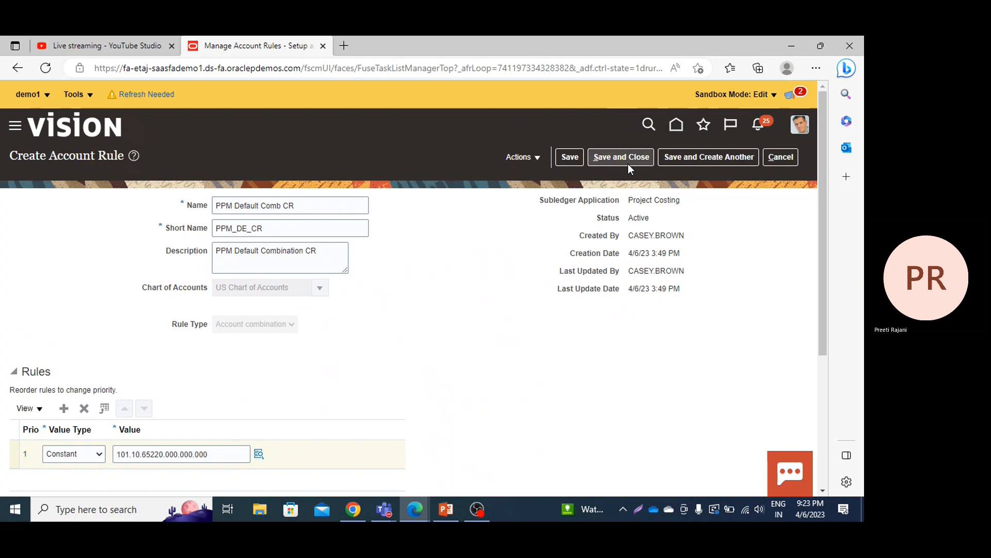
pyautogui.scroll(-4, 376, 376)
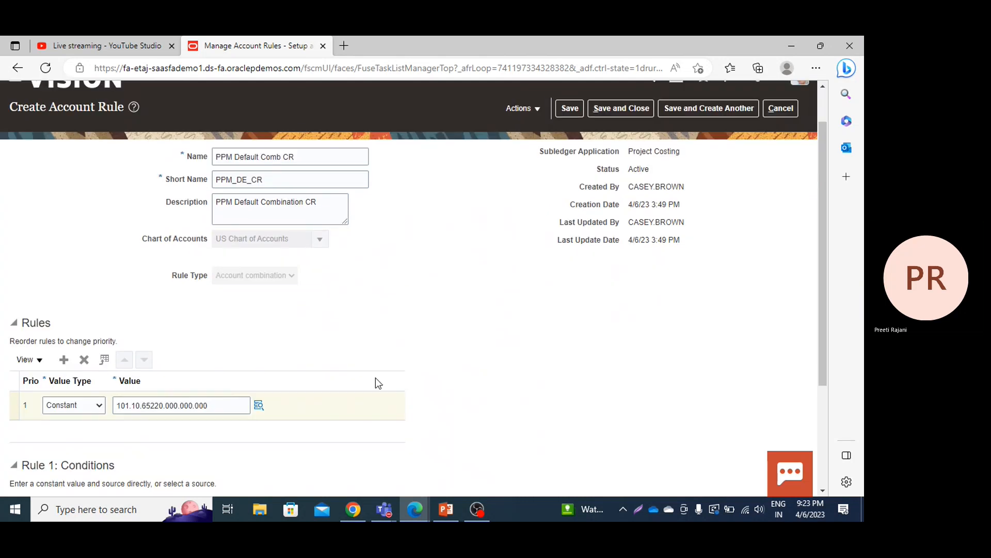
pyautogui.scroll(4, 376, 376)
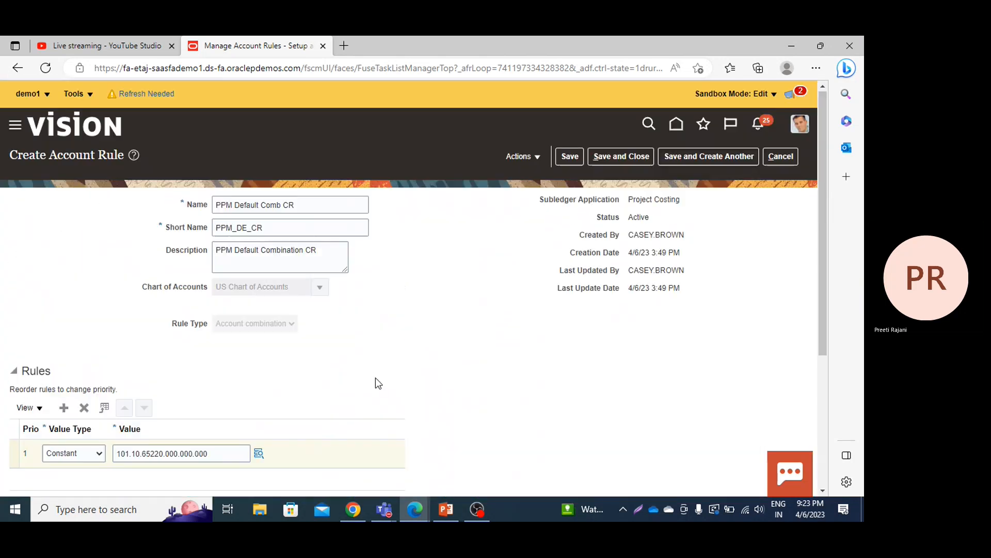
pyautogui.click(605, 156)
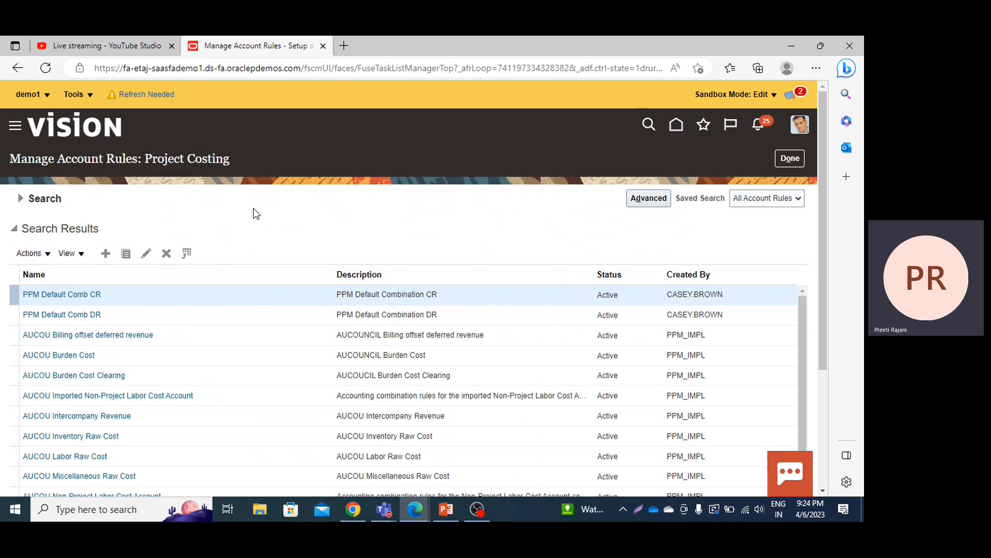
# Step: Start a new Project Costing account rule named "PPM Company" with the short name PPM_COMP
pyautogui.click(113, 258)
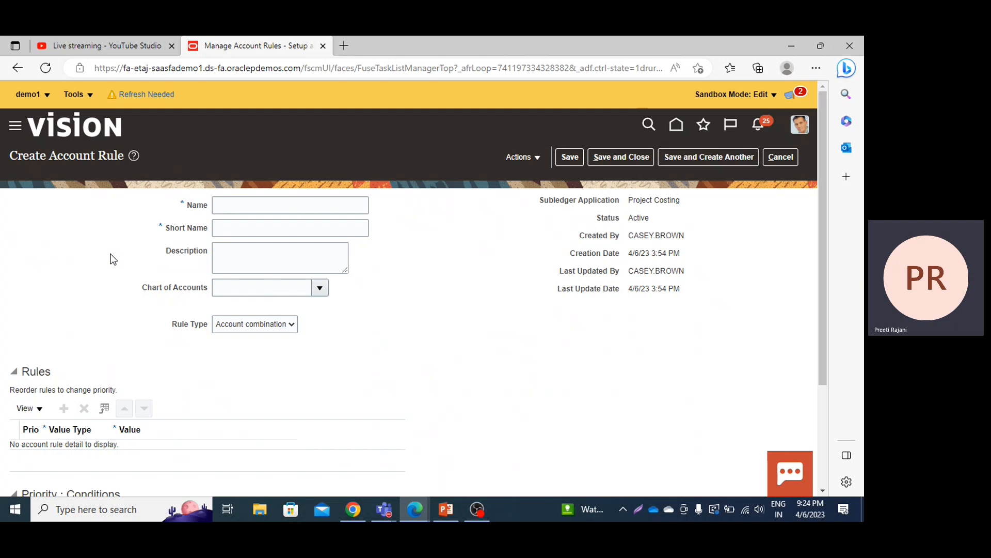
pyautogui.click(269, 198)
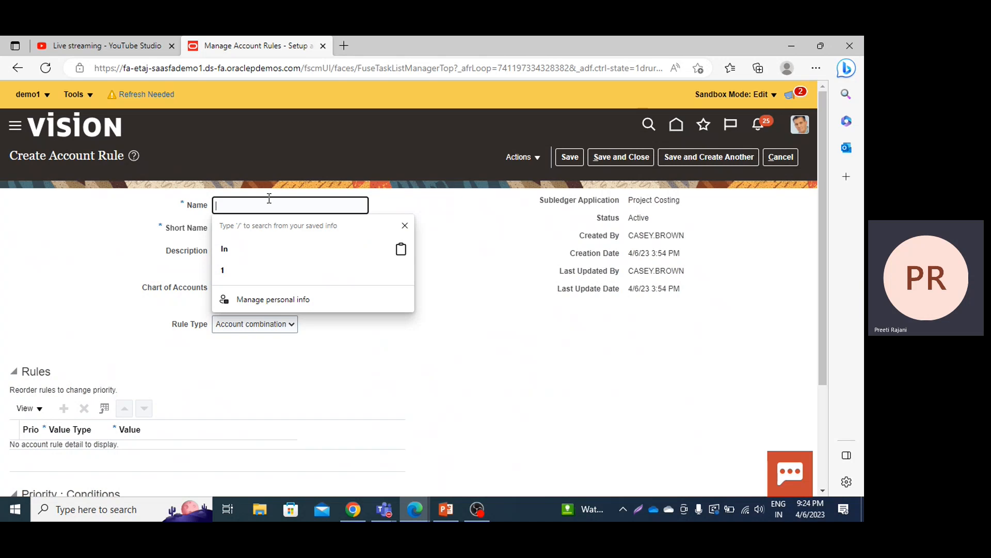
pyautogui.write('PP')
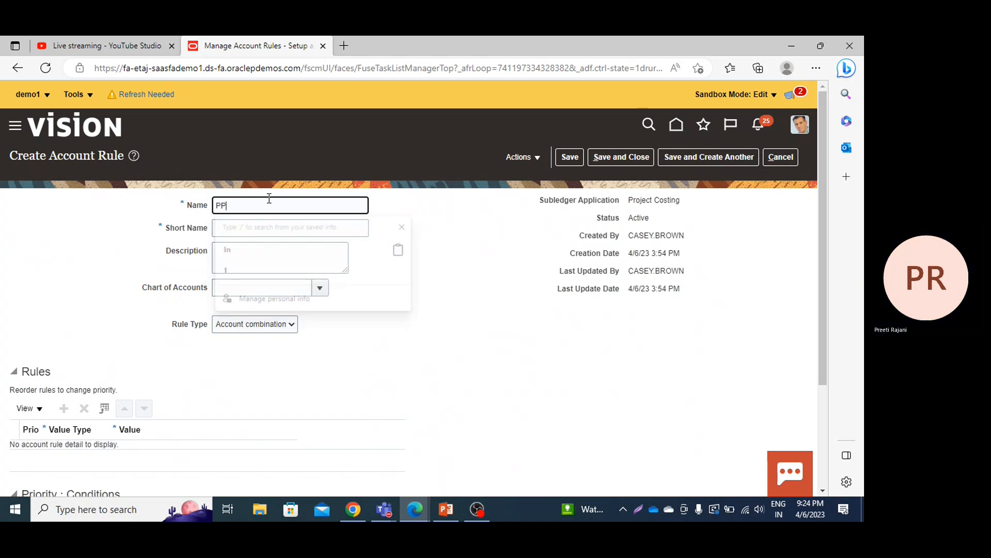
pyautogui.write('M Company')
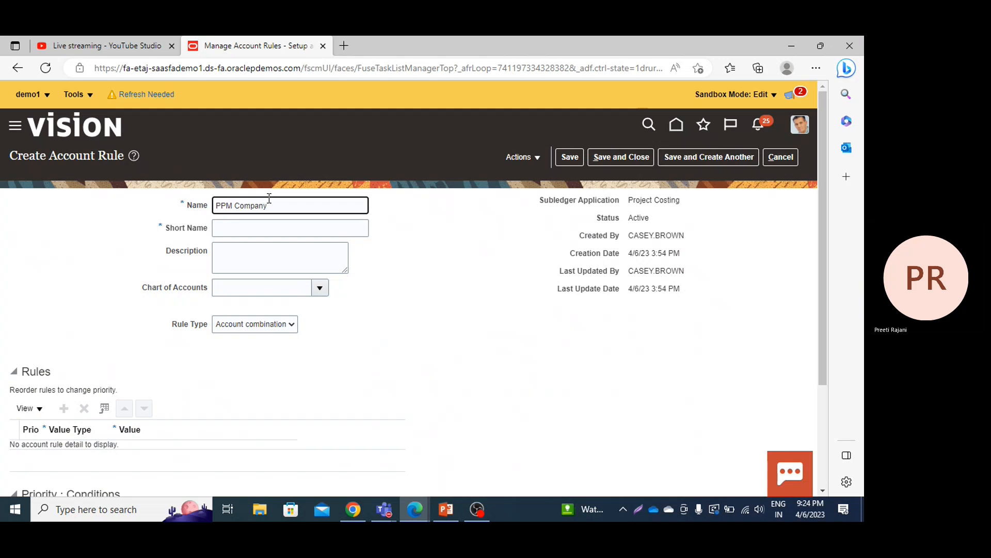
pyautogui.press('Tab')
pyautogui.write('PPM')
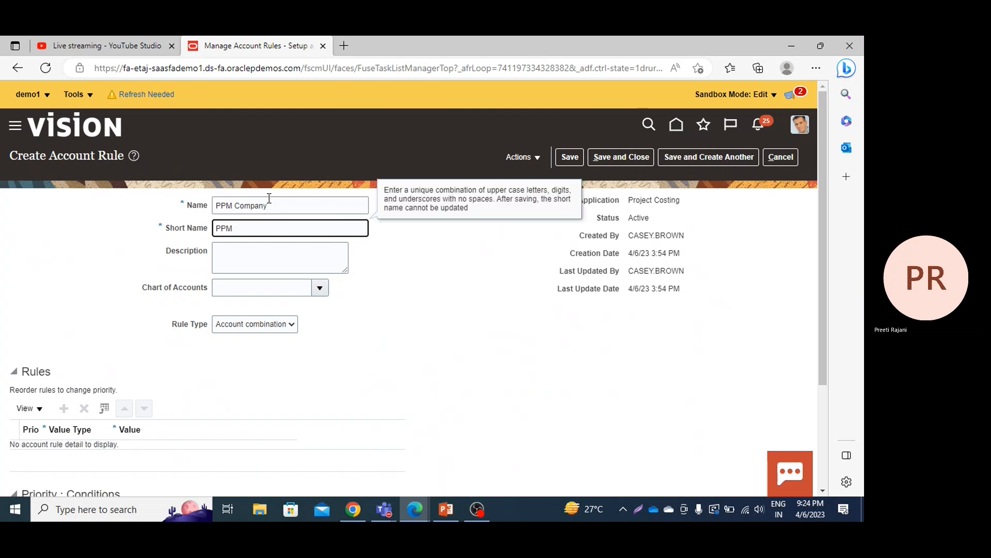
pyautogui.write('_COMP')
# Step: Enter "PPM Company" as the account rule's description
pyautogui.click(247, 255)
pyautogui.write('P')
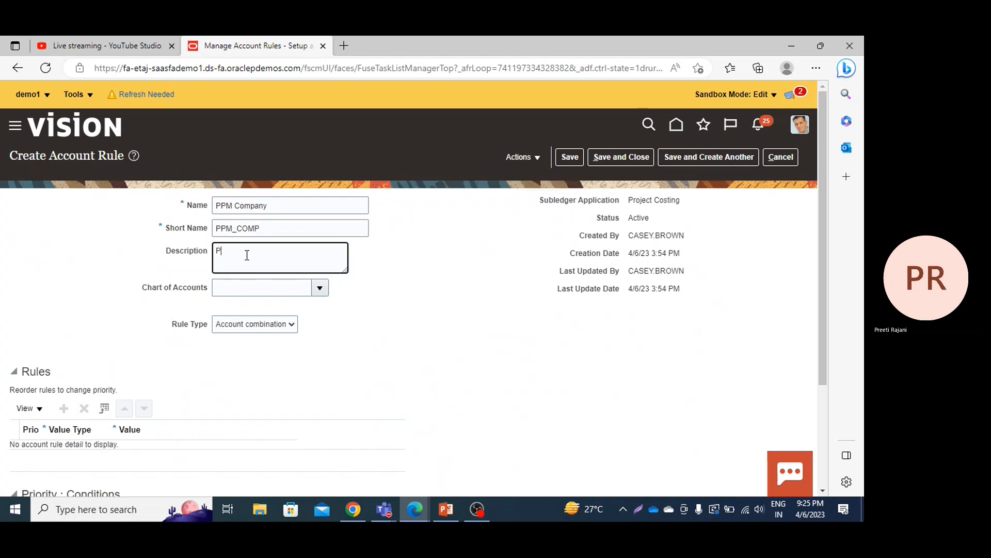
pyautogui.write('PM Company')
# Step: Set the rule's chart of accounts to US Chart of Accounts
pyautogui.click(317, 292)
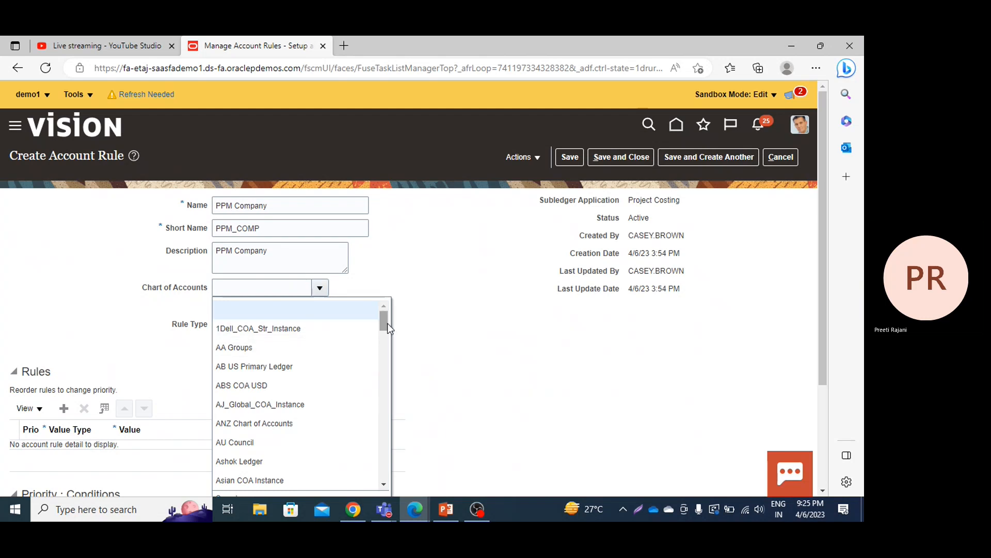
pyautogui.moveTo(387, 323); pyautogui.dragTo(392, 383)
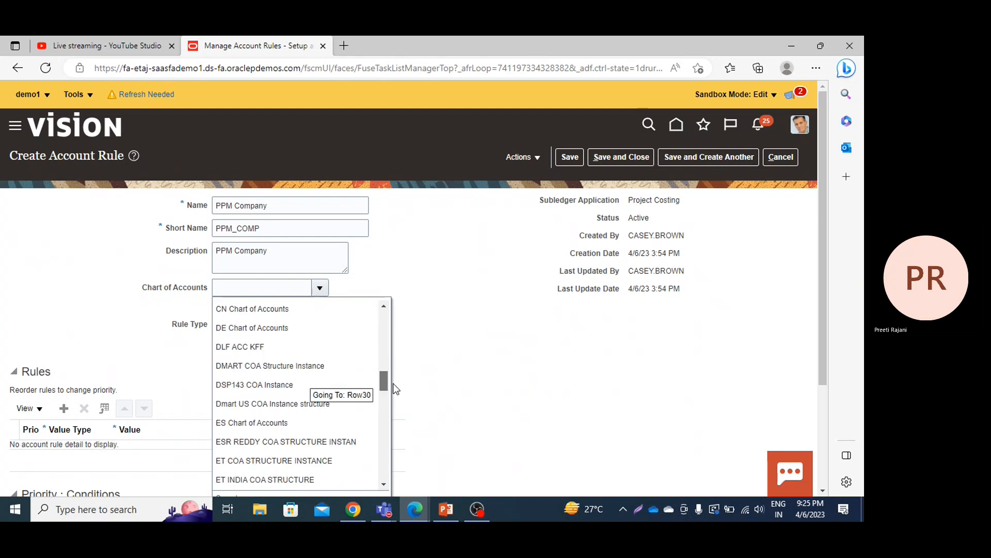
pyautogui.click(246, 291)
pyautogui.write('US')
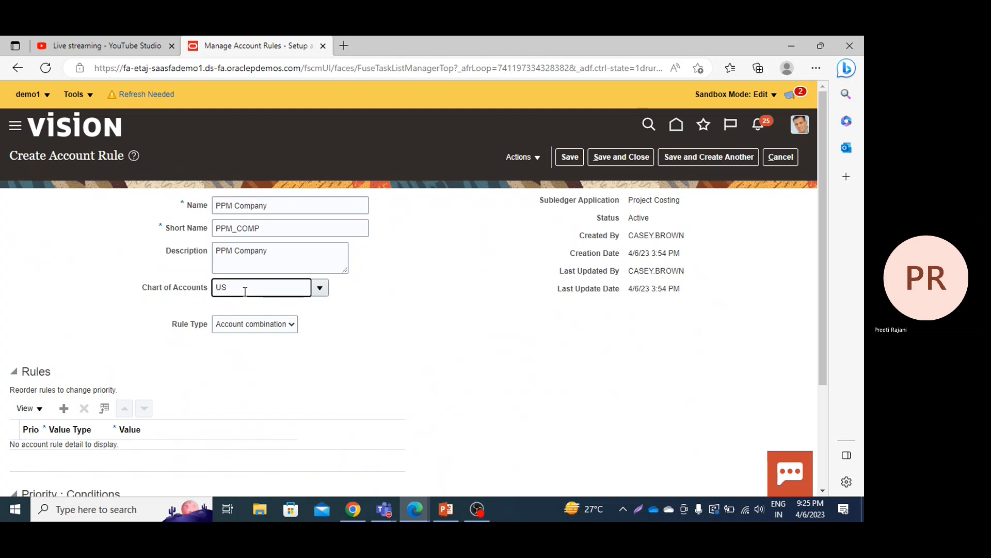
pyautogui.write(' C')
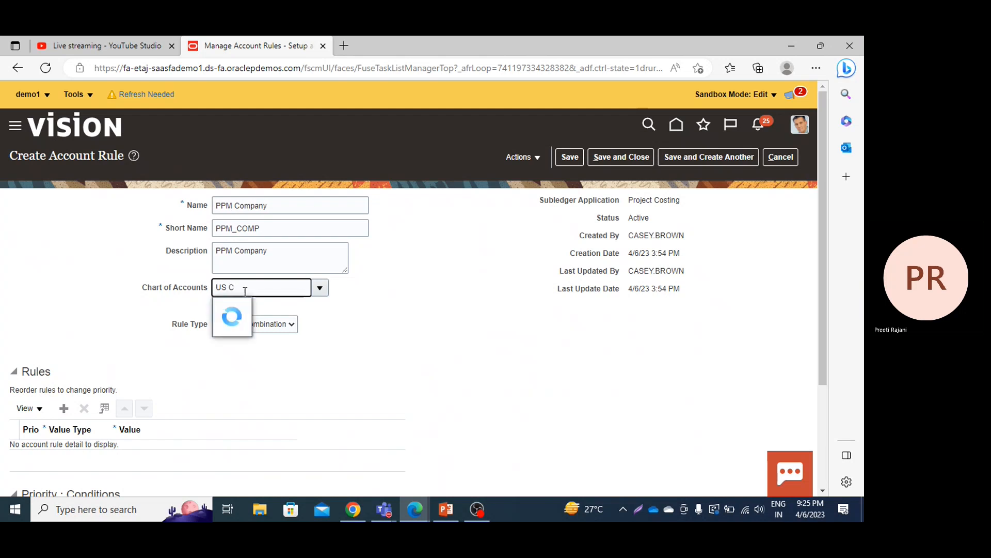
pyautogui.click(320, 288)
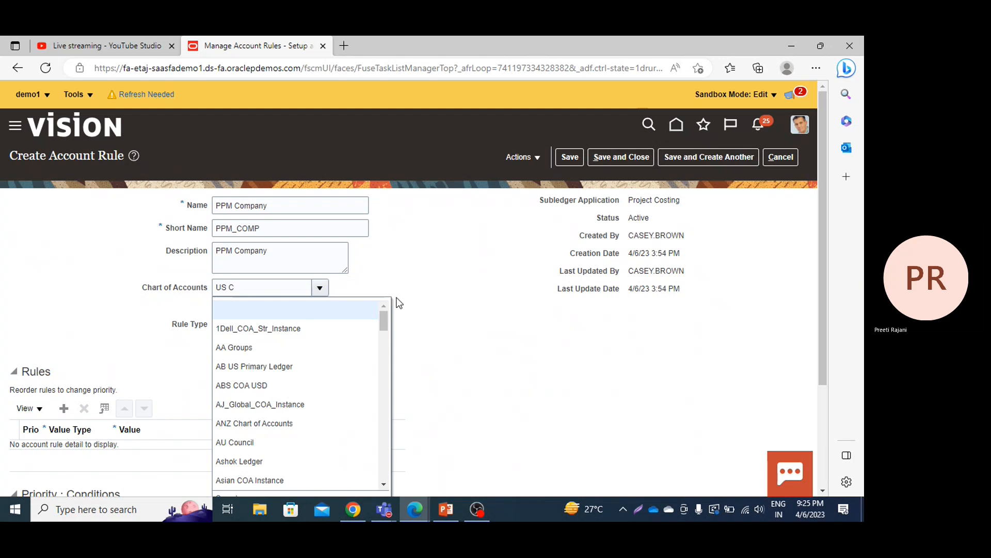
pyautogui.moveTo(384, 323); pyautogui.dragTo(379, 384)
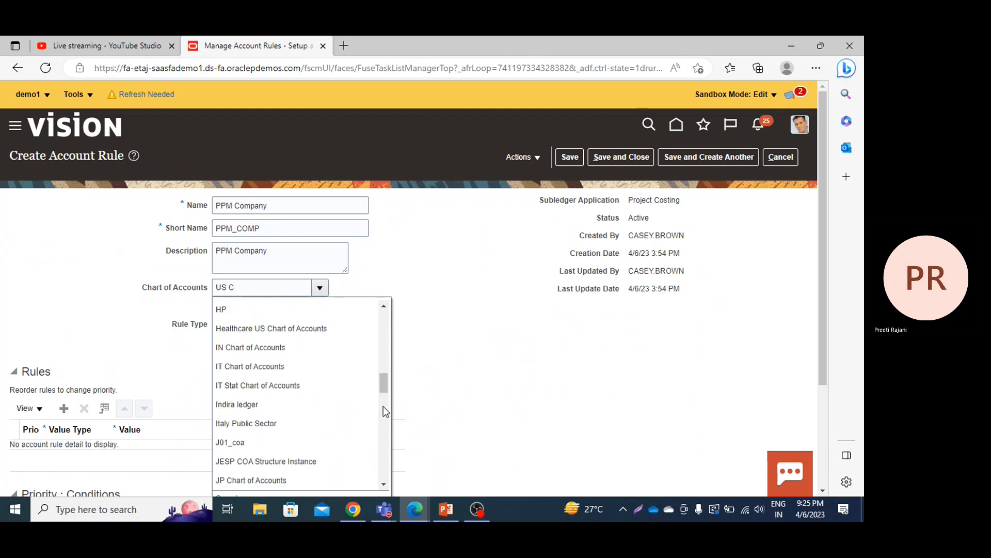
pyautogui.scroll(-5, 387, 428)
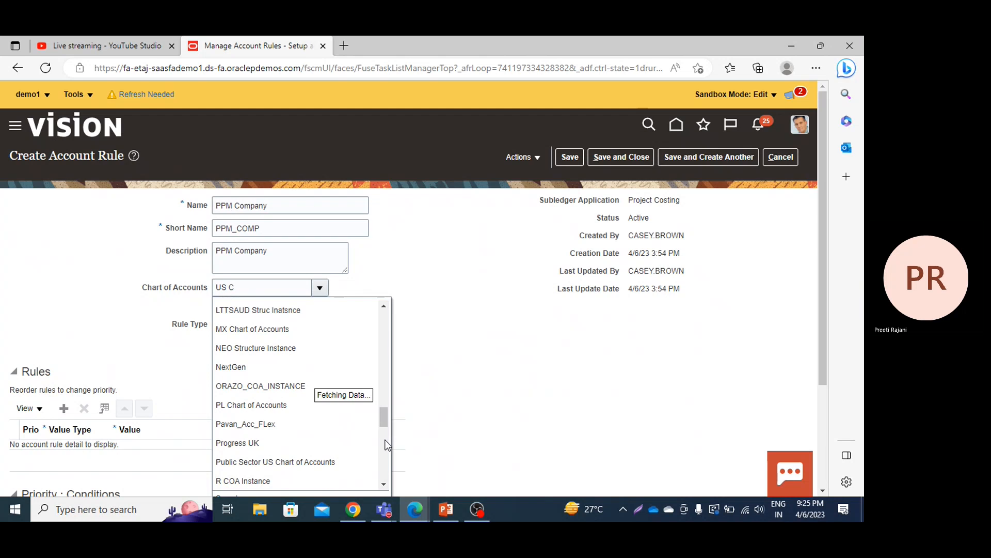
pyautogui.scroll(-3, 386, 443)
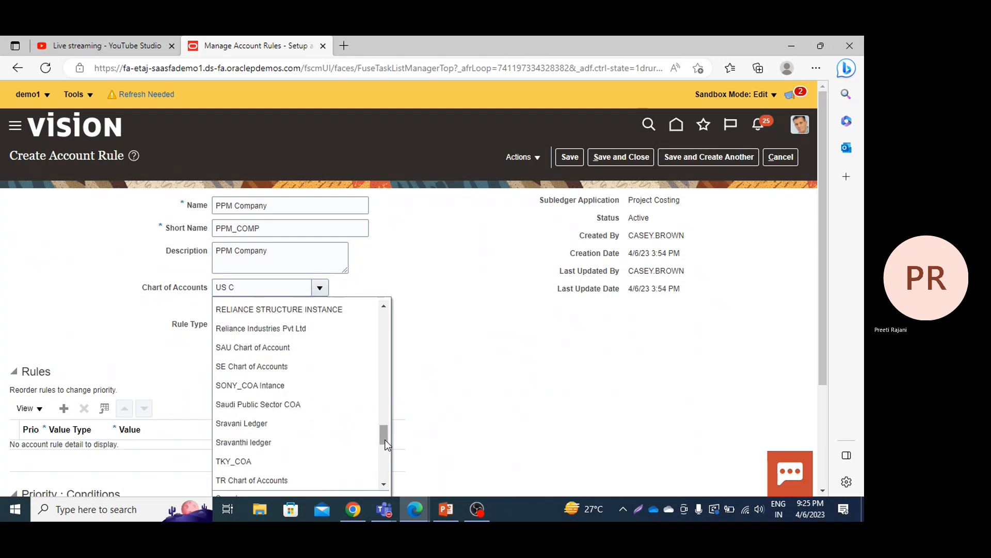
pyautogui.scroll(-3, 386, 450)
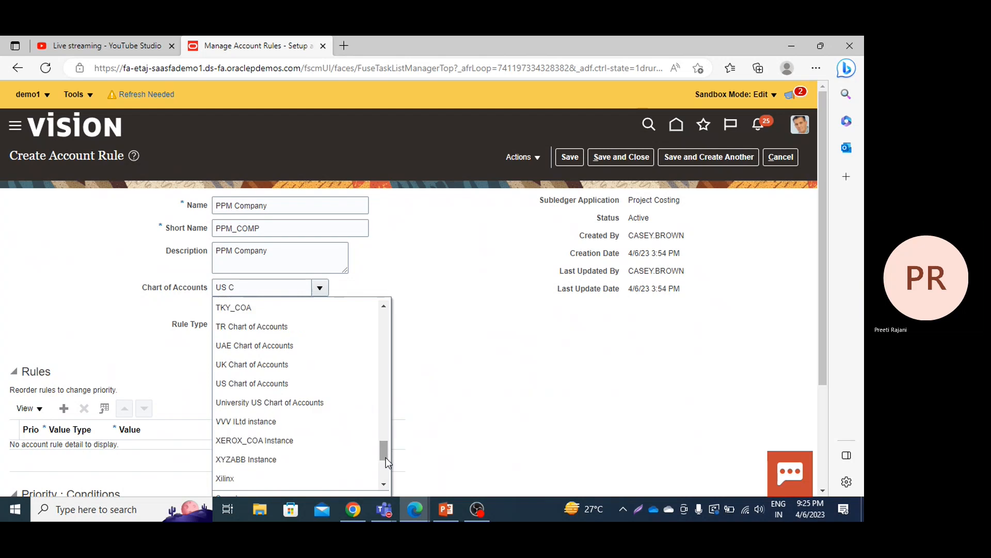
pyautogui.click(293, 371)
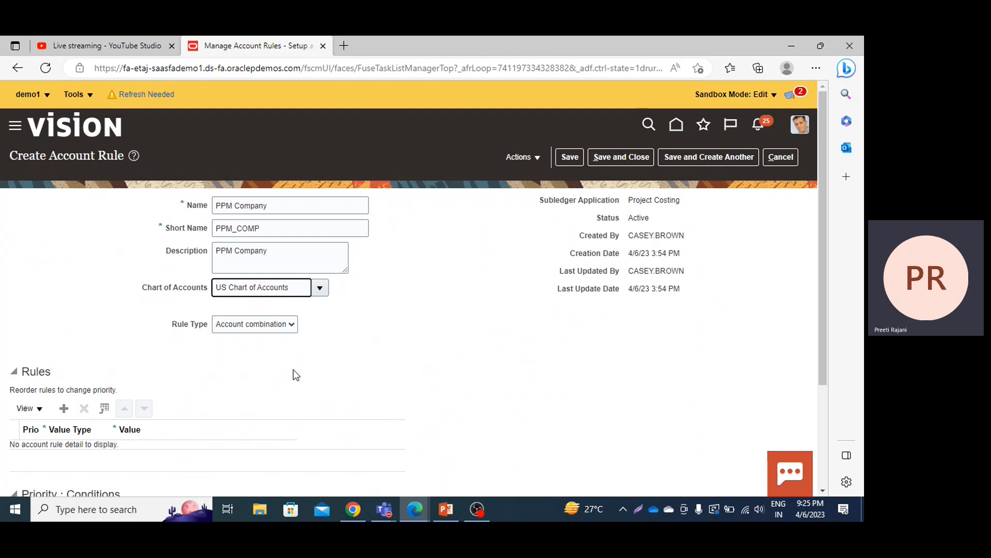
# Step: Set the rule type to Segment and choose the Company segment
pyautogui.click(261, 324)
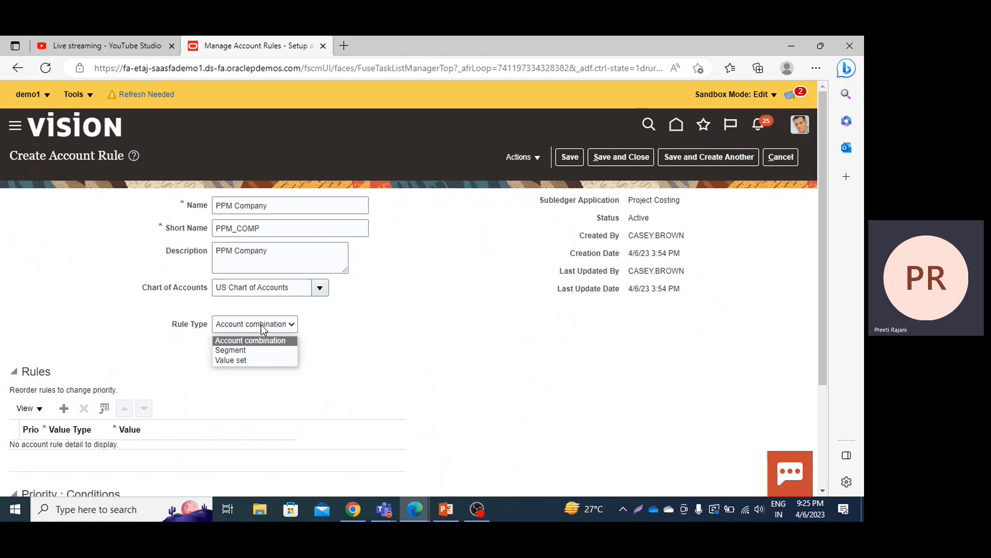
pyautogui.click(241, 350)
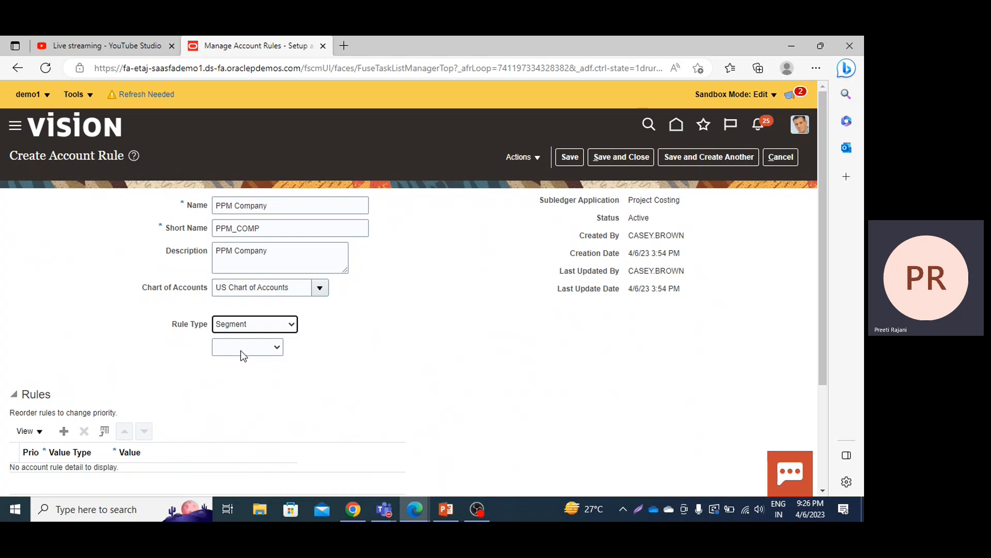
pyautogui.click(240, 350)
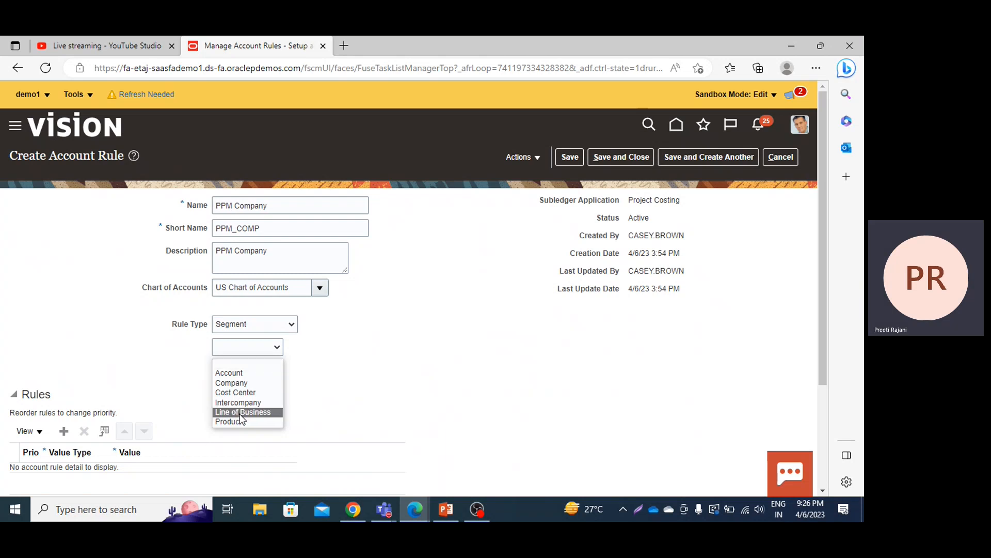
pyautogui.click(241, 384)
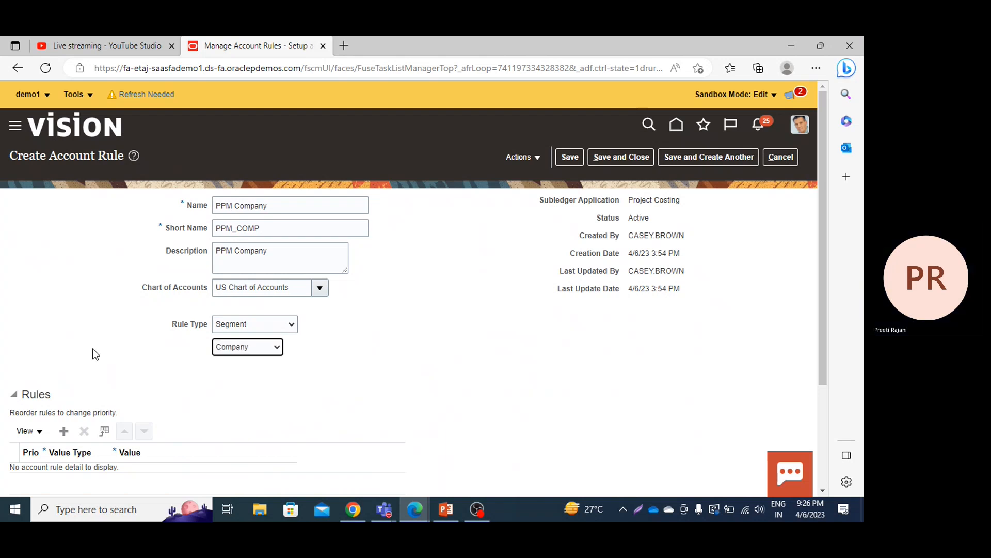
# Step: Add a rule line with the value type Constant and the company value 101
pyautogui.scroll(-1, 87, 349)
pyautogui.scroll(-2, 86, 349)
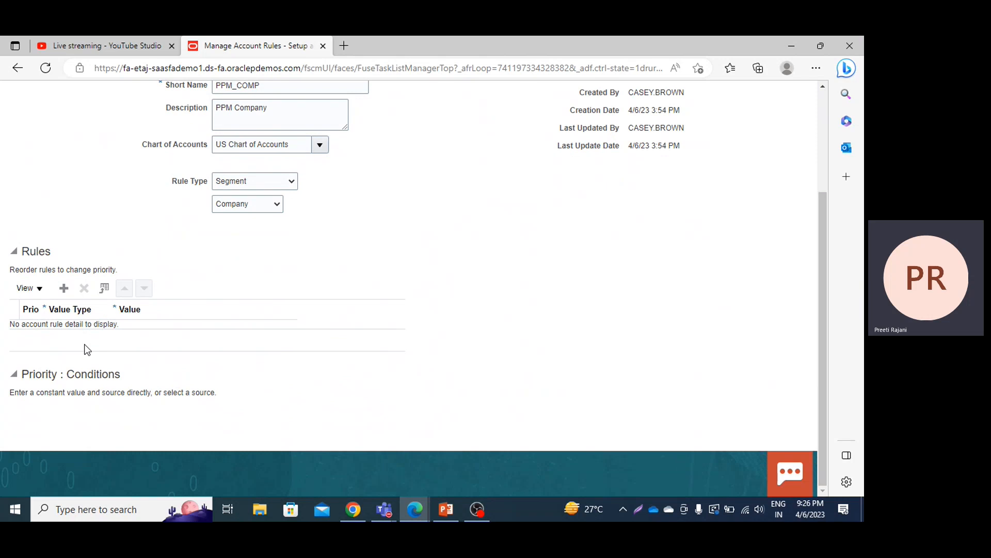
pyautogui.click(64, 288)
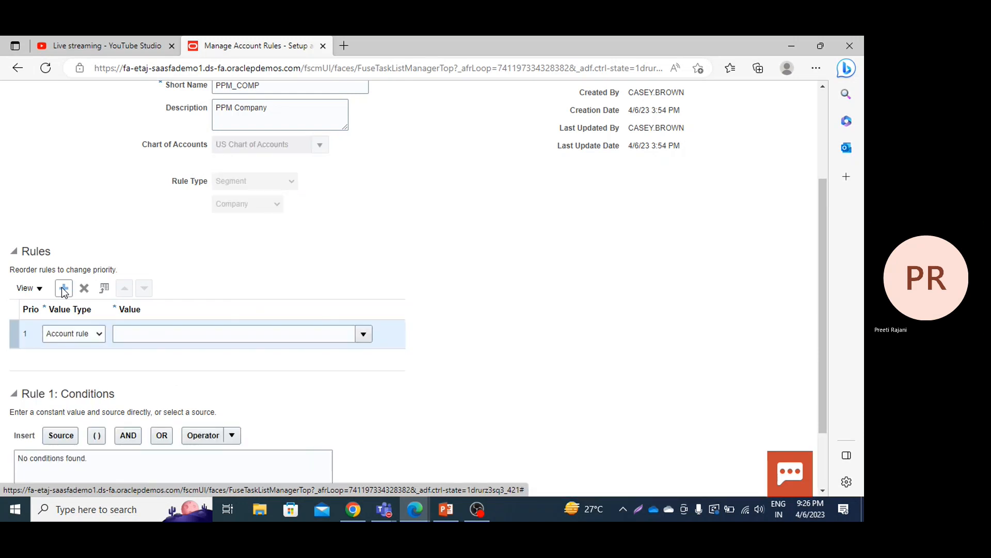
pyautogui.click(79, 334)
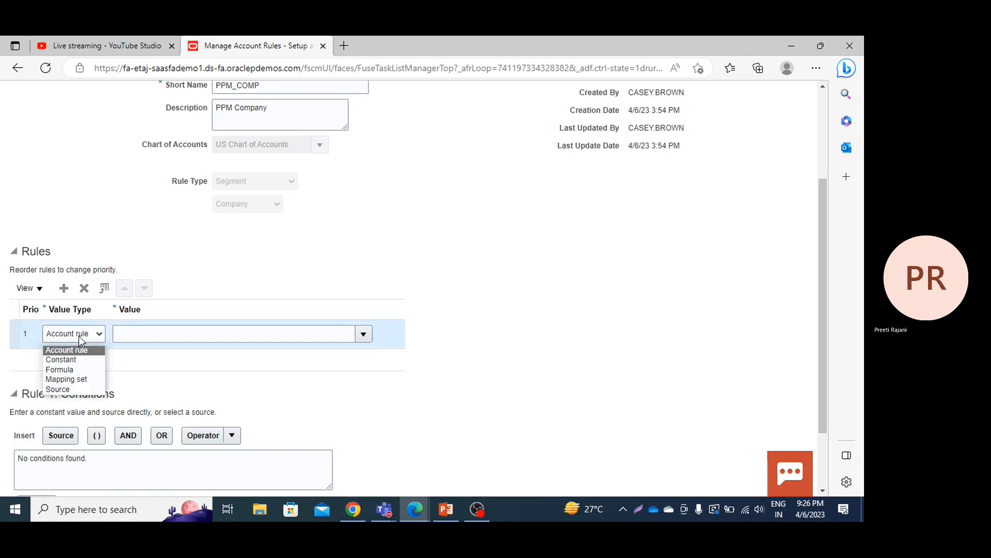
pyautogui.click(67, 358)
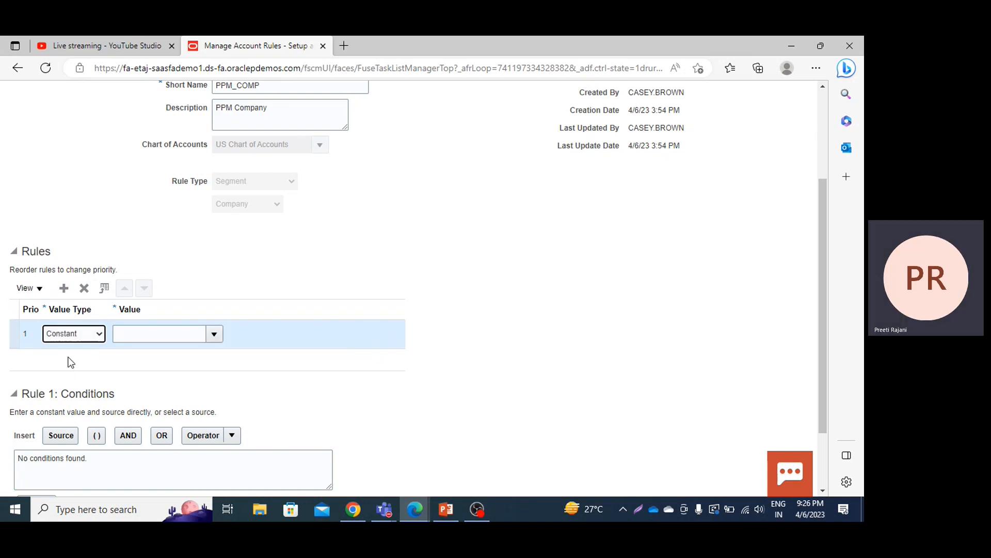
pyautogui.click(214, 334)
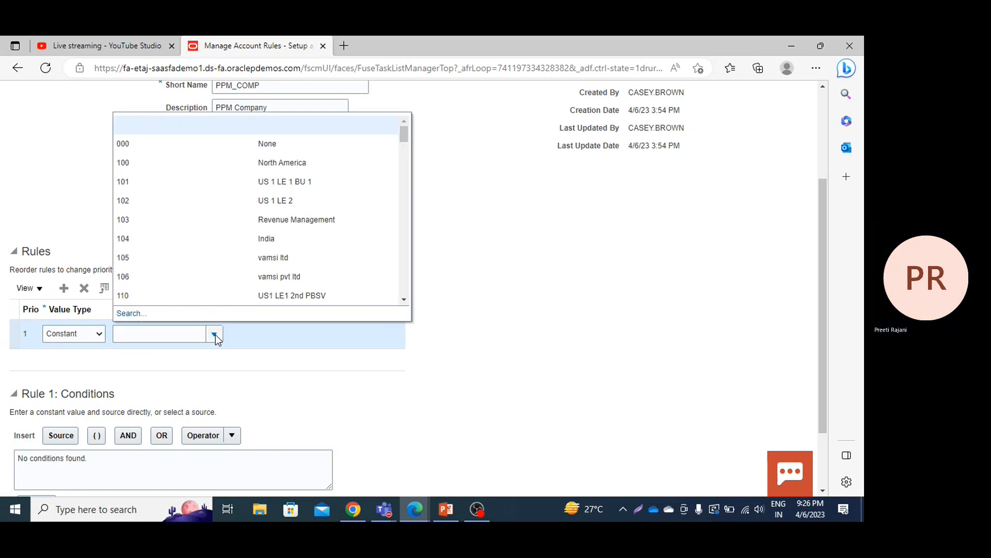
pyautogui.click(199, 184)
pyautogui.click(328, 408)
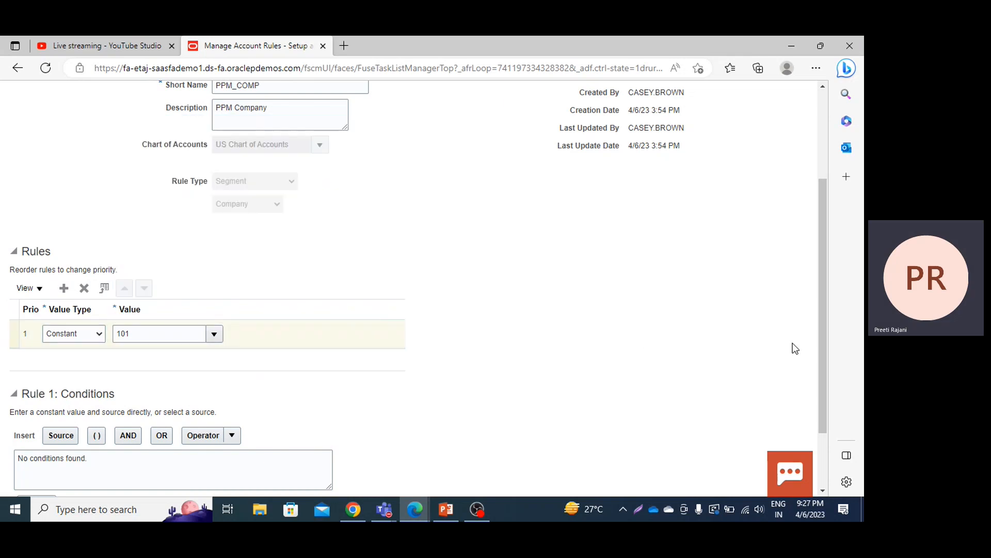
# Step: Start inserting a source into the conditions of Rule 1 and search the sources by name for "PPM Business Unit"
pyautogui.moveTo(820, 330); pyautogui.dragTo(819, 370)
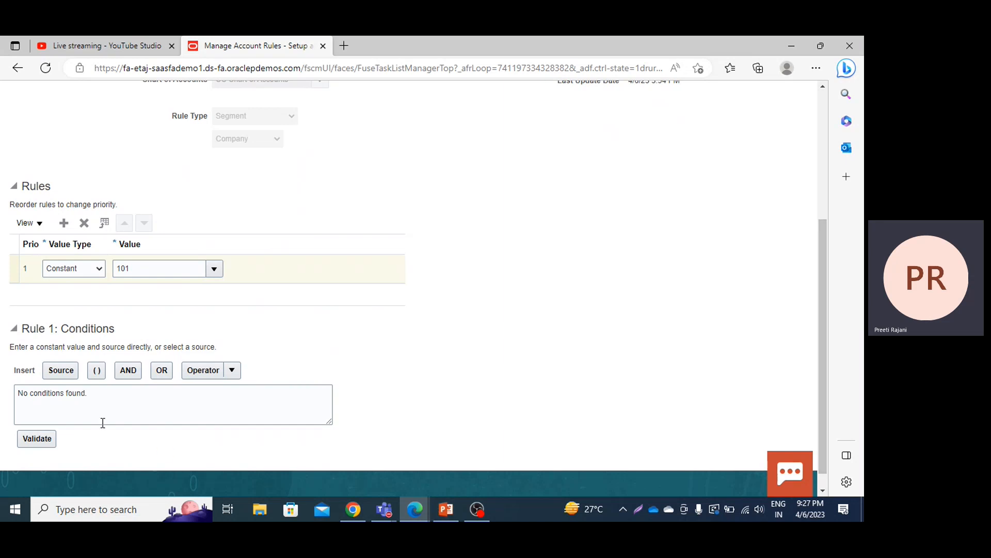
pyautogui.click(45, 396)
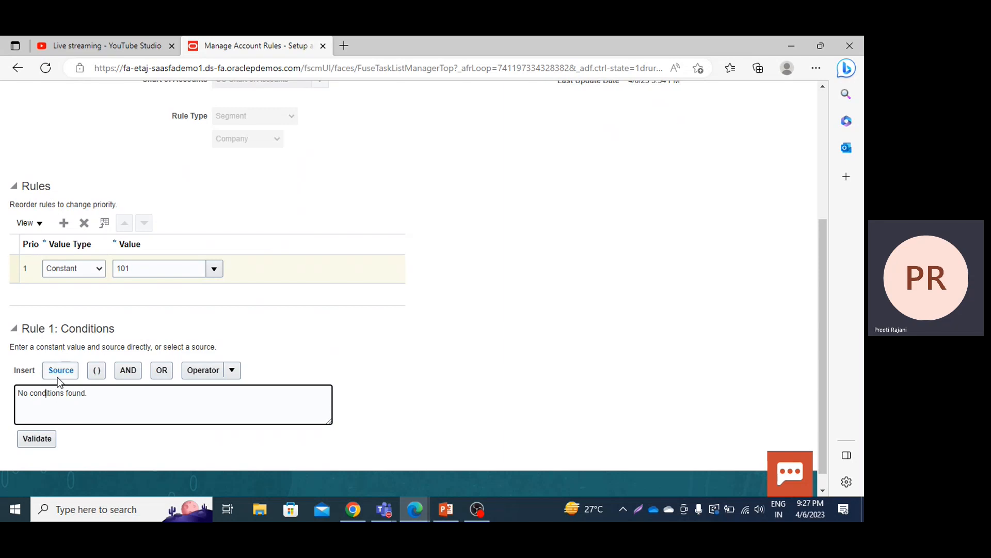
pyautogui.click(57, 376)
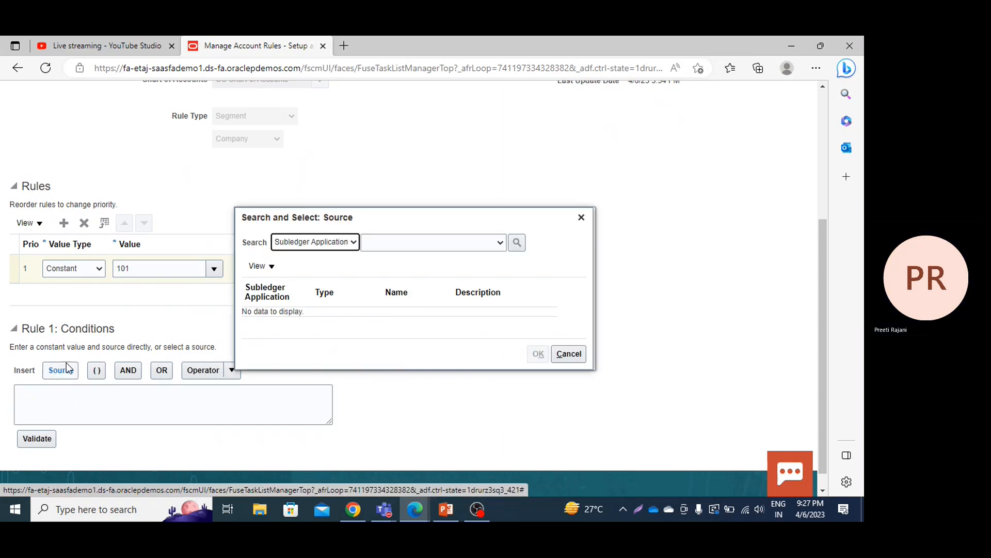
pyautogui.click(426, 243)
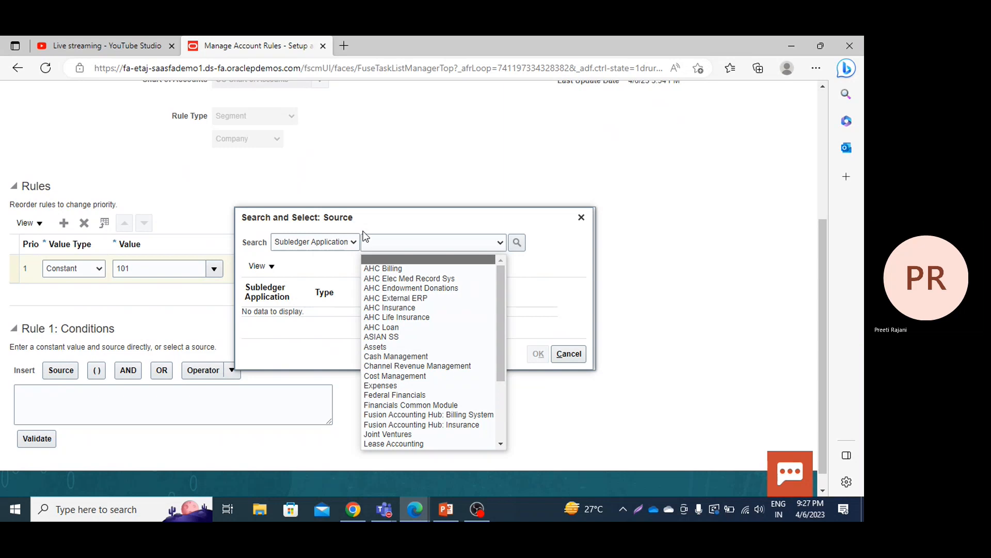
pyautogui.click(326, 243)
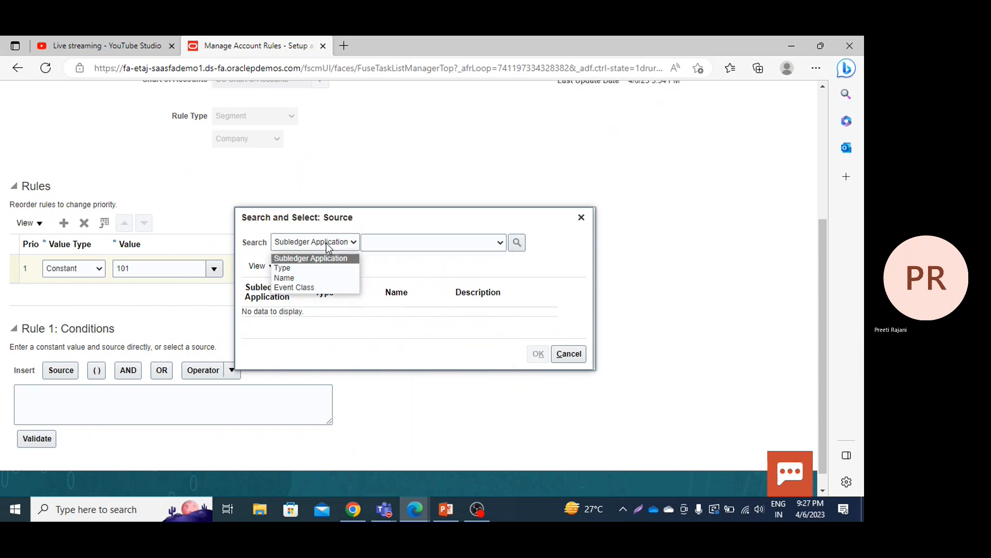
pyautogui.click(303, 279)
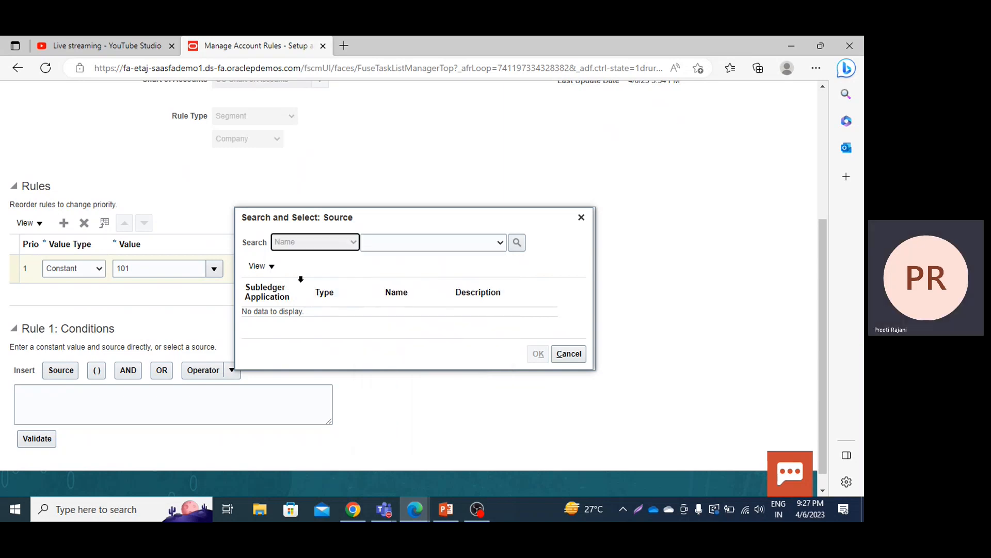
pyautogui.click(409, 243)
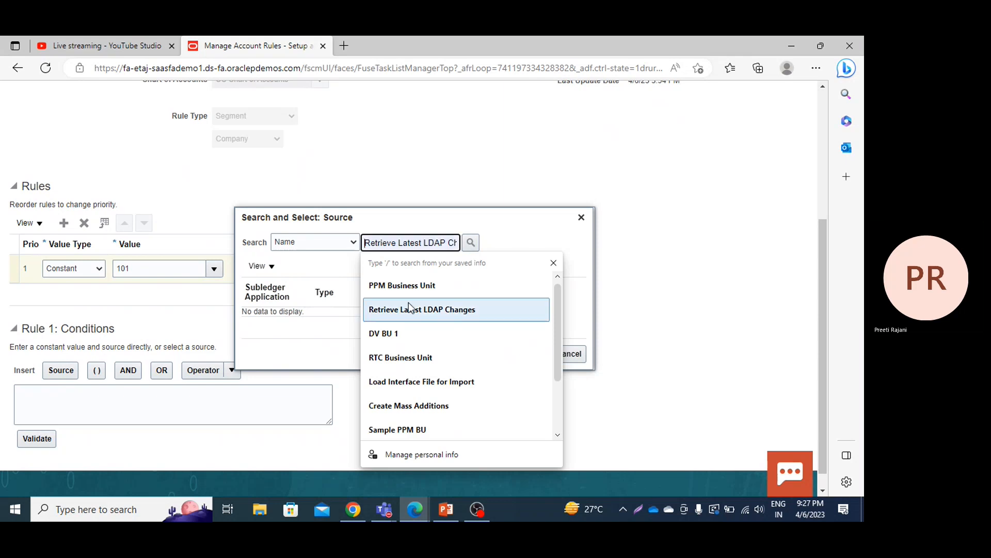
pyautogui.click(408, 285)
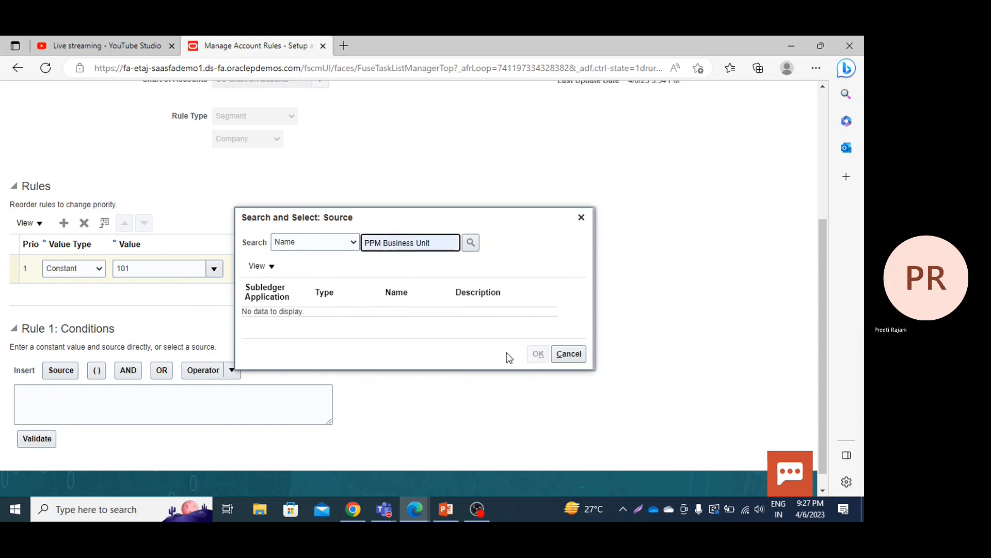
pyautogui.click(472, 247)
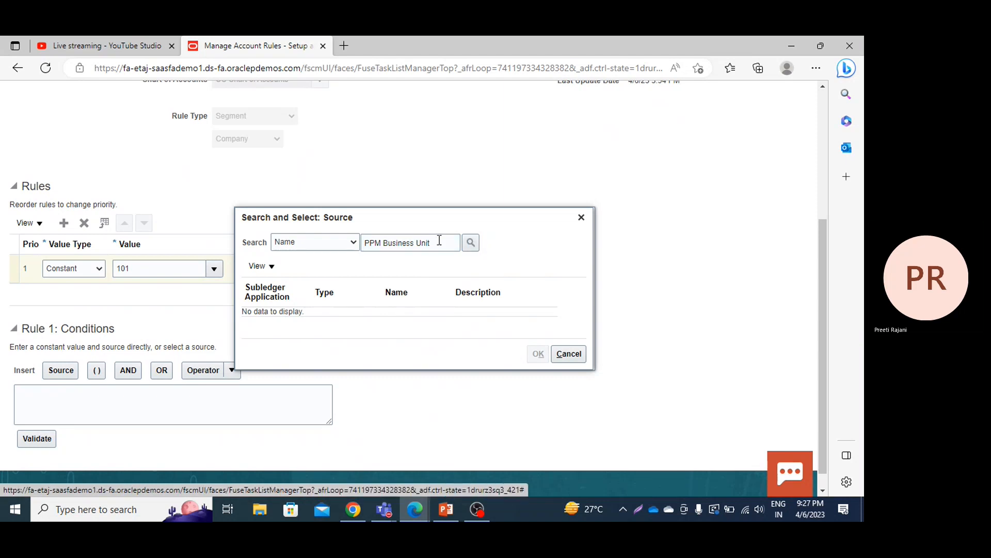
# Step: Search the sources for the name "Business Unit" and widen the results' Name column to read the full names
pyautogui.click(382, 243)
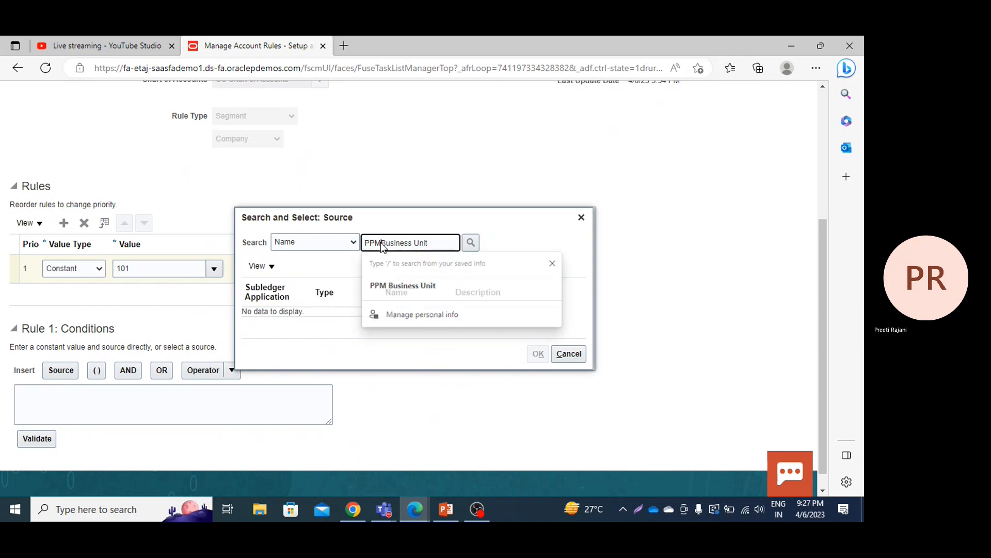
pyautogui.press('BackSpace')
pyautogui.press('BackSpace')
pyautogui.press('BackSpace')
pyautogui.press('BackSpace')
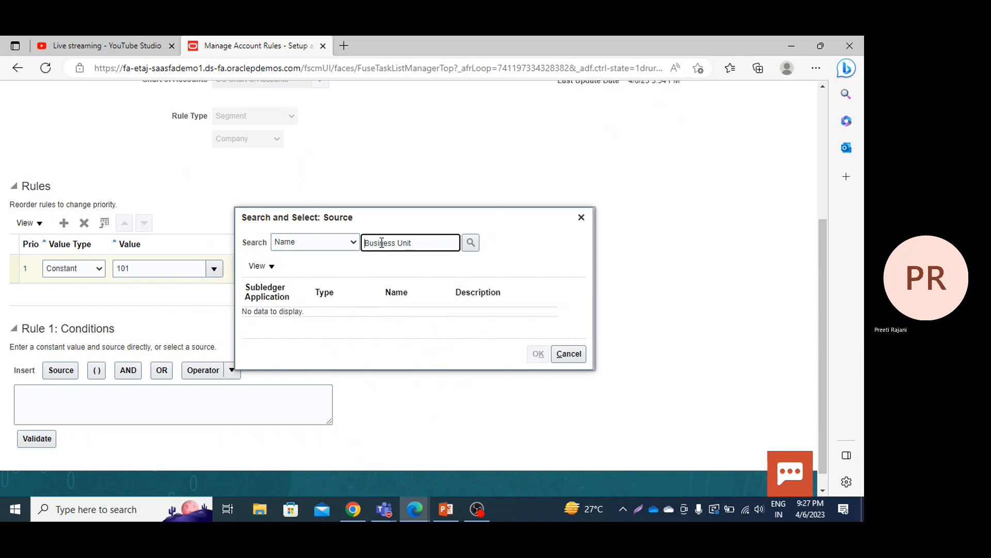
pyautogui.click(473, 243)
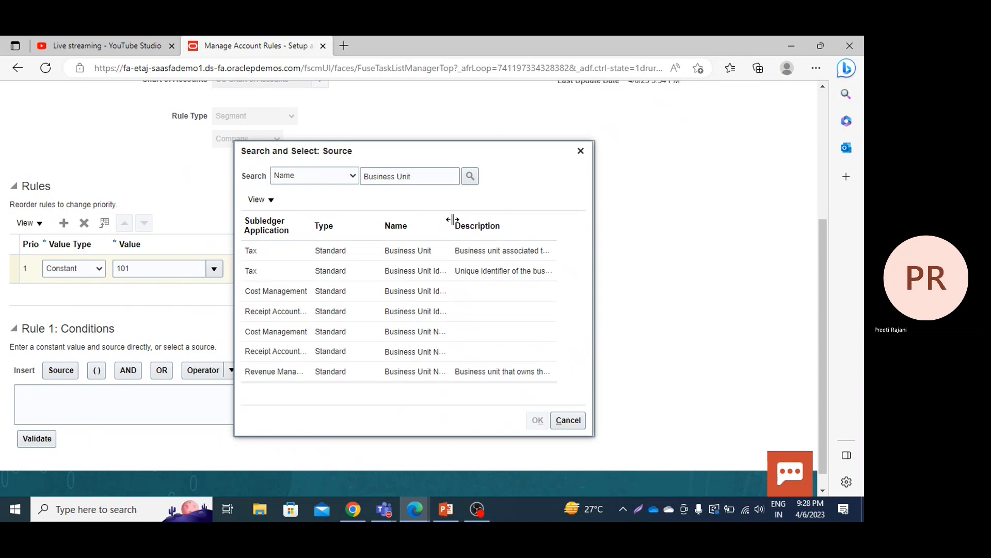
pyautogui.moveTo(449, 220); pyautogui.dragTo(481, 219)
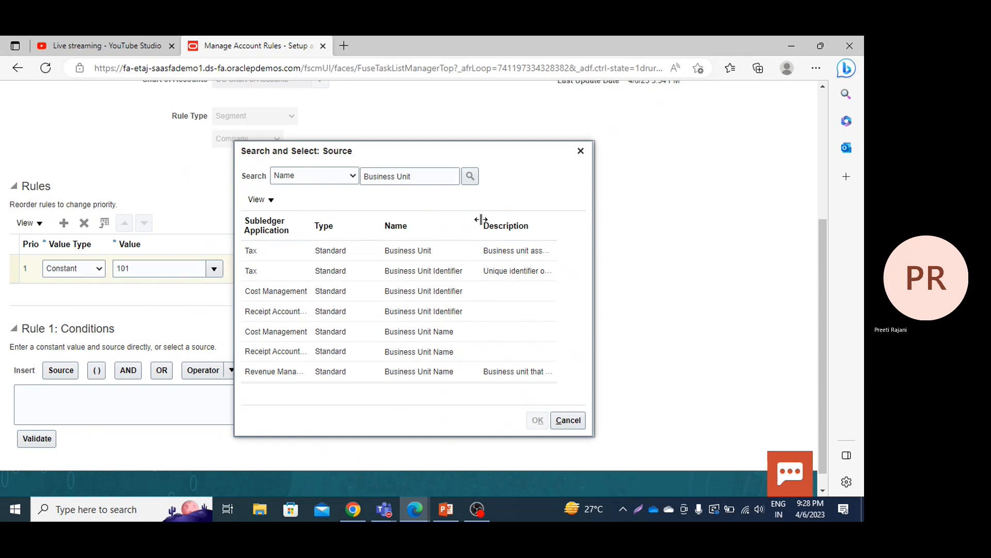
# Step: Clear the name criterion and search for all available sources
pyautogui.click(444, 177)
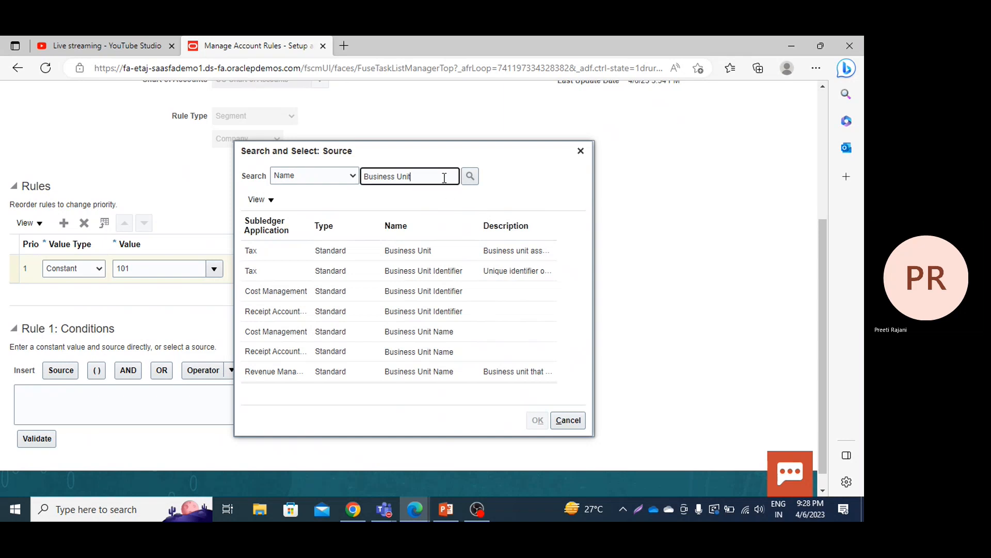
pyautogui.press('BackSpace')
pyautogui.press('BackSpace')
pyautogui.press('BackSpace')
pyautogui.press('BackSpace')
pyautogui.press('BackSpace')
pyautogui.press('BackSpace')
pyautogui.press('BackSpace')
pyautogui.press('BackSpace')
pyautogui.press('BackSpace')
pyautogui.press('BackSpace')
pyautogui.press('BackSpace')
pyautogui.press('BackSpace')
pyautogui.click(470, 179)
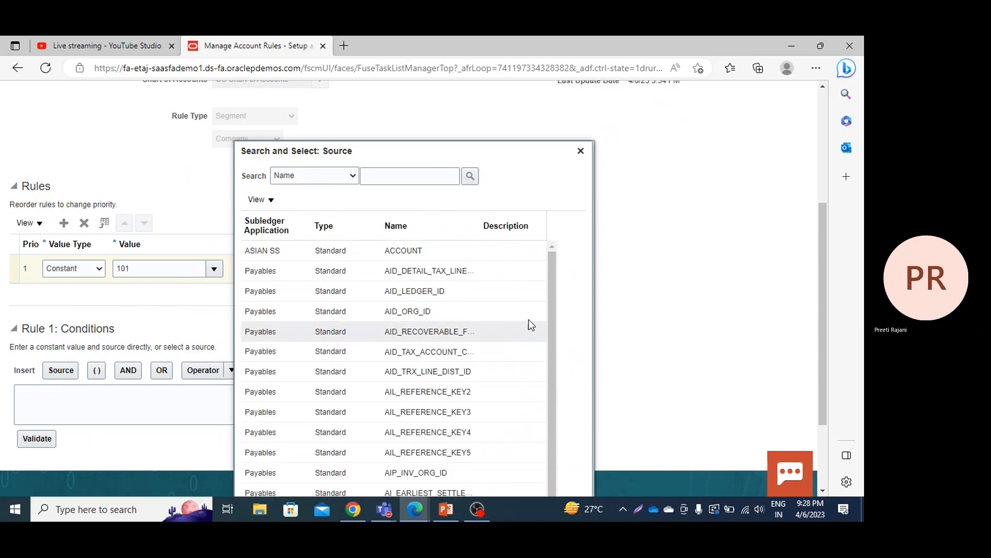
# Step: Search the sources by name for "expenditure b" and widen the results' Name column
pyautogui.scroll(-2, 551, 330)
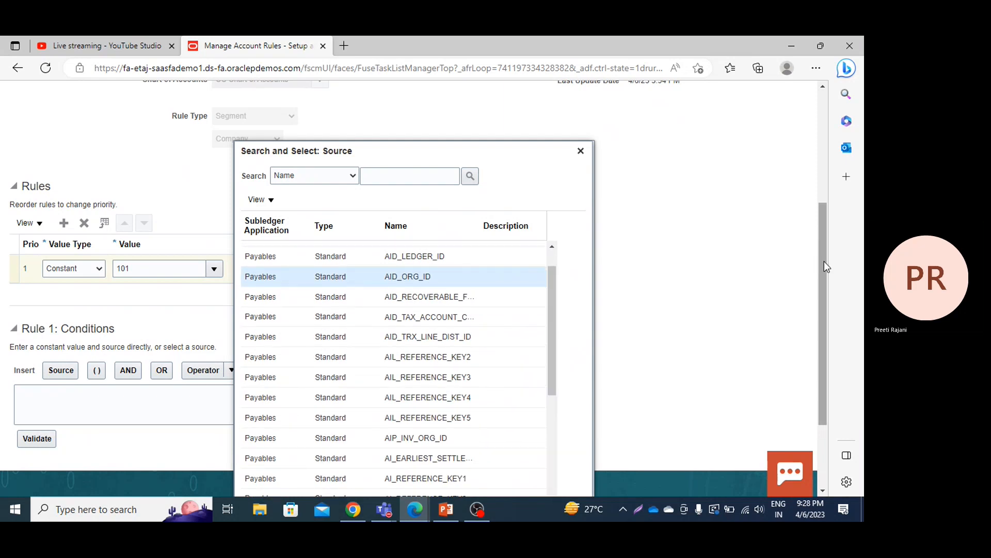
pyautogui.click(396, 184)
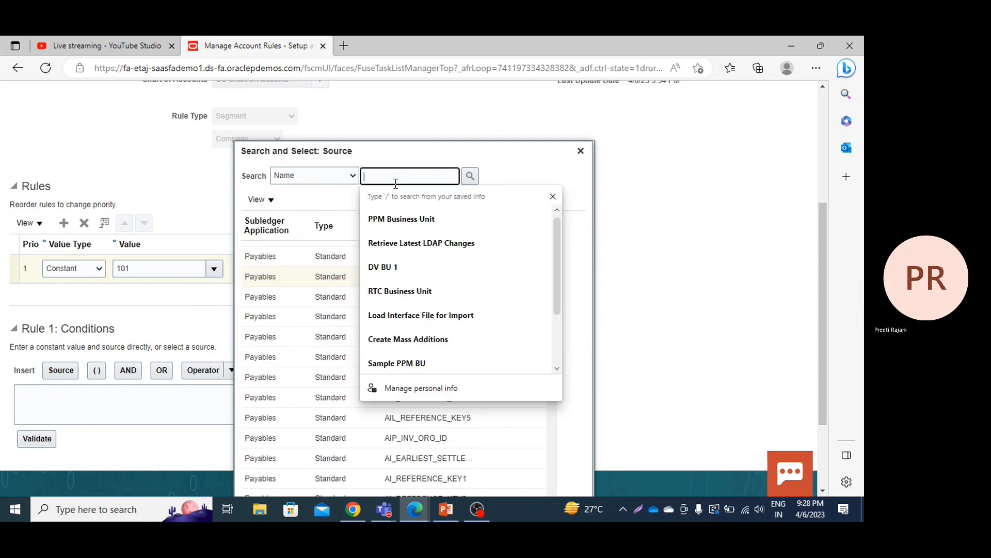
pyautogui.write('expend')
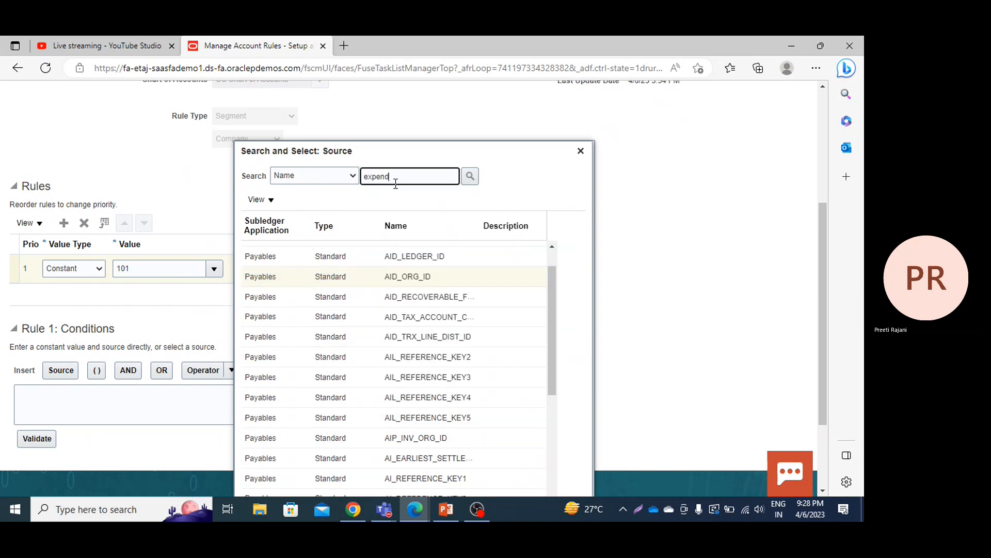
pyautogui.write('iture b')
pyautogui.press('Return')
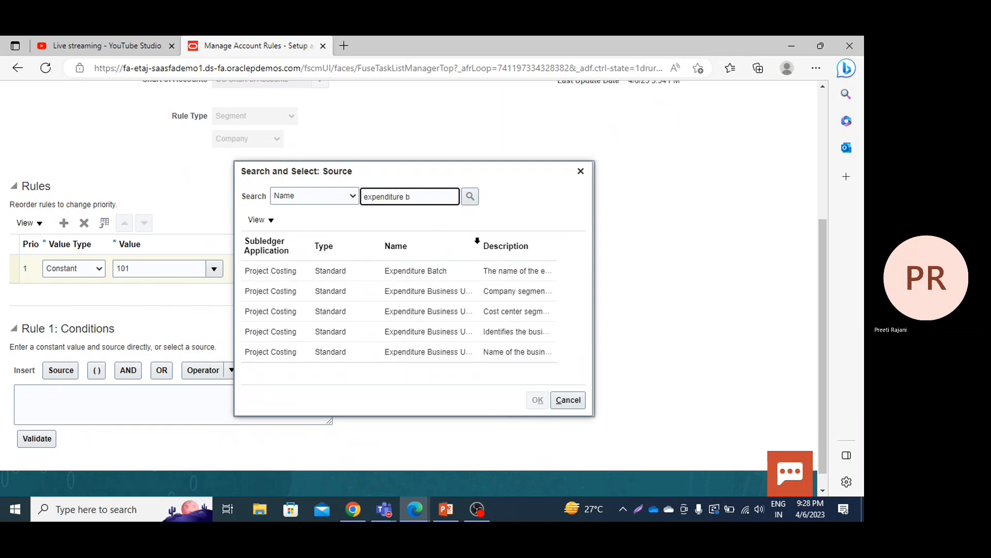
pyautogui.moveTo(478, 242); pyautogui.dragTo(544, 261)
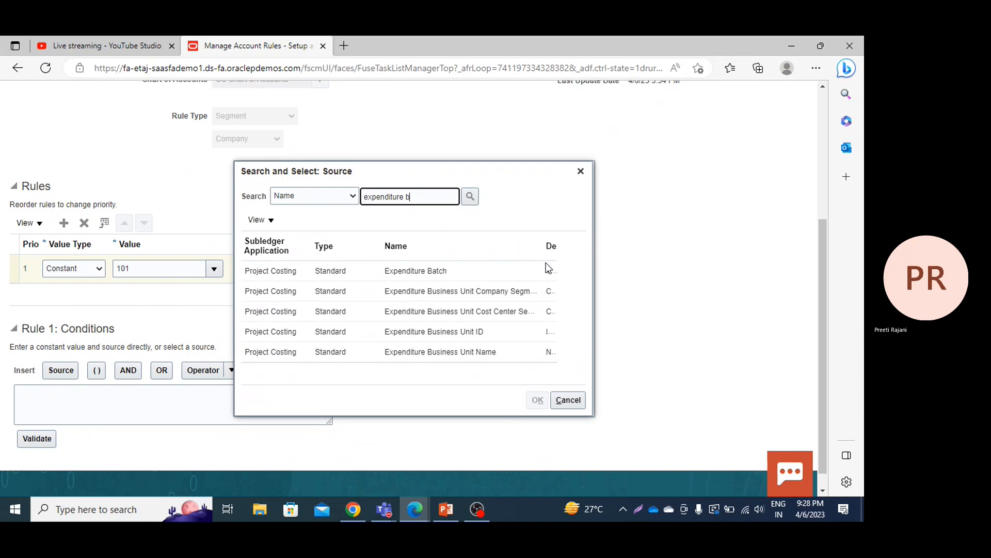
# Step: Insert the Project Costing source Expenditure Business Unit Company Segment into the conditions of Rule 1
pyautogui.click(419, 292)
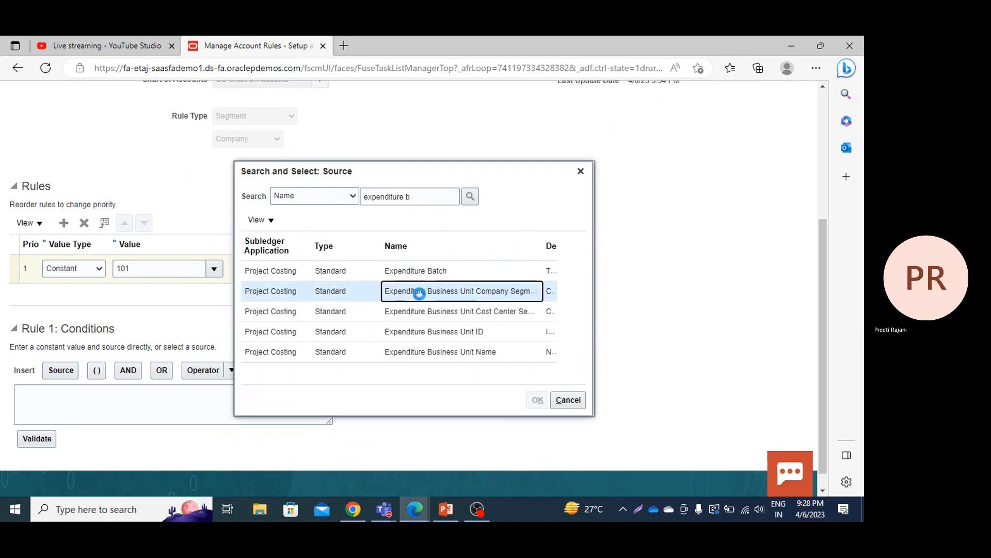
pyautogui.click(541, 403)
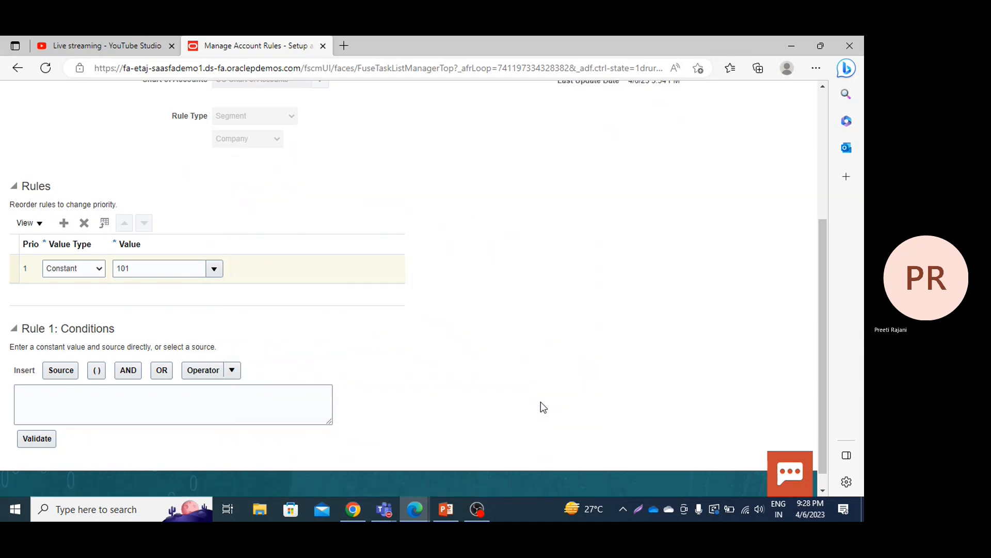
pyautogui.click(57, 370)
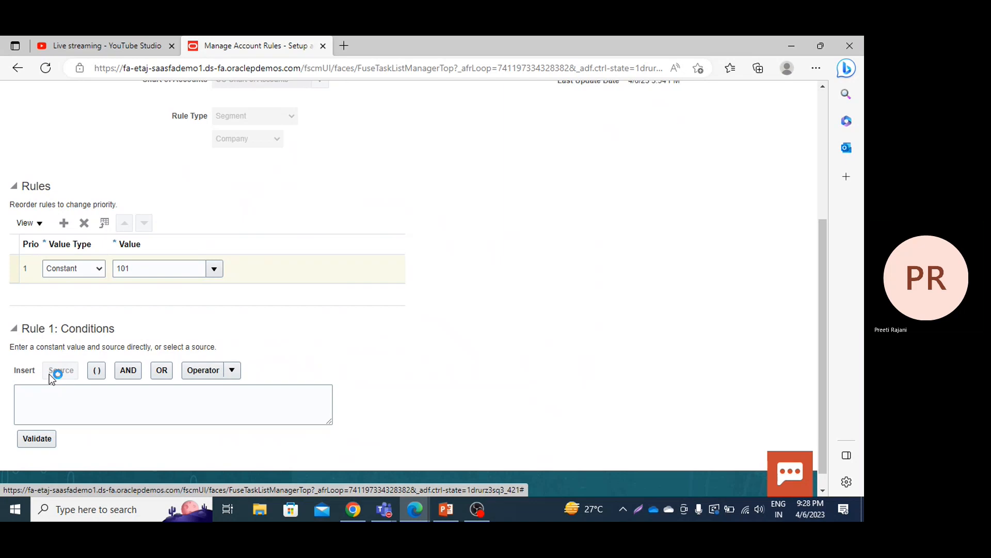
pyautogui.click(387, 289)
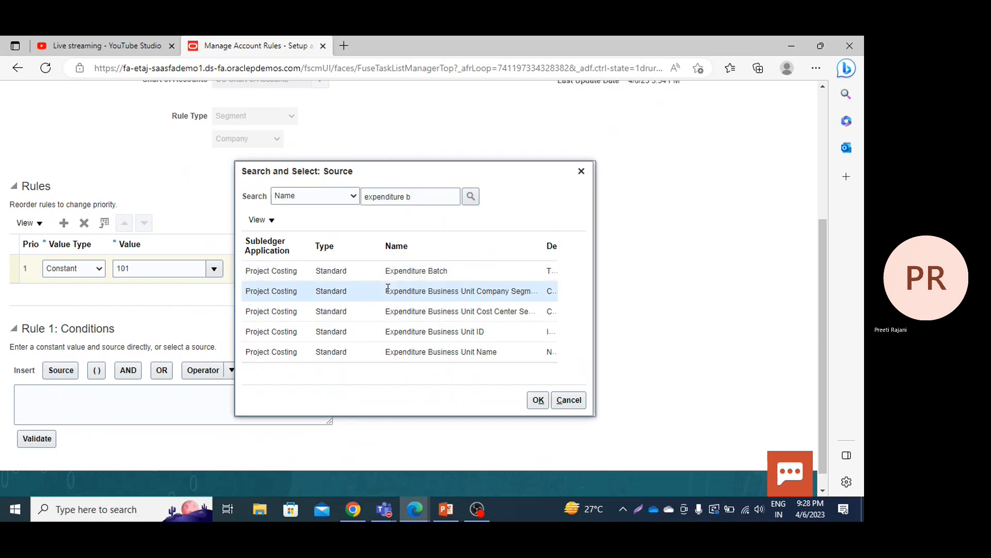
pyautogui.click(537, 401)
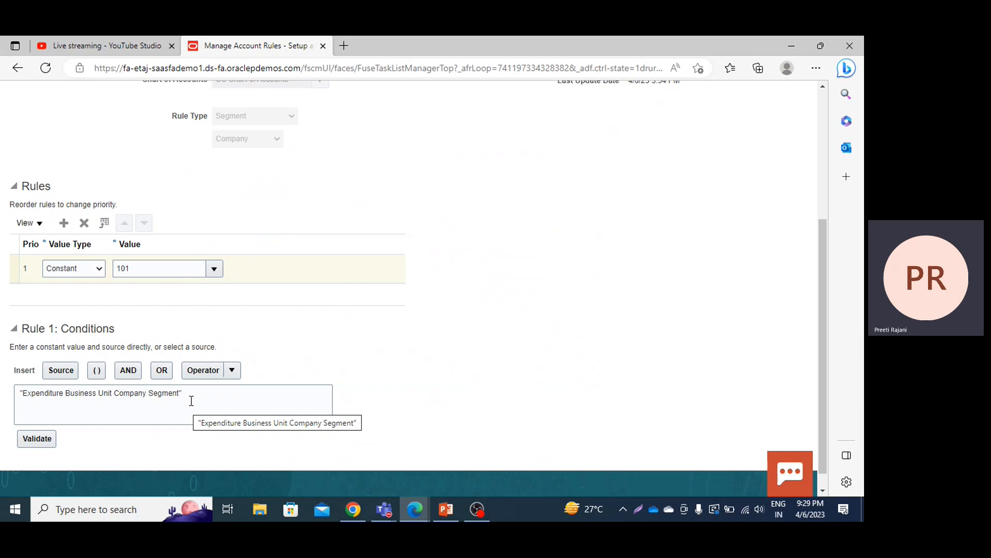
# Step: Complete Rule 1's condition with the = operator and the value PPM Business Unit, and validate it
pyautogui.click(191, 395)
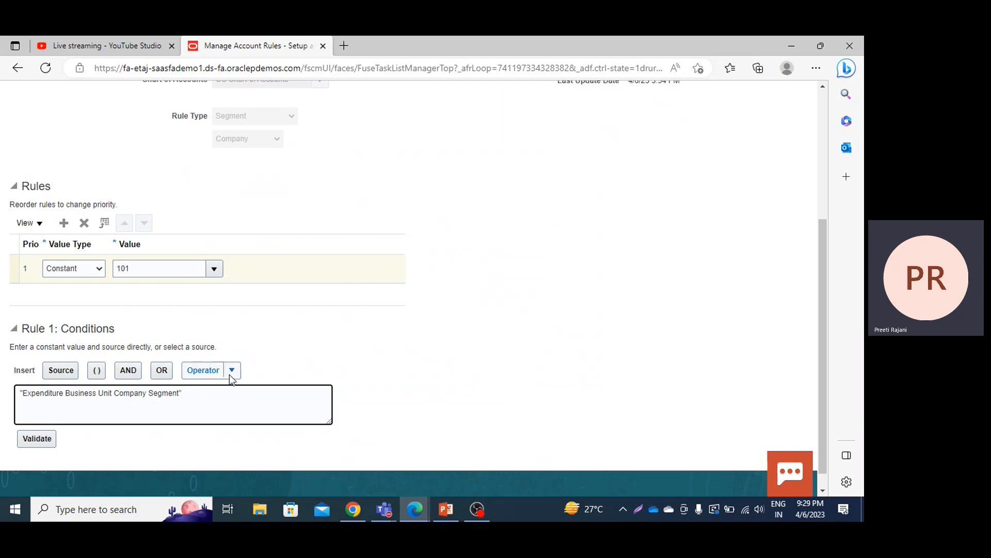
pyautogui.click(232, 370)
pyautogui.click(224, 389)
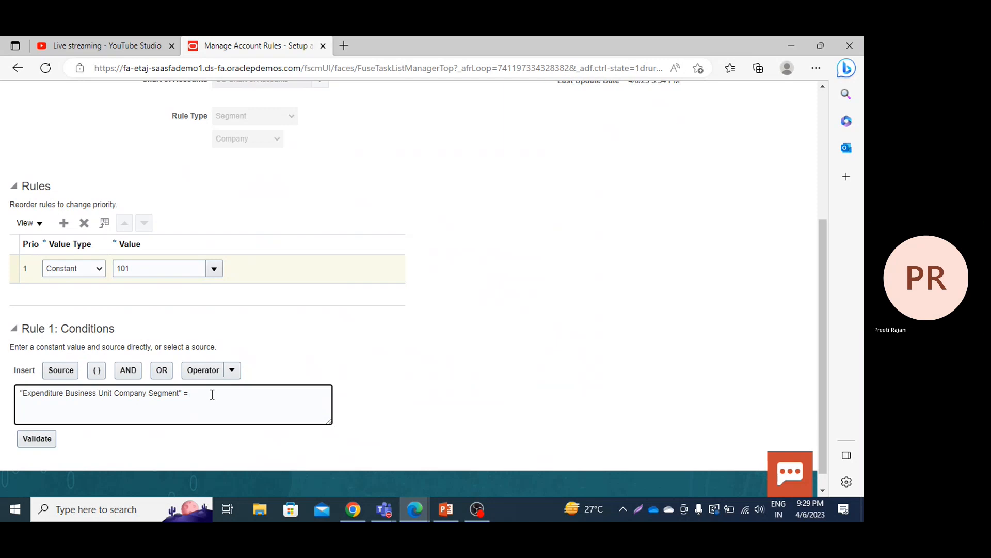
pyautogui.write('PPM Business unit')
pyautogui.press('BackSpace')
pyautogui.write('Unit')
pyautogui.click(24, 438)
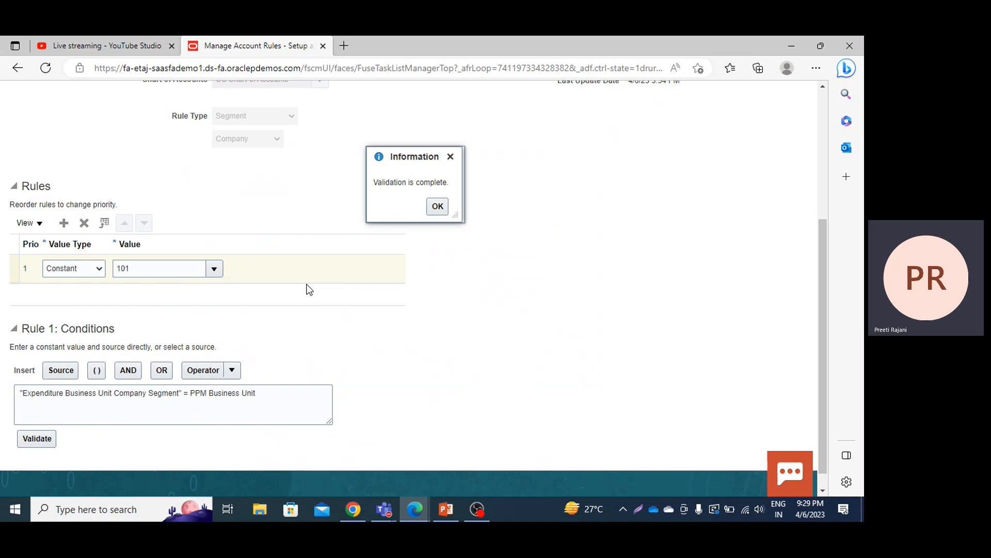
pyautogui.click(438, 206)
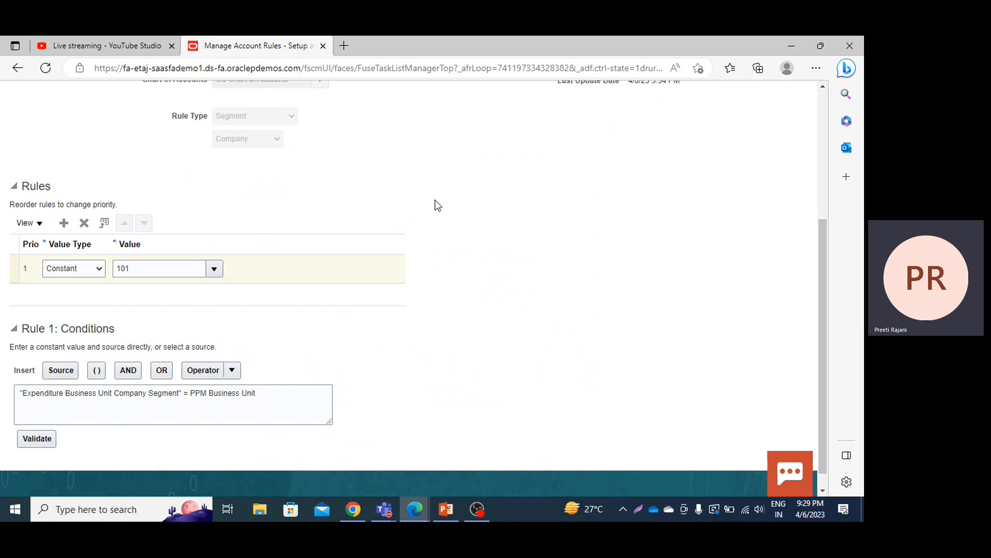
# Step: Add a second rule line with the value type Constant and the company value 102
pyautogui.click(66, 224)
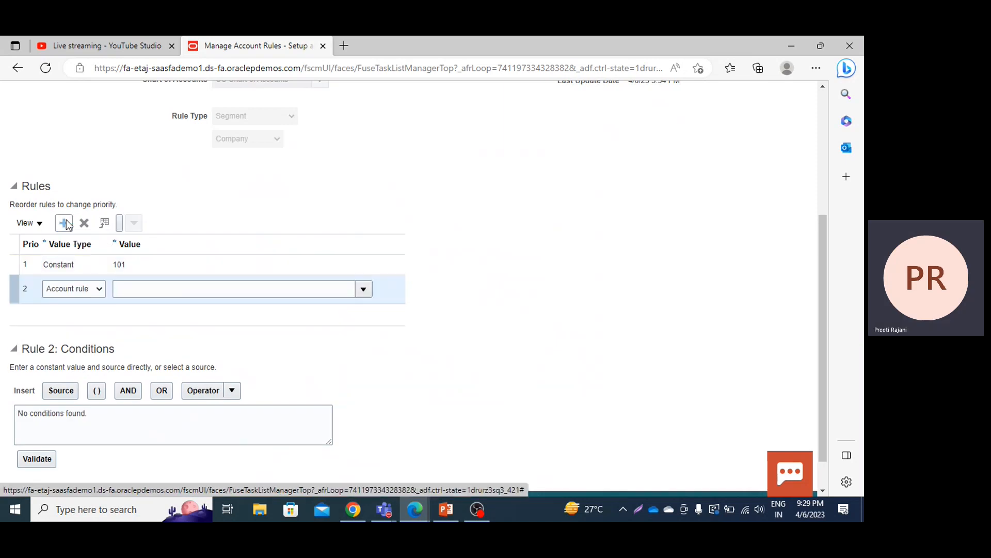
pyautogui.click(78, 290)
pyautogui.click(72, 316)
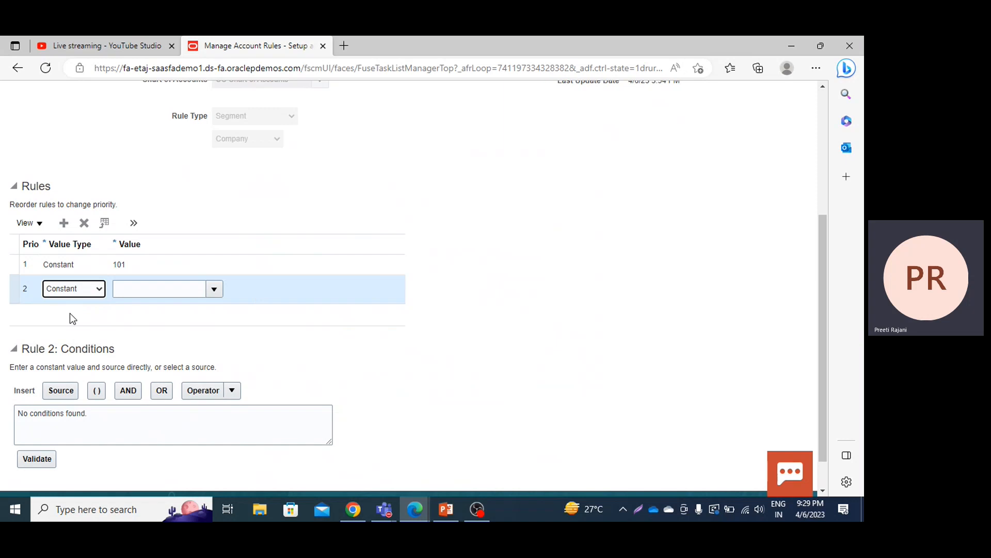
pyautogui.click(213, 290)
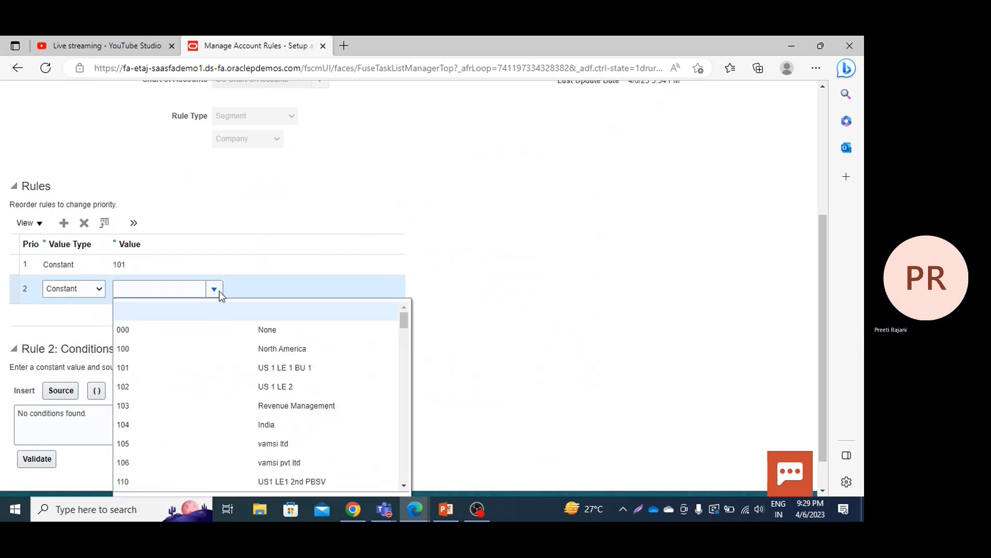
pyautogui.click(140, 393)
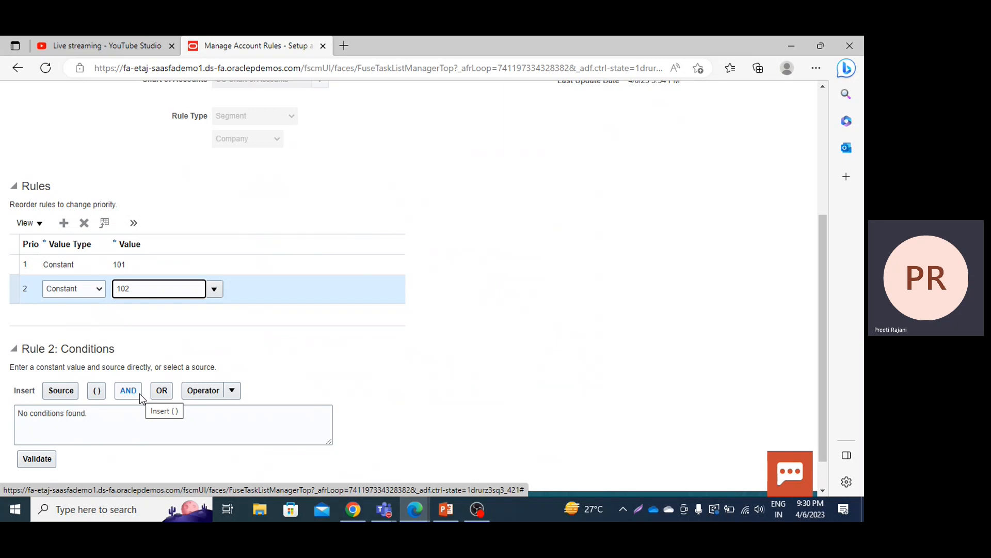
pyautogui.click(571, 306)
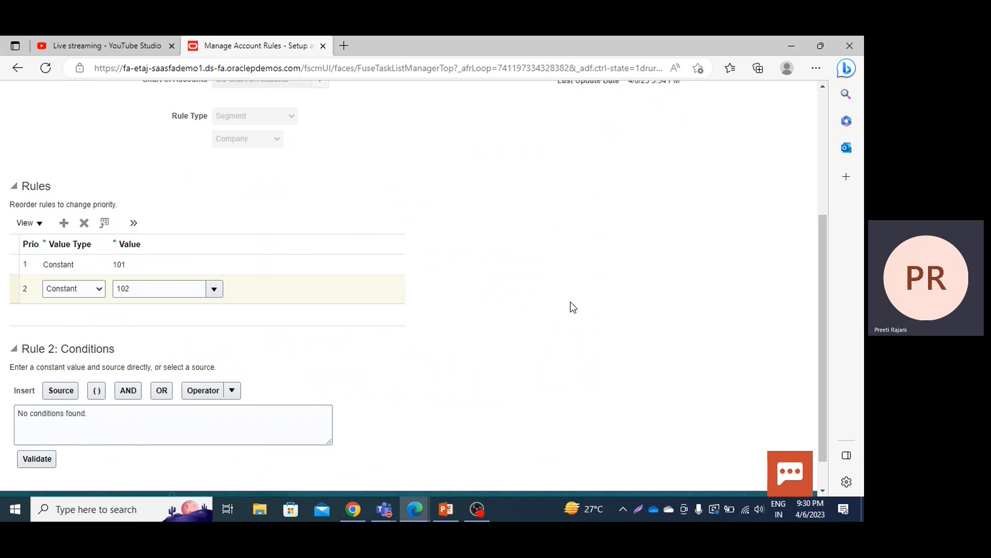
# Step: Save the PPM Company account rule and close it
pyautogui.scroll(5, 572, 307)
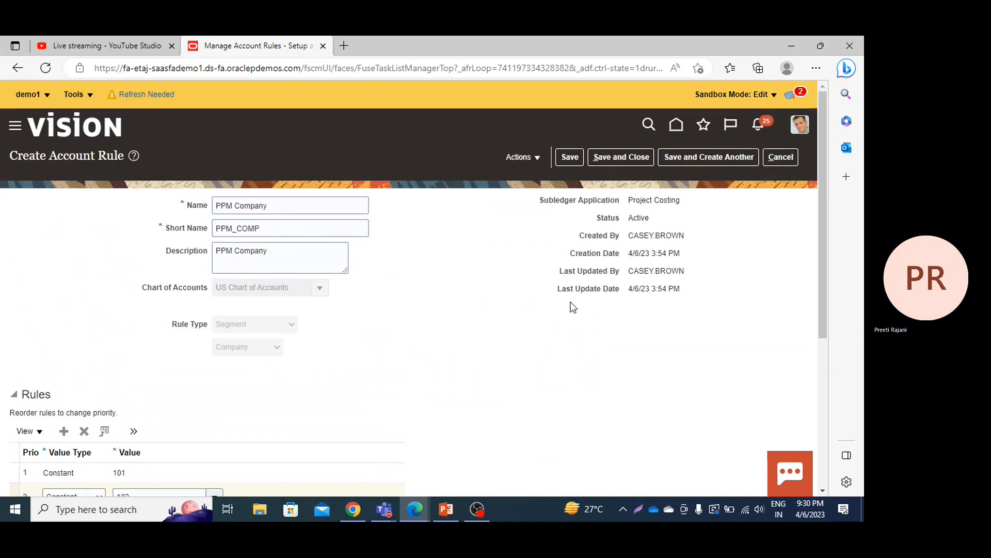
pyautogui.click(534, 157)
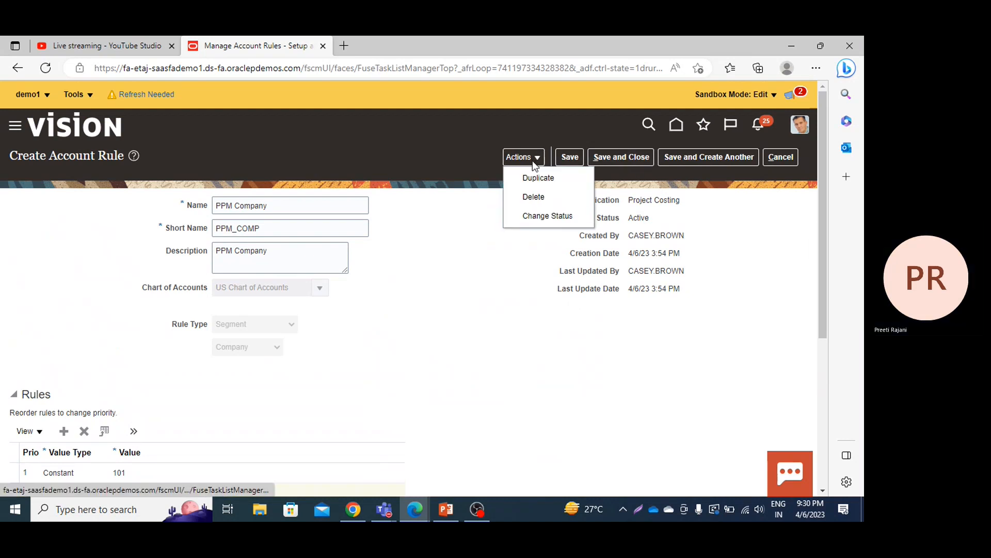
pyautogui.click(624, 157)
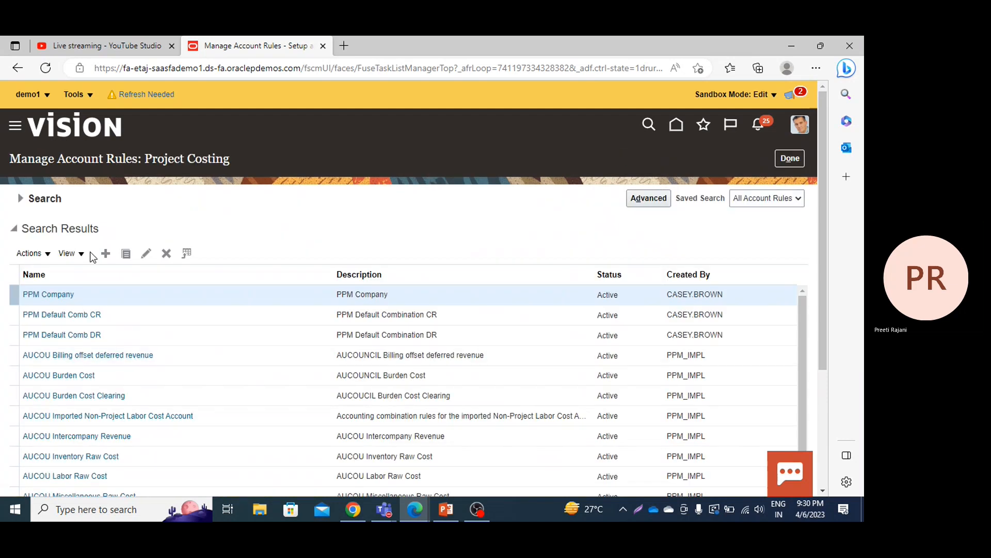
# Step: Start a new account rule named PPM Cost Center with the short name PPM_CC
pyautogui.click(106, 254)
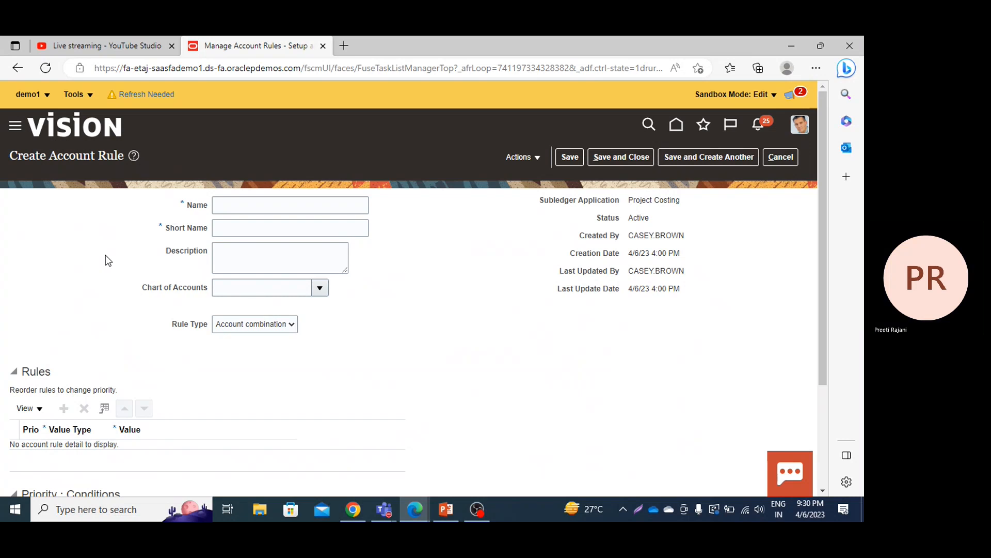
pyautogui.click(251, 204)
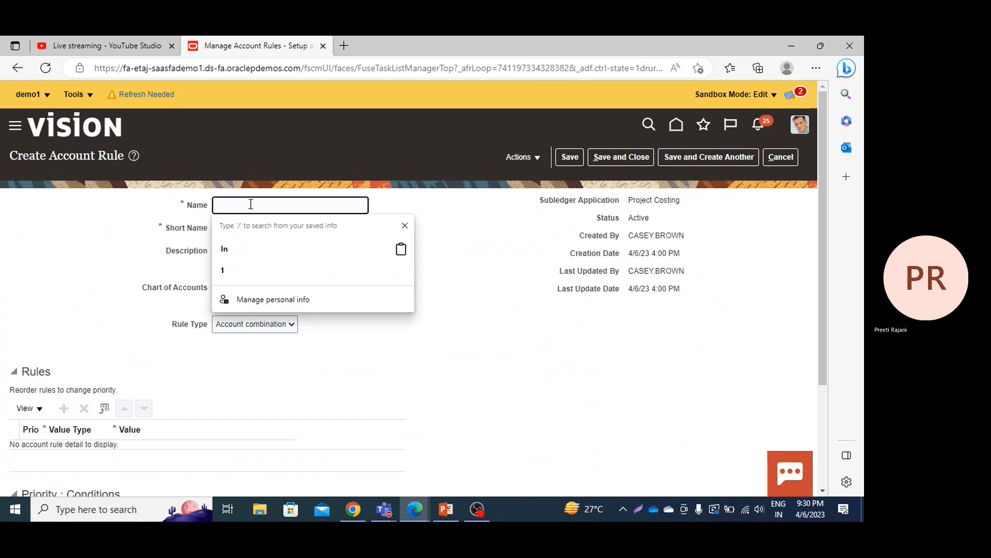
pyautogui.write('PPM C')
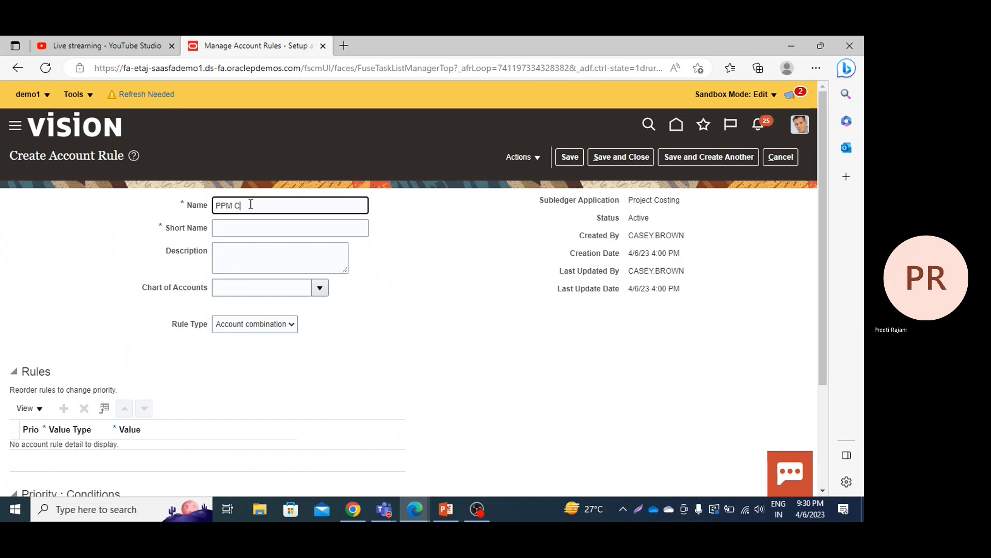
pyautogui.write('ost Center')
pyautogui.click(249, 224)
pyautogui.write('P')
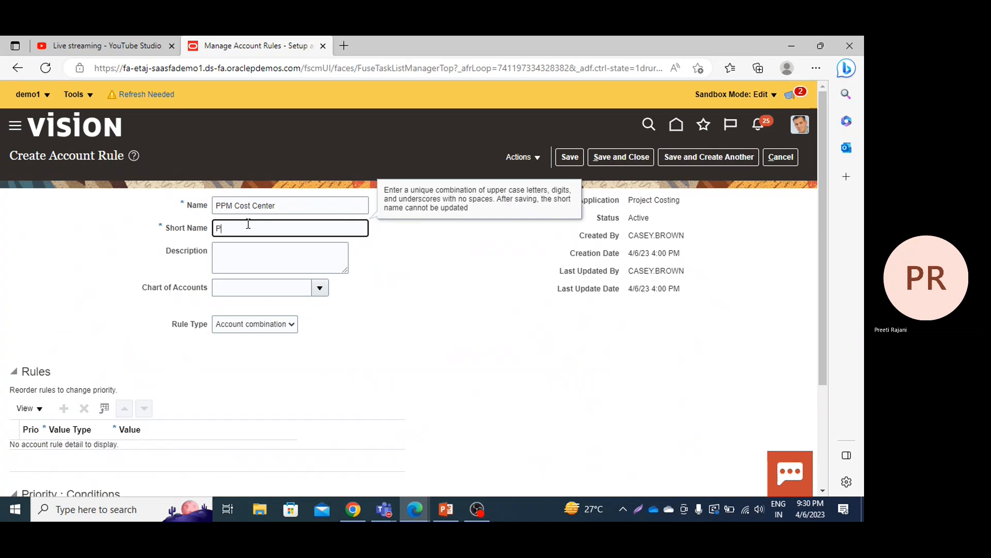
pyautogui.write('PM_CC')
# Step: Enter the description "PPM Cost center" for the new account rule
pyautogui.click(235, 245)
pyautogui.write('P')
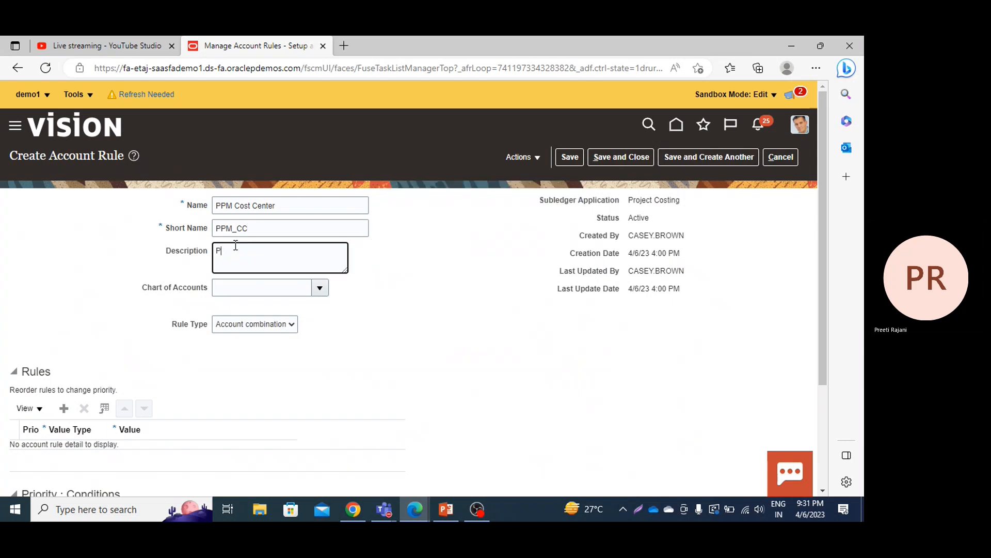
pyautogui.write('PM Cost center')
# Step: Try to set the PPM Cost Center rule's chart of accounts to US Chart of Accounts
pyautogui.click(266, 288)
pyautogui.write('US')
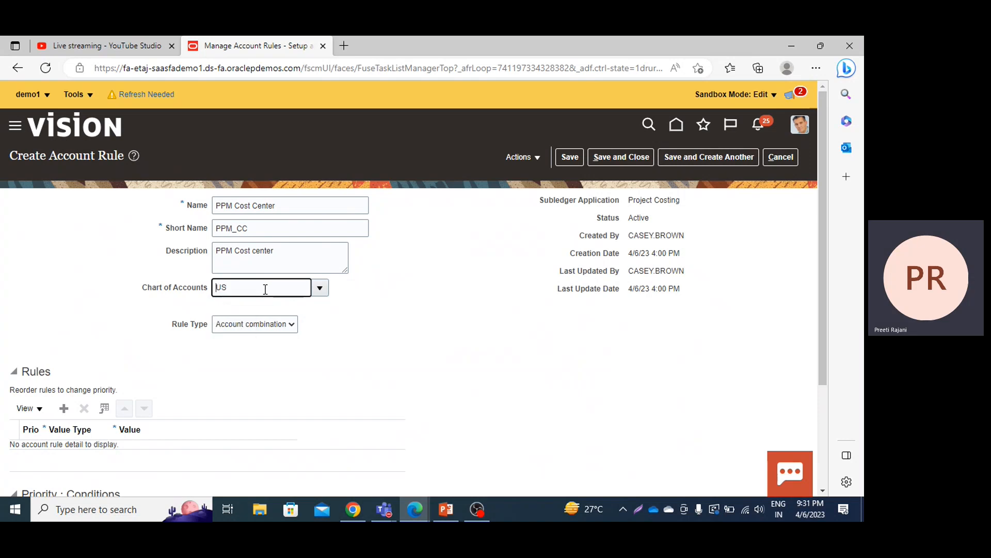
pyautogui.click(321, 289)
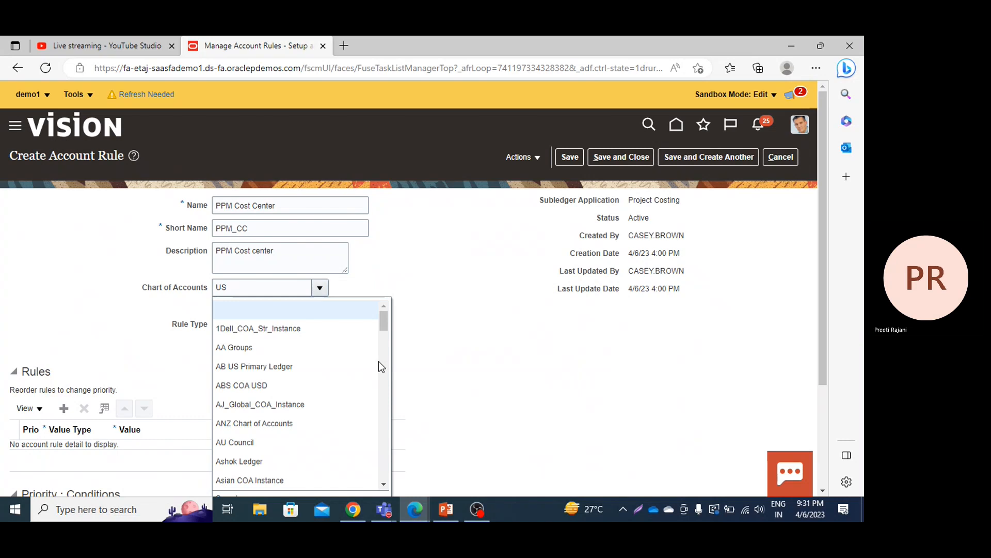
pyautogui.moveTo(382, 321); pyautogui.dragTo(384, 423)
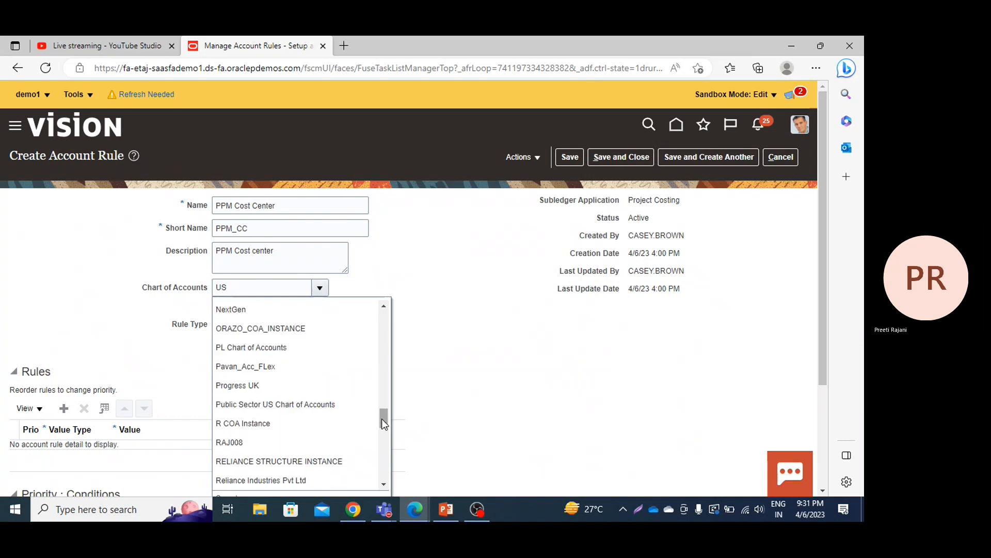
pyautogui.moveTo(382, 420); pyautogui.dragTo(381, 459)
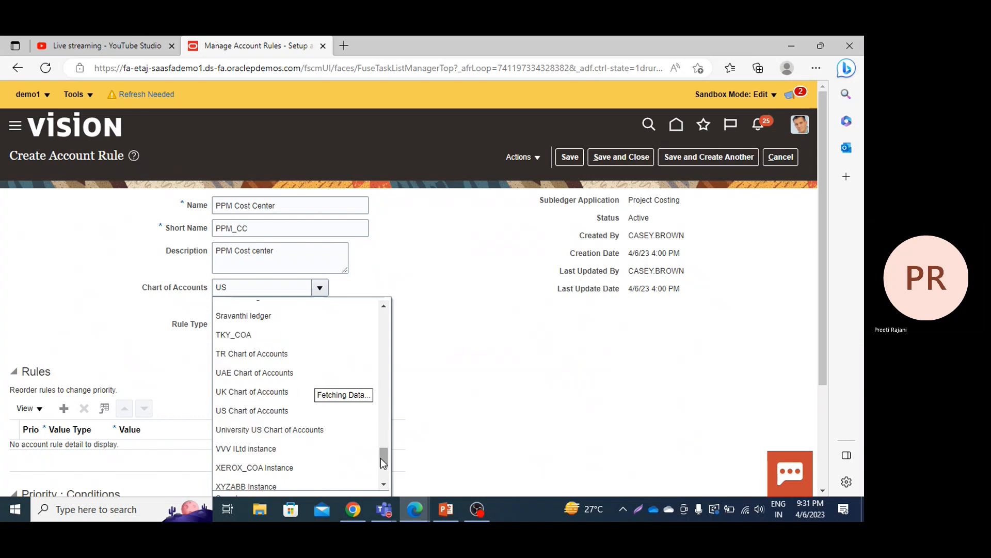
pyautogui.click(279, 413)
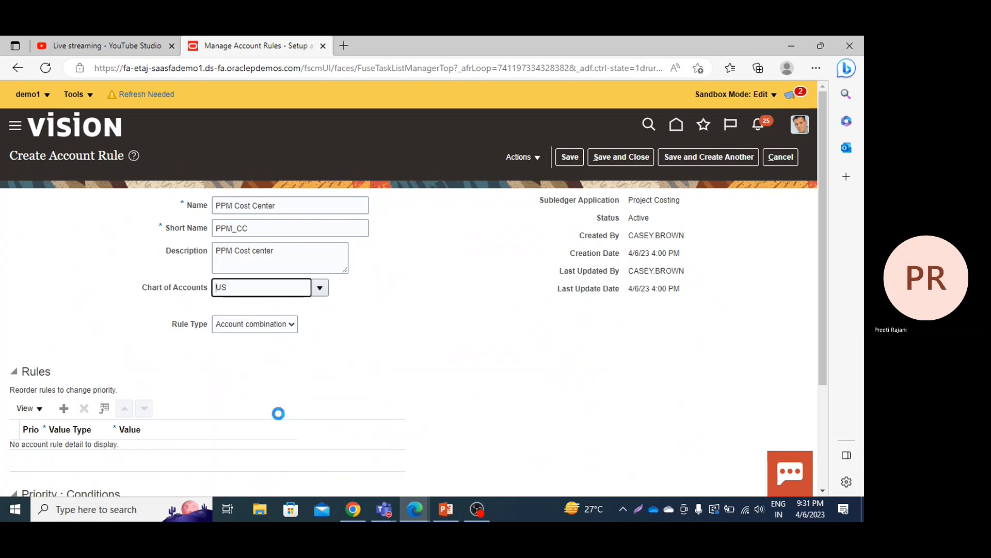
# Step: Set the PPM Cost Center rule's chart of accounts to US Chart of Accounts
pyautogui.click(319, 287)
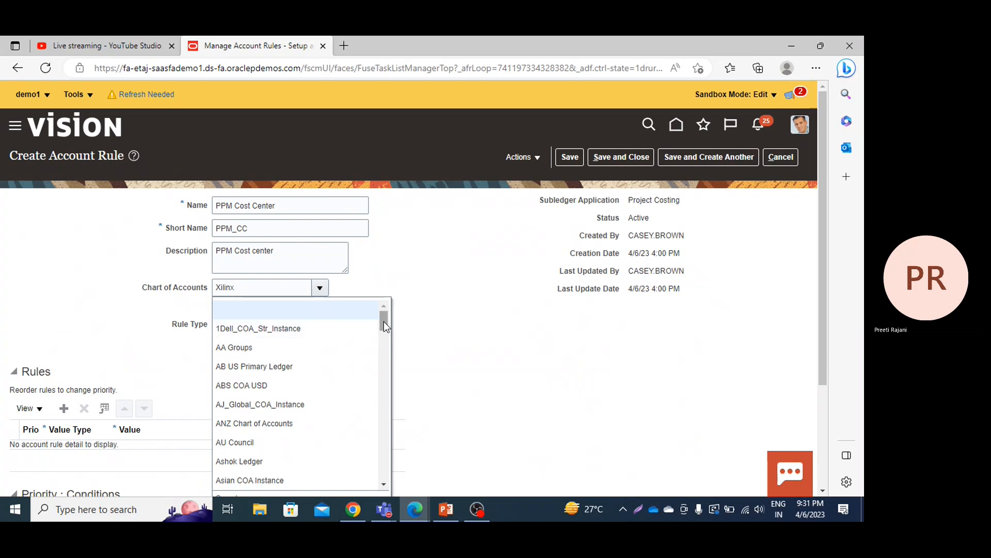
pyautogui.moveTo(384, 321); pyautogui.dragTo(381, 381)
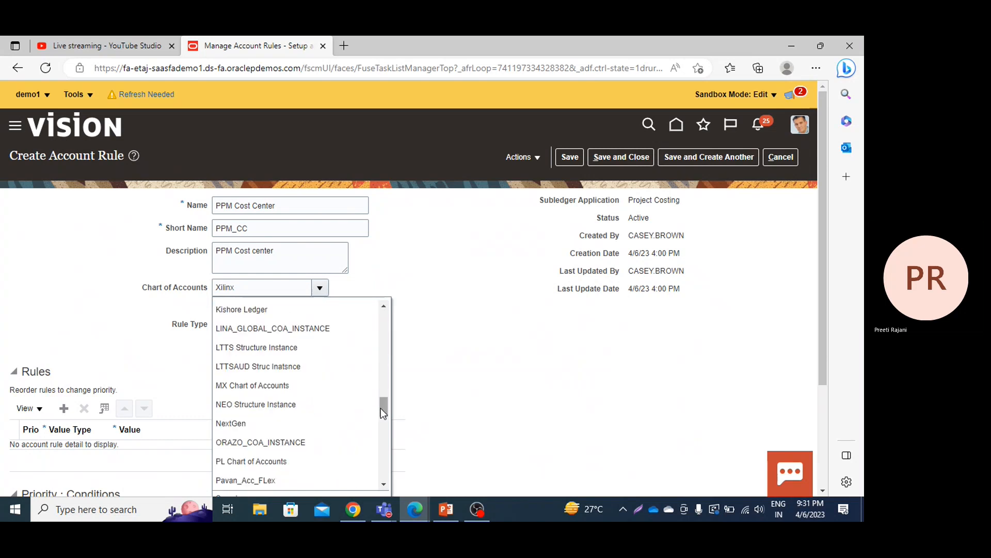
pyautogui.moveTo(381, 408); pyautogui.dragTo(381, 443)
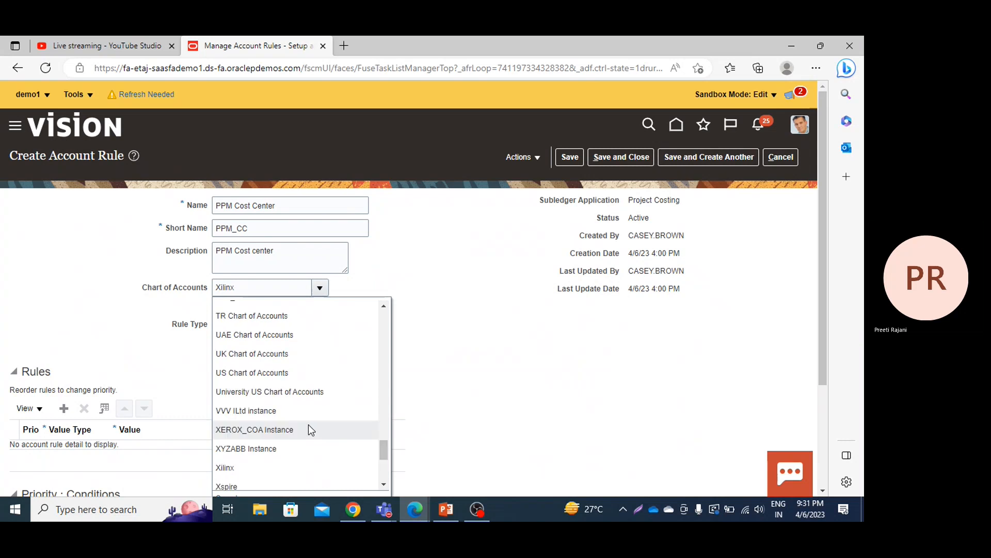
pyautogui.click(299, 368)
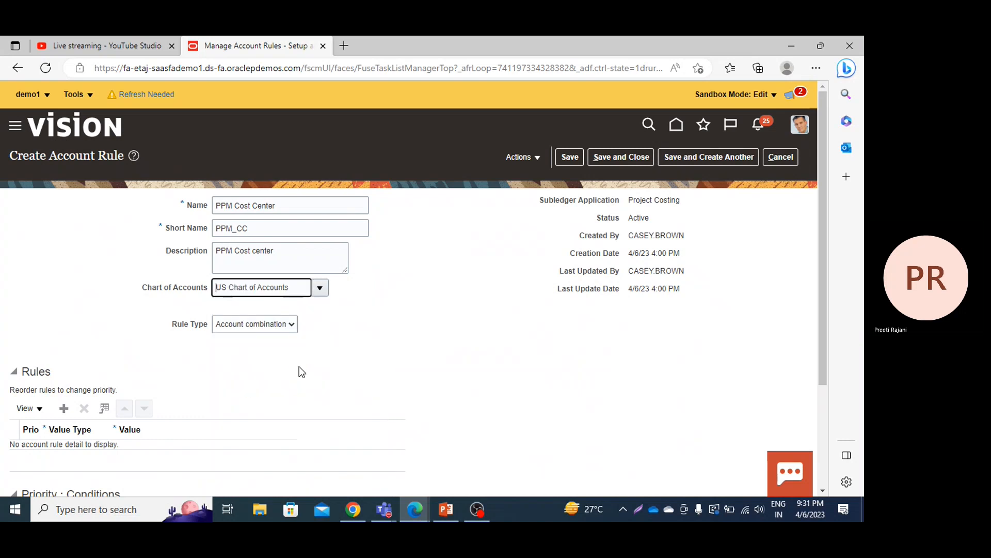
# Step: Set the account rule's type to Segment and choose Cost Center as the segment
pyautogui.click(284, 325)
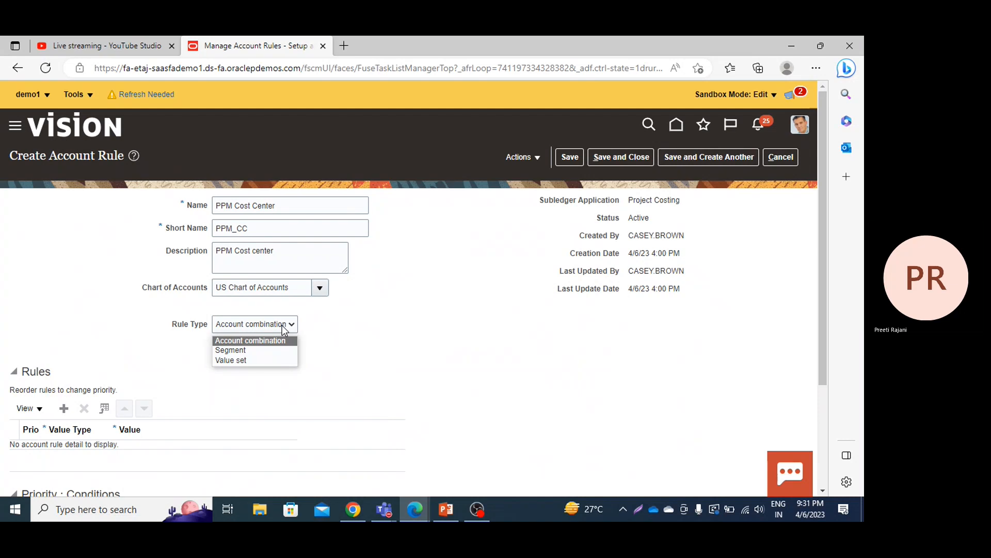
pyautogui.click(258, 348)
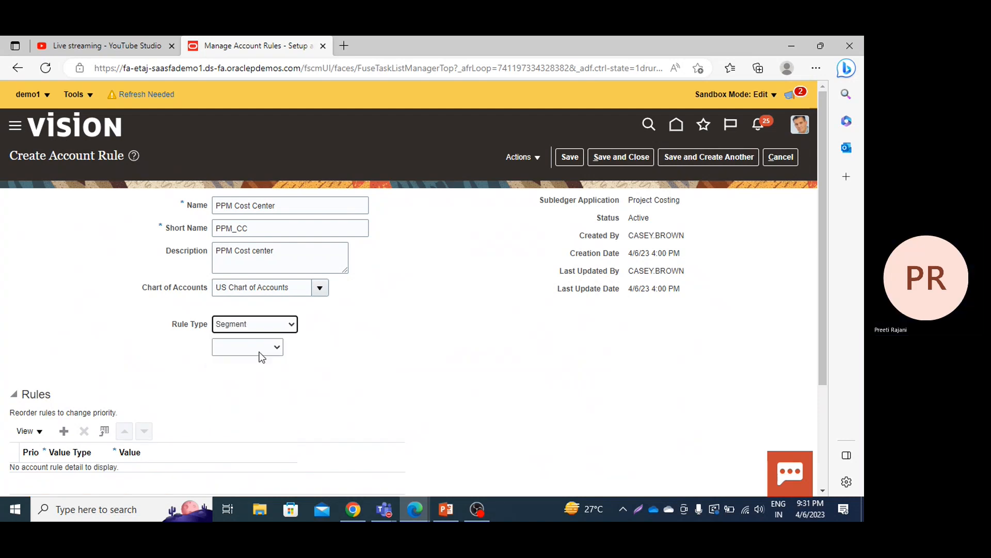
pyautogui.click(259, 352)
pyautogui.click(237, 394)
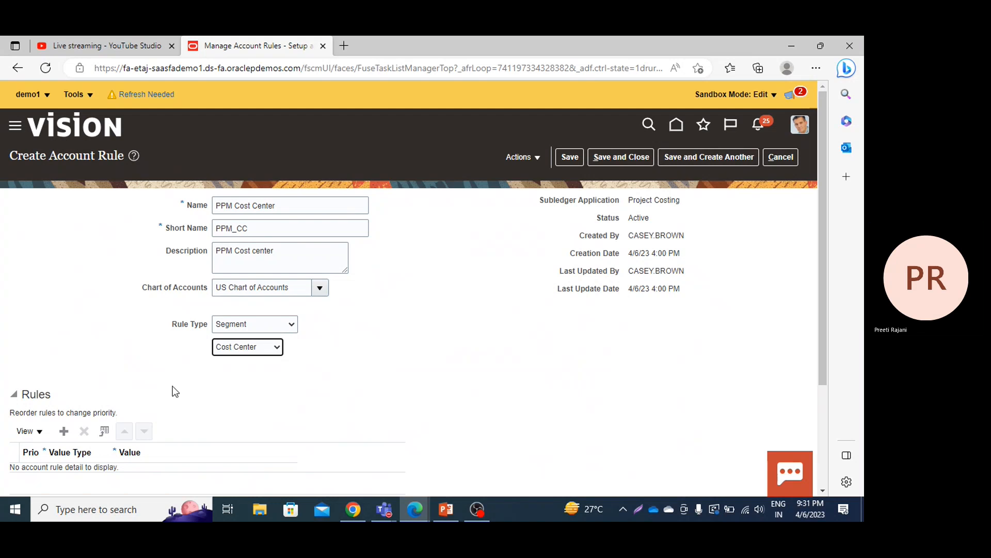
pyautogui.hotkey('ctrl', '+')
pyautogui.hotkey('ctrl', '+')
pyautogui.hotkey('ctrl', '+')
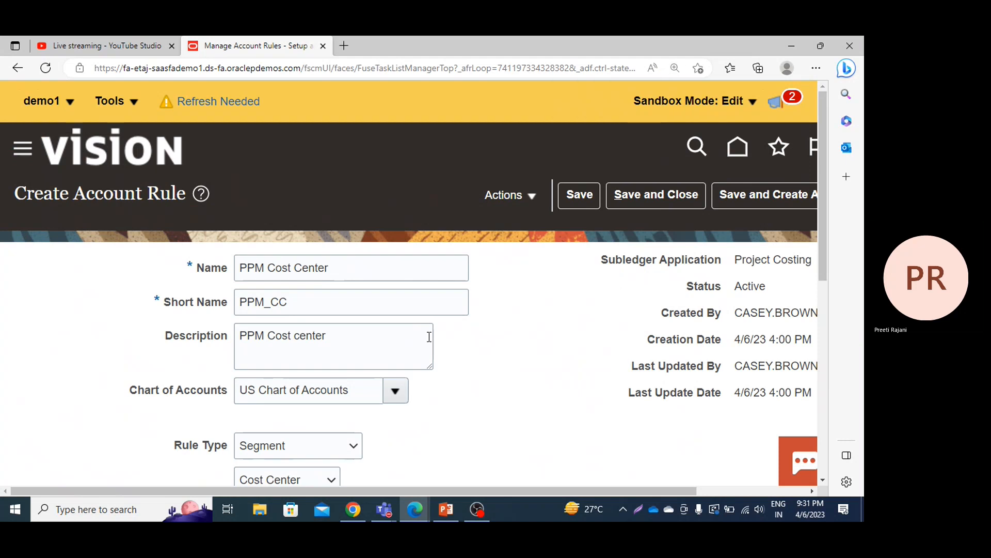
pyautogui.hotkey('ctrl', '-')
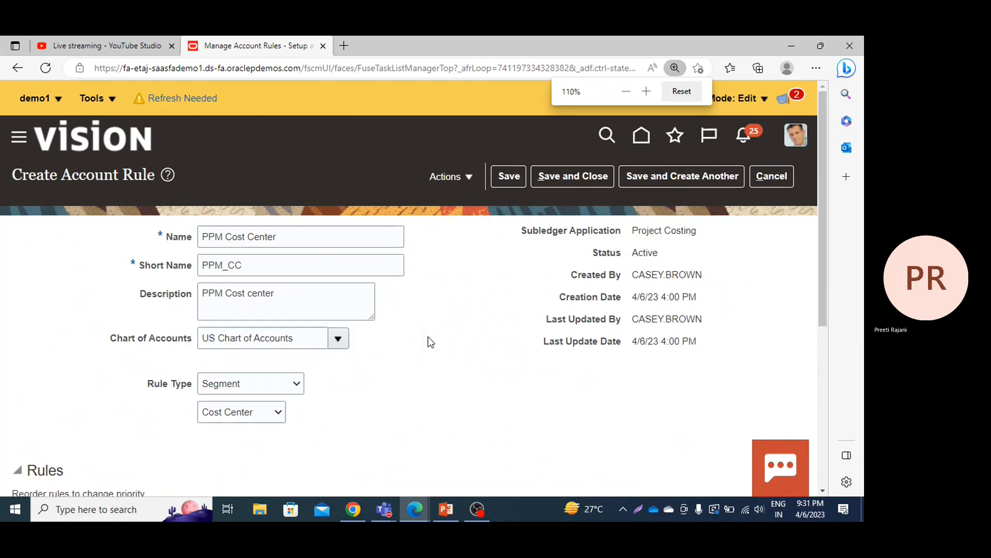
pyautogui.hotkey('ctrl', '-')
pyautogui.hotkey('ctrl', '-')
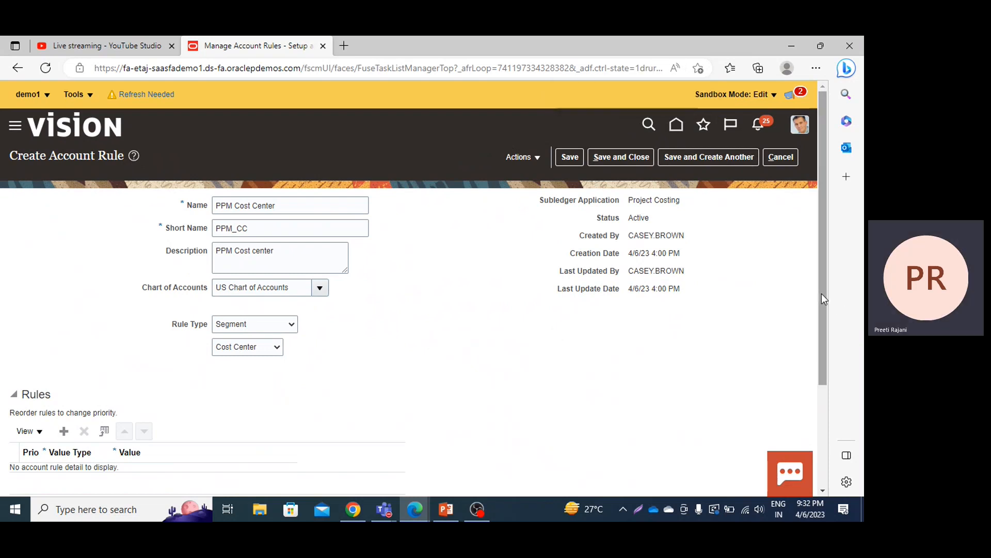
# Step: Add a priority 1 rule line with value type Constant and the value 000 (Balance Sheet)
pyautogui.scroll(-2, 822, 293)
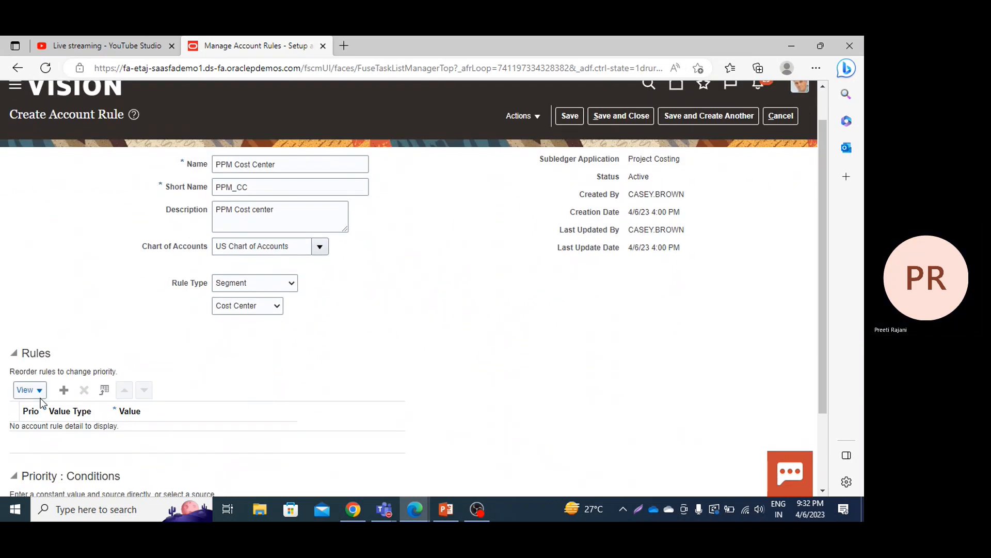
pyautogui.click(62, 393)
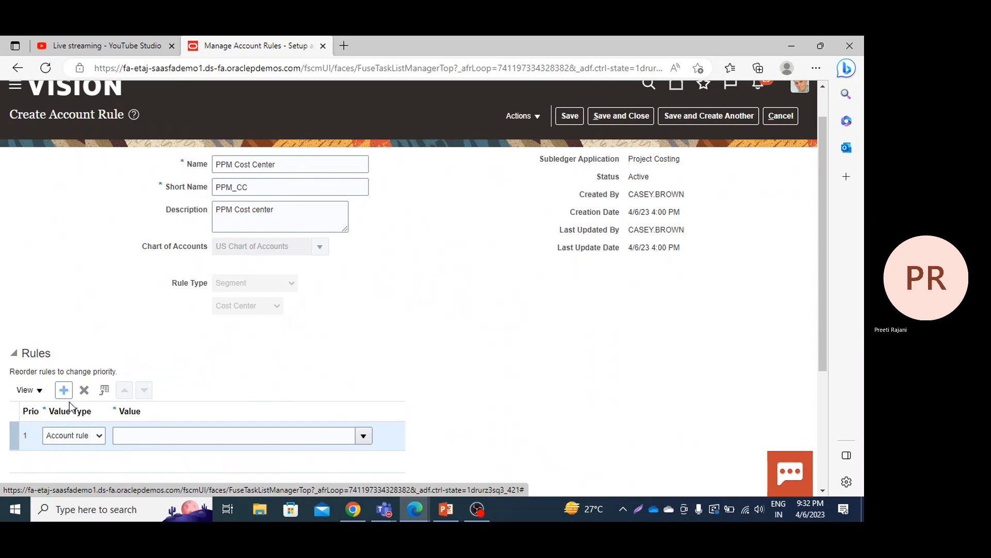
pyautogui.click(86, 436)
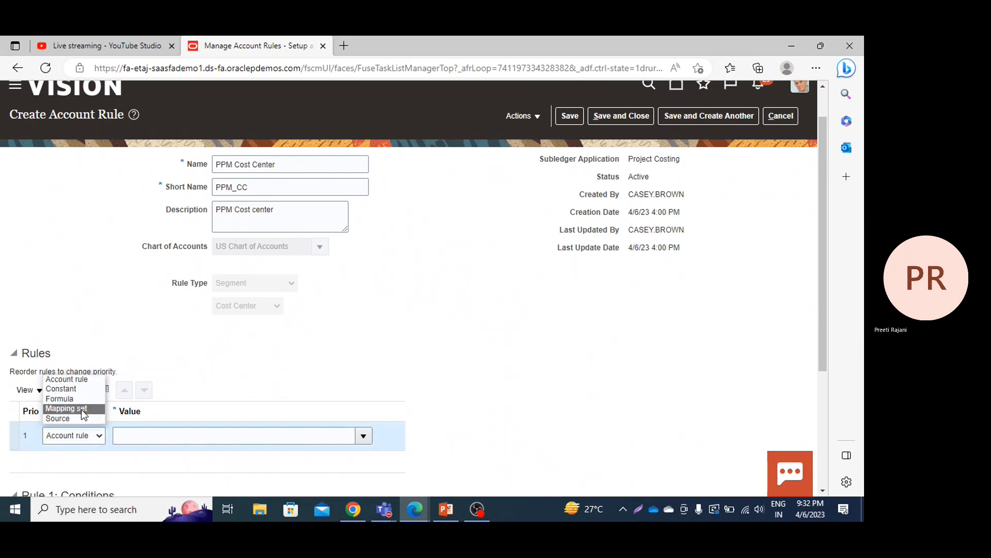
pyautogui.click(84, 388)
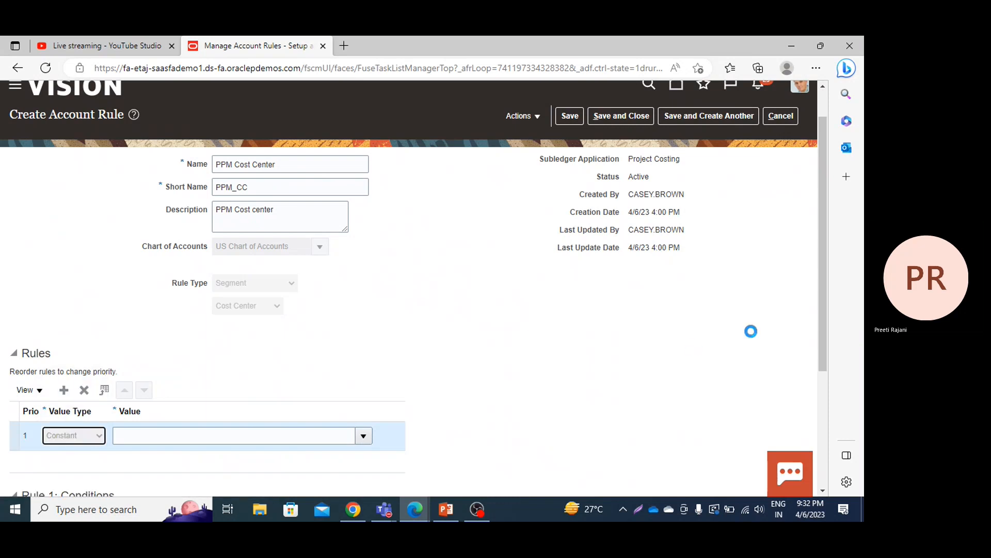
pyautogui.hotkey('ctrl', '+')
pyautogui.hotkey('ctrl', '+')
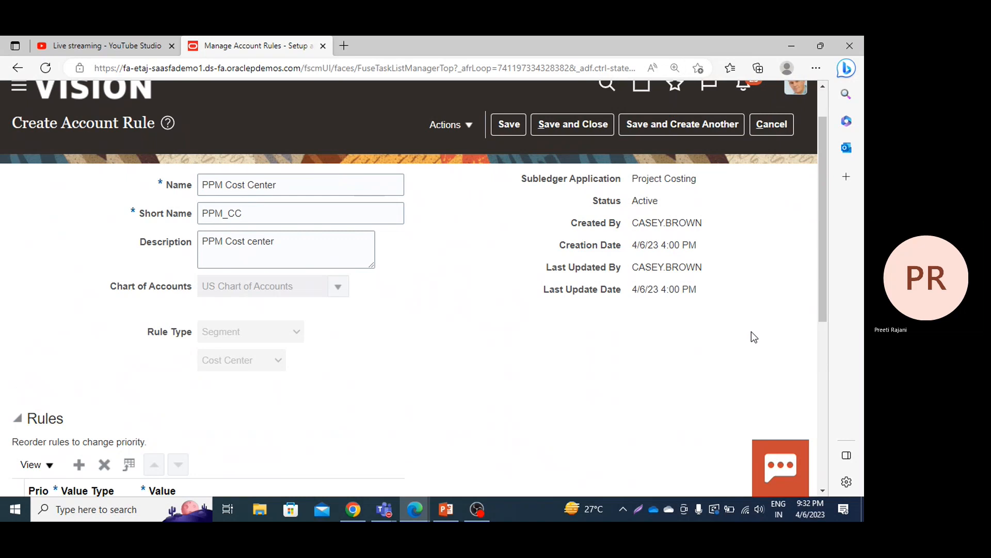
pyautogui.hotkey('ctrl', '-')
pyautogui.hotkey('ctrl', '-')
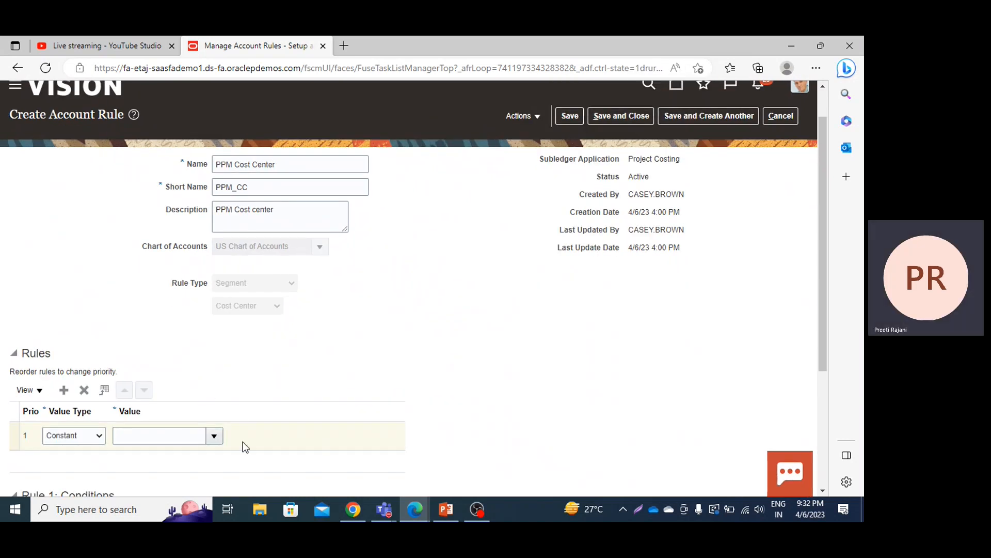
pyautogui.click(211, 434)
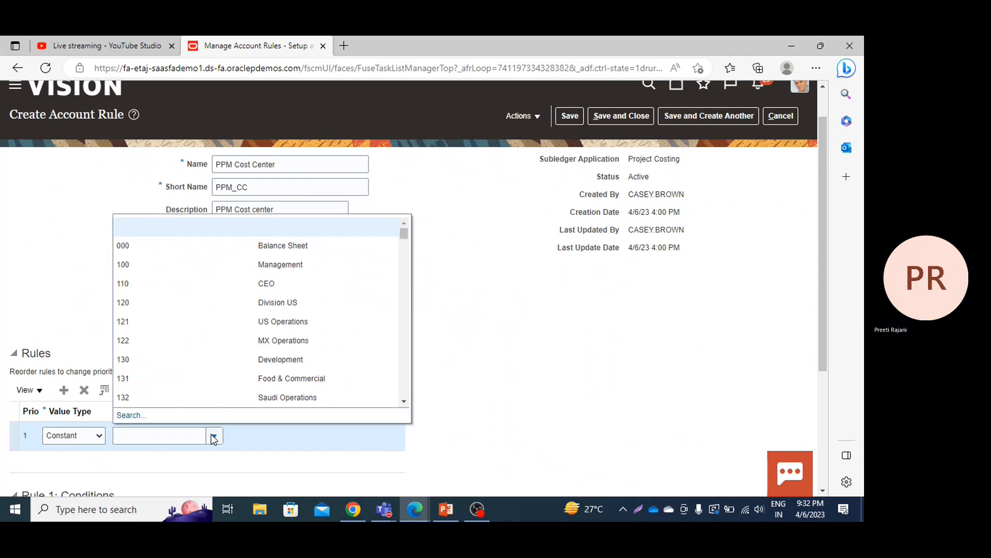
pyautogui.click(187, 247)
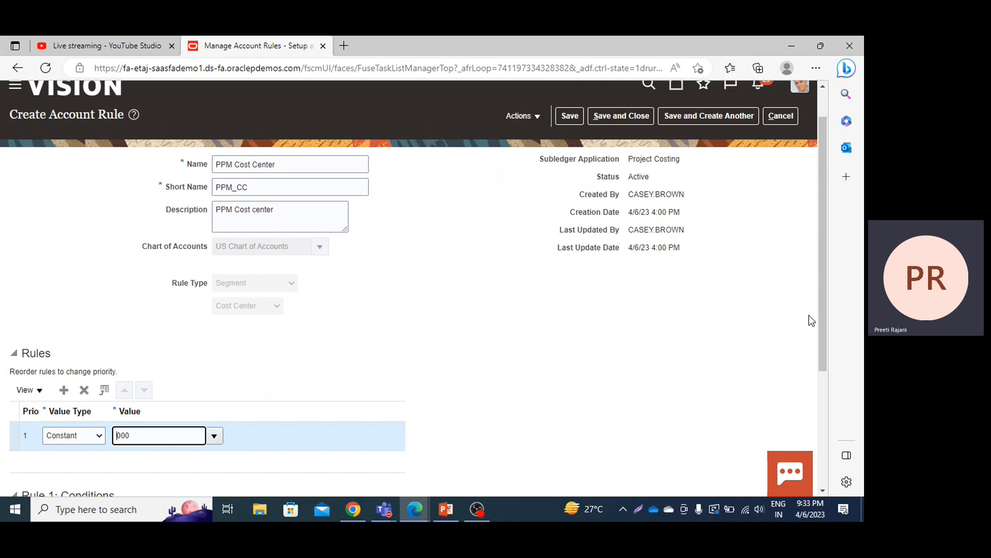
# Step: Start inserting a source into the Rule 1 condition and search the sources by name for "task"
pyautogui.moveTo(818, 324); pyautogui.dragTo(820, 372)
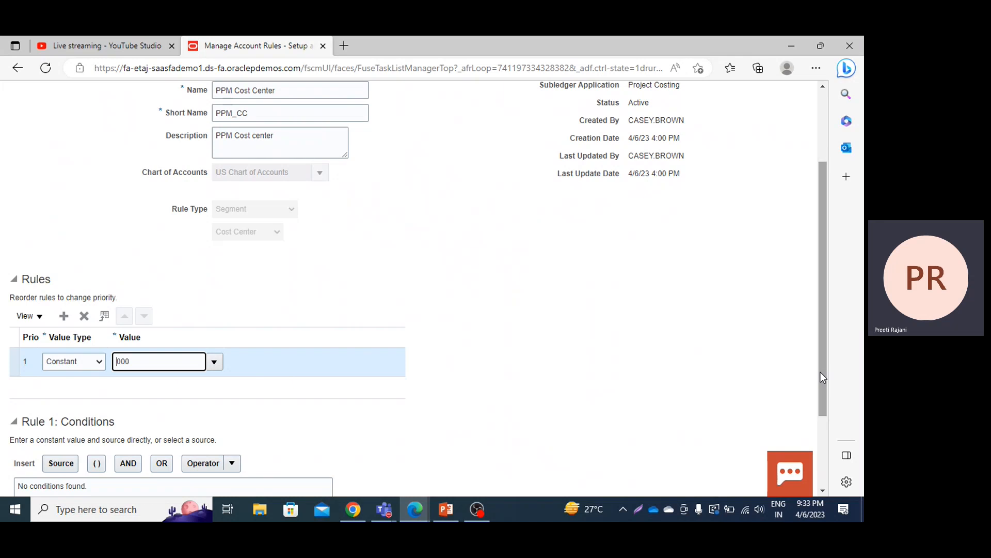
pyautogui.moveTo(820, 373); pyautogui.dragTo(826, 422)
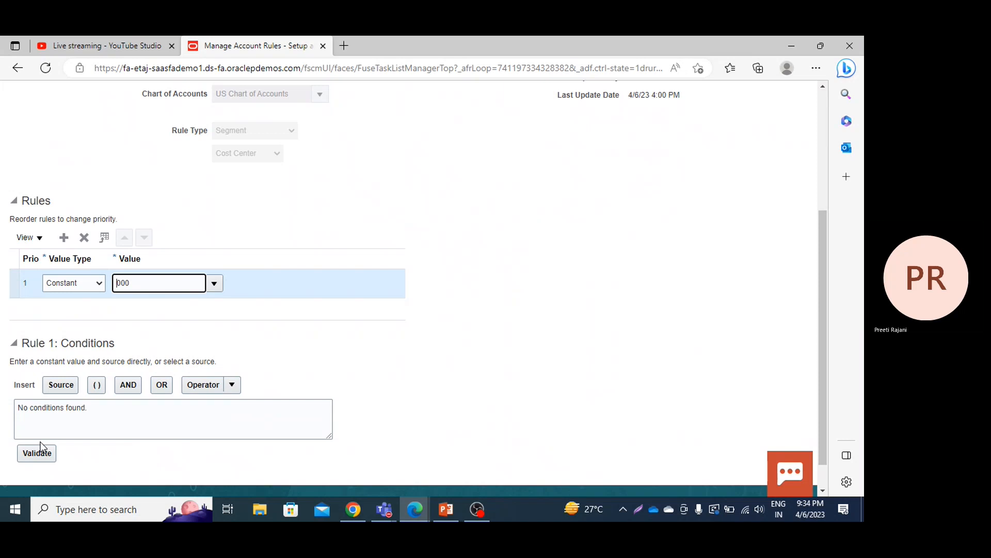
pyautogui.click(58, 385)
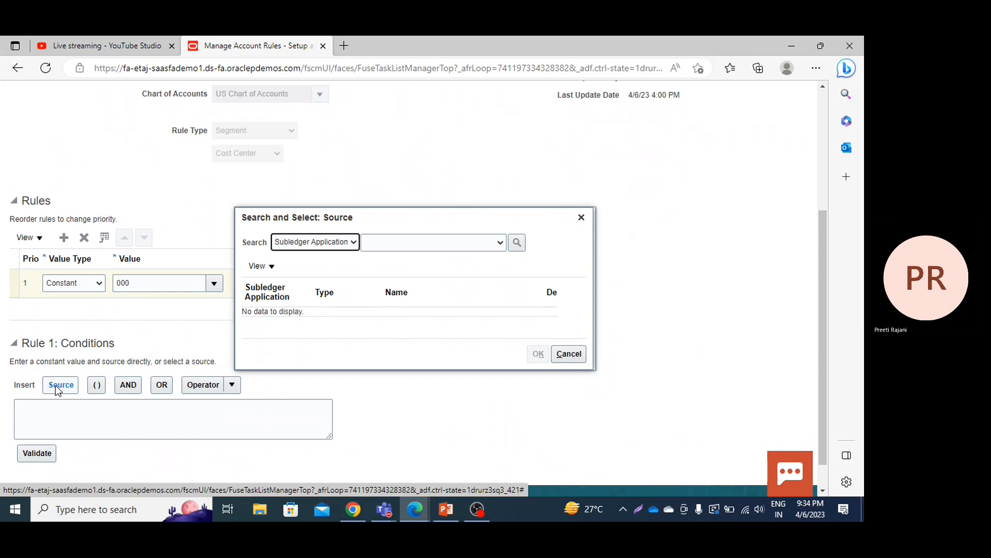
pyautogui.click(338, 241)
pyautogui.click(287, 277)
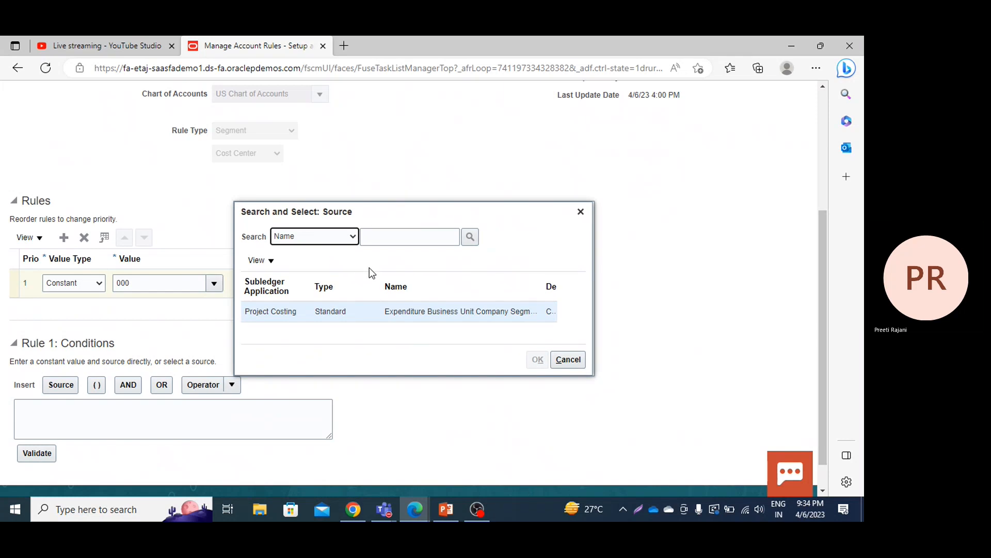
pyautogui.click(382, 238)
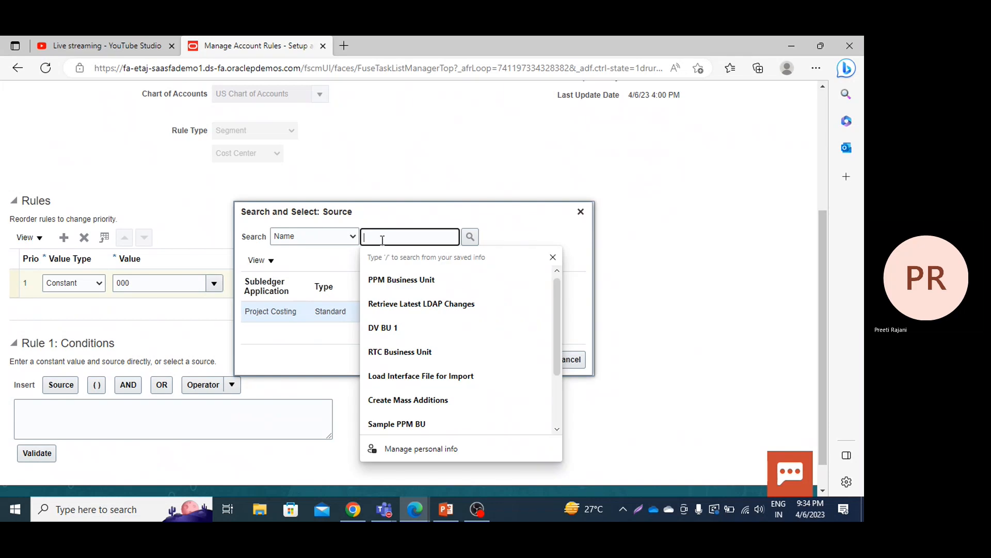
pyautogui.write('task')
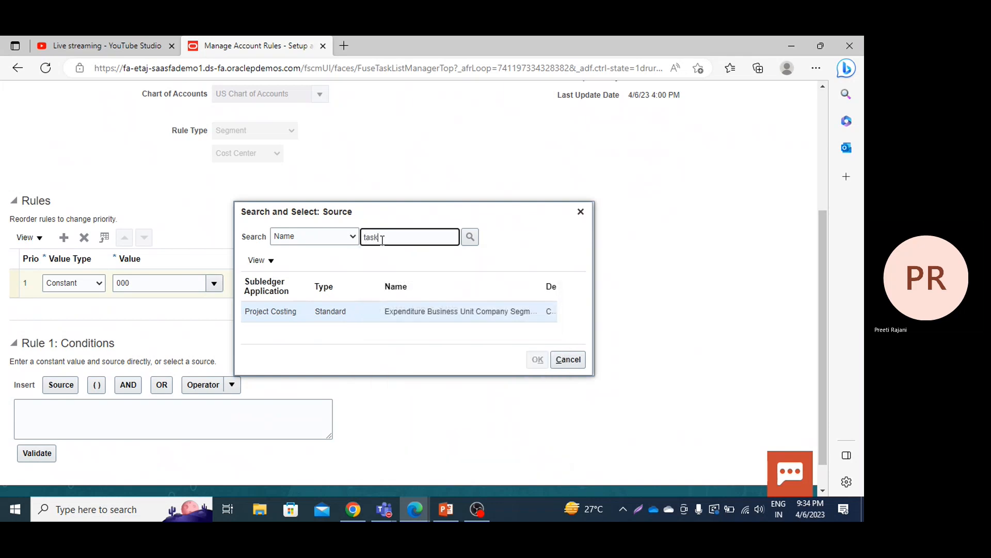
pyautogui.press('Return')
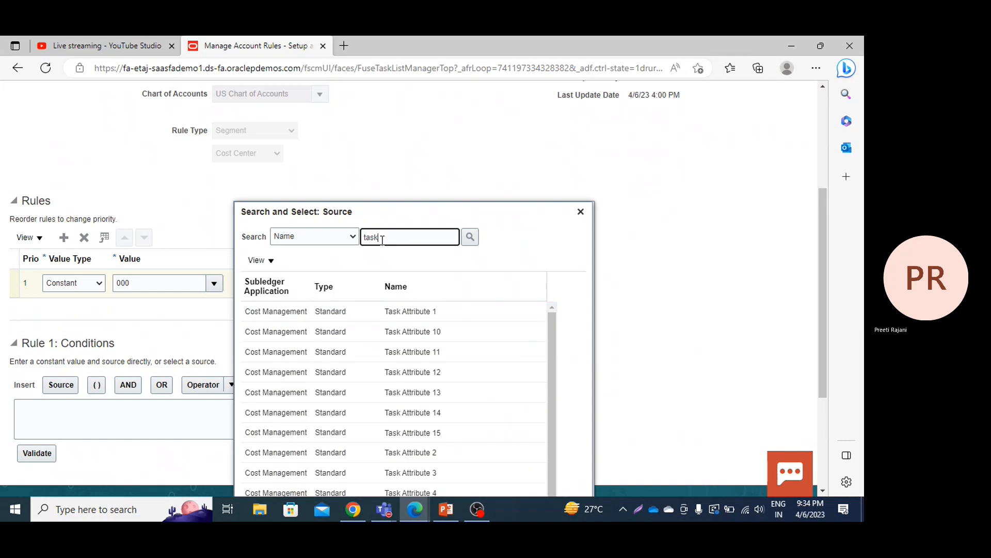
pyautogui.moveTo(552, 335); pyautogui.dragTo(562, 401)
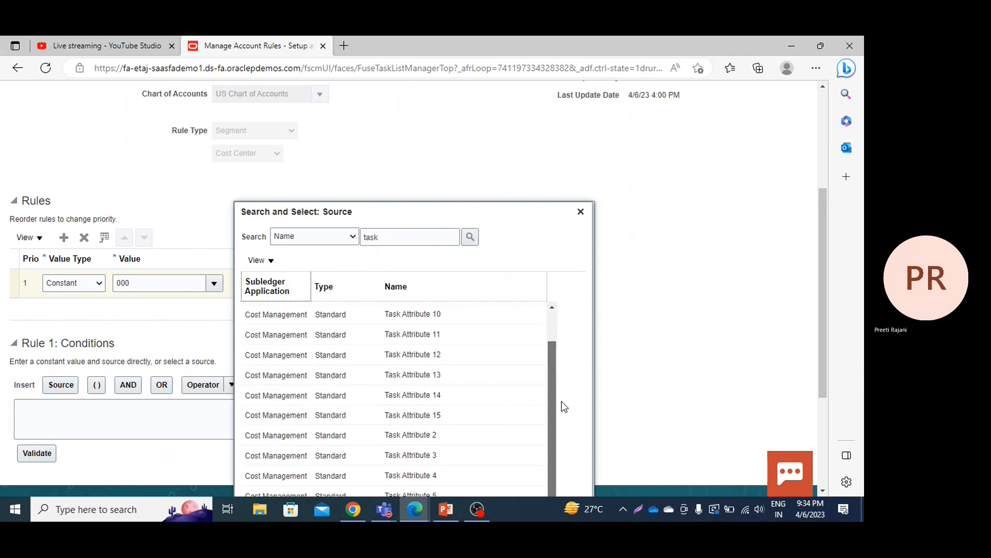
# Step: Search the condition sources by name for "%capitalization%"
pyautogui.doubleClick(413, 239)
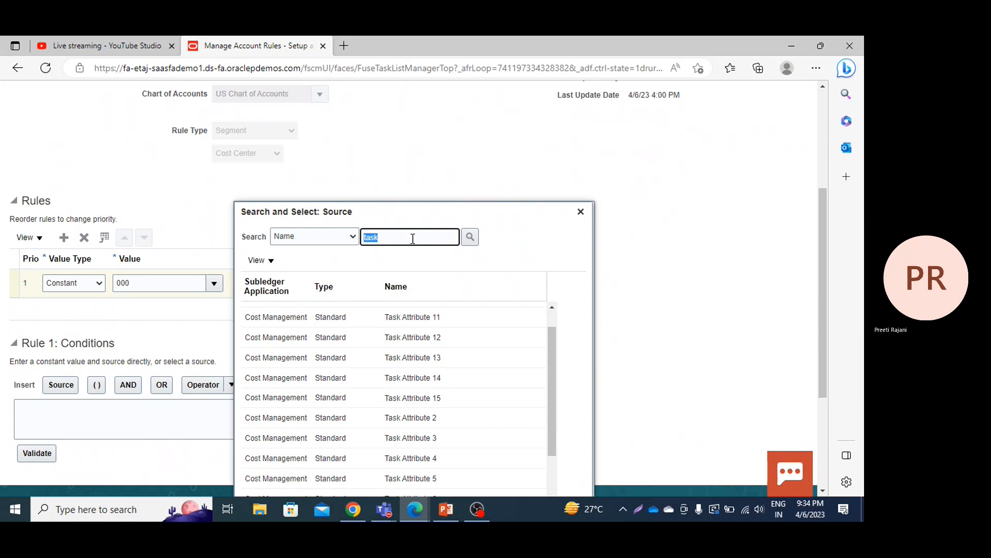
pyautogui.write('%')
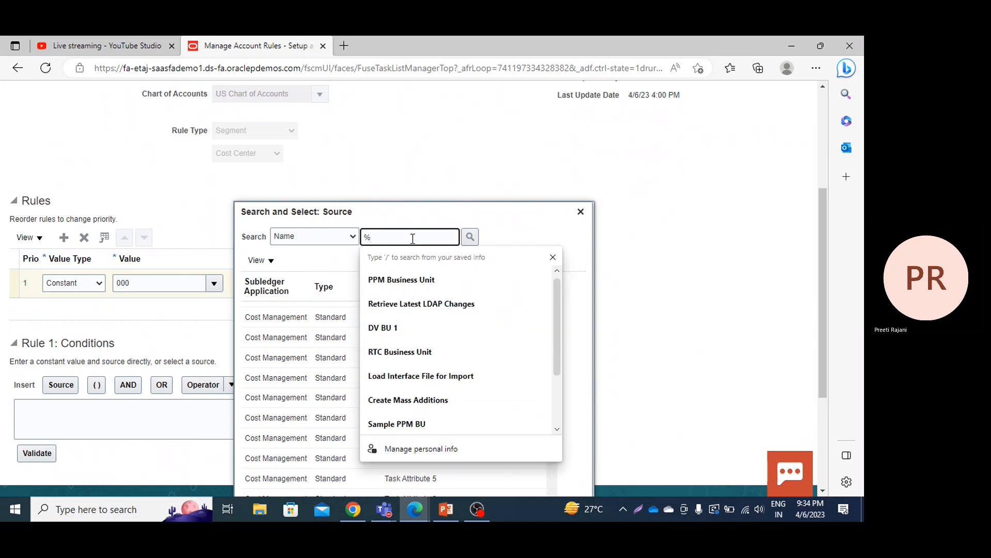
pyautogui.write('cap')
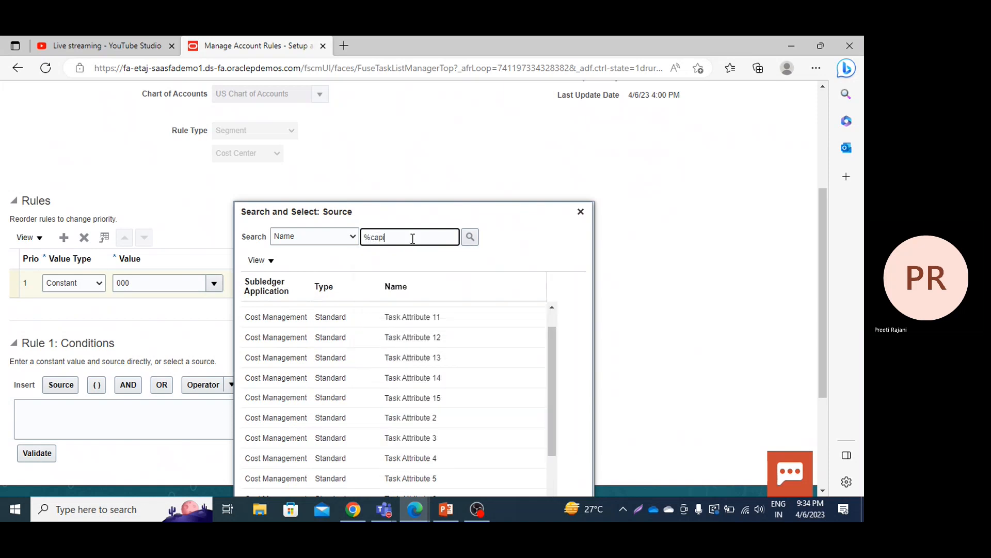
pyautogui.write('italization%')
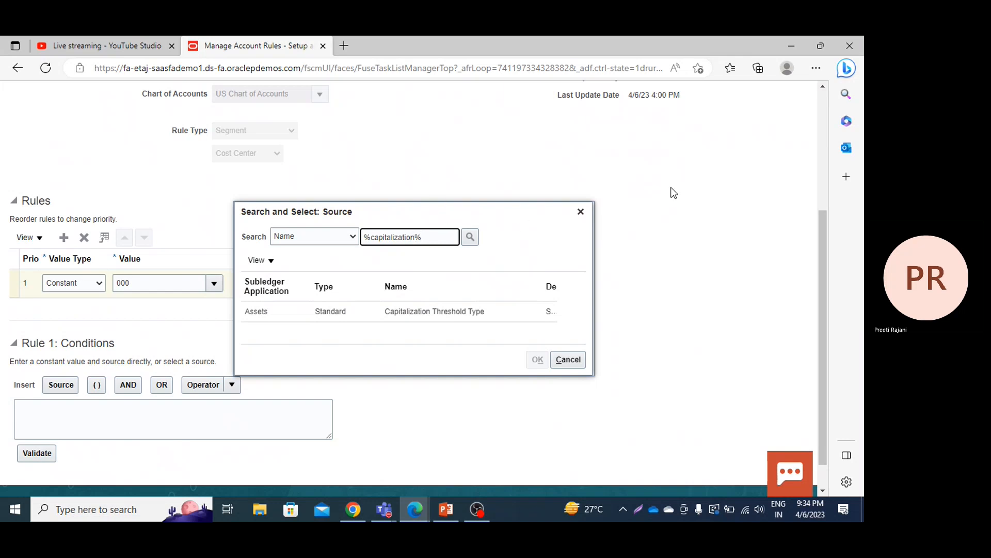
# Step: Search the source names for "%task%" and insert the Project Costing source Task Capitalizable Indicator into the Rule 1 condition
pyautogui.click(416, 239)
pyautogui.press('BackSpace')
pyautogui.press('BackSpace')
pyautogui.press('BackSpace')
pyautogui.press('BackSpace')
pyautogui.press('BackSpace')
pyautogui.press('BackSpace')
pyautogui.press('BackSpace')
pyautogui.press('BackSpace')
pyautogui.press('BackSpace')
pyautogui.press('BackSpace')
pyautogui.press('BackSpace')
pyautogui.press('BackSpace')
pyautogui.press('BackSpace')
pyautogui.press('BackSpace')
pyautogui.write('task')
pyautogui.press('Return')
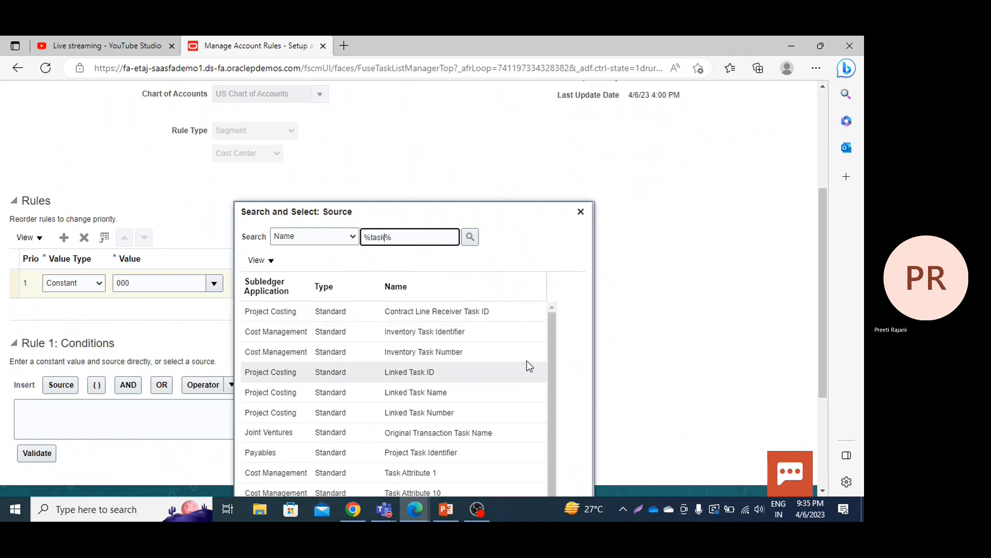
pyautogui.scroll(-1, 550, 372)
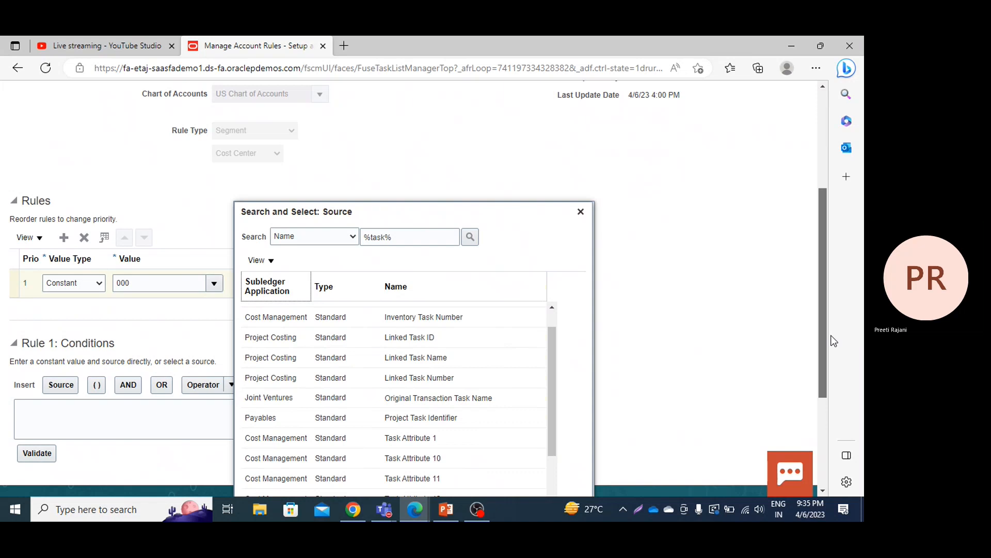
pyautogui.moveTo(820, 320); pyautogui.dragTo(822, 408)
pyautogui.moveTo(554, 230); pyautogui.dragTo(542, 358)
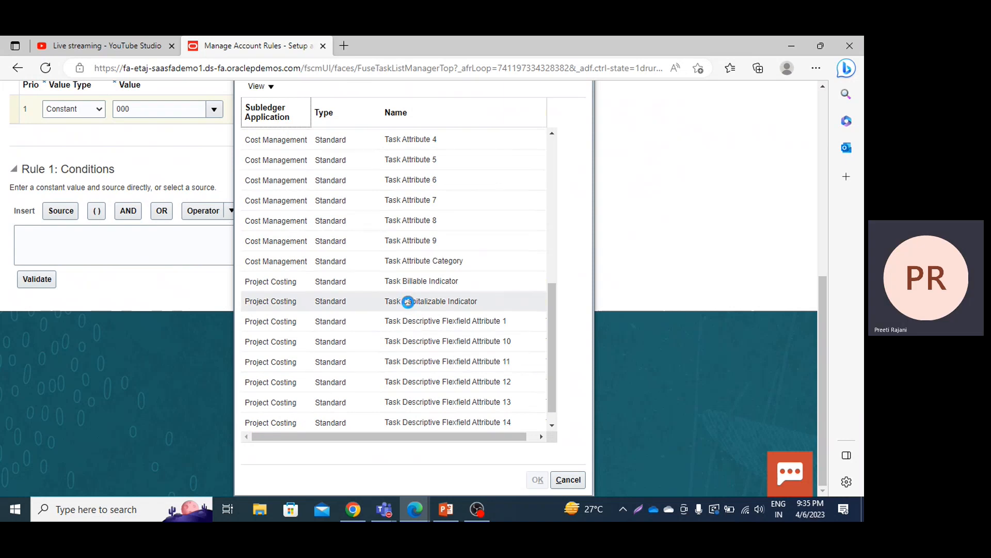
pyautogui.click(408, 302)
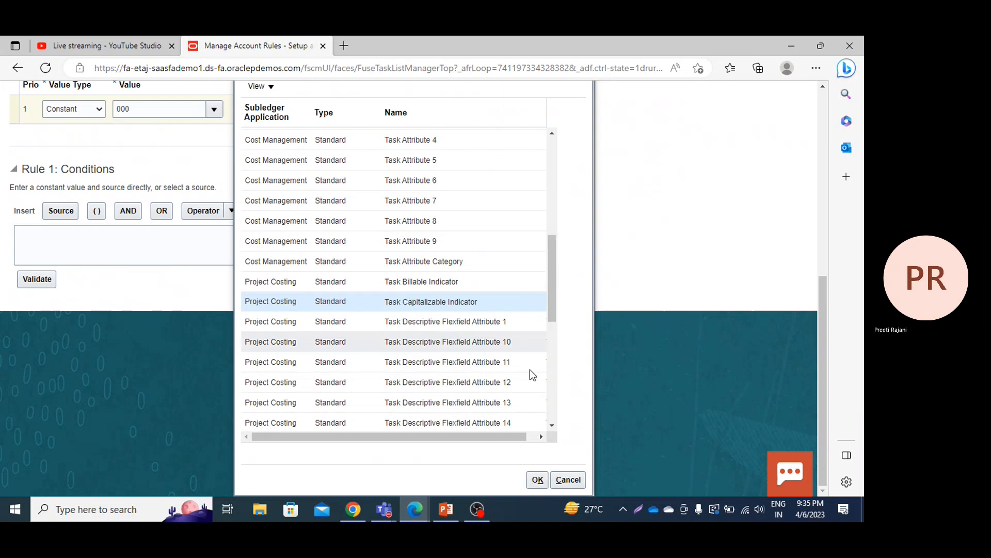
pyautogui.click(537, 480)
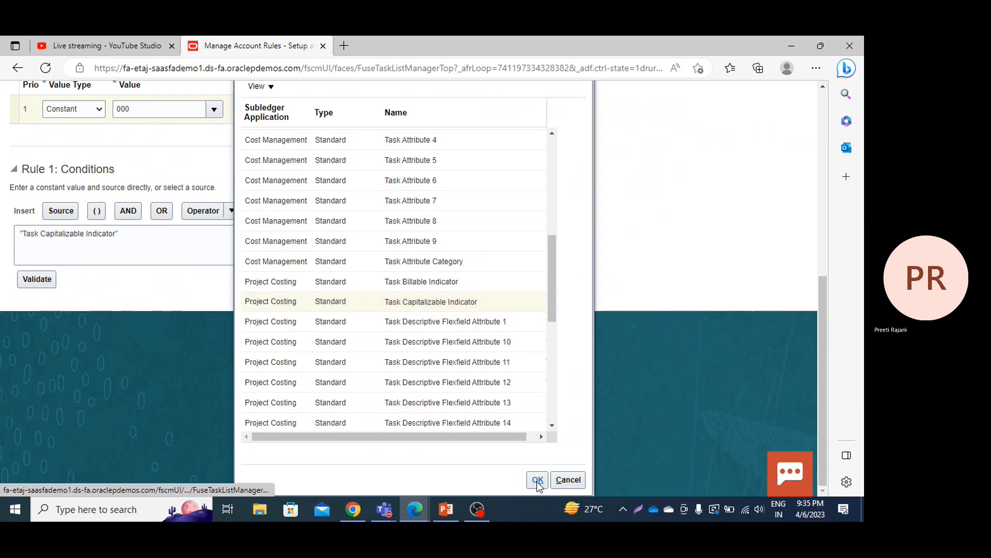
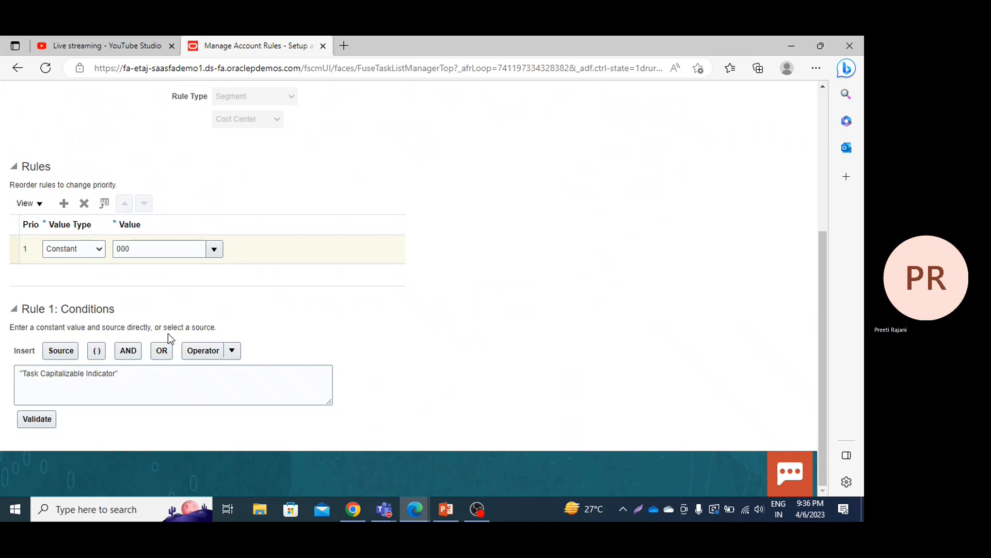
# Step: Complete the Rule 1 condition as "Task Capitalizable Indicator" = Y and validate it
pyautogui.click(126, 377)
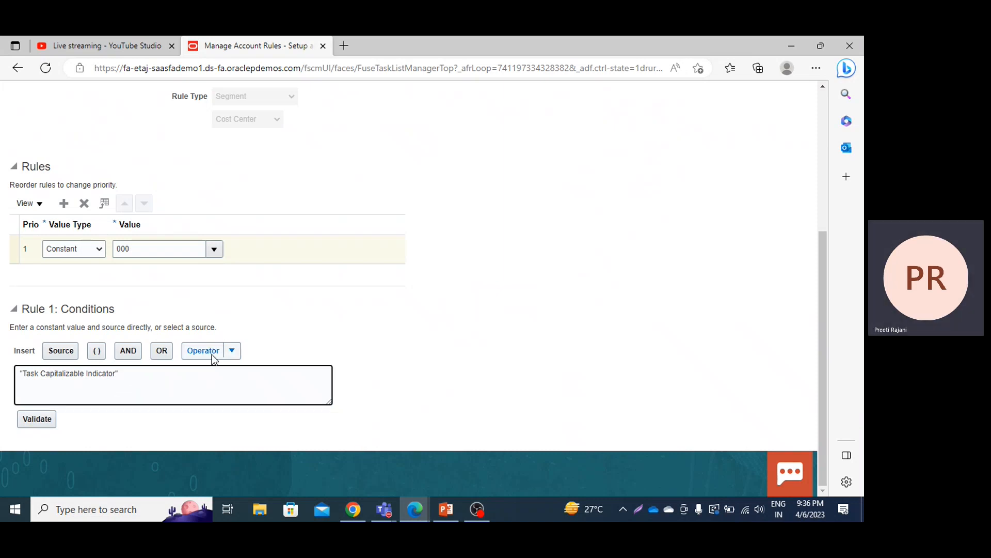
pyautogui.click(232, 351)
pyautogui.click(221, 371)
pyautogui.write('Y')
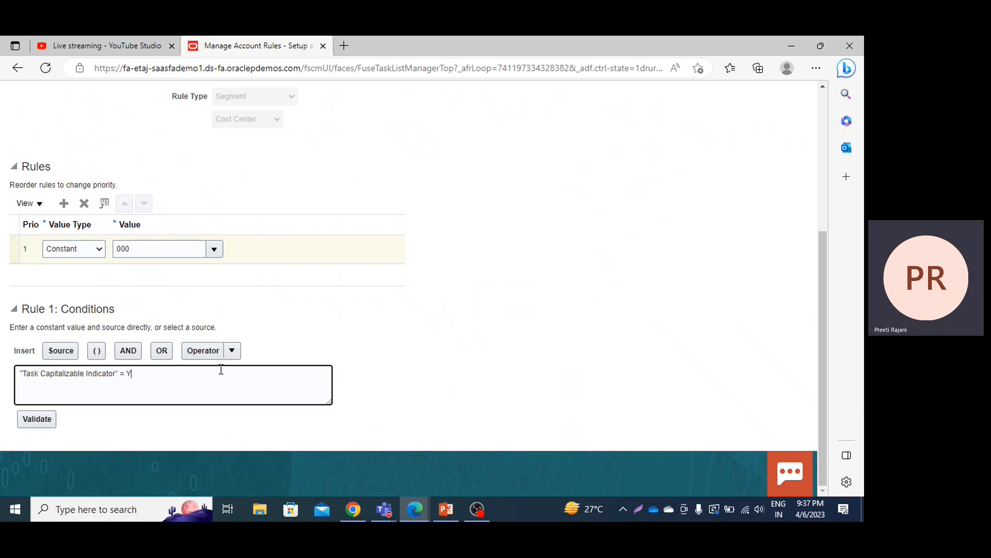
pyautogui.click(38, 419)
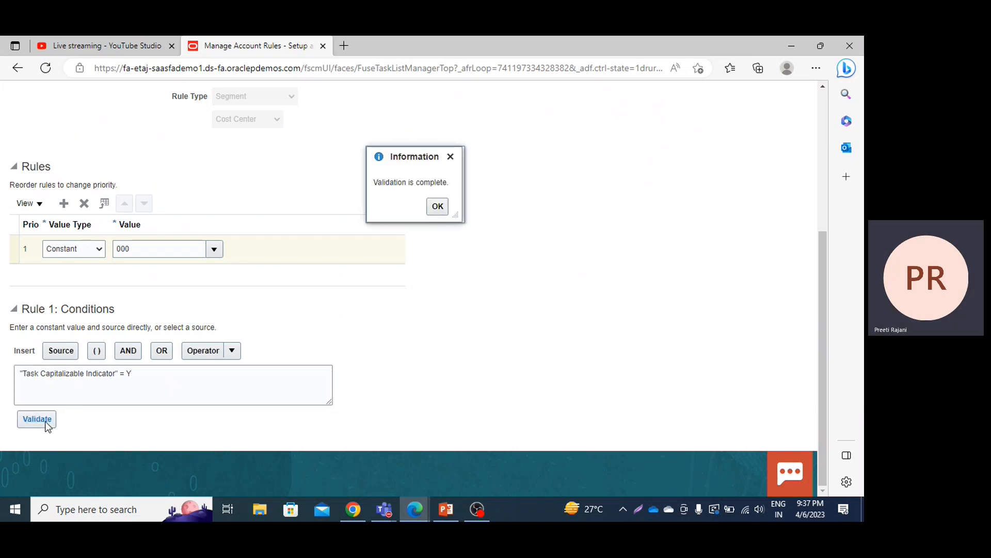
pyautogui.click(437, 206)
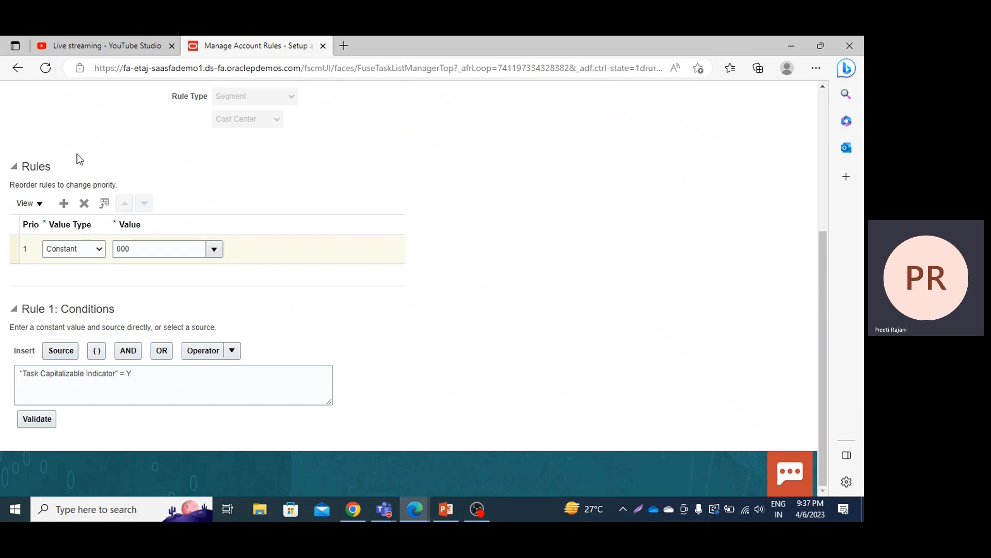
# Step: Add a priority 2 rule line with value type Mapping set and the value PPM Cost Center
pyautogui.click(64, 204)
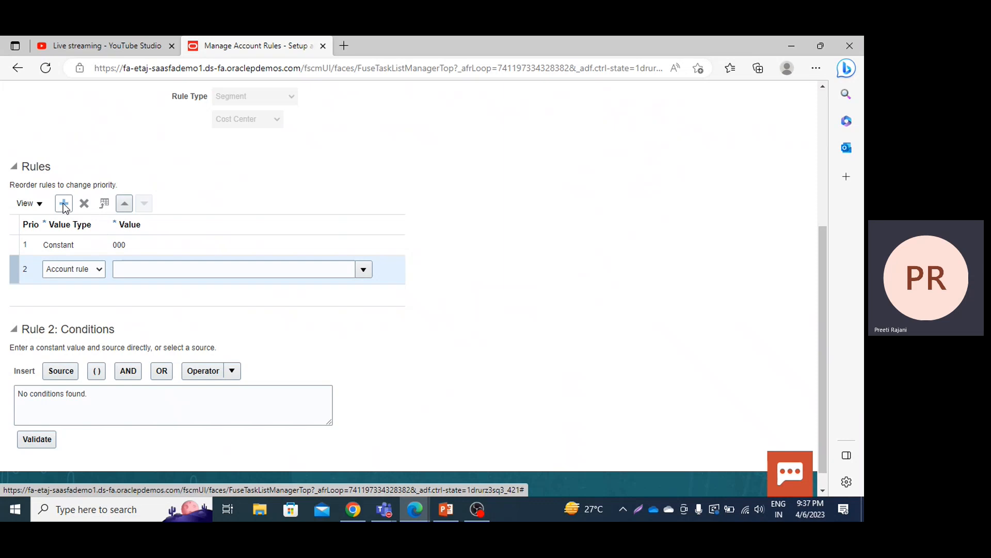
pyautogui.click(76, 269)
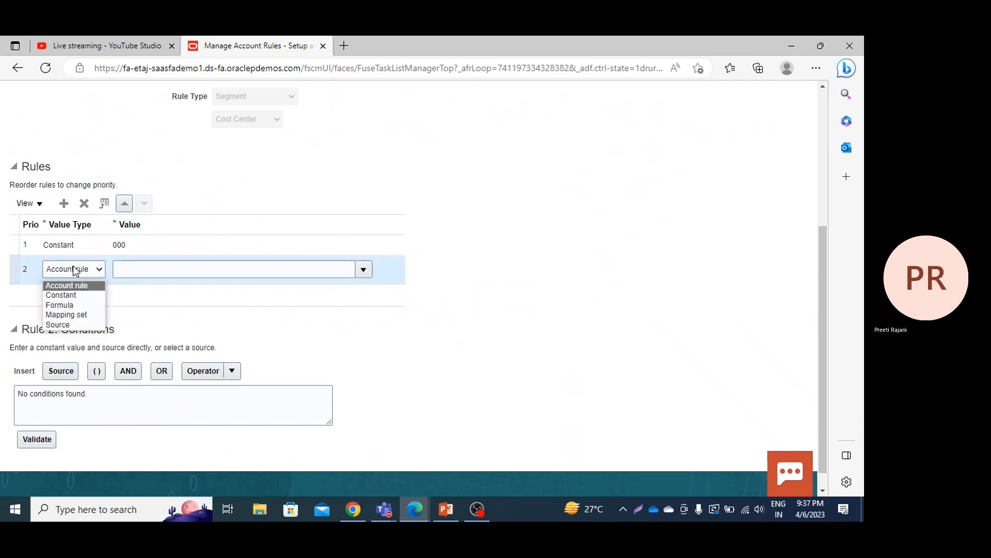
pyautogui.click(67, 315)
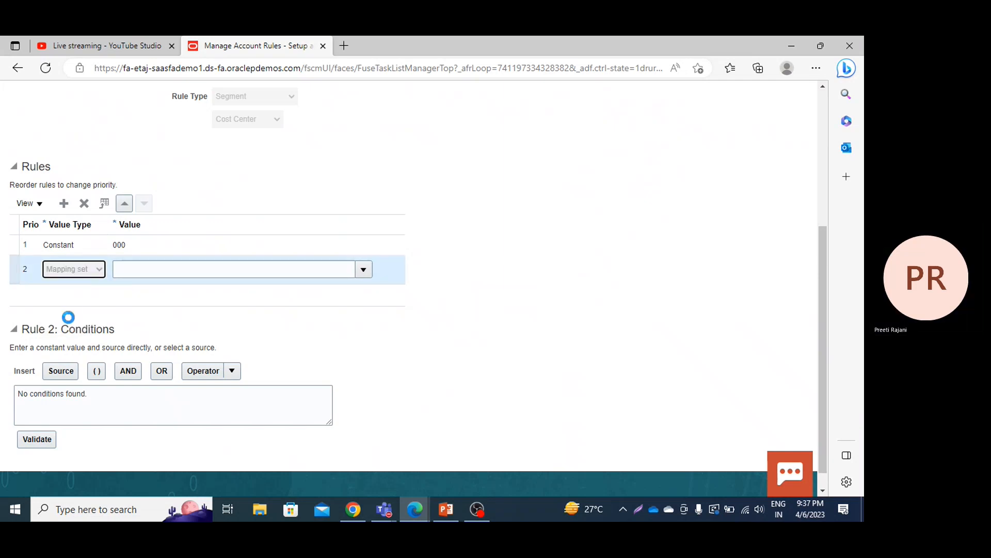
pyautogui.click(364, 269)
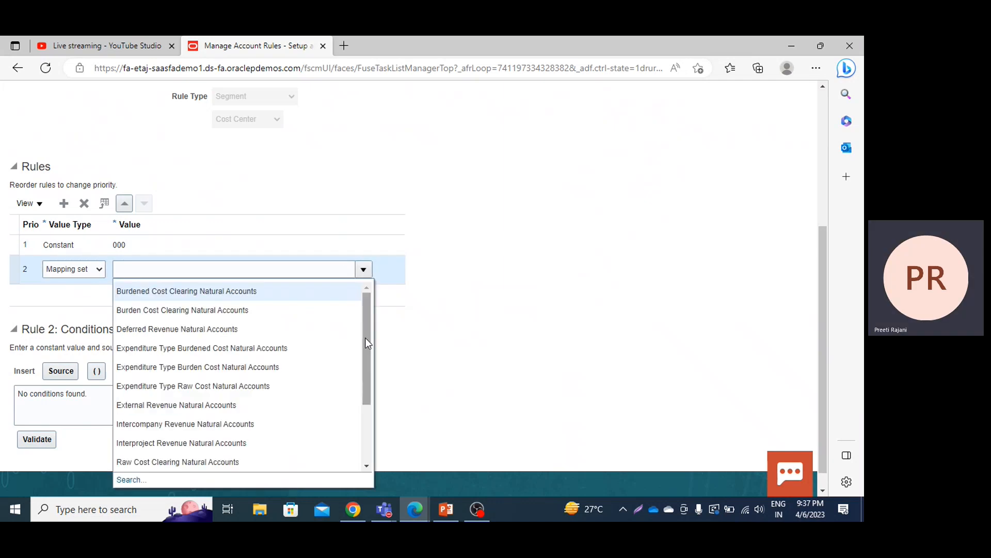
pyautogui.moveTo(364, 337); pyautogui.dragTo(365, 411)
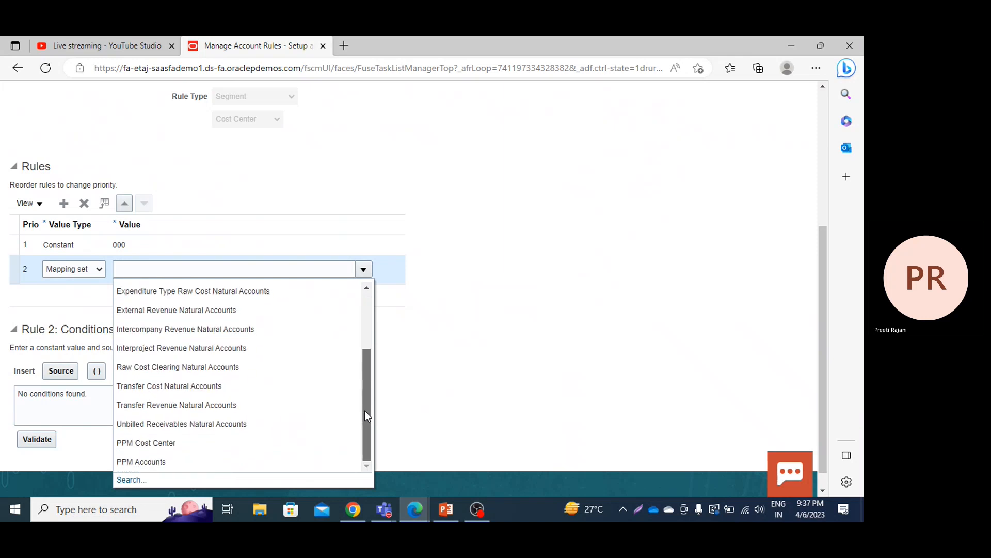
pyautogui.click(185, 446)
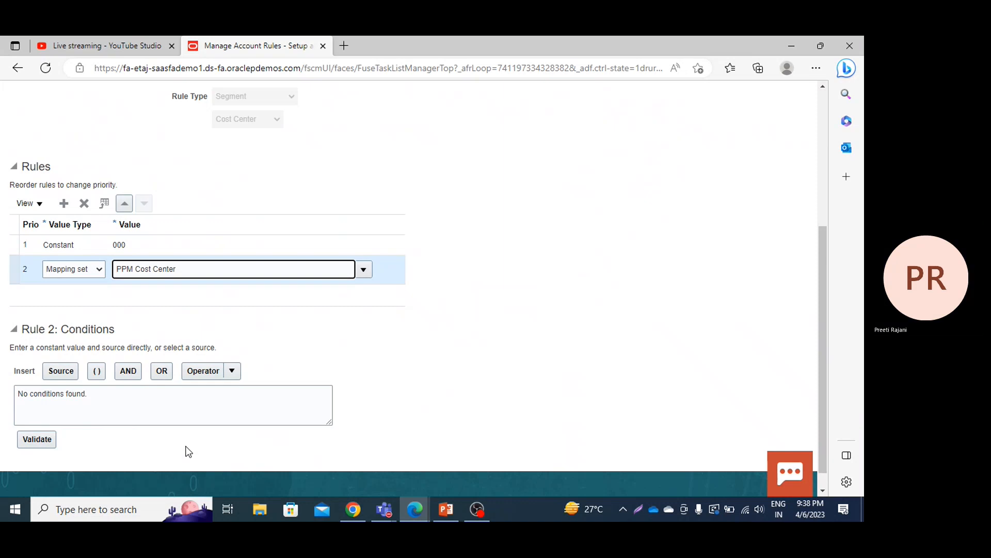
# Step: Duplicate the account rules browser tab and open Setup and Maintenance in the copy
pyautogui.rightClick(261, 51)
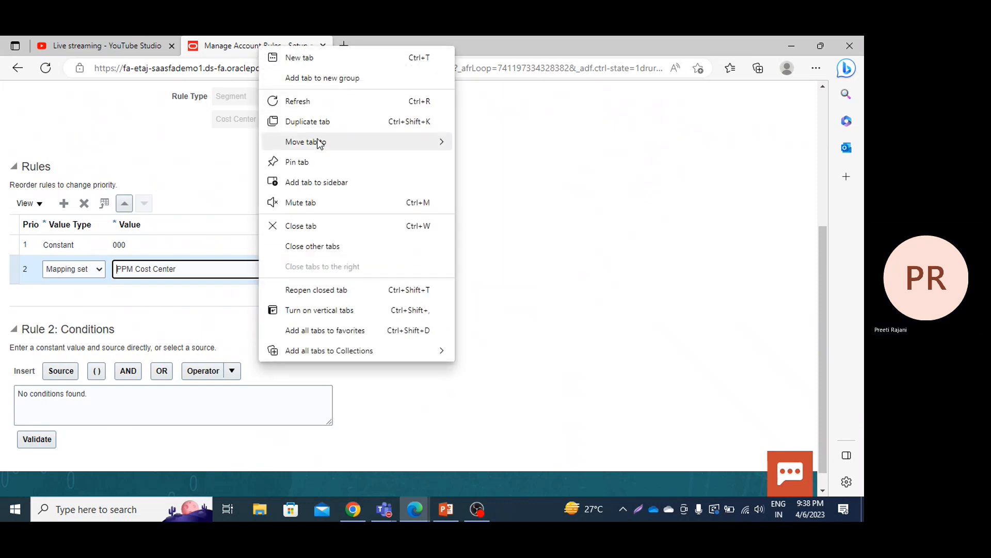
pyautogui.click(312, 123)
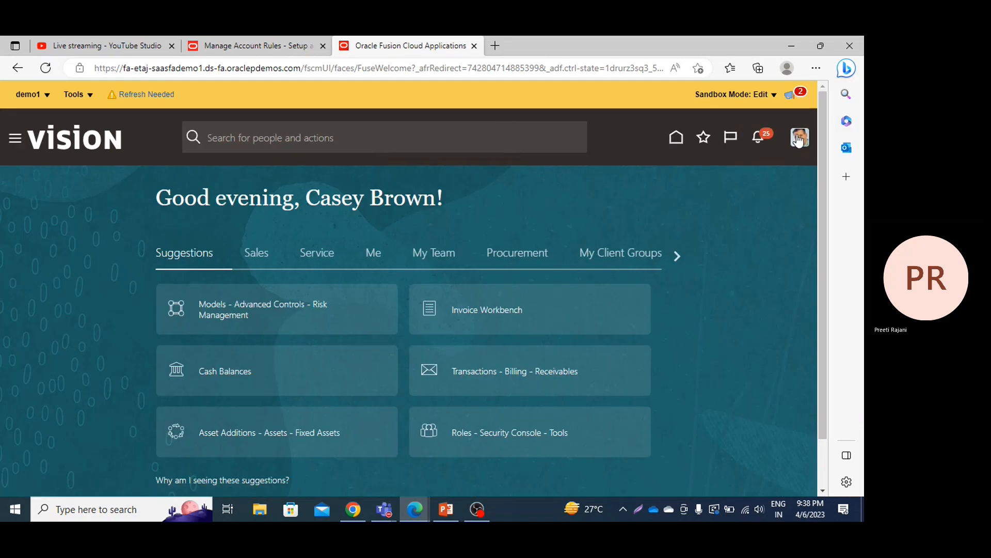
pyautogui.click(800, 154)
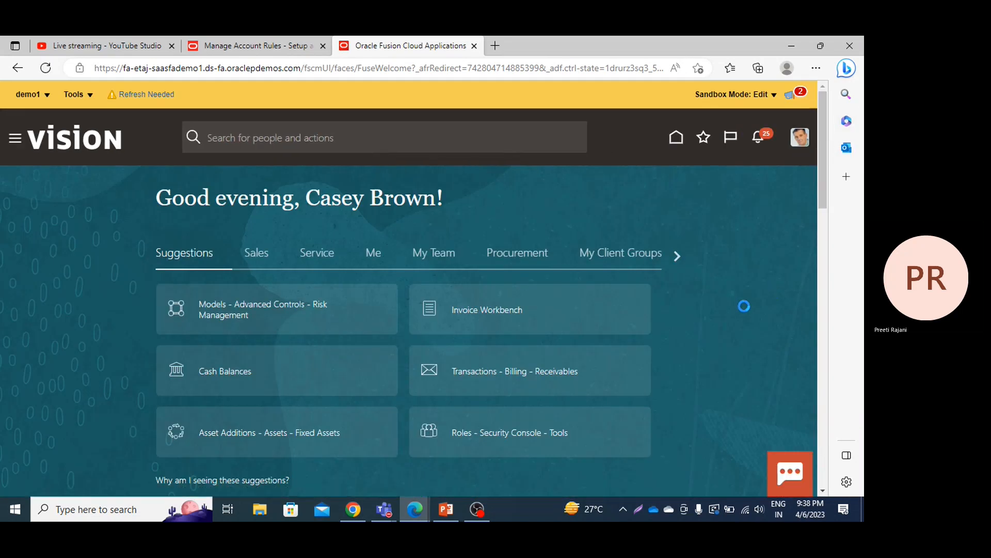
pyautogui.click(591, 331)
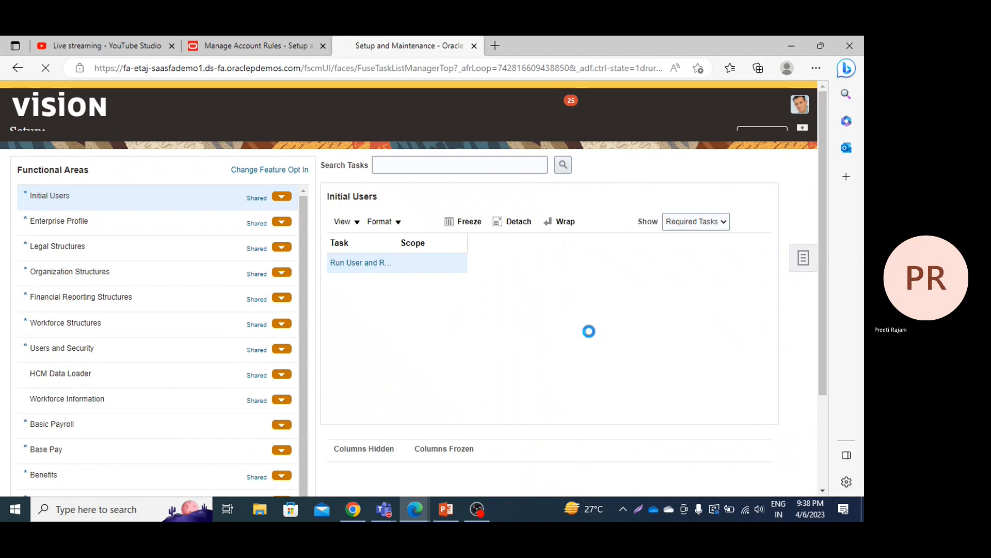
# Step: Switch the setup offering to Project Financial Management
pyautogui.click(216, 156)
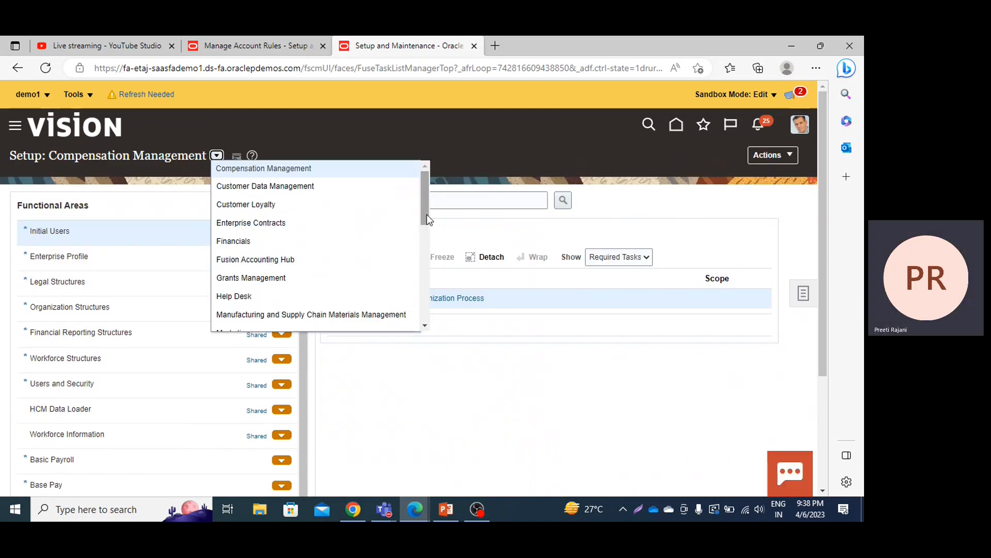
pyautogui.moveTo(427, 214); pyautogui.dragTo(419, 288)
pyautogui.click(317, 271)
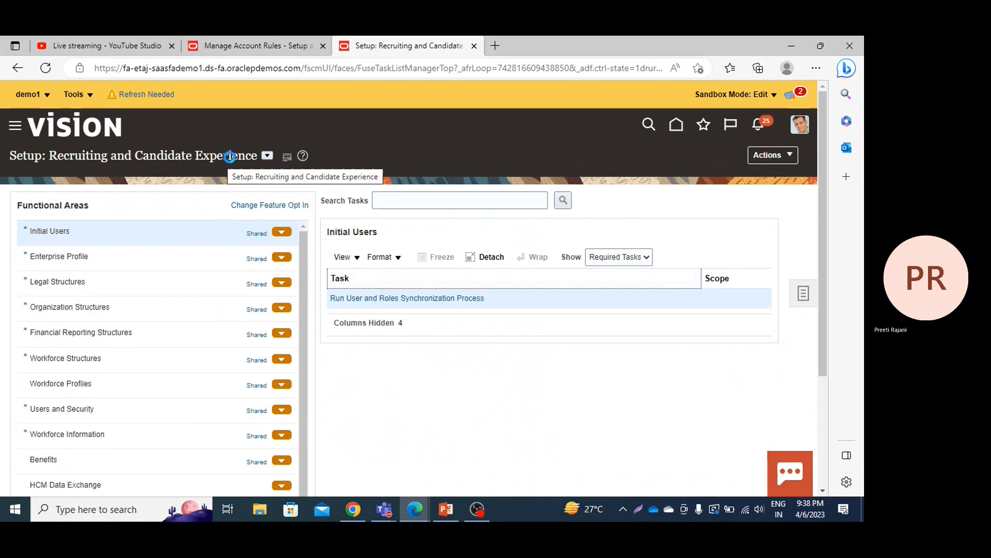
pyautogui.click(267, 156)
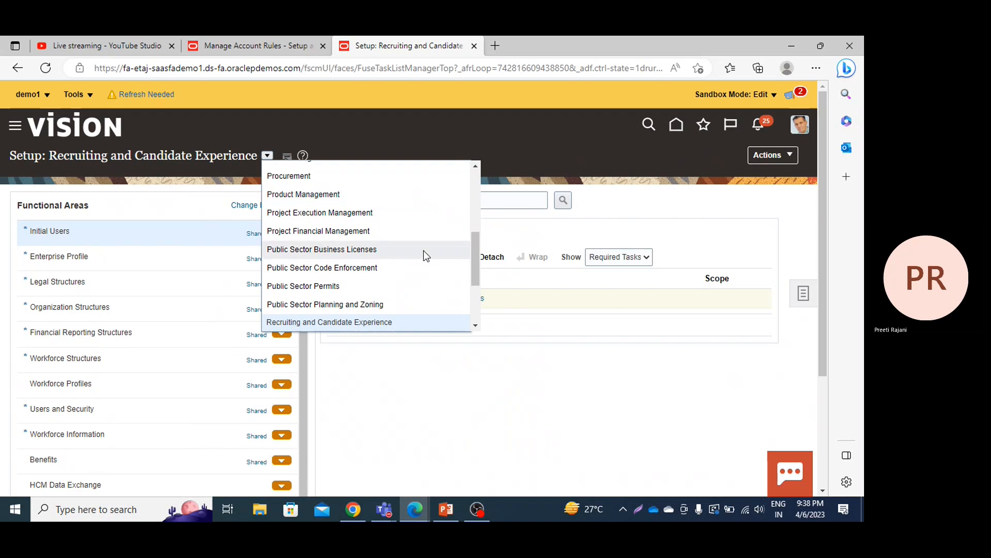
pyautogui.click(384, 237)
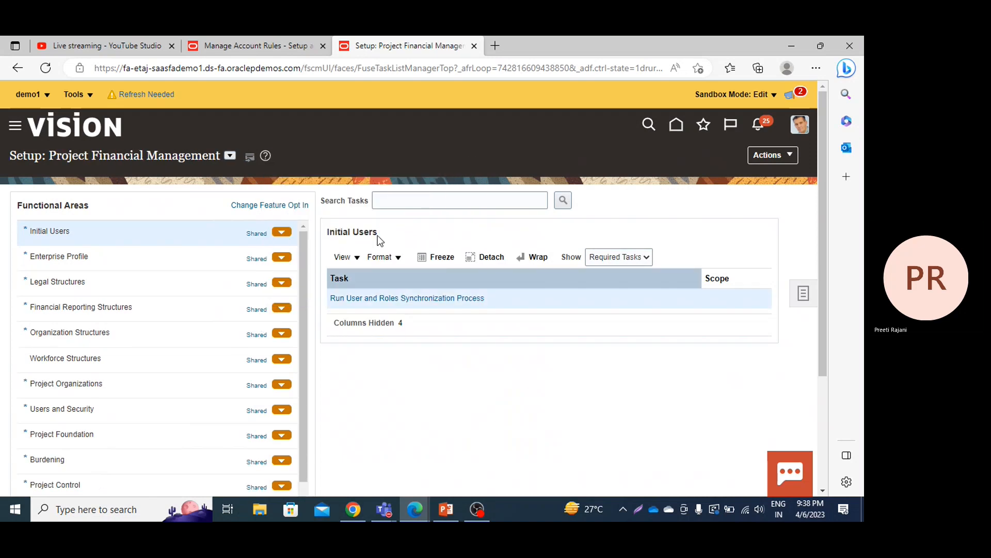
# Step: Open the Manage Mapping Sets task of the Project Accounting functional area
pyautogui.scroll(-3, 297, 262)
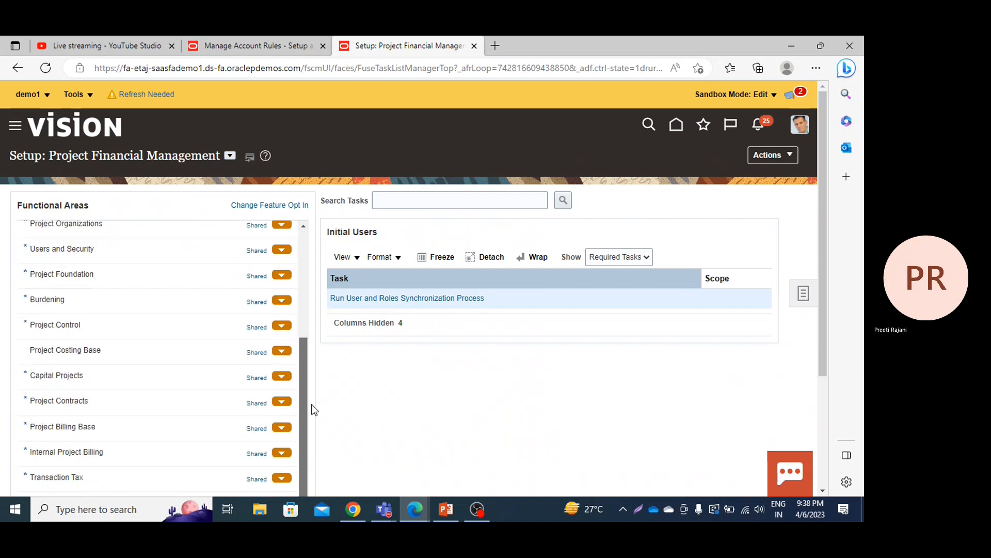
pyautogui.scroll(-3, 821, 362)
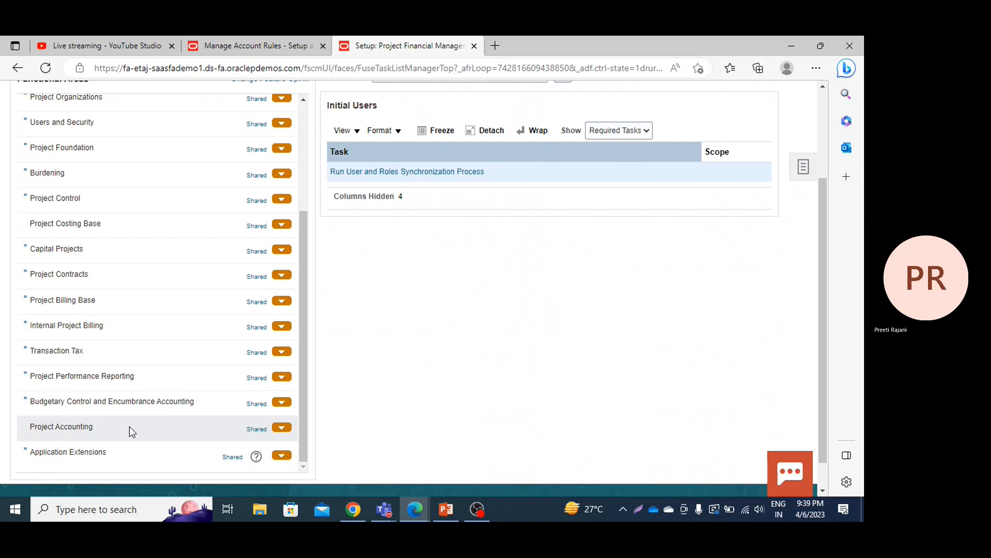
pyautogui.click(129, 426)
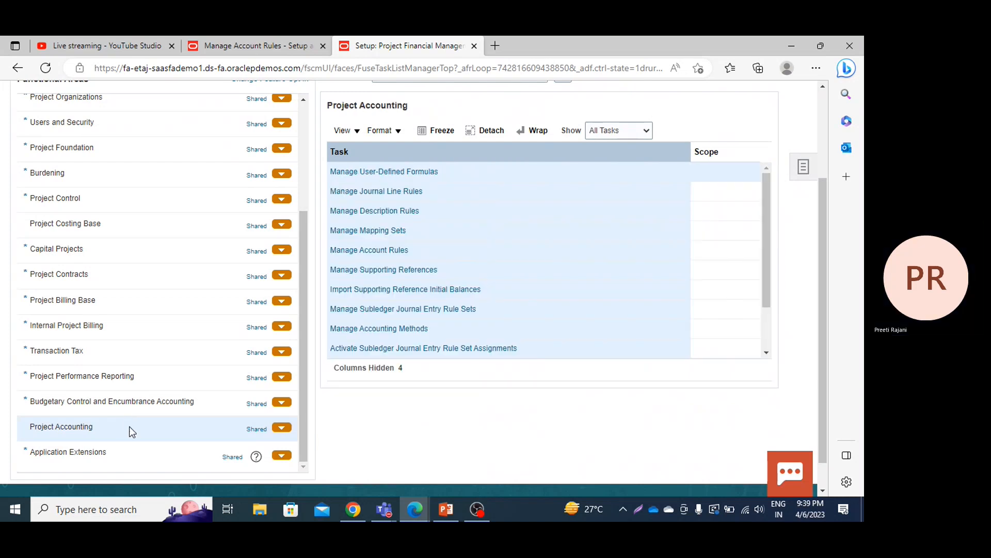
pyautogui.click(397, 231)
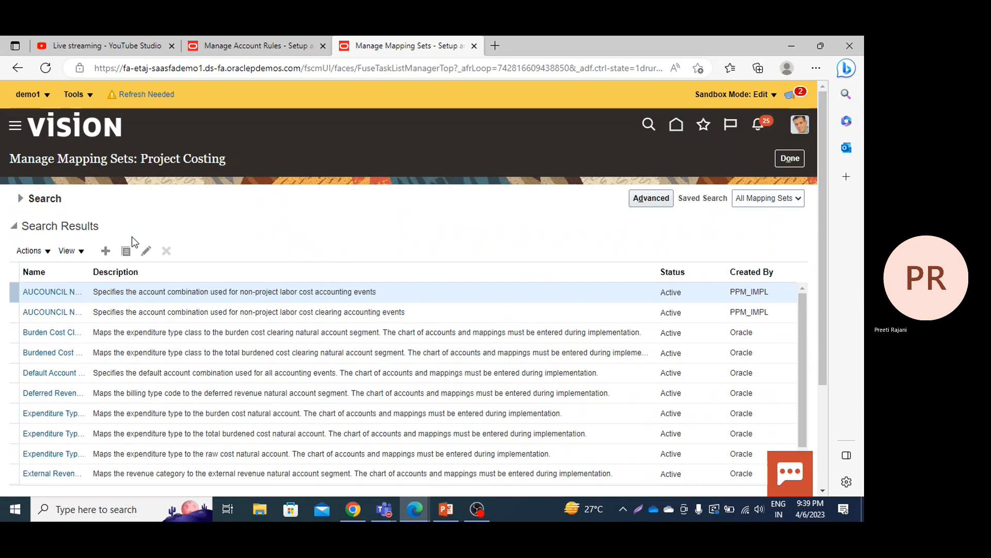
# Step: Search the mapping sets by name for "ppm cost", open PPM Cost Center and review its US Chart of Accounts mappings
pyautogui.click(20, 200)
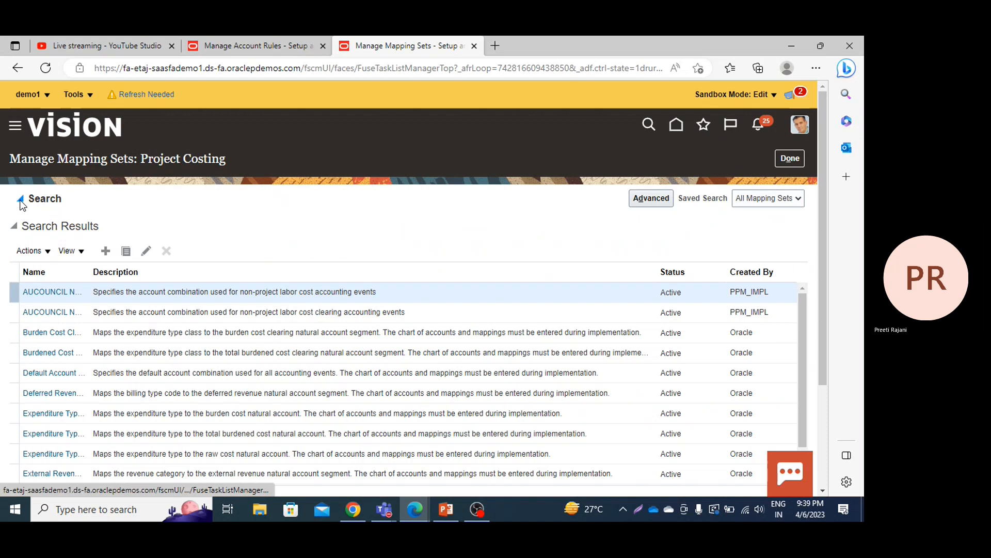
pyautogui.click(209, 222)
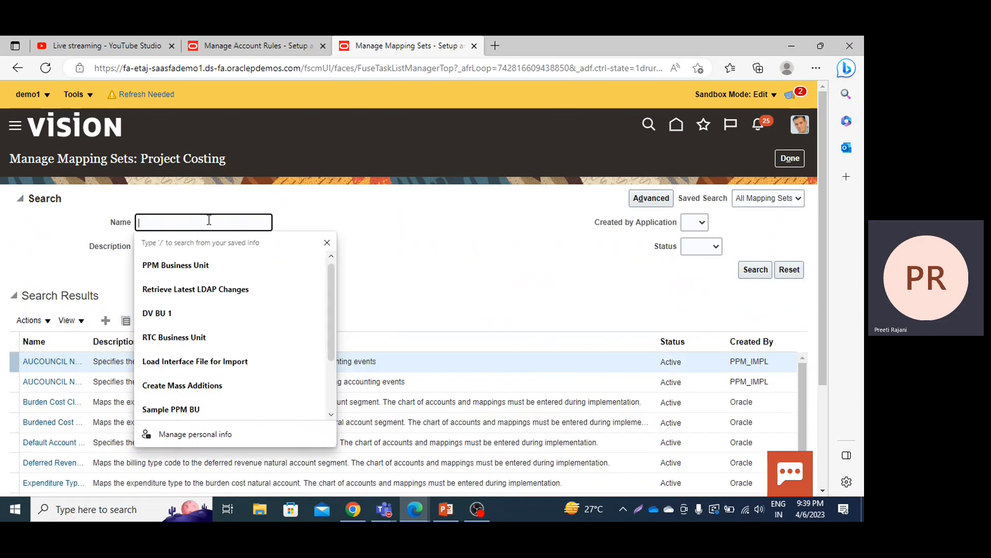
pyautogui.write('ppm cost')
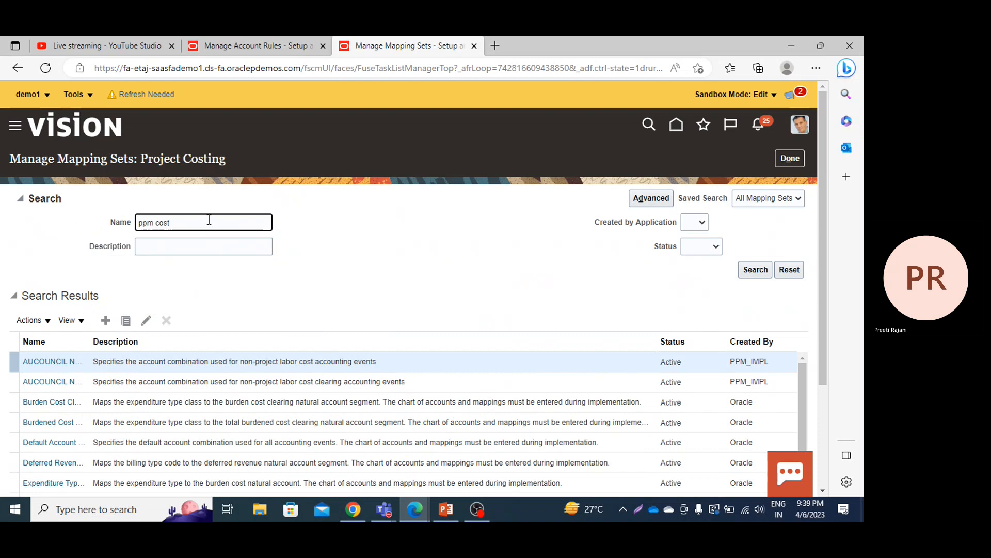
pyautogui.press('Return')
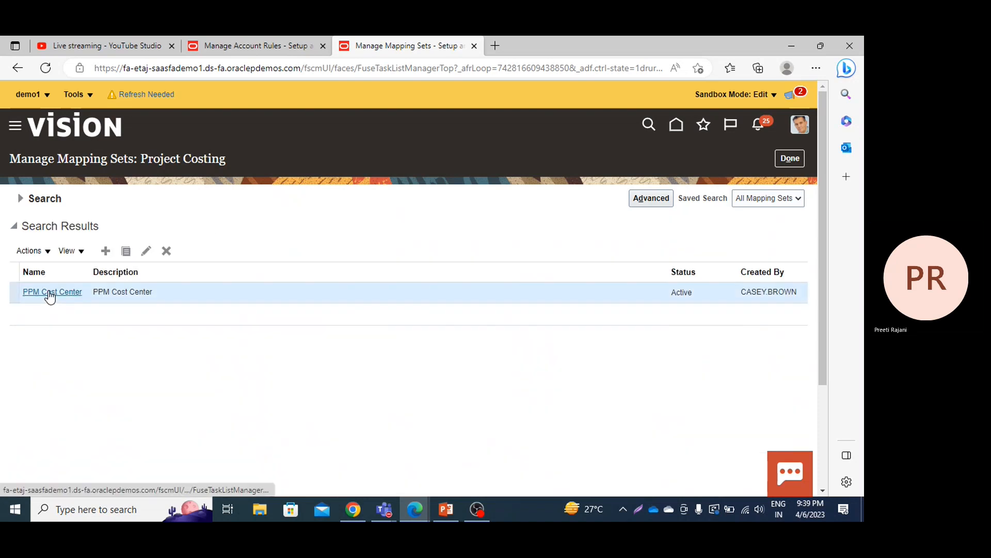
pyautogui.click(49, 293)
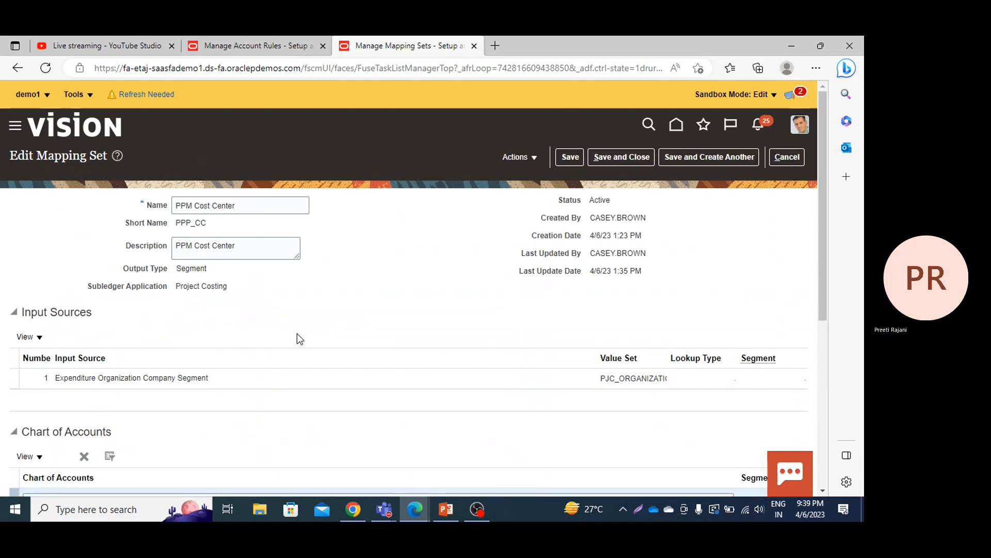
pyautogui.scroll(-5, 329, 271)
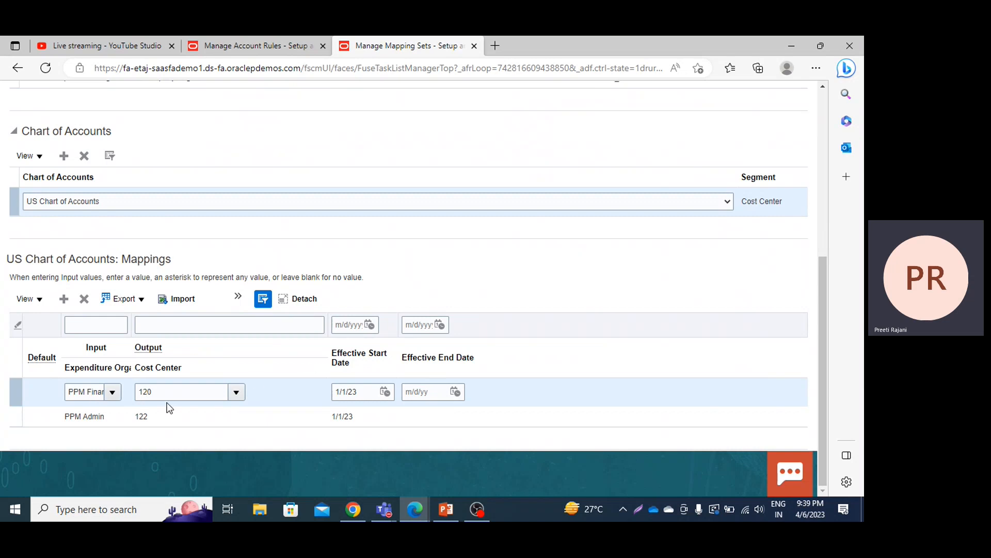
# Step: Compare the account rule's priority 2 mapping set line with the cost center mappings defined in the PPM Cost Center mapping set
pyautogui.click(298, 48)
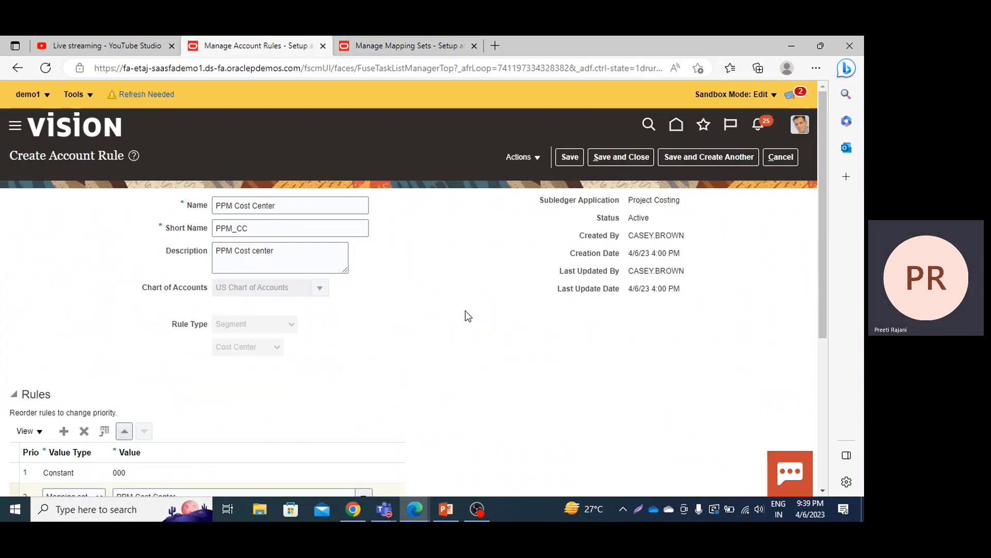
pyautogui.scroll(-4, 465, 312)
pyautogui.scroll(-1, 465, 311)
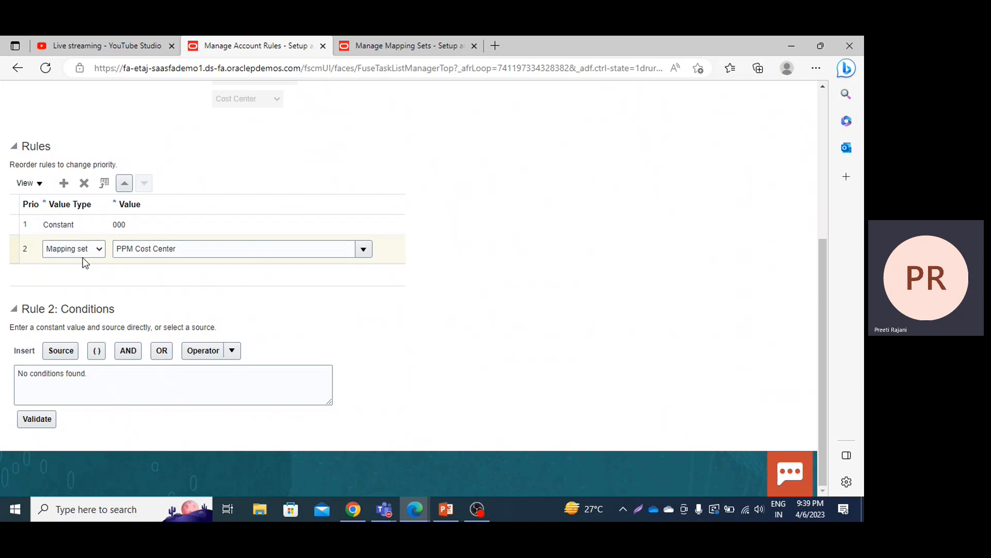
pyautogui.click(418, 40)
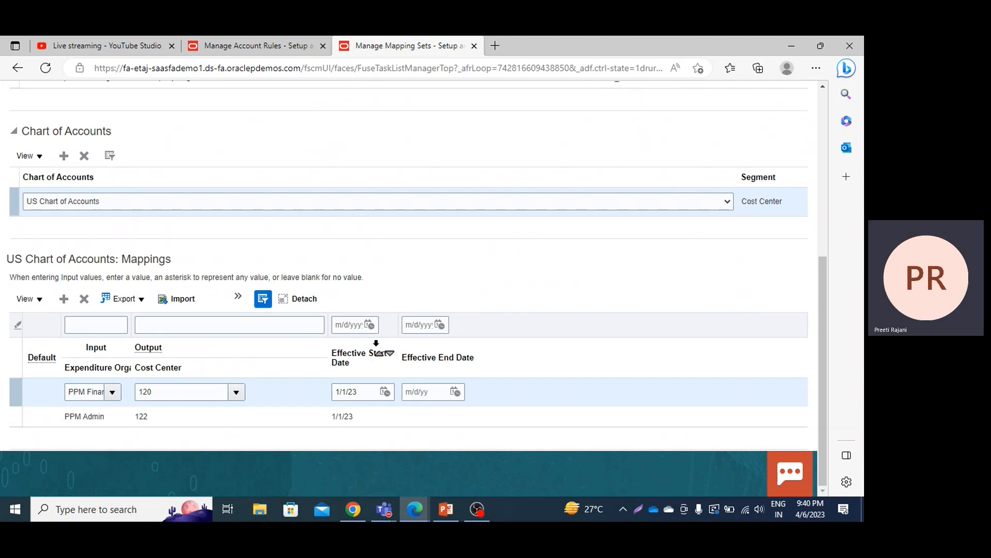
pyautogui.click(275, 45)
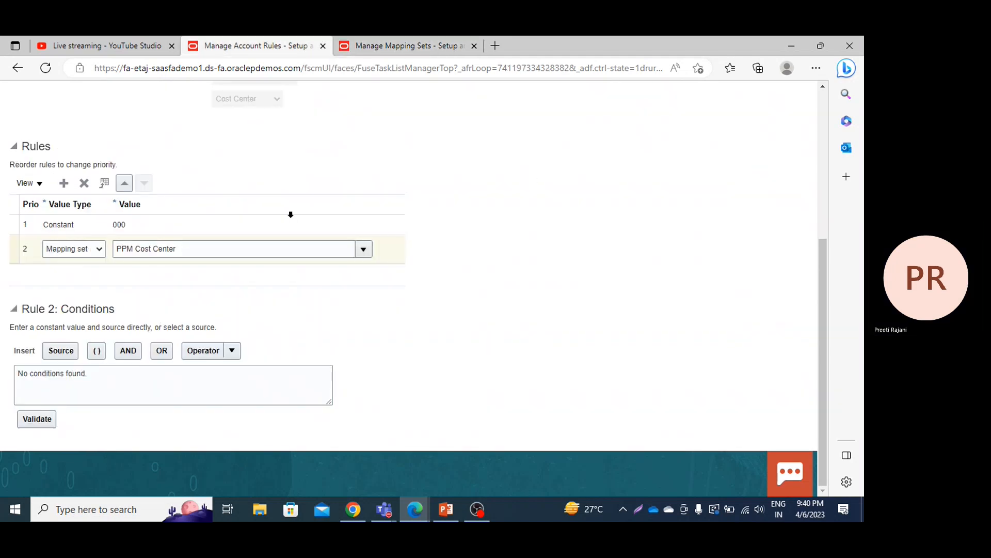
# Step: Save and close the PPM Cost Center account rule
pyautogui.scroll(2, 473, 302)
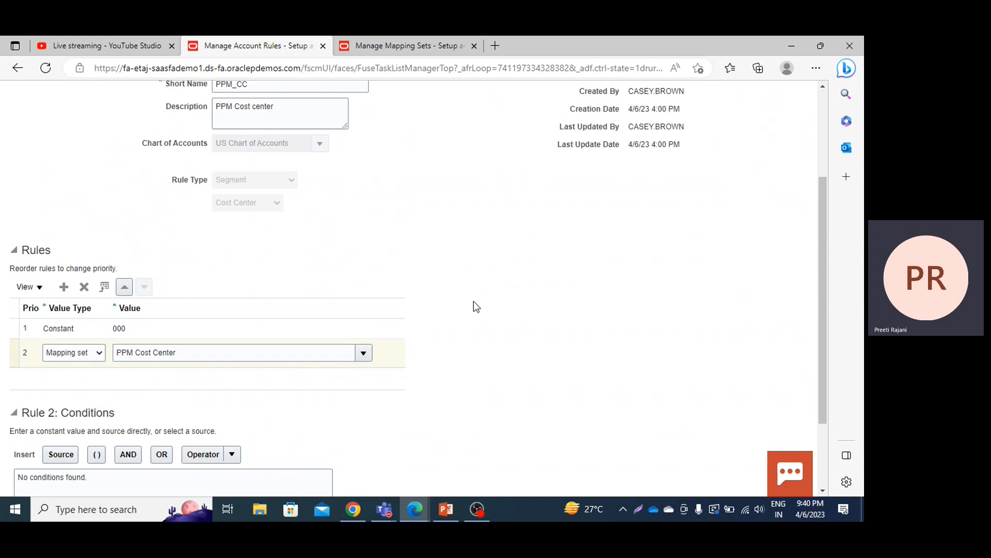
pyautogui.scroll(3, 473, 302)
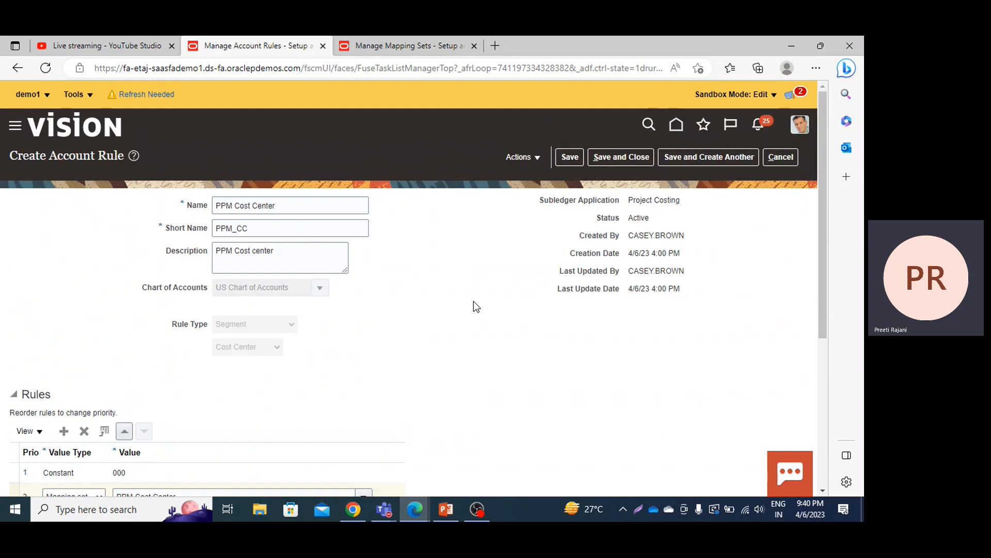
pyautogui.click(617, 160)
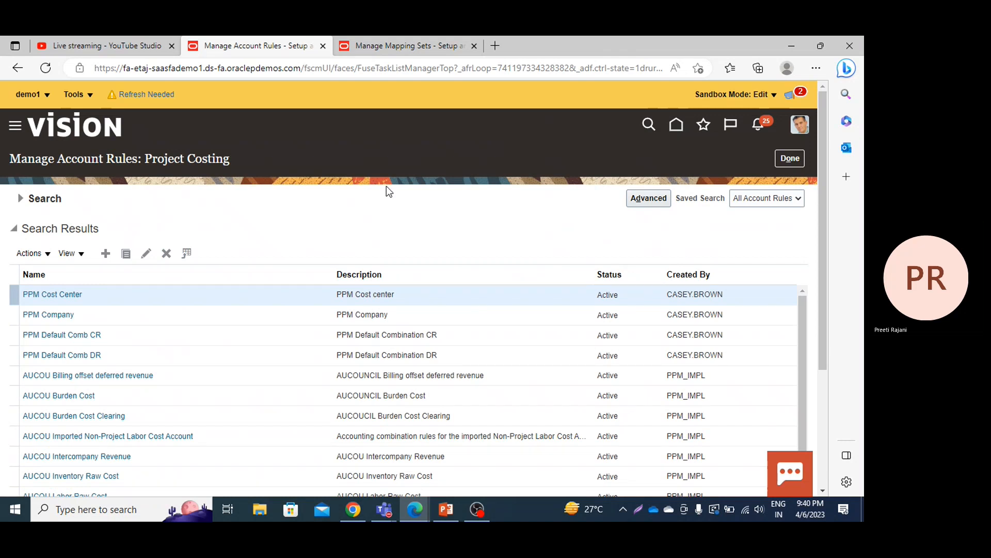
# Step: Create a new Project Costing account rule and name it PPM Accounts
pyautogui.click(106, 253)
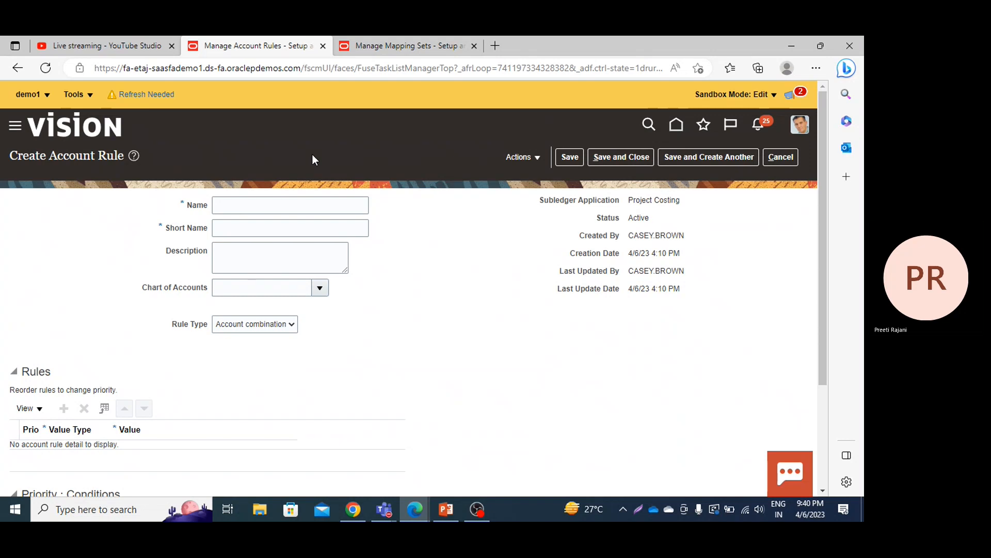
pyautogui.click(260, 208)
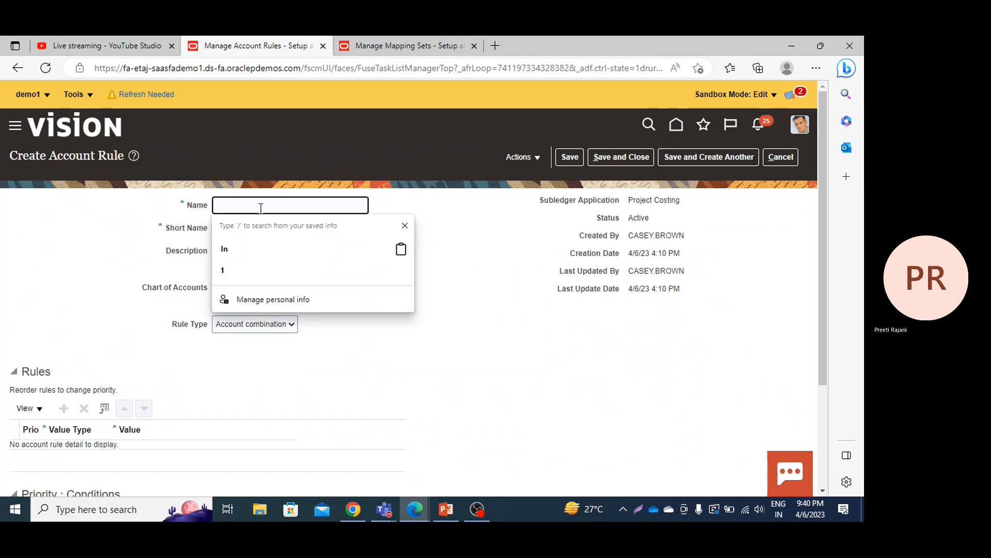
pyautogui.write('PPM A')
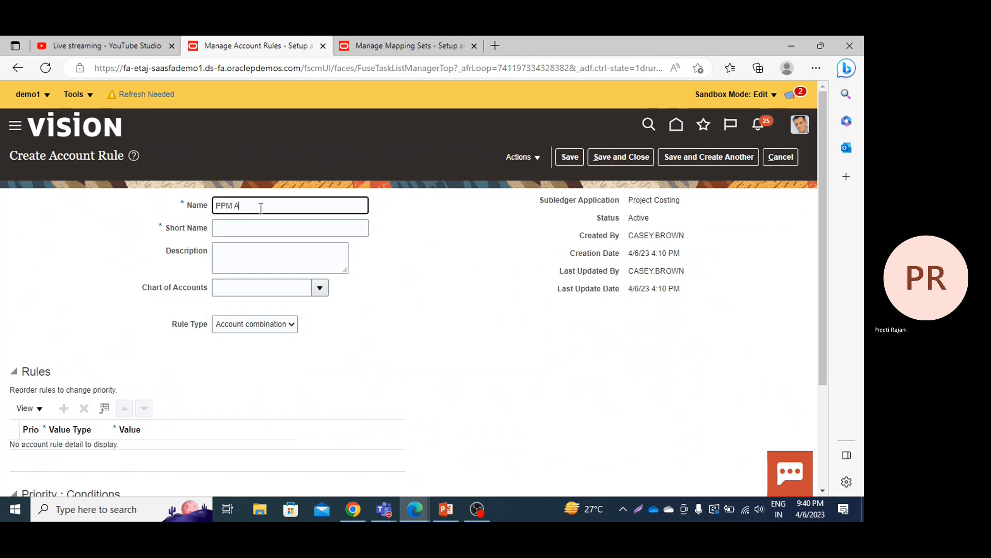
pyautogui.write('ccounts')
# Step: Enter PPM _ACC as the short name of the PPM Accounts rule
pyautogui.click(257, 224)
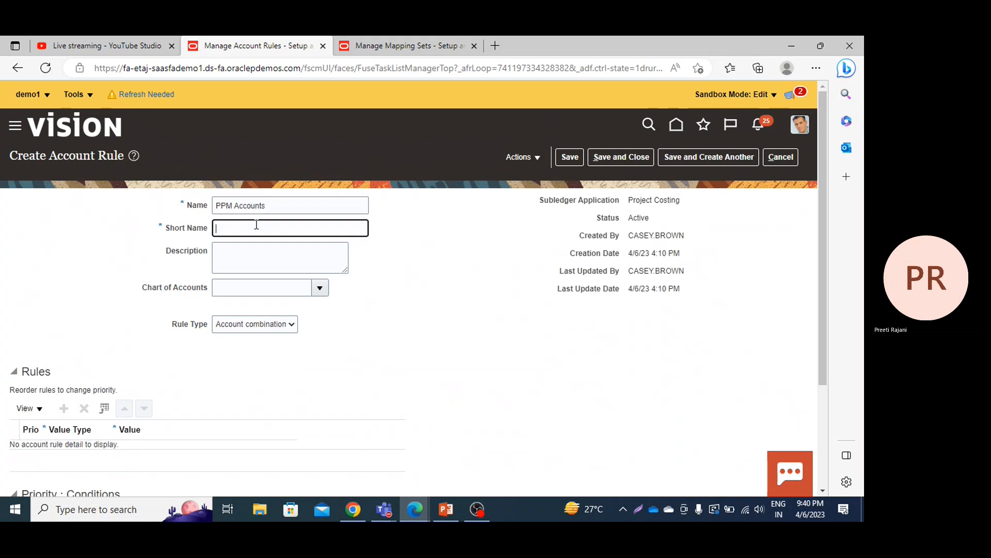
pyautogui.write('PPM ')
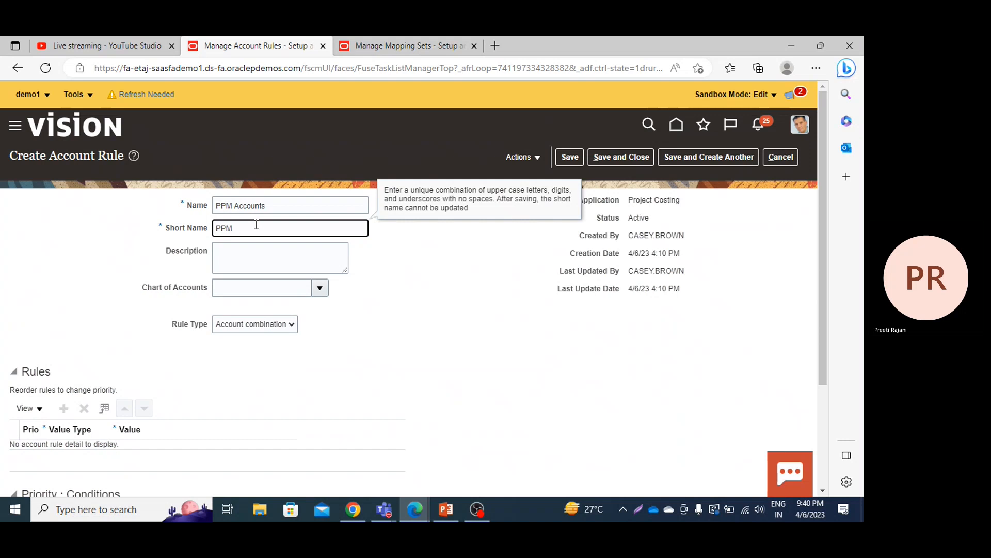
pyautogui.write('ACC')
pyautogui.press('Left')
pyautogui.press('Left')
pyautogui.press('Left')
pyautogui.write('_')
# Step: Fill in the account rule's description as PPM Accounts
pyautogui.click(235, 267)
pyautogui.write('PPM')
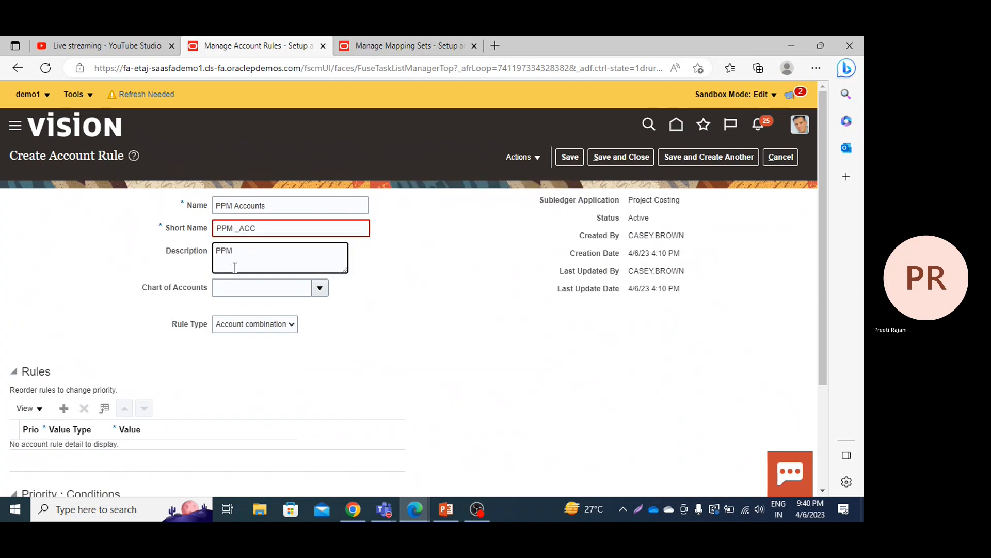
pyautogui.click(239, 229)
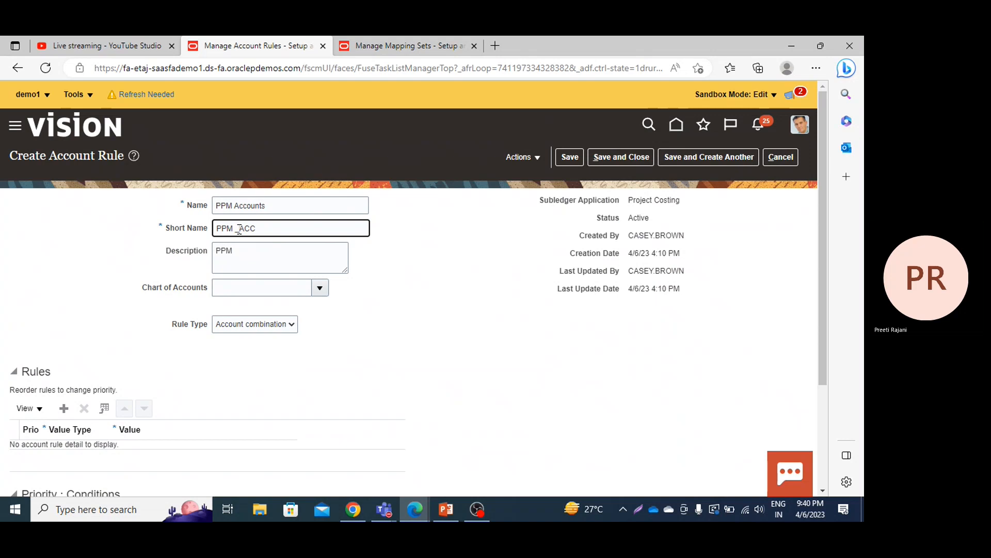
pyautogui.click(239, 247)
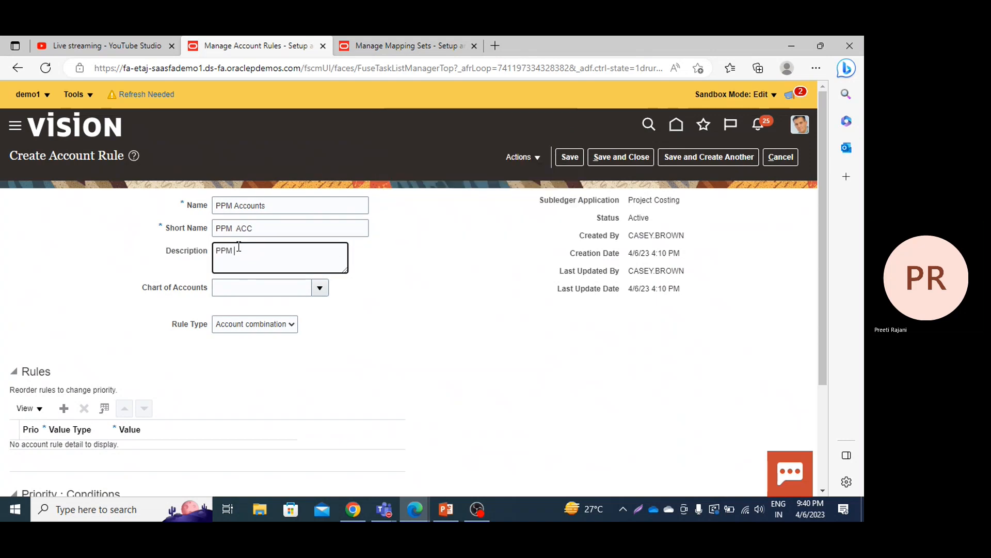
pyautogui.write('Acco')
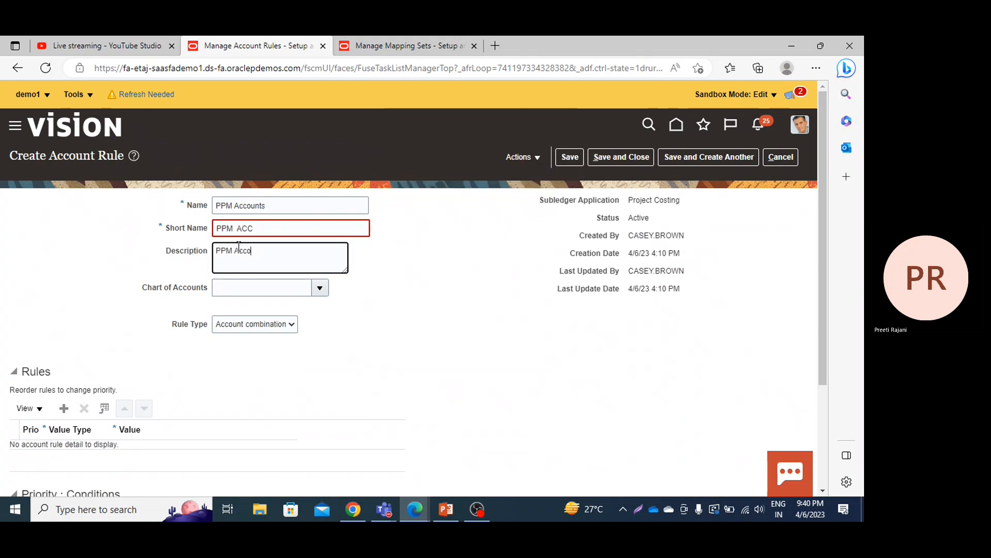
pyautogui.write('unts')
# Step: Select US Chart of Accounts as the chart of accounts for the new rule
pyautogui.click(319, 290)
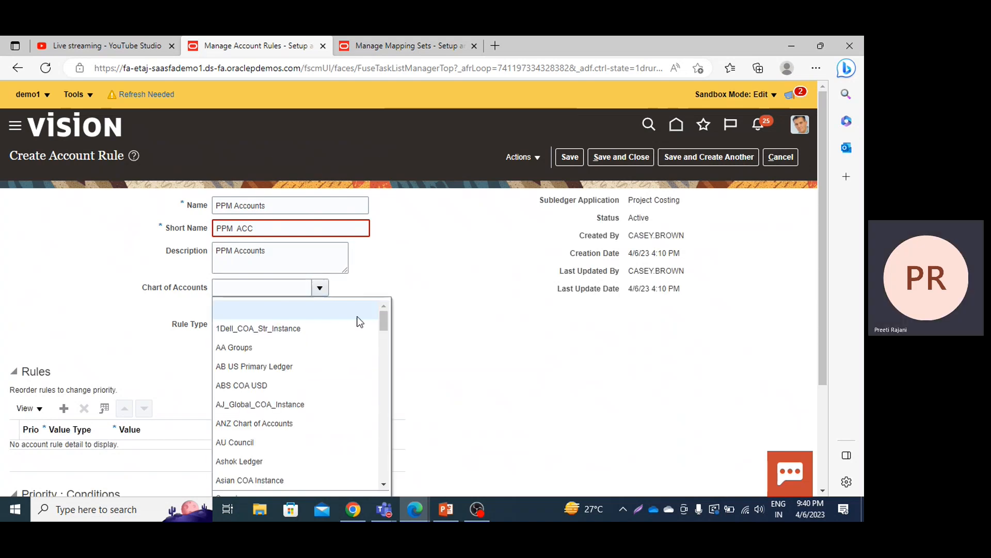
pyautogui.moveTo(382, 323); pyautogui.dragTo(386, 459)
pyautogui.click(383, 485)
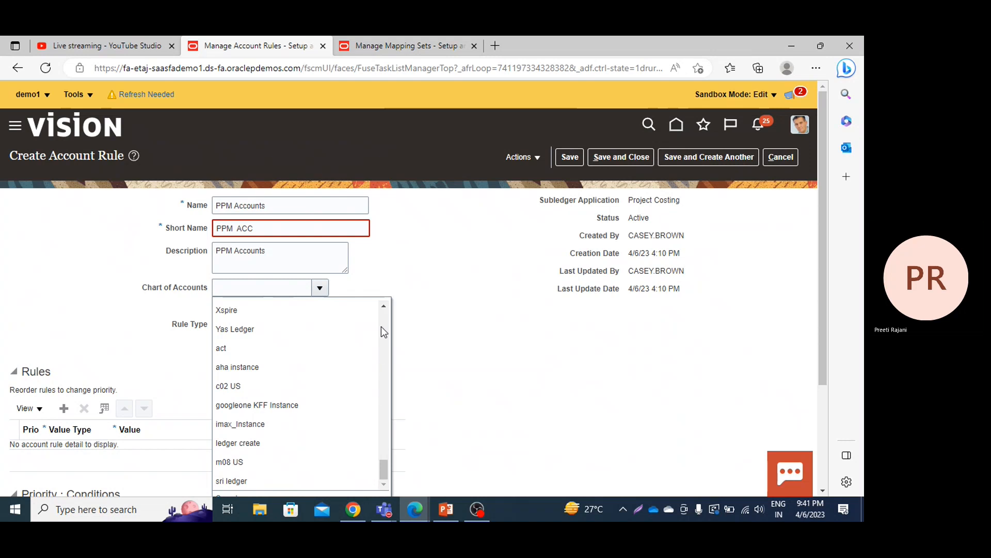
pyautogui.scroll(2, 377, 393)
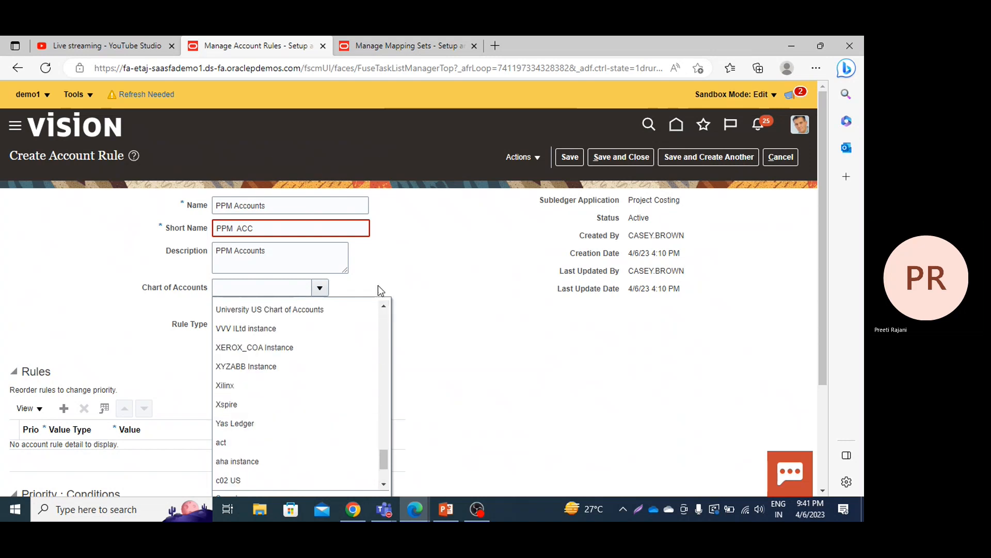
pyautogui.click(383, 309)
pyautogui.click(253, 323)
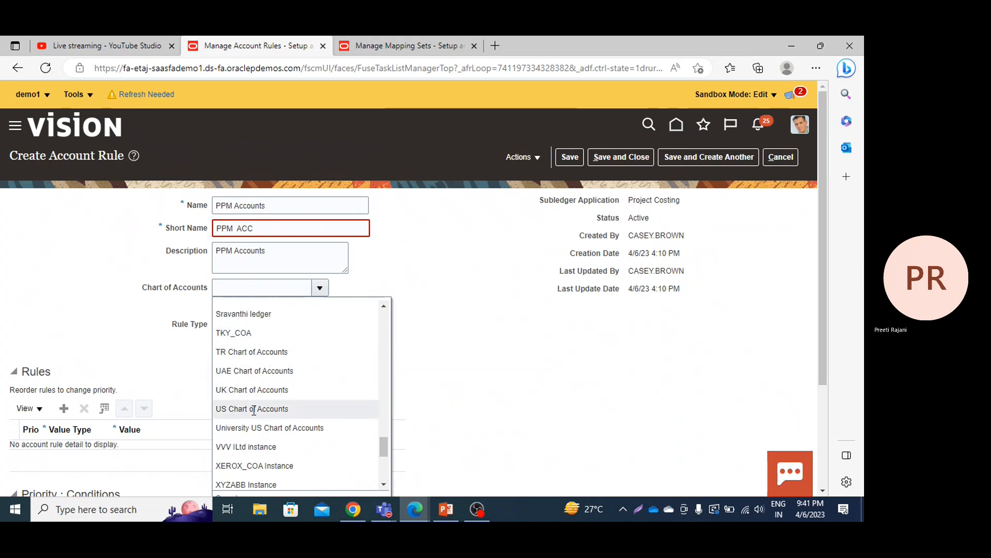
pyautogui.click(253, 407)
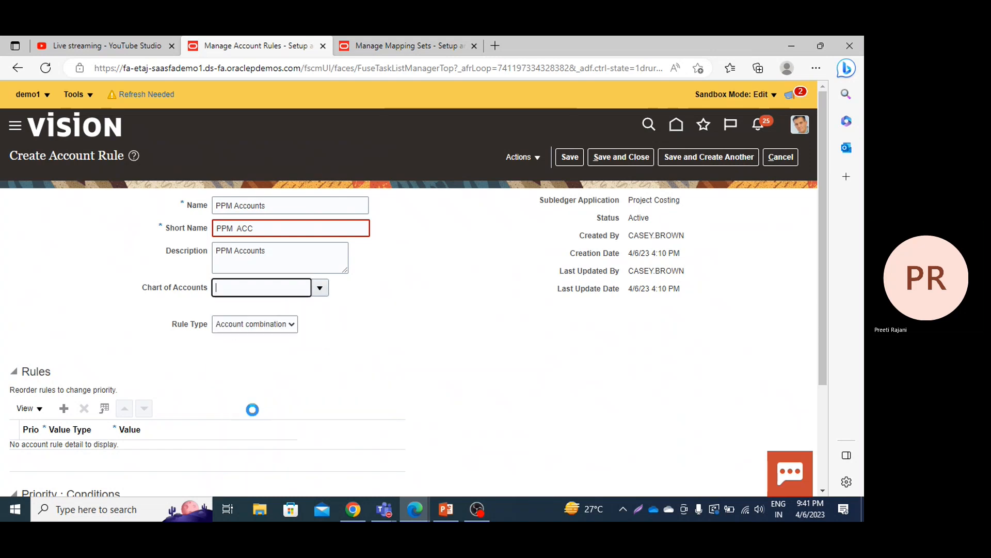
# Step: Set the rule type to Segment and choose Natural Account Segment for it
pyautogui.click(254, 324)
pyautogui.click(242, 350)
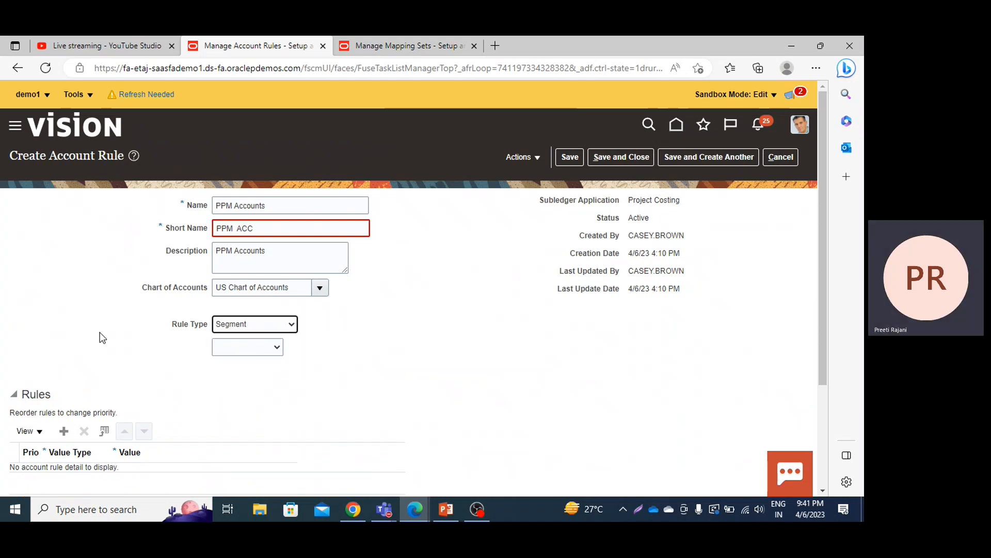
pyautogui.press('Down')
pyautogui.press('Up')
pyautogui.click(307, 348)
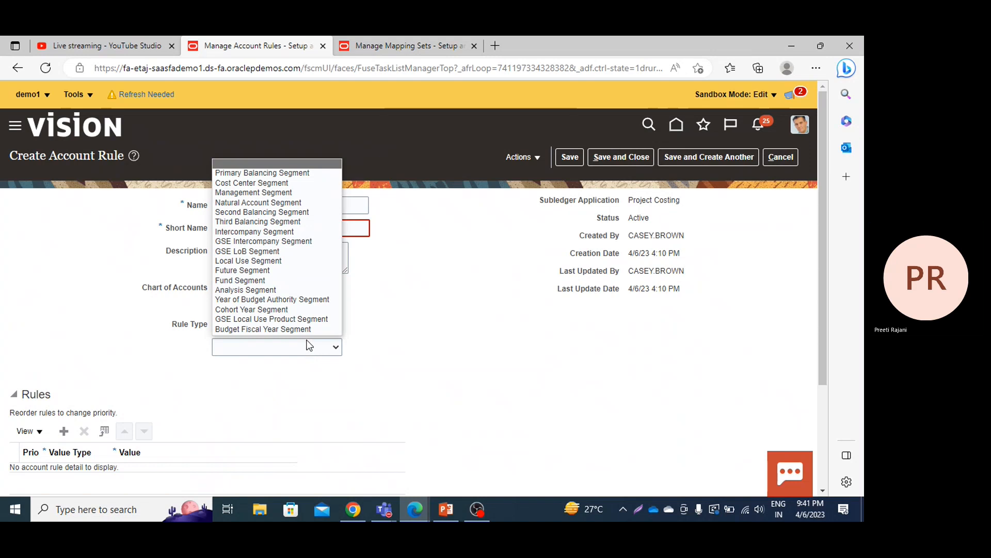
pyautogui.click(276, 202)
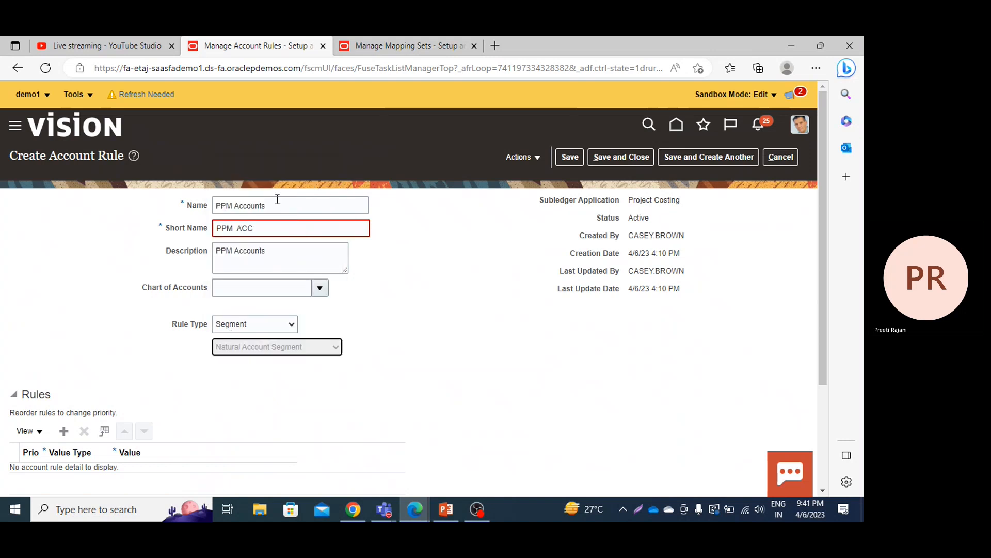
# Step: Correct the account rule's short name to PPMACC, without spaces
pyautogui.click(259, 231)
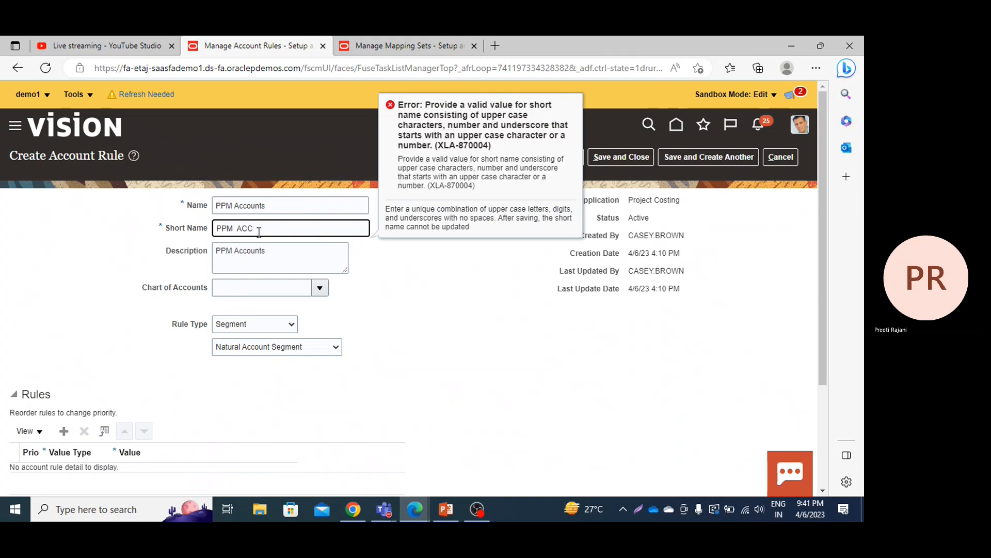
pyautogui.press('BackSpace')
pyautogui.press('BackSpace')
pyautogui.press('BackSpace')
pyautogui.write('ACC')
pyautogui.click(423, 267)
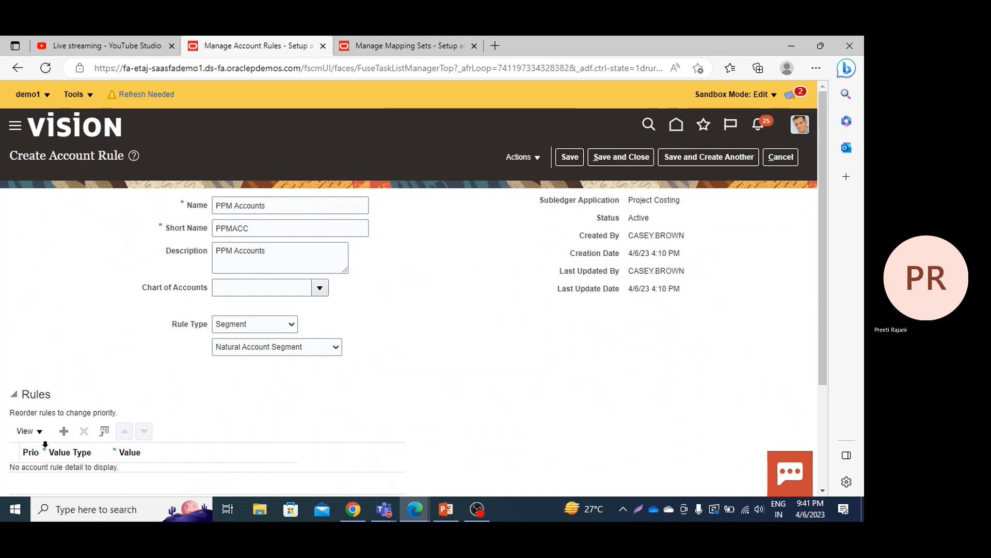
# Step: Add and remove an empty rule line, and set the rule's chart of accounts to US Chart of Accounts
pyautogui.click(63, 431)
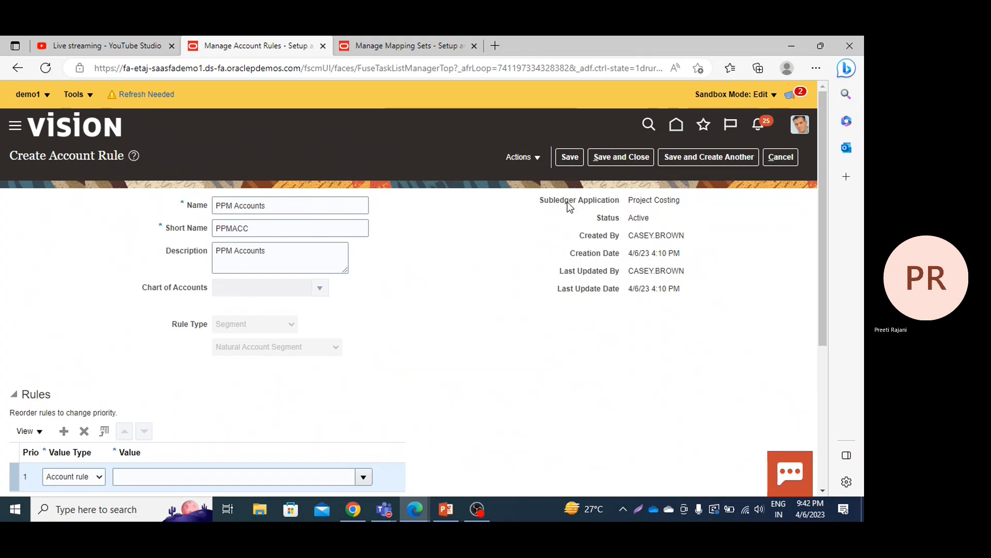
pyautogui.click(84, 433)
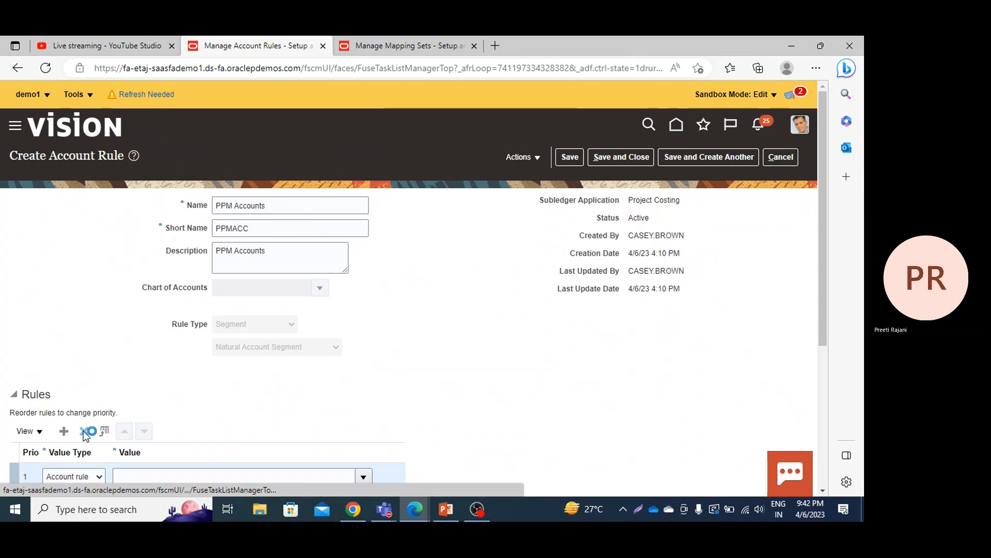
pyautogui.click(303, 290)
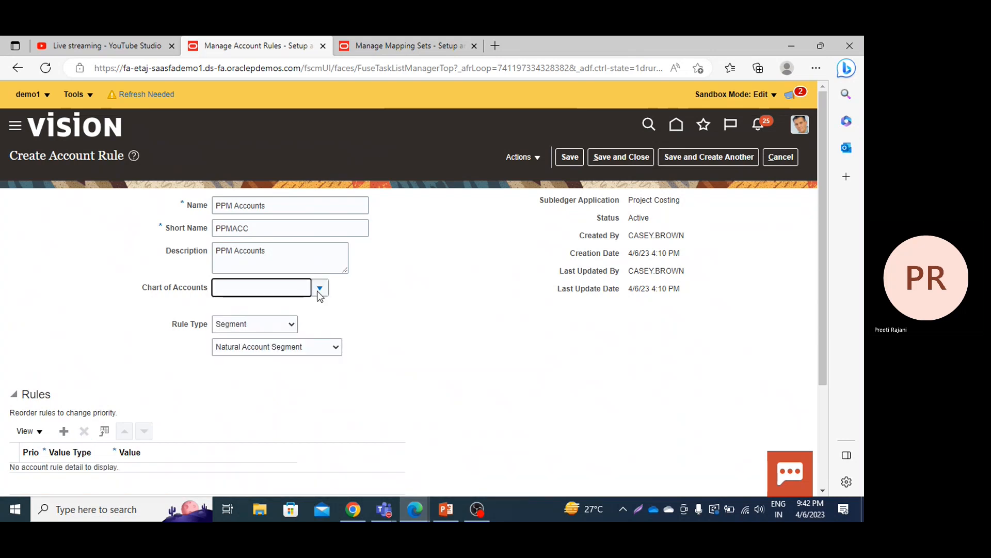
pyautogui.click(318, 289)
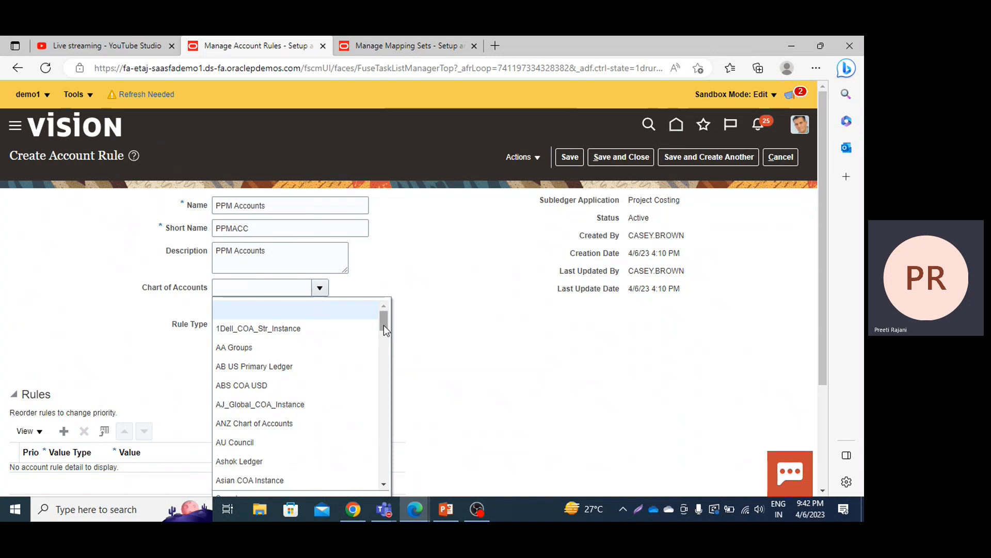
pyautogui.moveTo(383, 324); pyautogui.dragTo(384, 388)
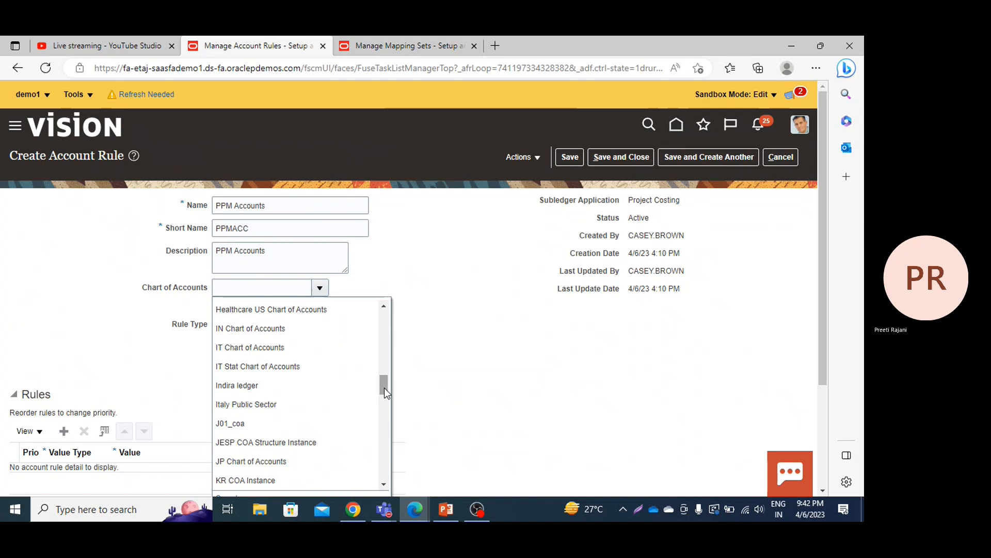
pyautogui.moveTo(384, 387); pyautogui.dragTo(387, 420)
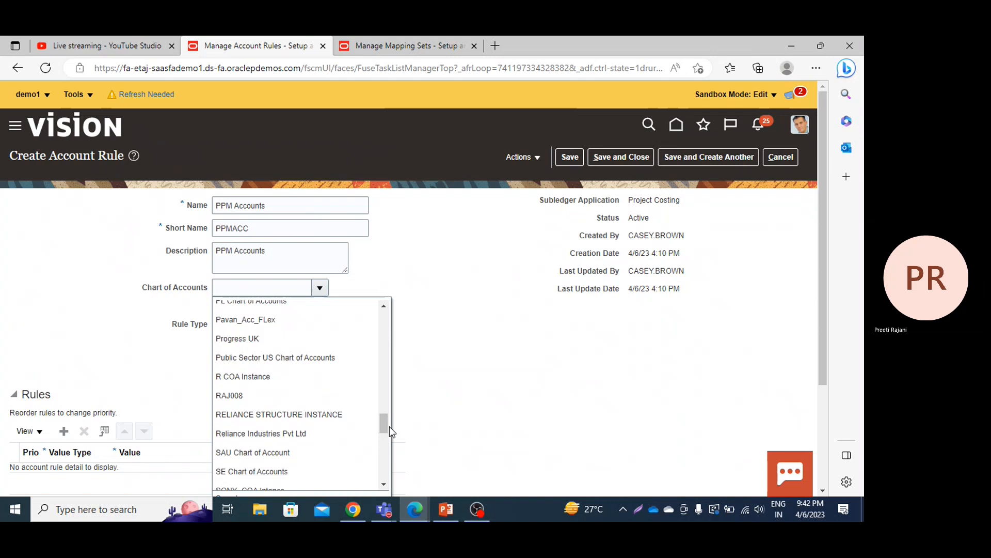
pyautogui.moveTo(390, 431); pyautogui.dragTo(387, 447)
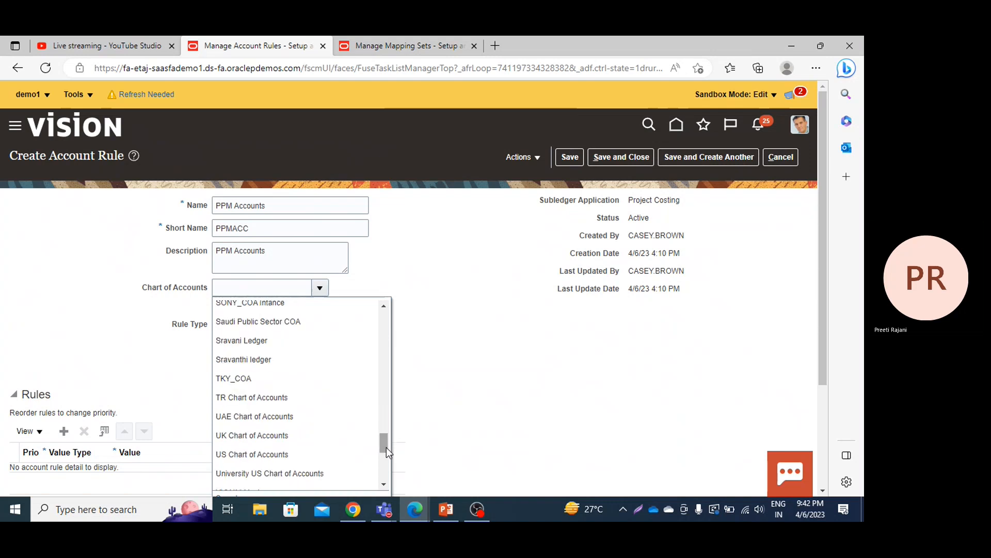
pyautogui.click(327, 454)
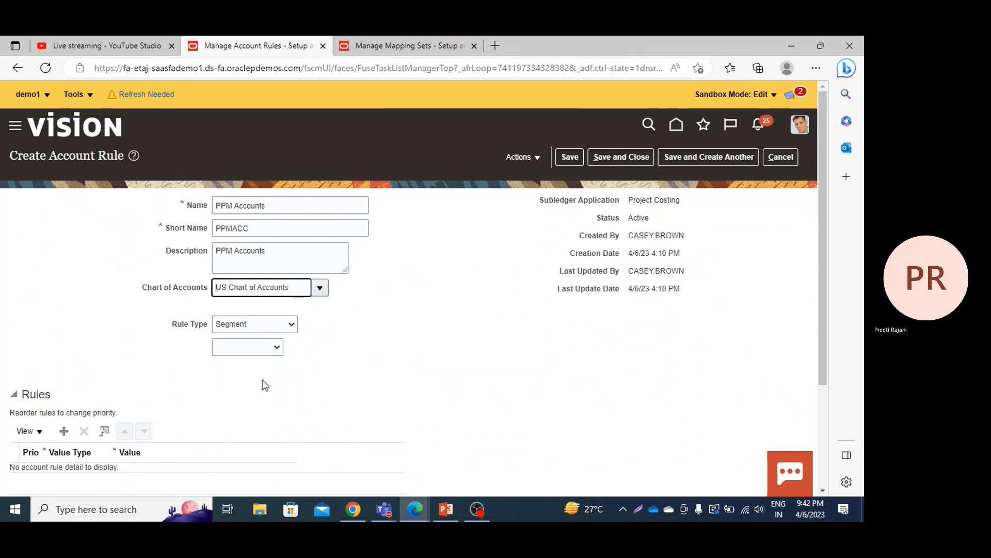
# Step: Choose Account as the segment for the PPM Accounts rule
pyautogui.click(249, 343)
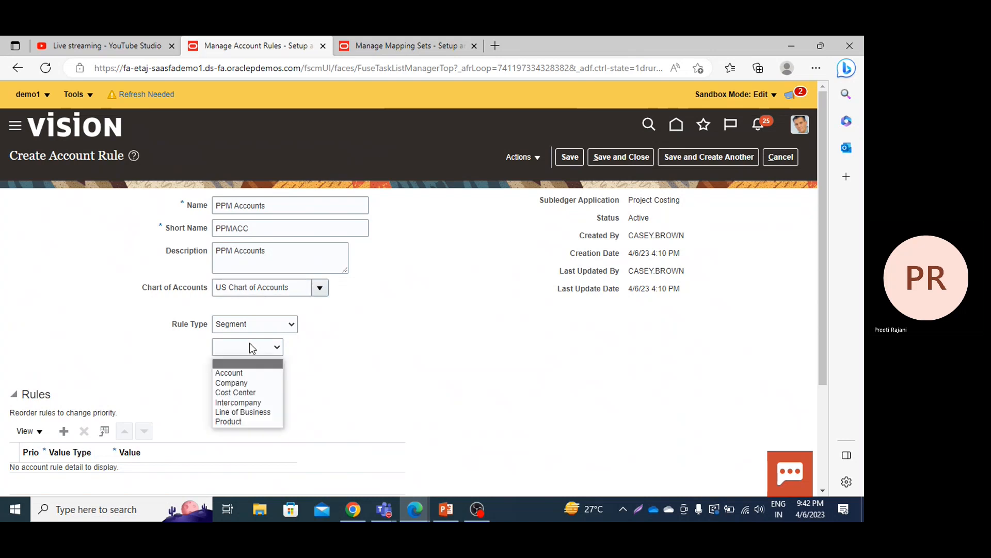
pyautogui.click(246, 374)
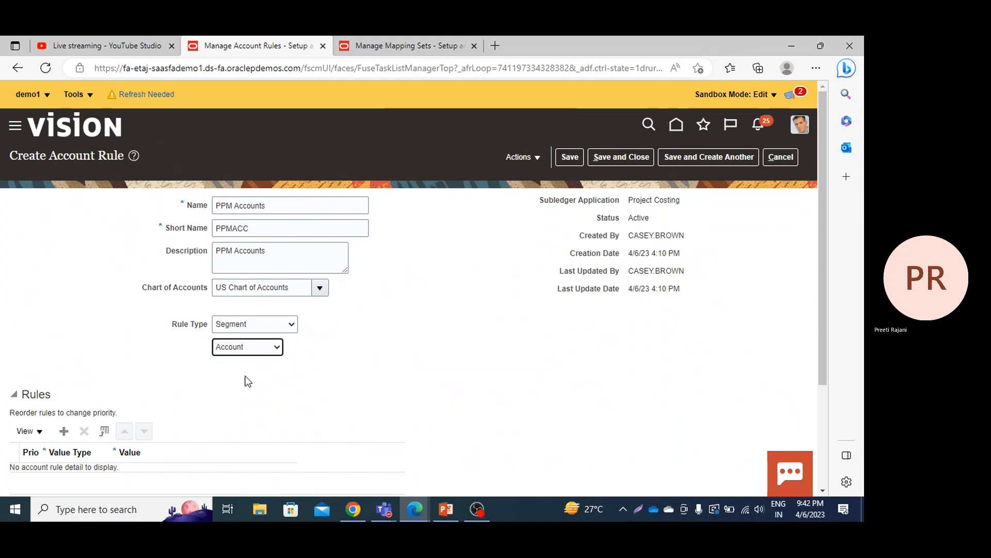
pyautogui.click(186, 352)
# Step: Add a rule line to the PPM Accounts rule and set its value type to Constant
pyautogui.scroll(-2, 187, 351)
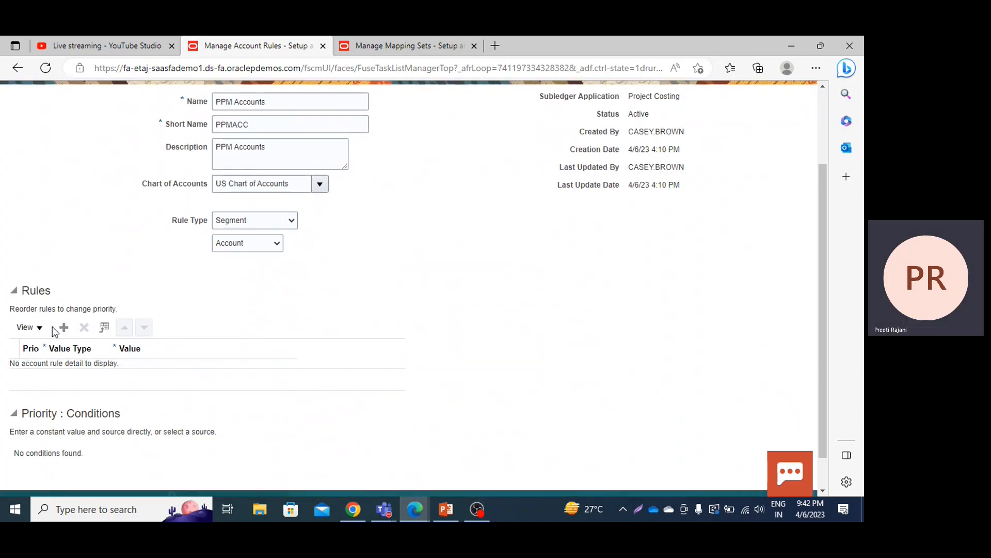
pyautogui.click(63, 328)
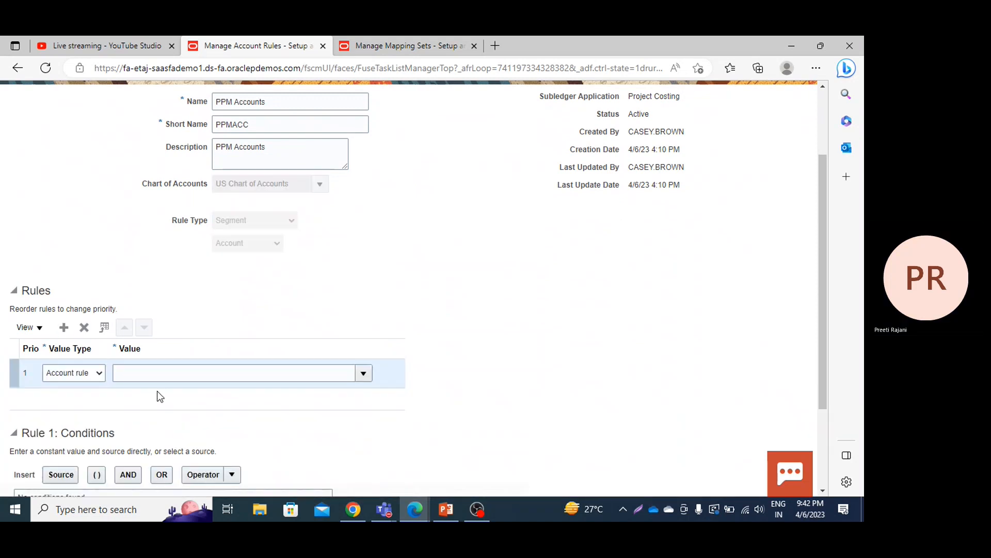
pyautogui.click(90, 377)
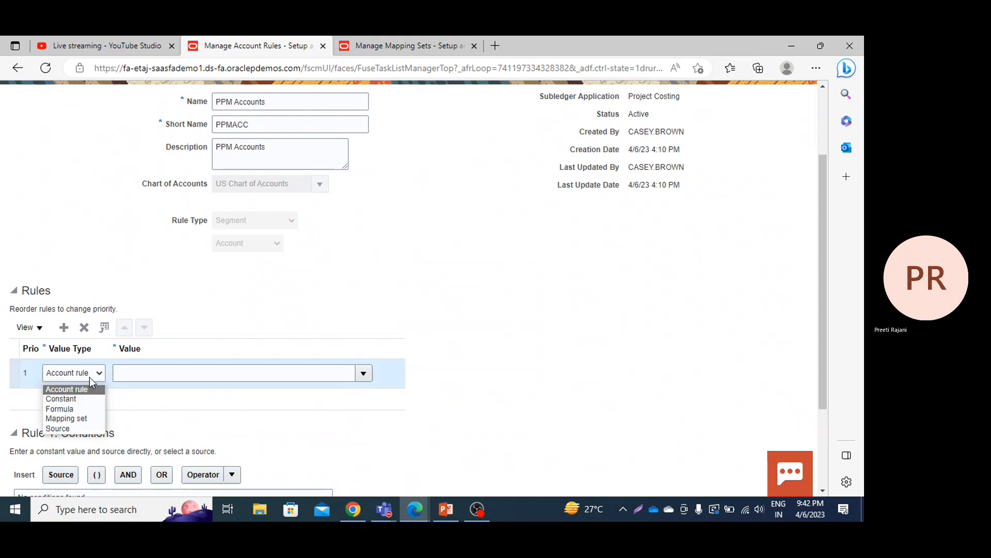
pyautogui.click(72, 399)
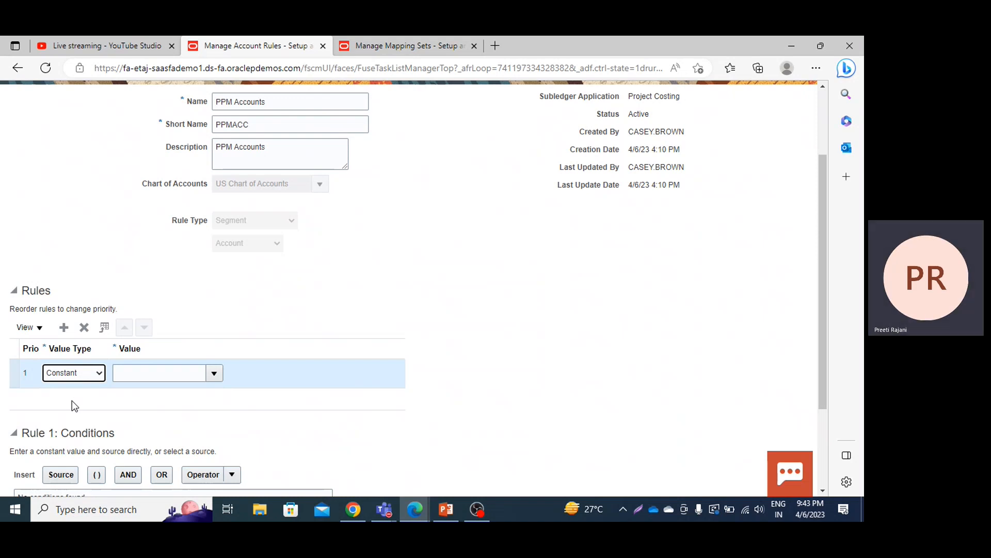
# Step: Search the account values for the description CIP and set the rule line's value to 15400
pyautogui.click(211, 379)
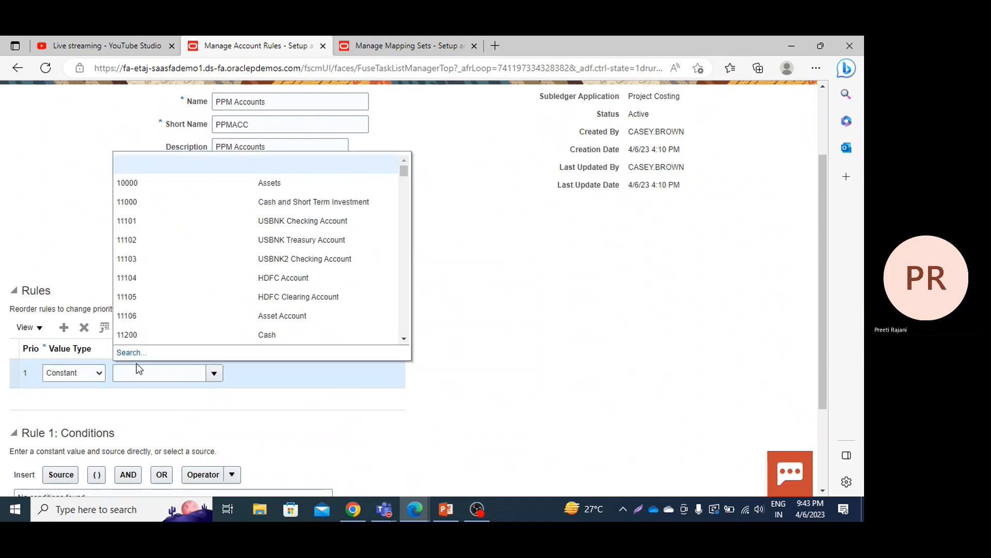
pyautogui.click(127, 355)
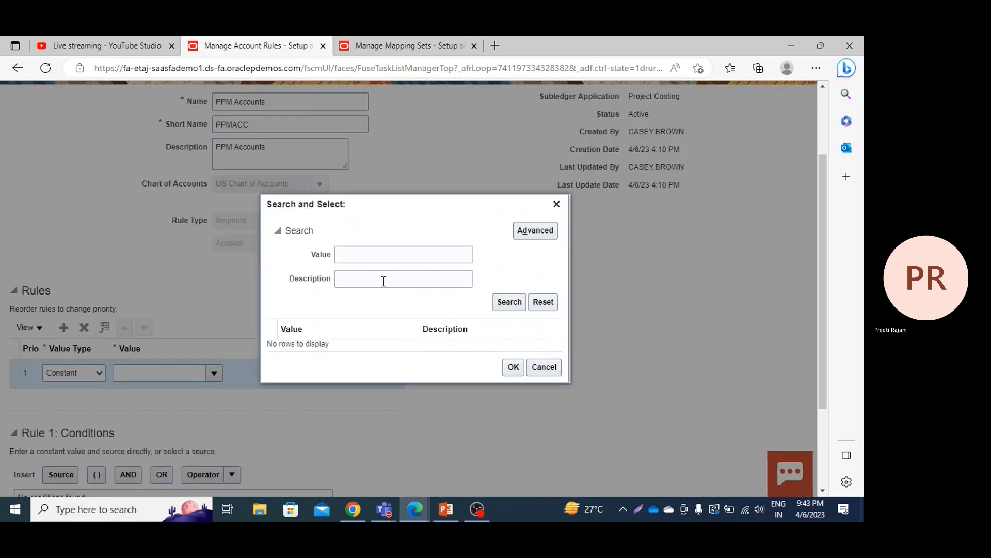
pyautogui.click(383, 281)
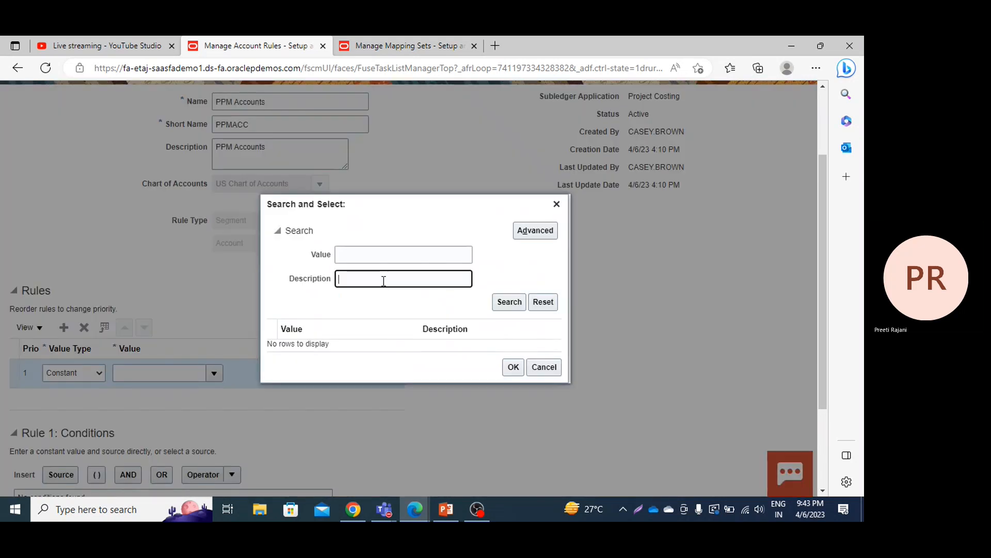
pyautogui.write('CIP')
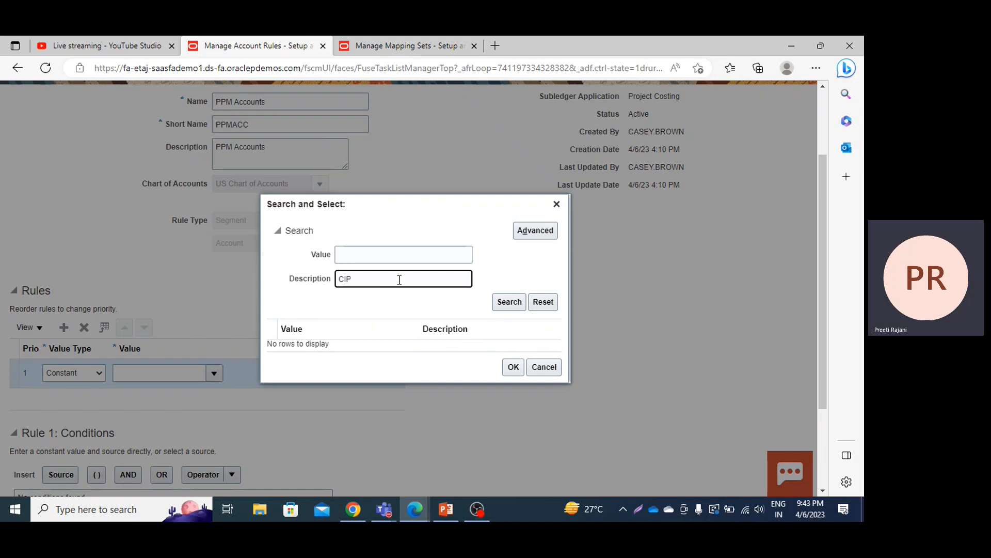
pyautogui.click(517, 304)
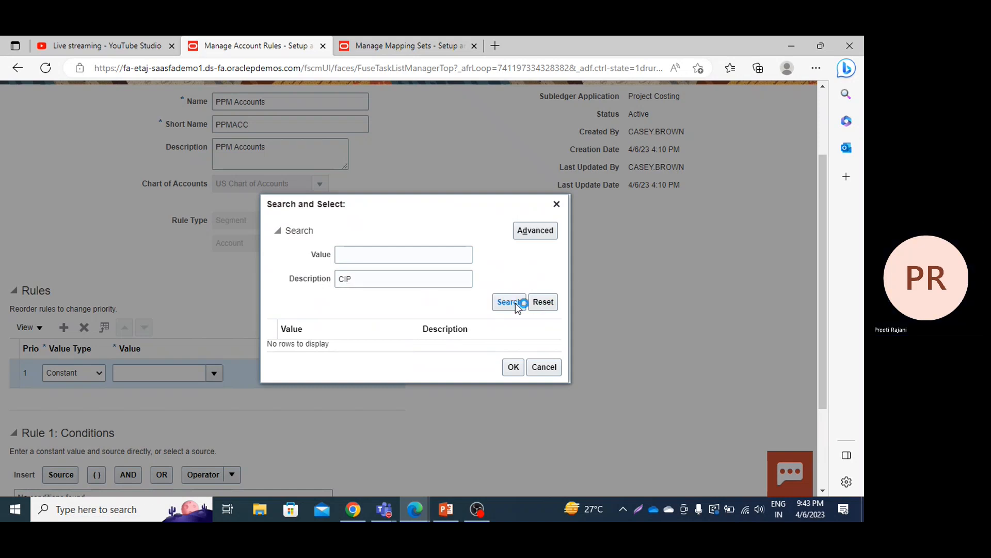
pyautogui.click(406, 338)
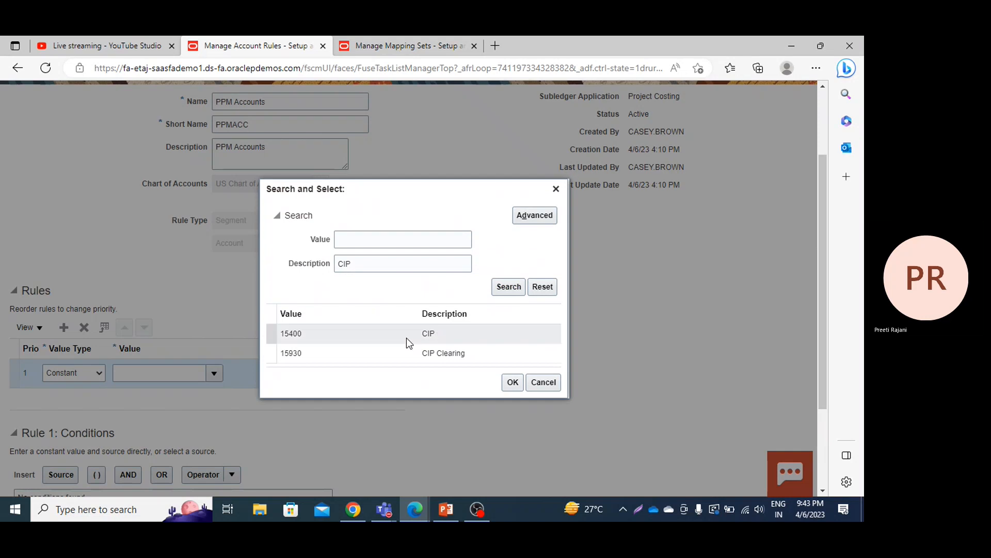
pyautogui.click(513, 383)
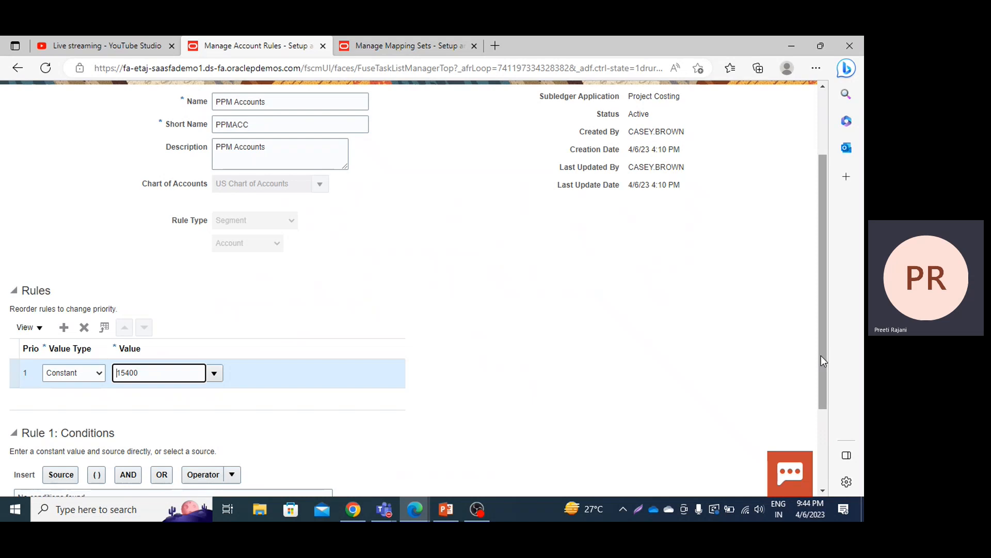
# Step: Search by name for %Task% among the sources available for the rule 1 condition
pyautogui.moveTo(823, 361); pyautogui.dragTo(824, 405)
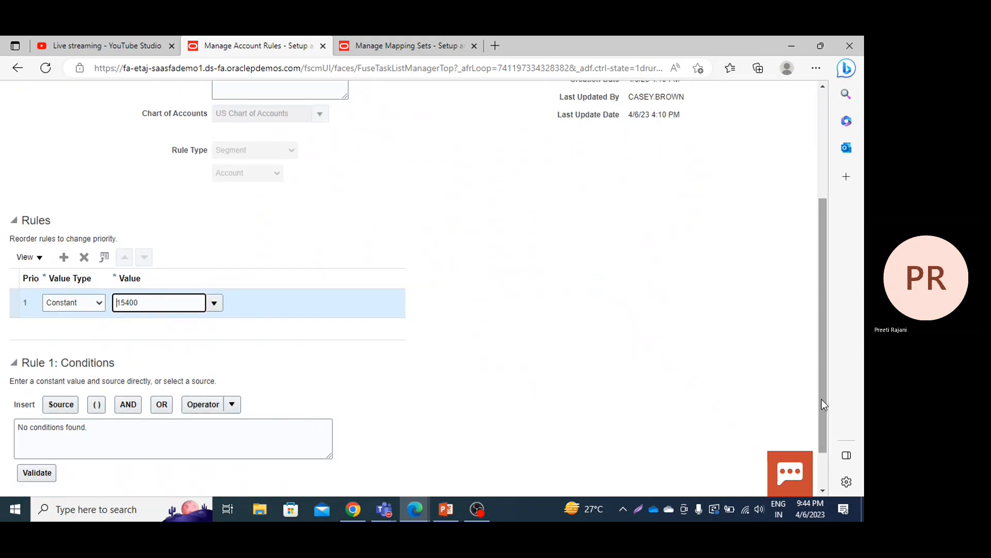
pyautogui.click(58, 408)
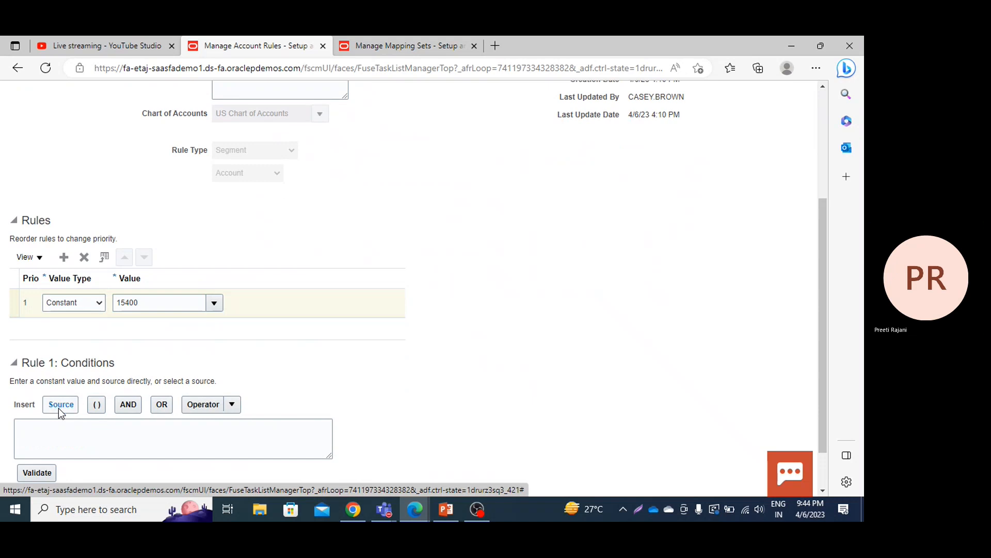
pyautogui.click(310, 243)
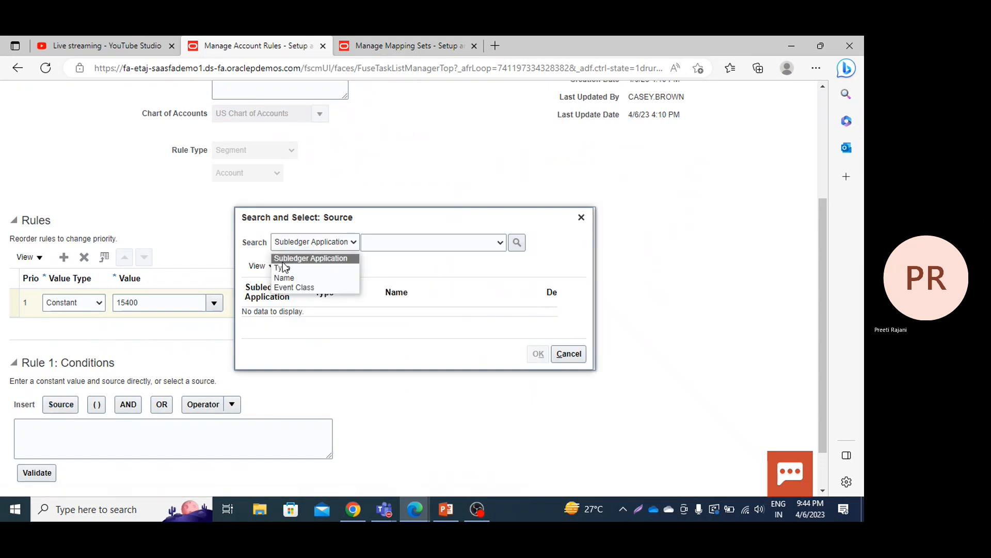
pyautogui.click(283, 279)
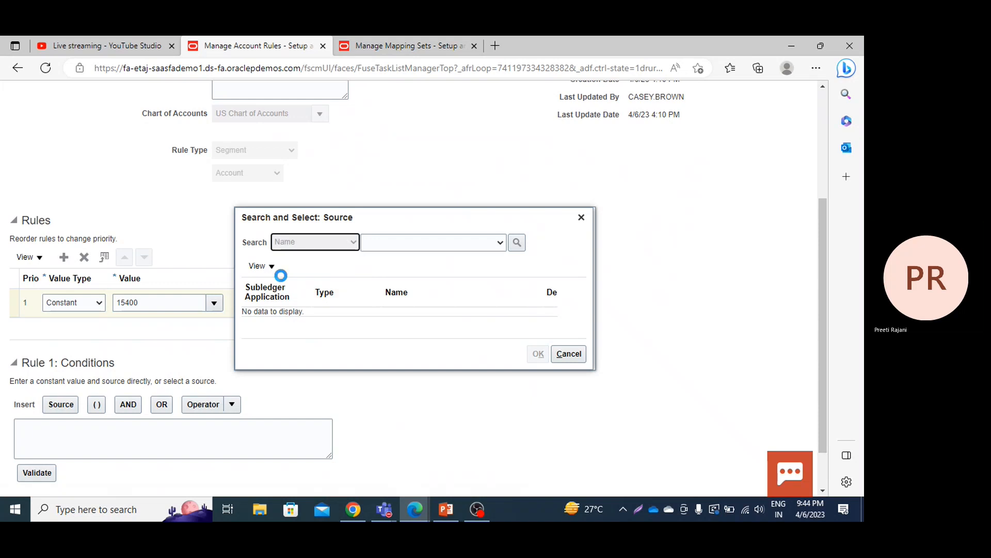
pyautogui.click(418, 242)
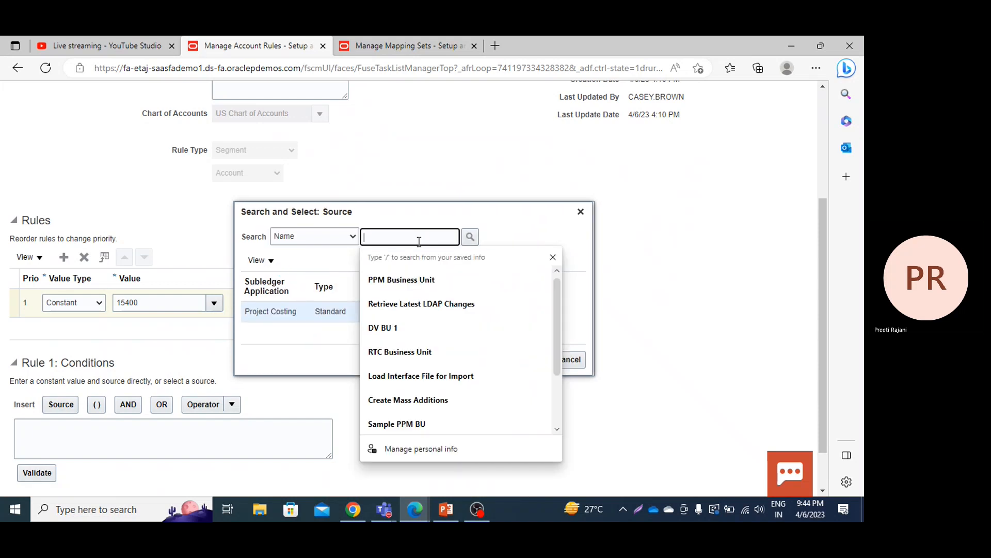
pyautogui.write('%Task')
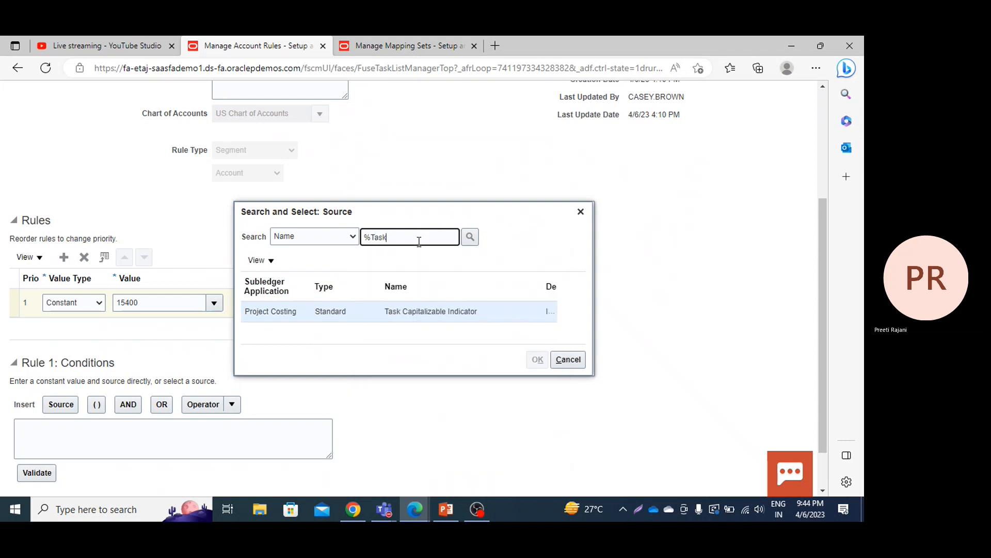
pyautogui.write('%')
pyautogui.press('Return')
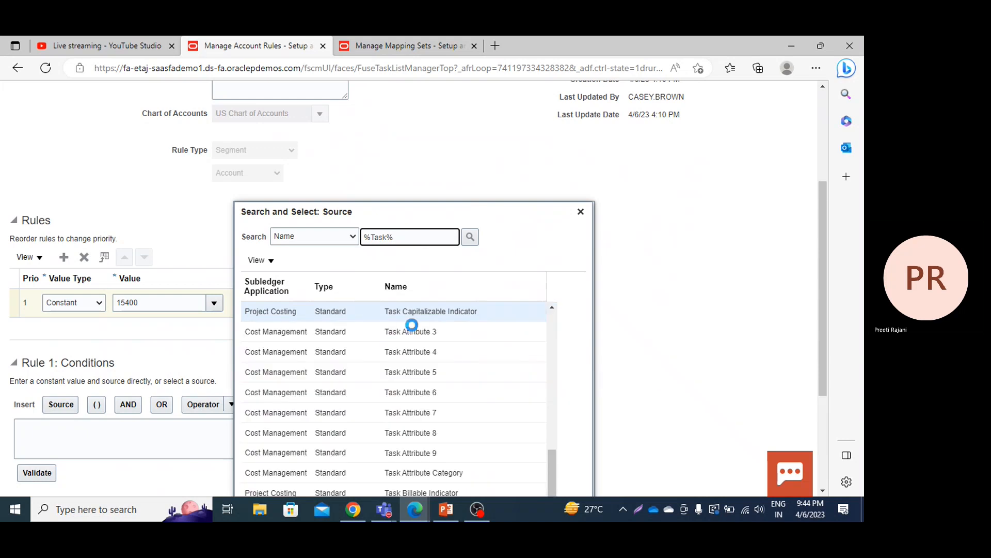
# Step: Try to insert the Project Costing source Task Capitalizable Indicator into the rule 1 condition
pyautogui.click(396, 311)
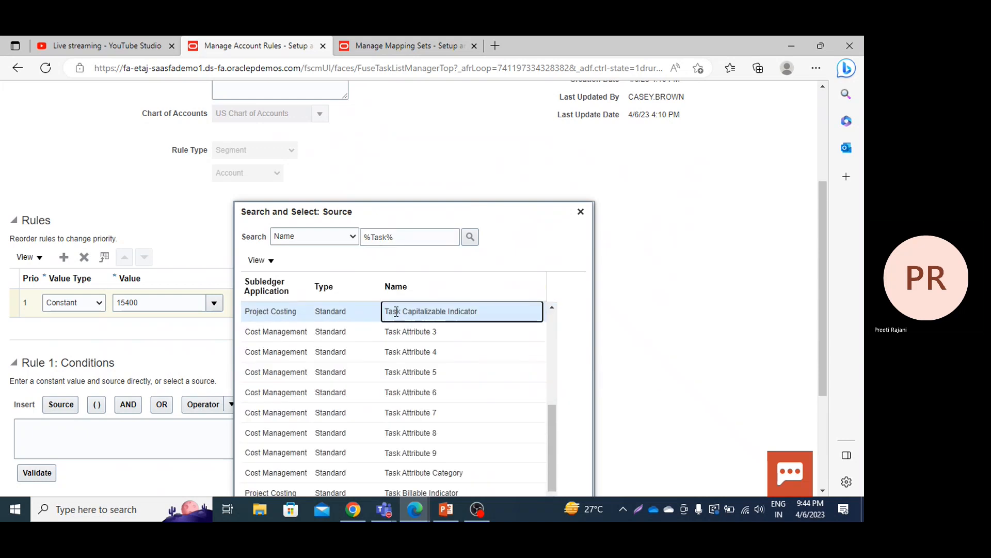
pyautogui.moveTo(823, 268); pyautogui.dragTo(837, 391)
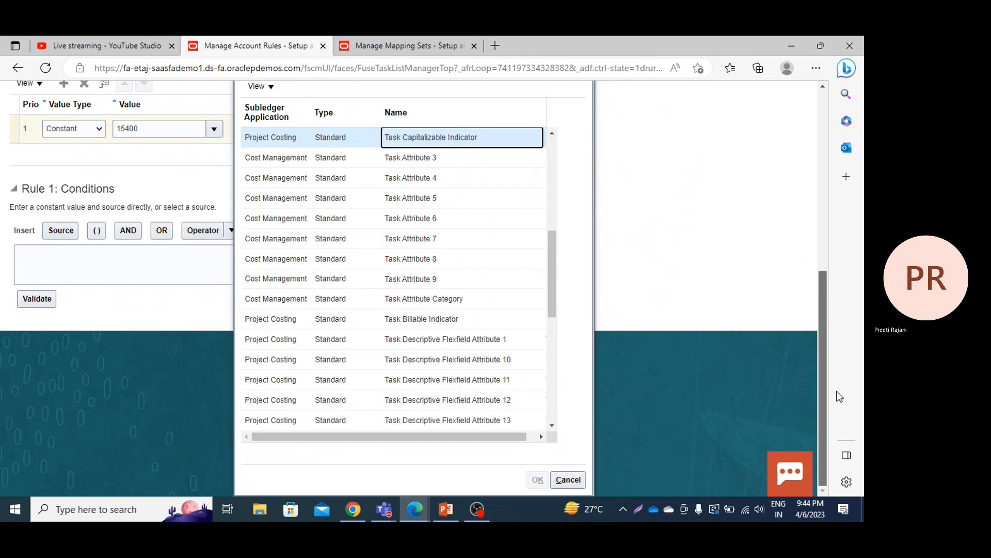
pyautogui.click(293, 137)
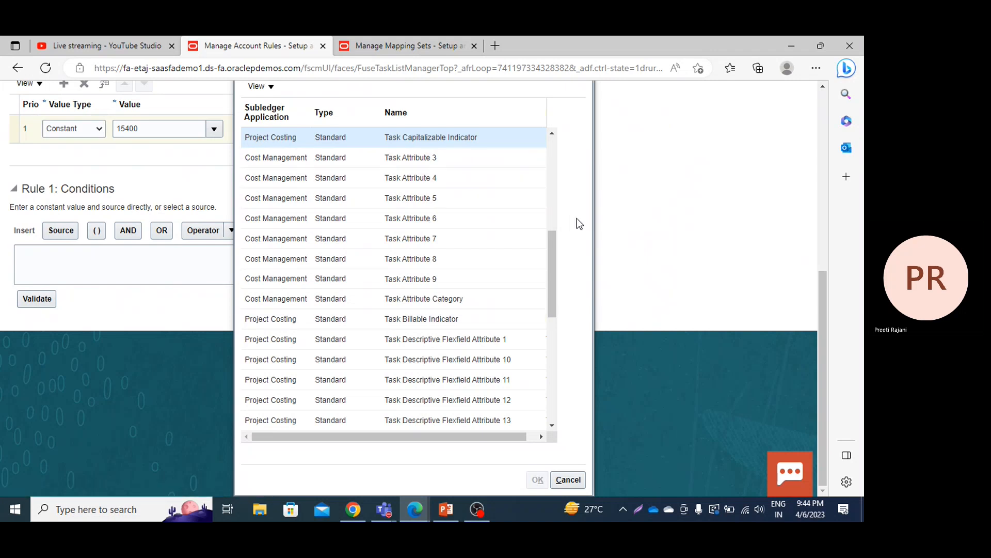
pyautogui.moveTo(555, 238); pyautogui.dragTo(552, 161)
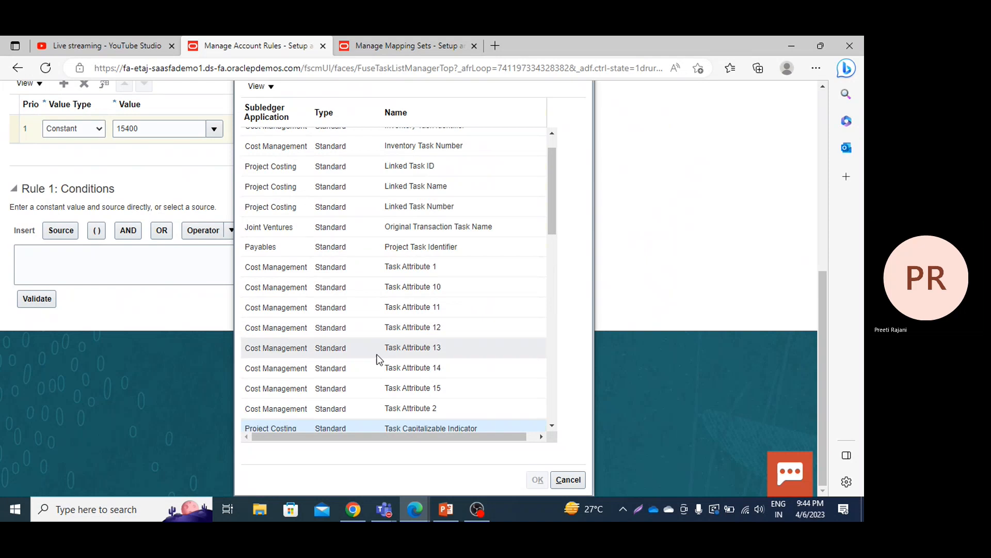
pyautogui.tripleClick(293, 433)
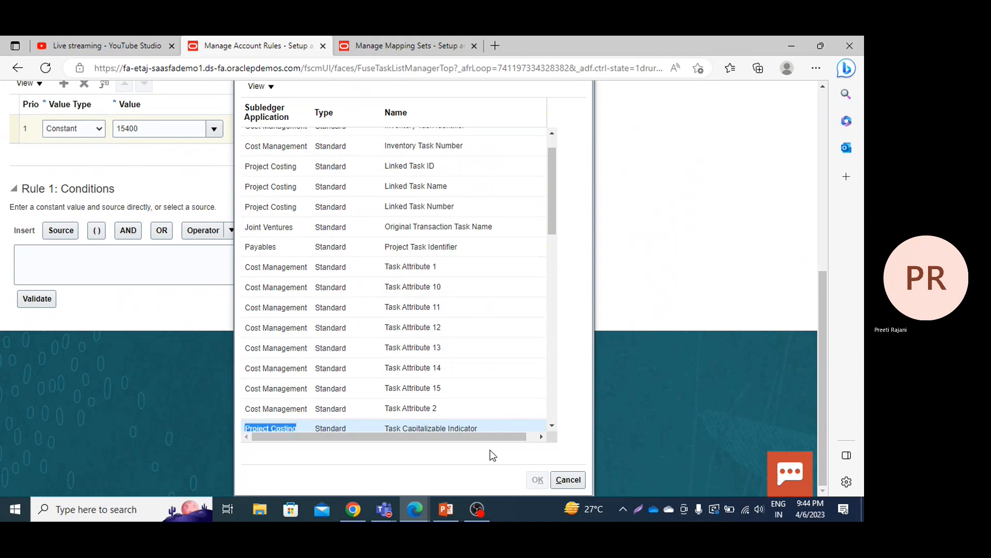
pyautogui.scroll(-3, 554, 429)
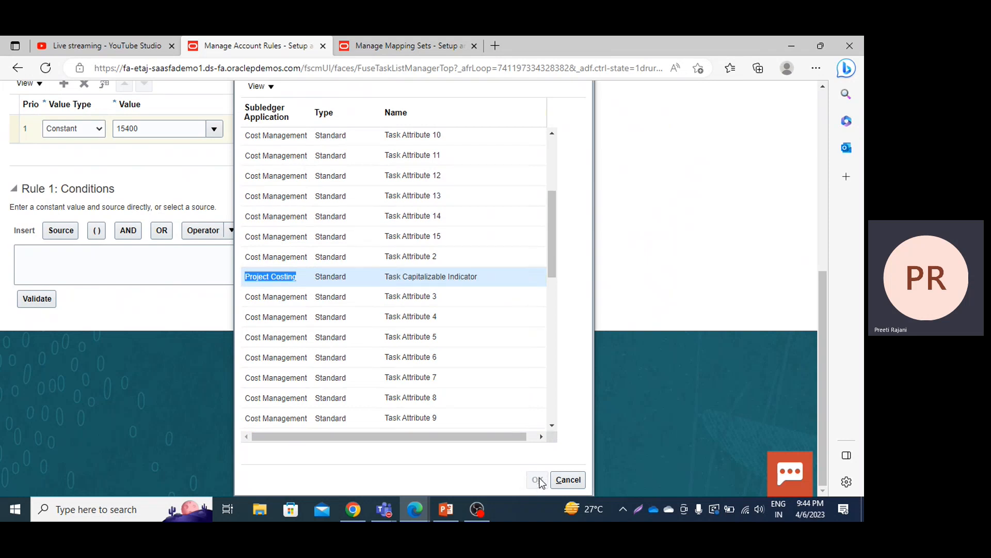
pyautogui.click(541, 479)
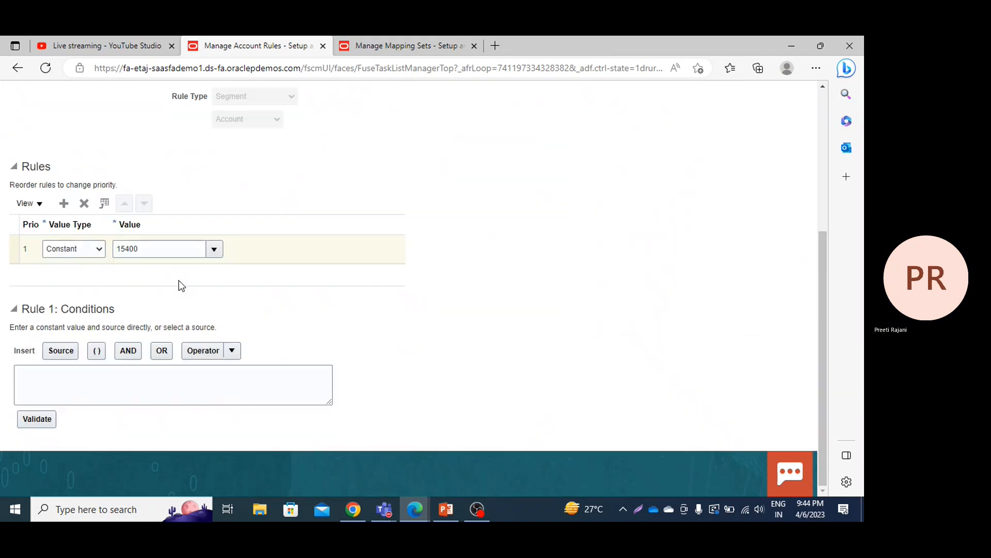
pyautogui.click(61, 350)
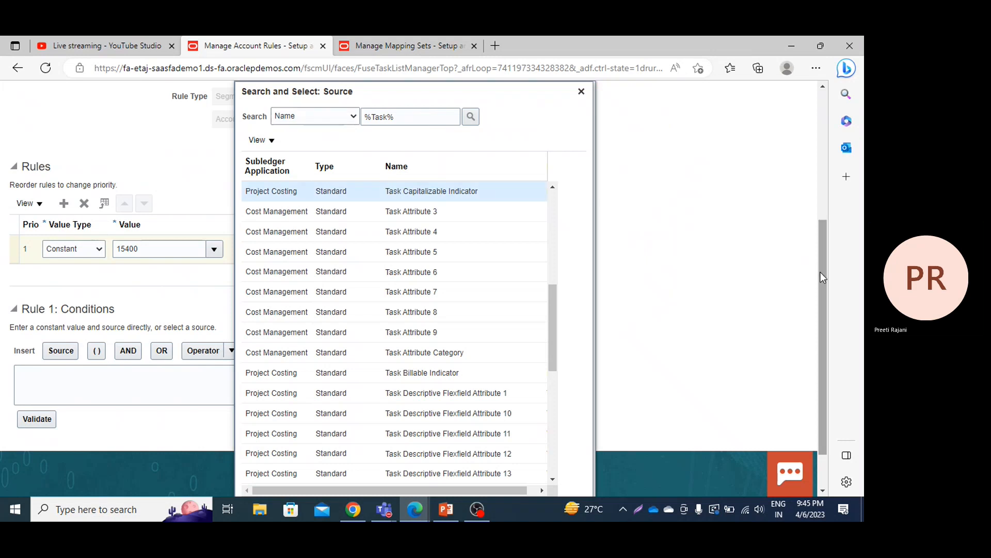
pyautogui.scroll(-2, 823, 277)
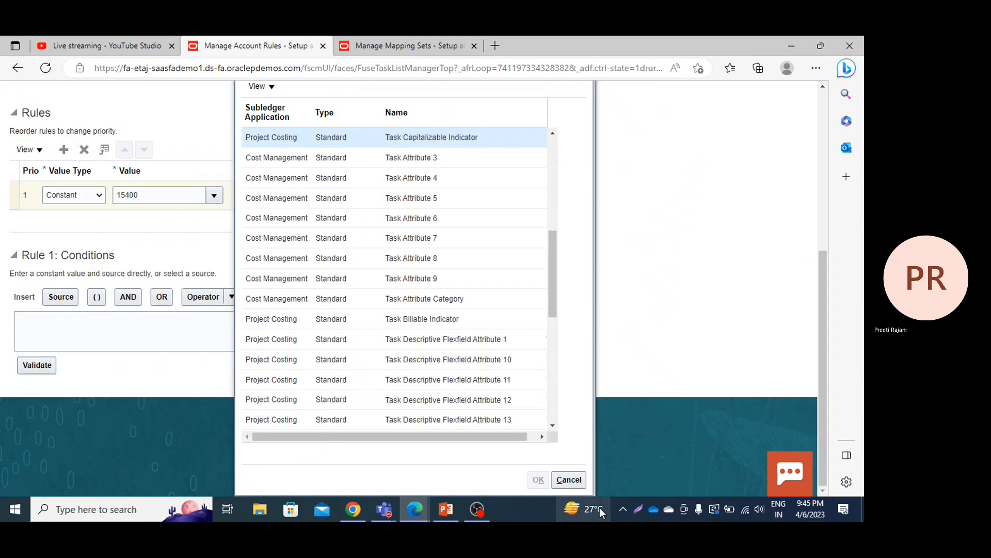
pyautogui.click(569, 479)
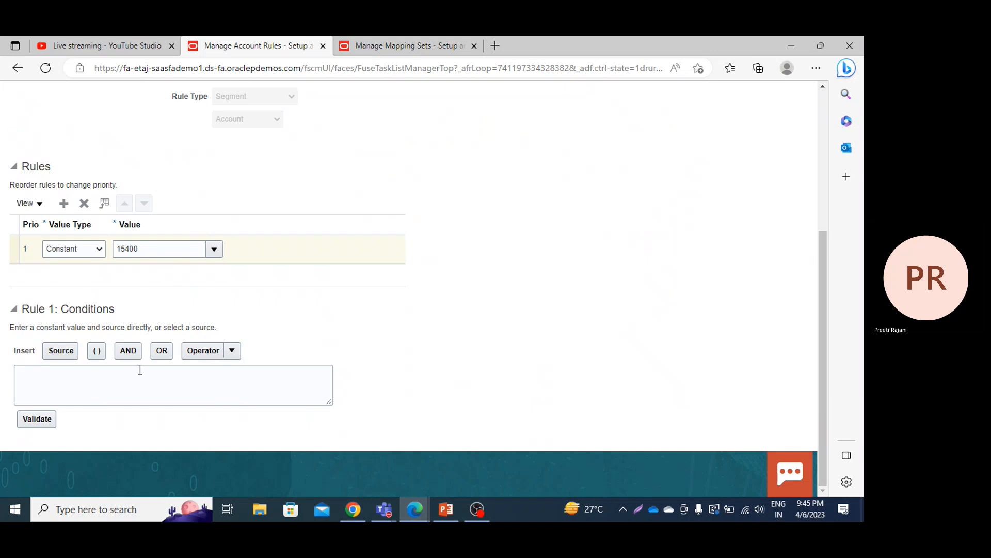
# Step: Insert the Project Costing source Task Capitalizable Indicator into the rule 1 condition
pyautogui.click(64, 356)
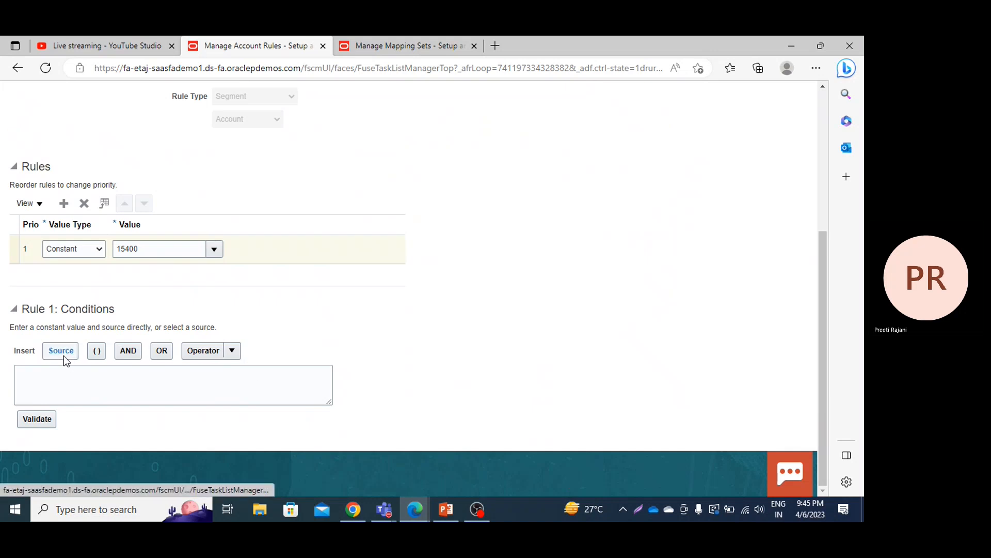
pyautogui.click(328, 118)
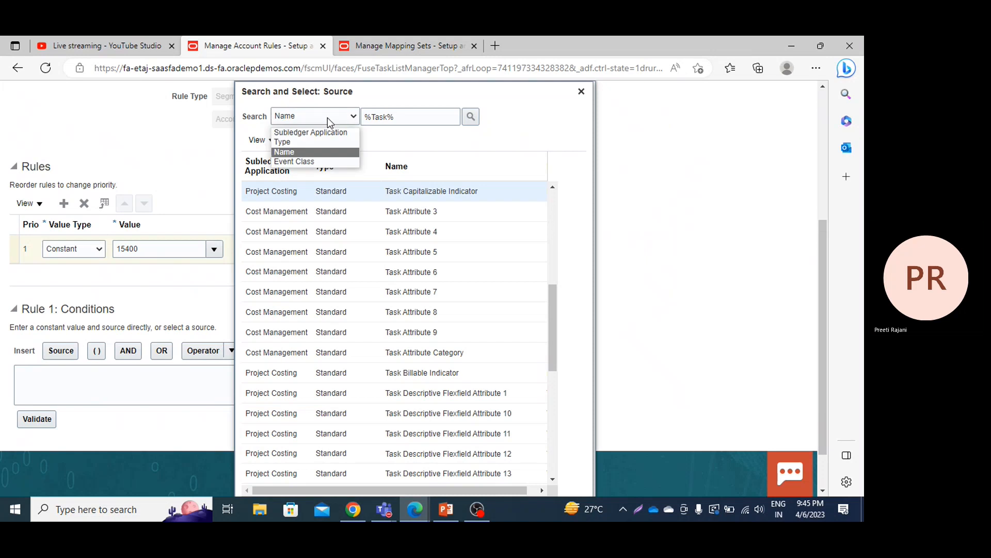
pyautogui.click(310, 132)
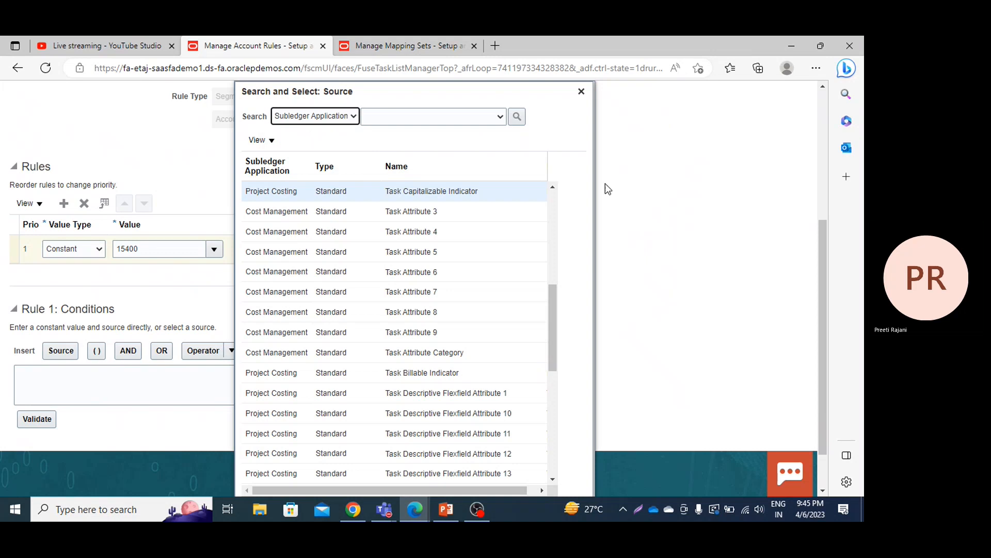
pyautogui.click(435, 216)
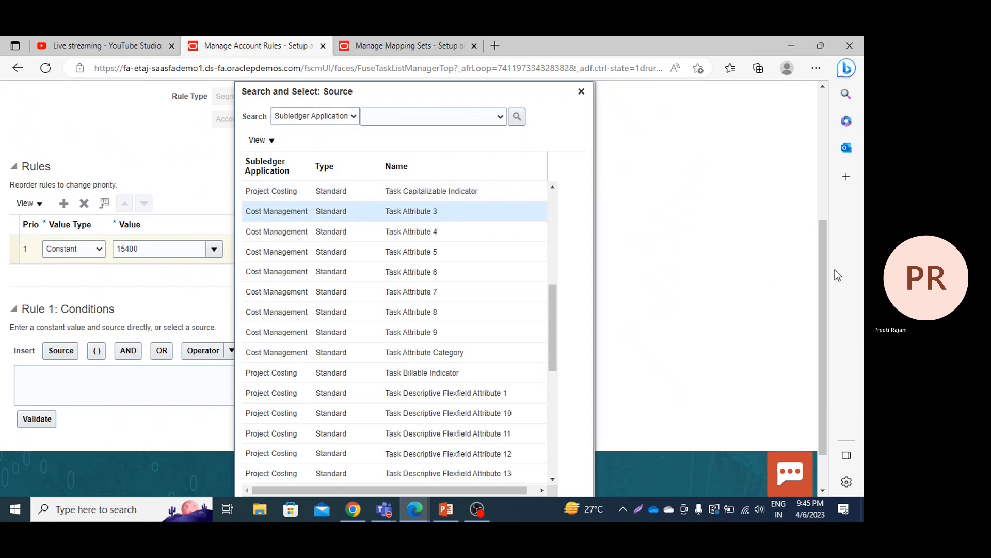
pyautogui.moveTo(822, 271); pyautogui.dragTo(816, 407)
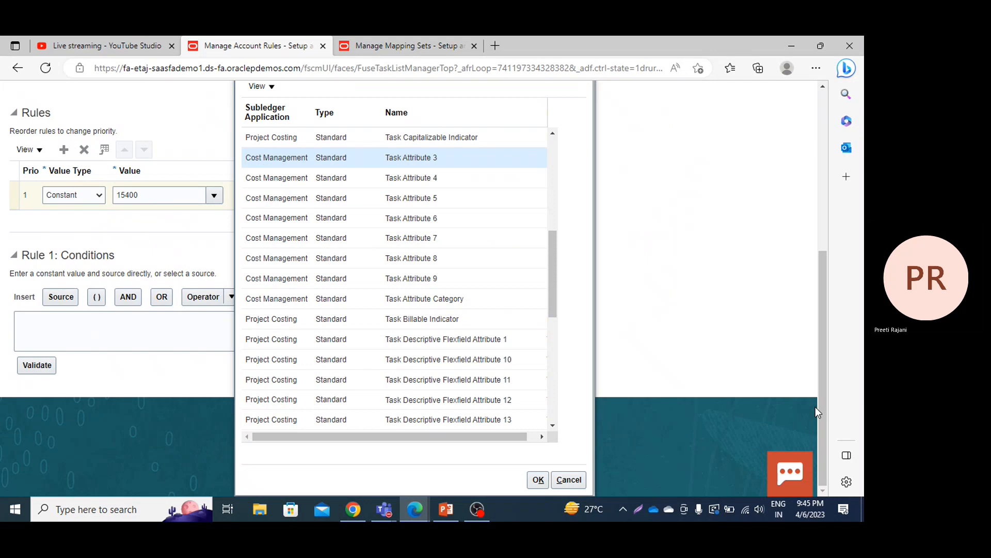
pyautogui.click(456, 139)
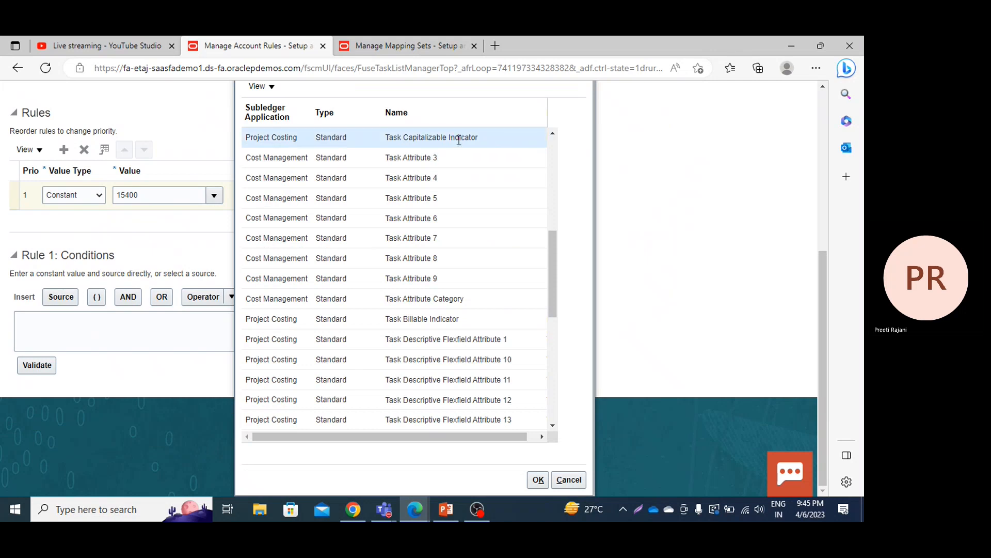
pyautogui.click(537, 481)
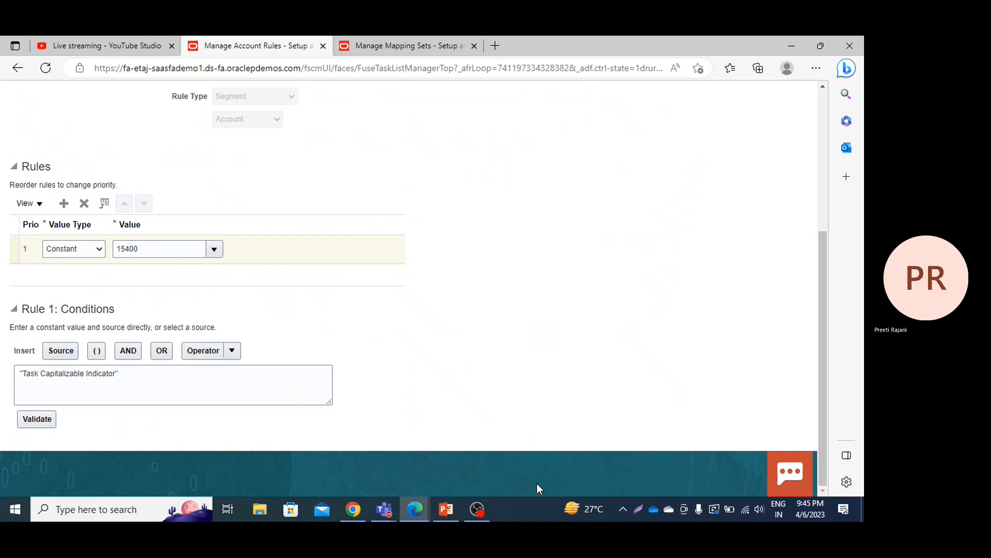
# Step: Complete the rule 1 condition as "Task Capitalizable Indicator" = Y and validate it
pyautogui.click(134, 373)
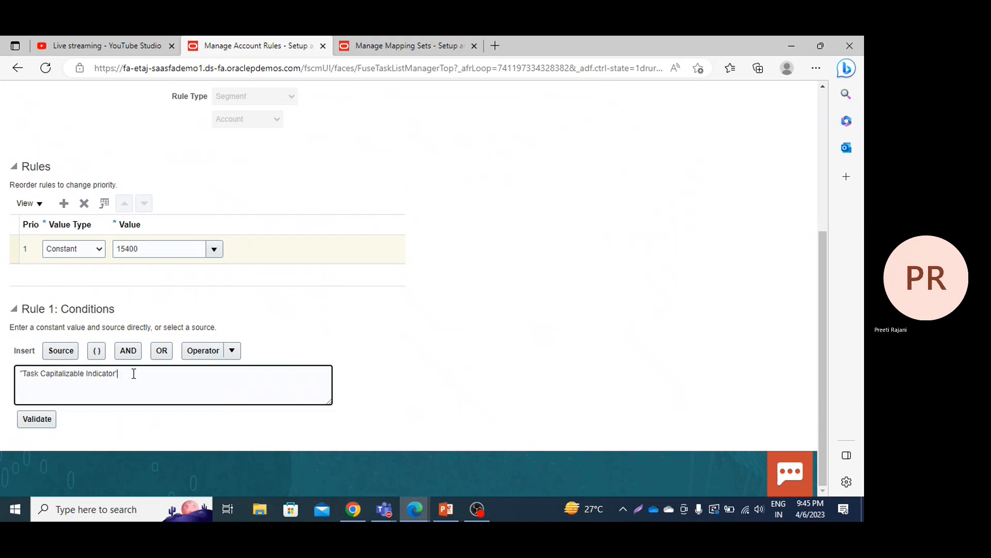
pyautogui.click(228, 350)
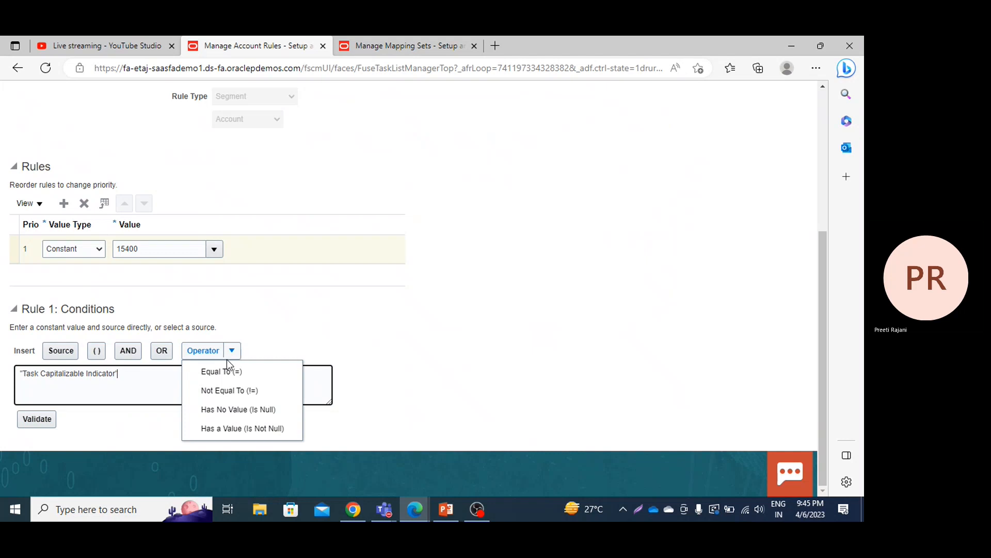
pyautogui.click(227, 370)
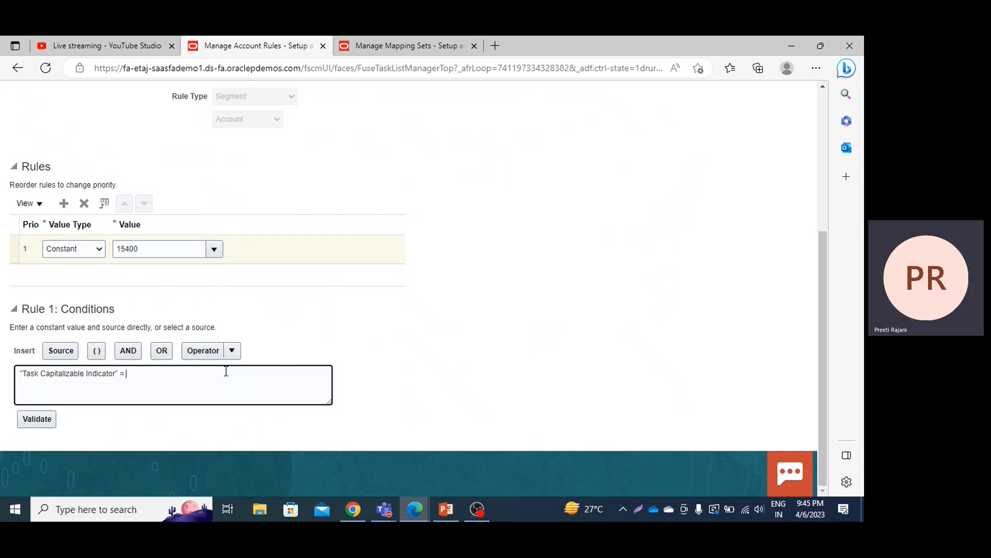
pyautogui.write('Y')
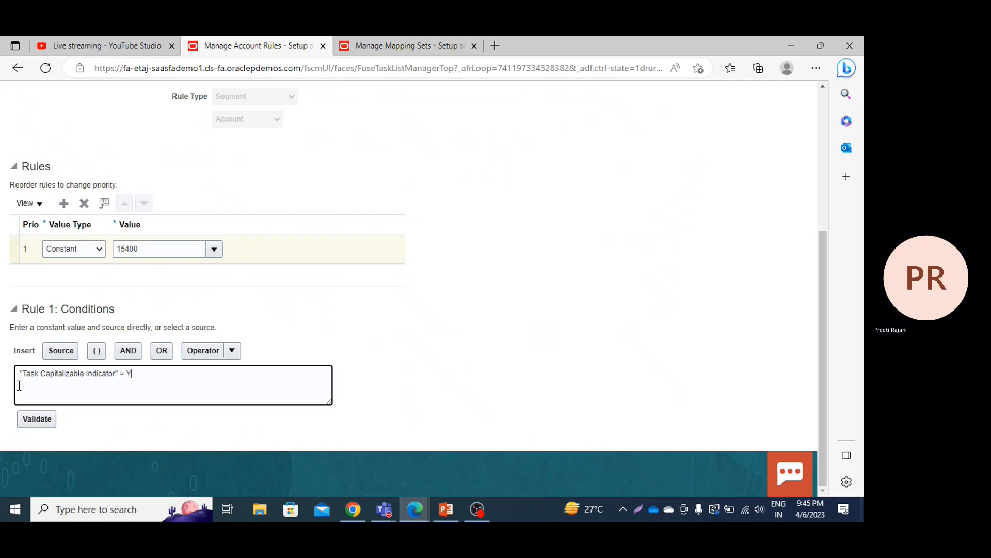
pyautogui.click(36, 421)
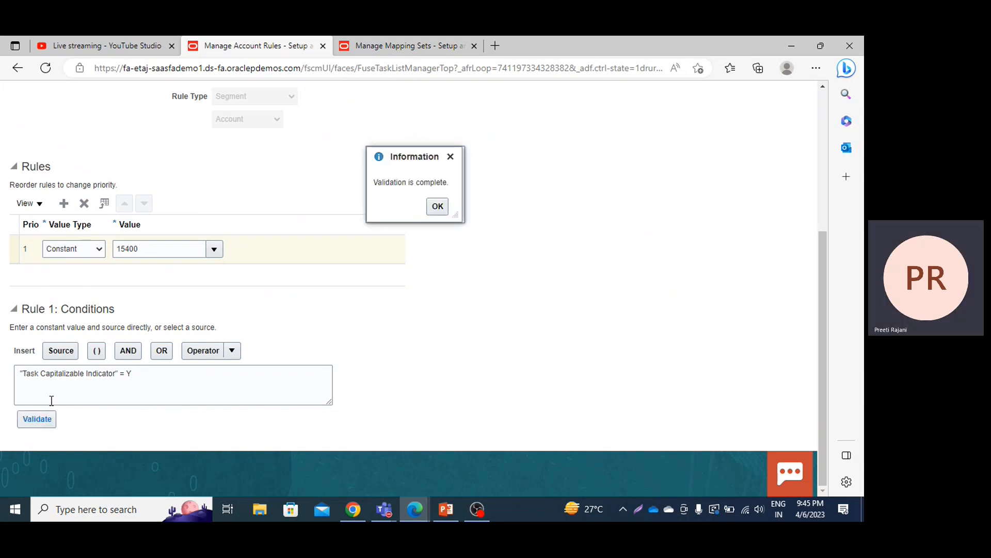
pyautogui.click(451, 156)
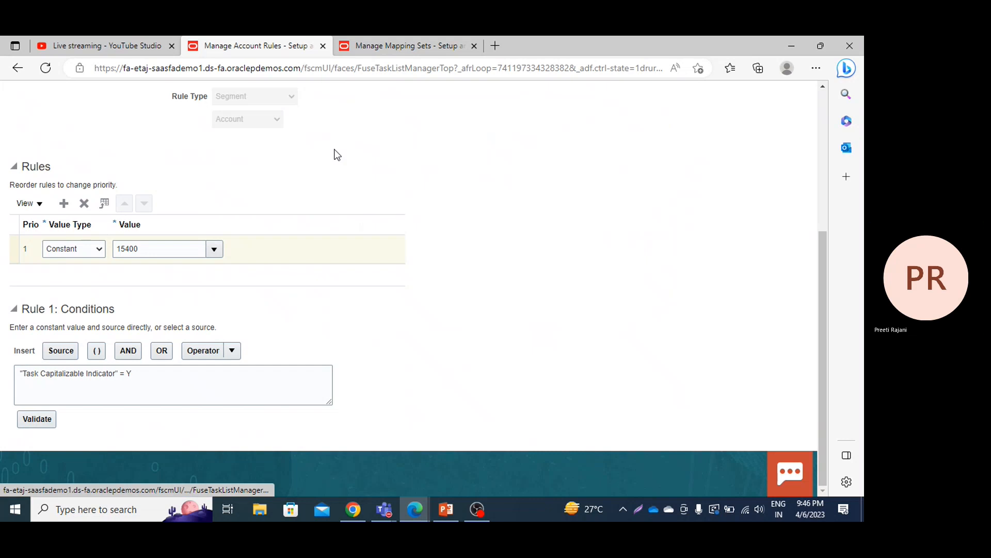
# Step: Add a second rule line of value type Mapping set with value PPM Accounts, and save and close the account rule
pyautogui.click(63, 204)
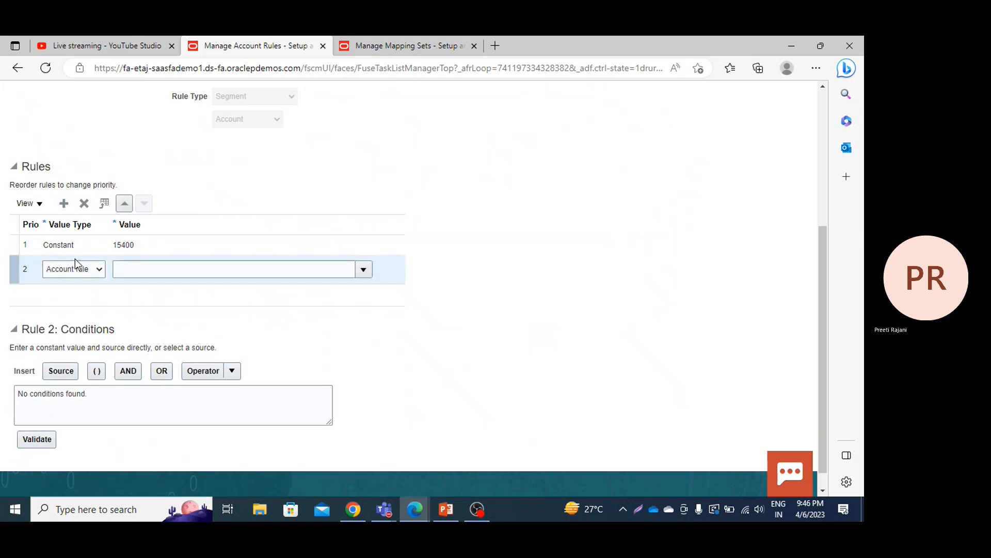
pyautogui.click(76, 268)
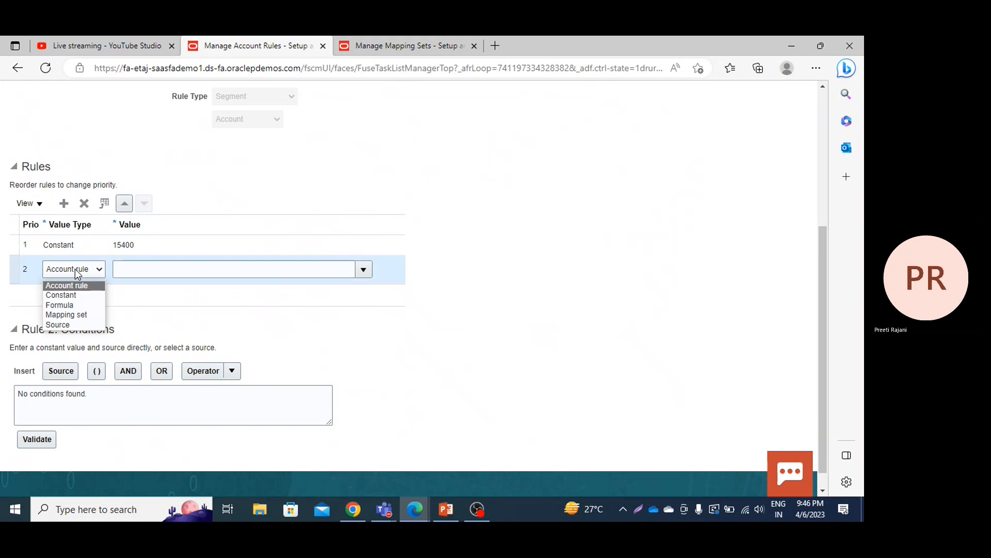
pyautogui.click(67, 315)
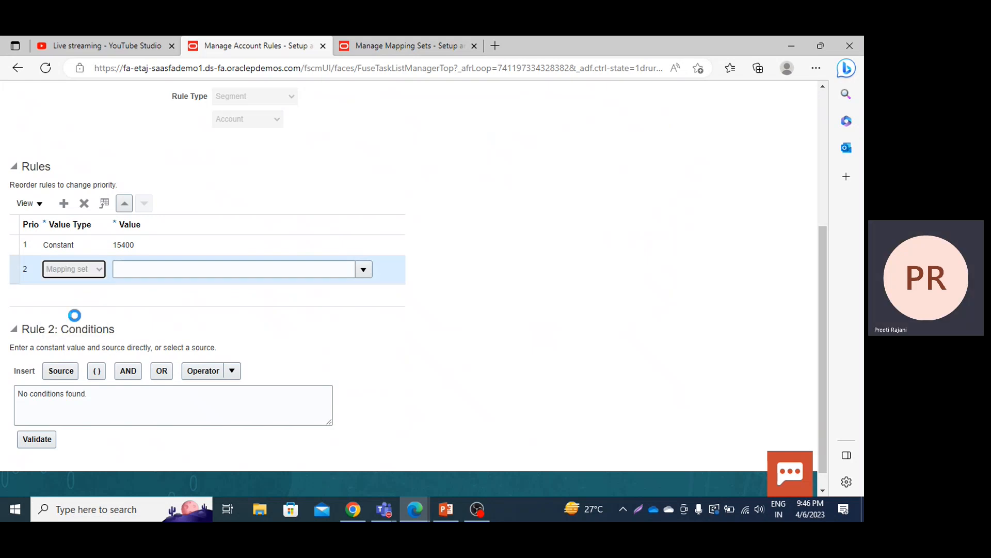
pyautogui.click(364, 268)
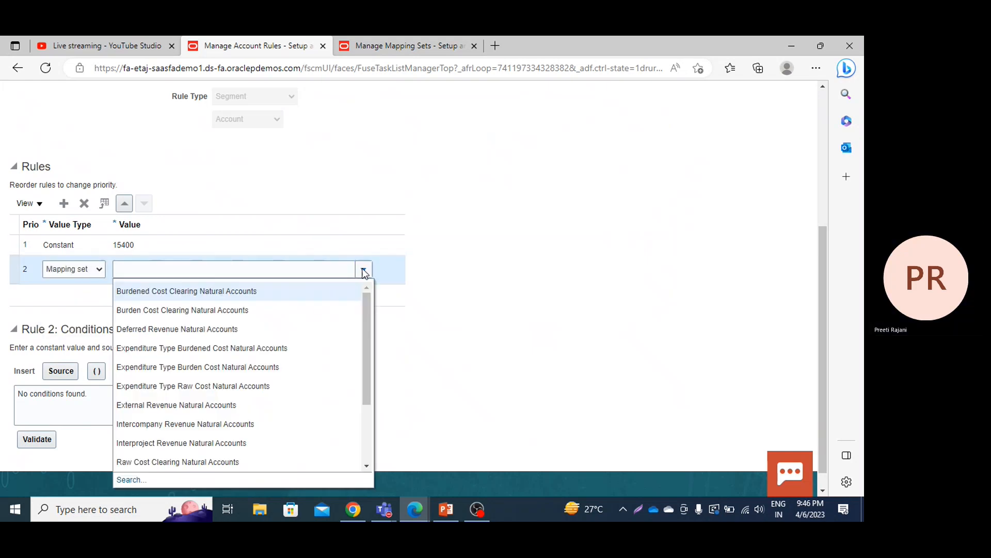
pyautogui.click(364, 462)
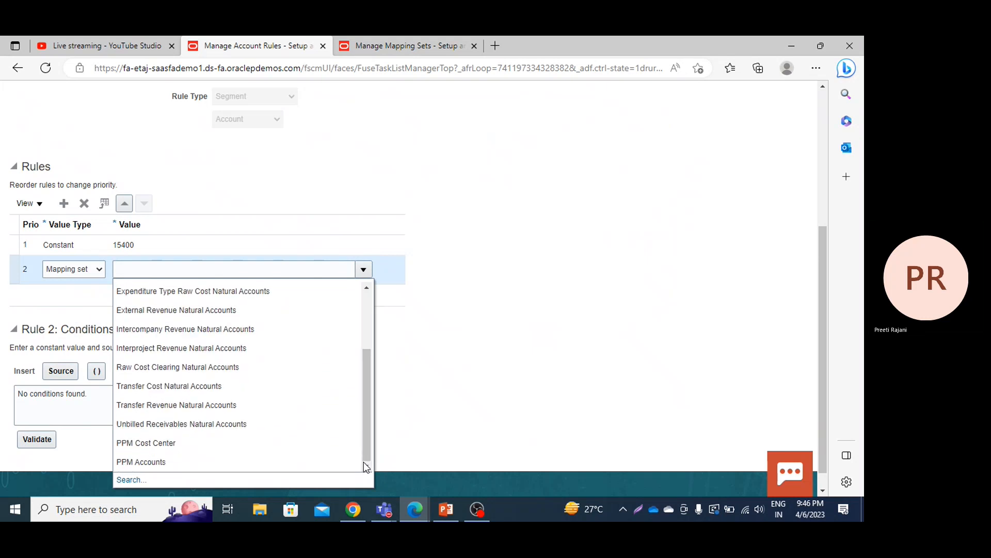
pyautogui.click(272, 461)
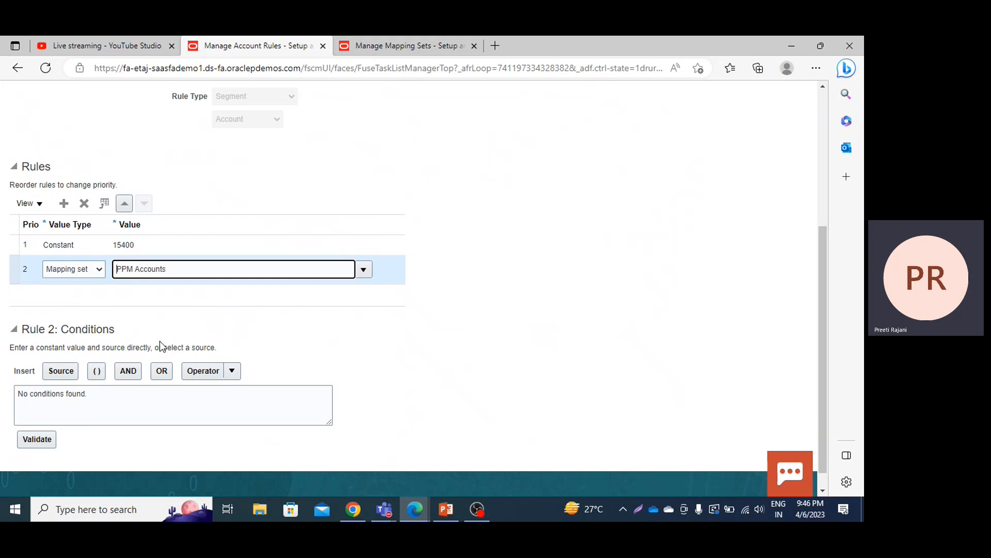
pyautogui.click(541, 246)
pyautogui.scroll(1, 540, 246)
pyautogui.scroll(4, 541, 247)
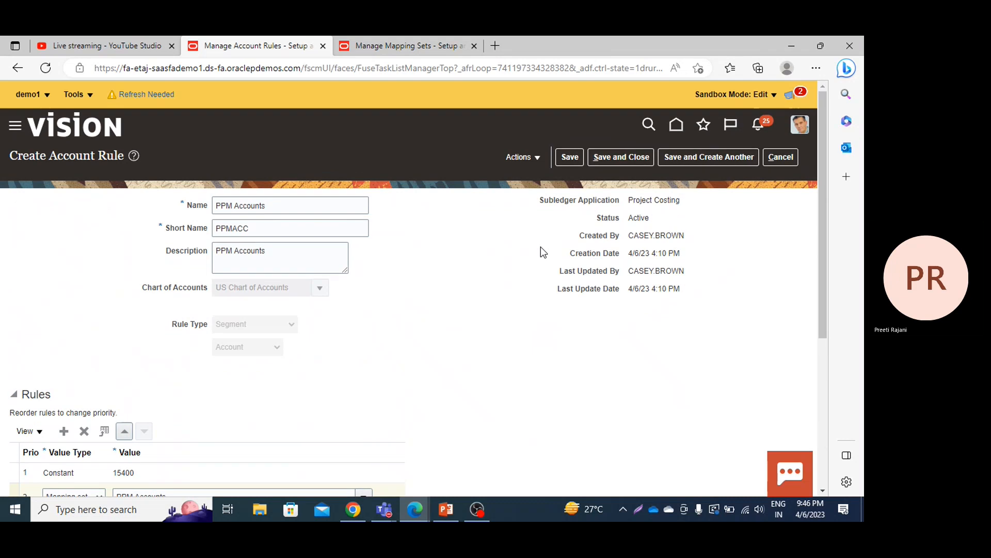
pyautogui.click(628, 156)
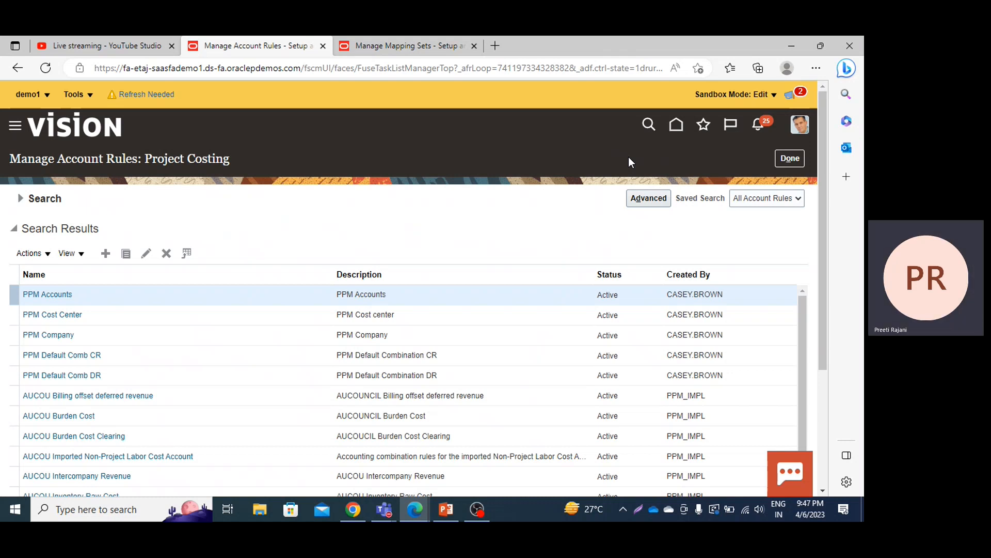
# Step: Switch to the Day 9 PPM presentation in PowerPoint, review the Sub Ledger Journal Entry Rule Sets slide, and return to the account rules browser window
pyautogui.moveTo(435, 510)
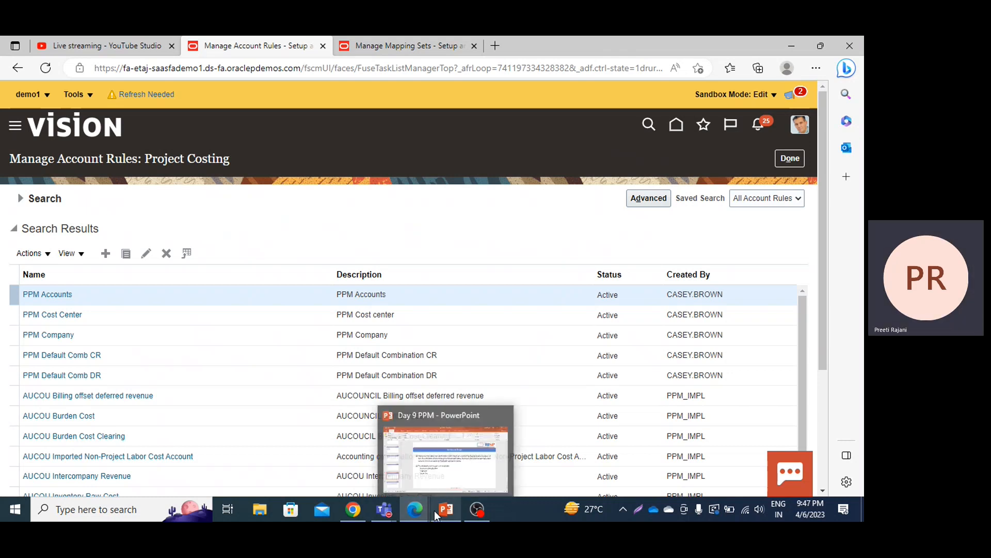
pyautogui.click(450, 479)
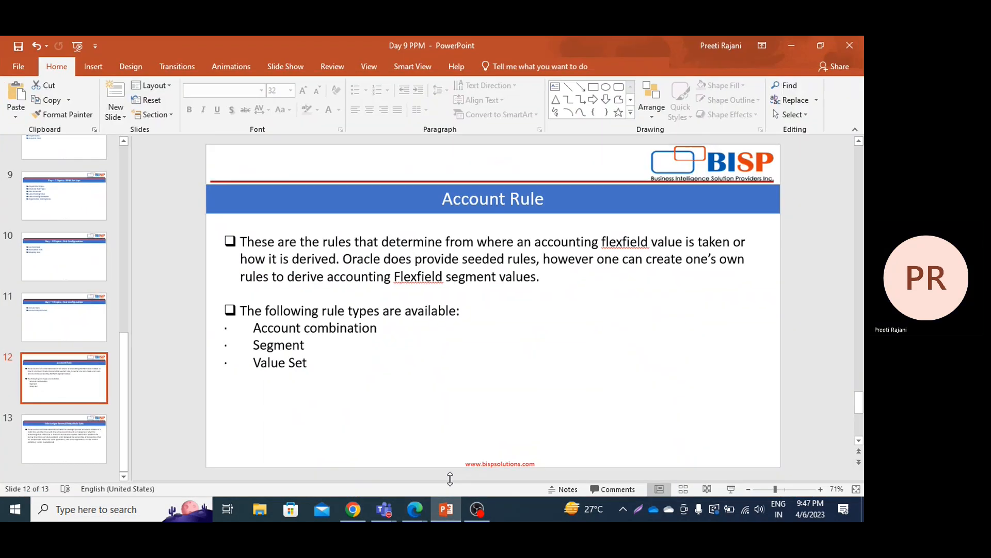
pyautogui.click(52, 447)
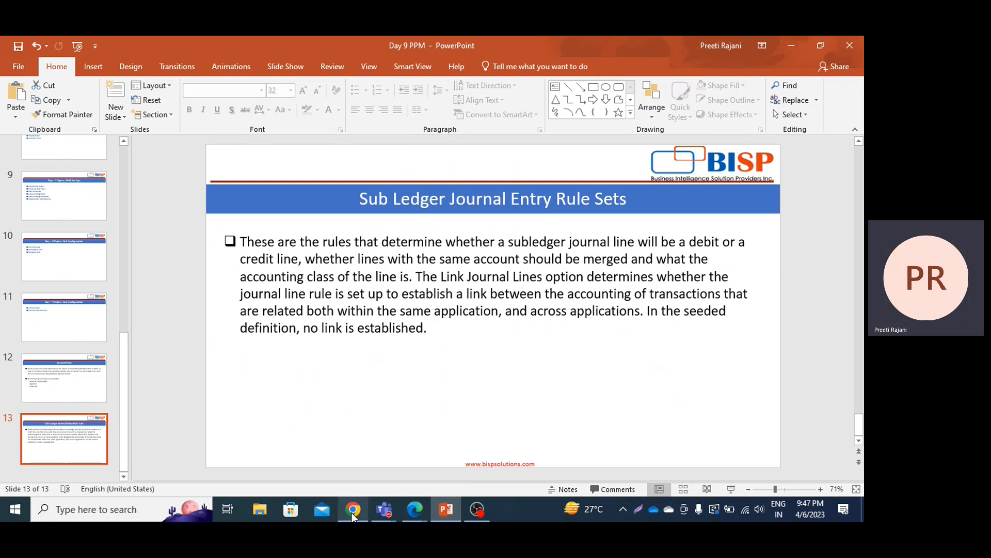
pyautogui.click(417, 513)
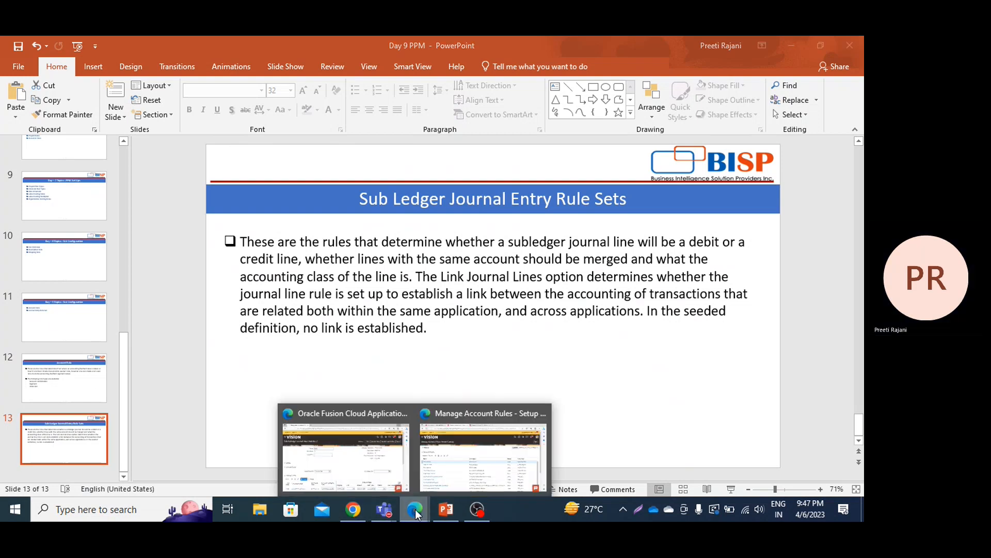
pyautogui.click(483, 454)
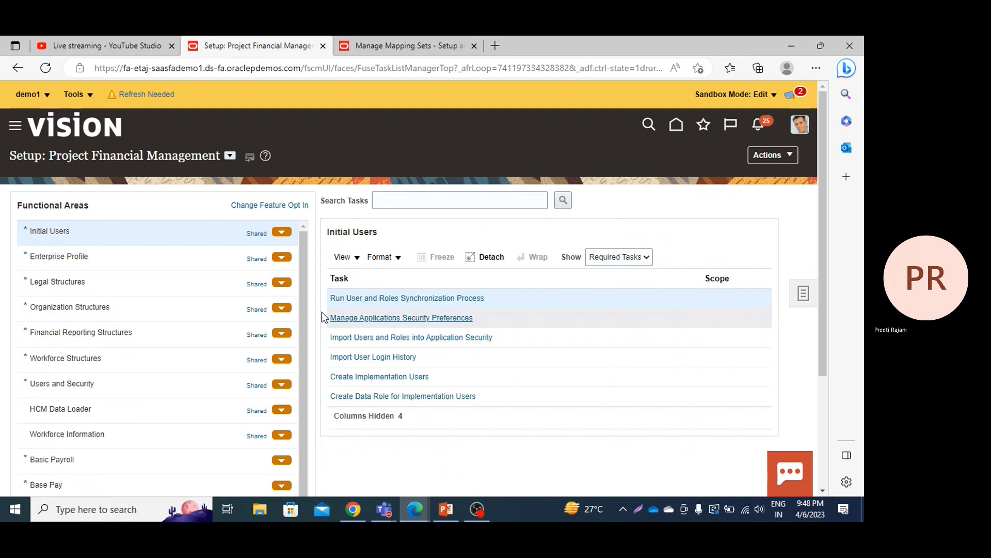
# Step: Open the Manage Subledger Journal Entry Rule Sets task in the Project Accounting functional area of Project Financial Management setup
pyautogui.scroll(-1, 307, 305)
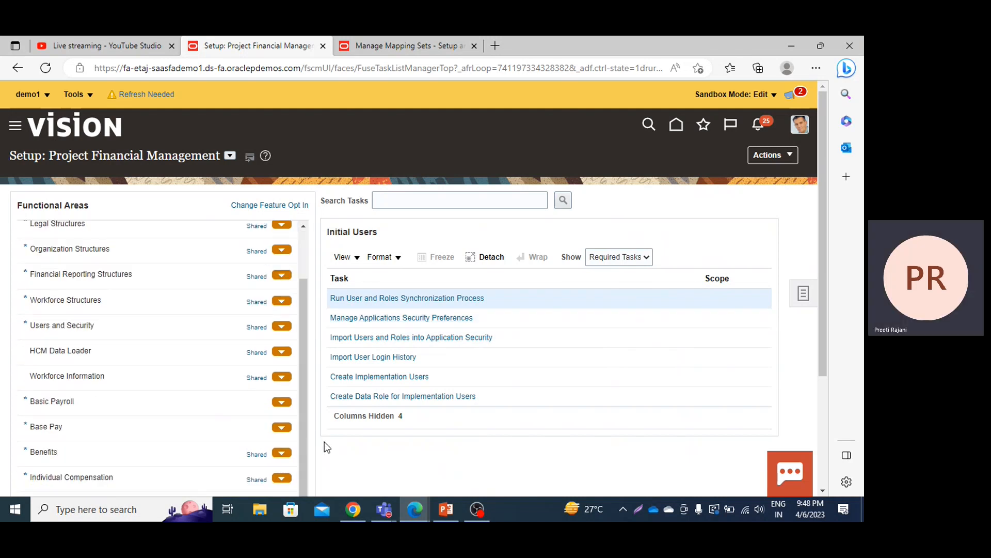
pyautogui.click(47, 70)
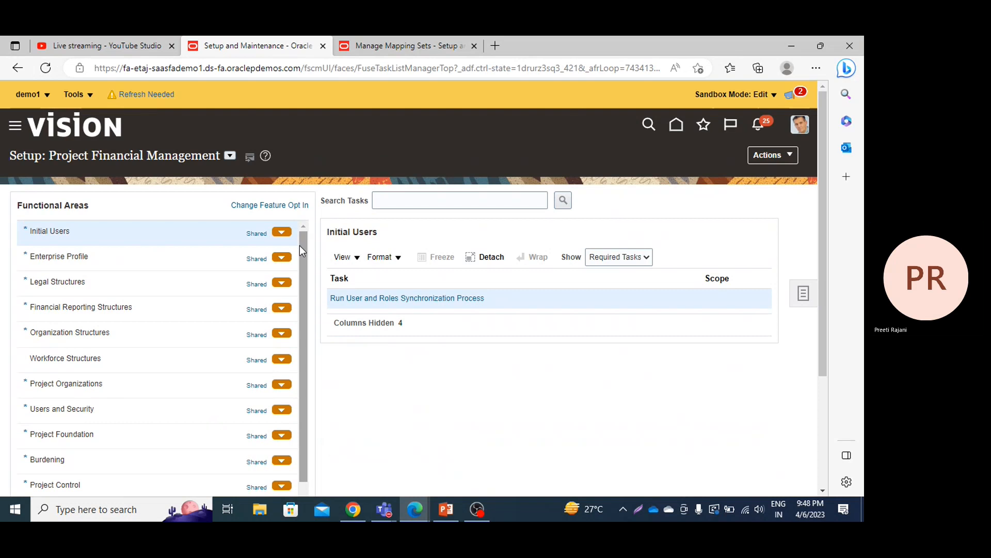
pyautogui.moveTo(300, 245); pyautogui.dragTo(311, 413)
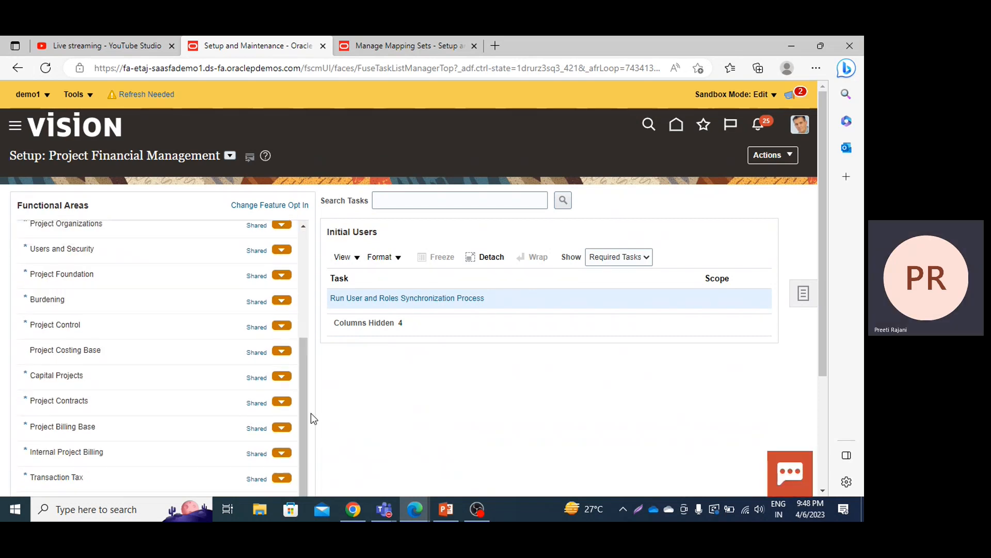
pyautogui.moveTo(823, 273); pyautogui.dragTo(853, 393)
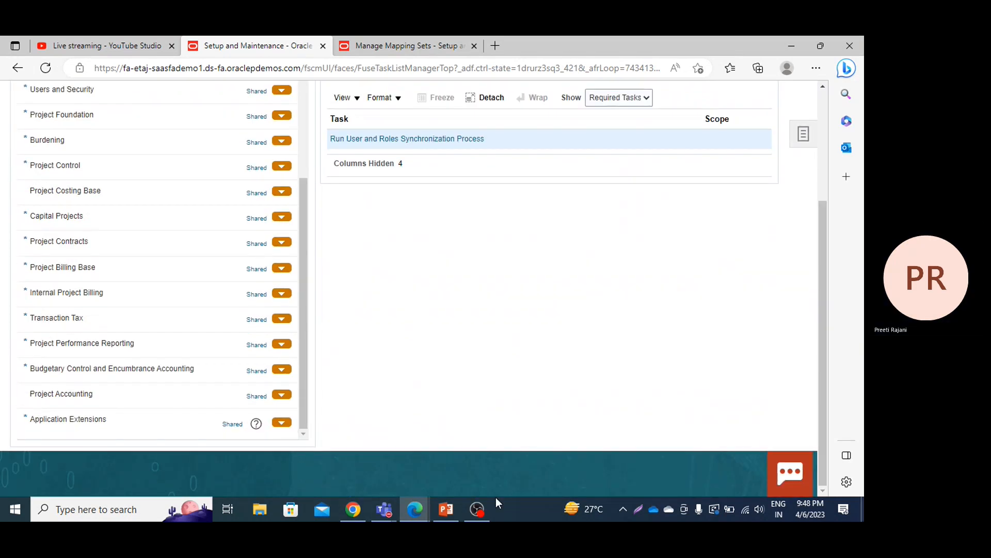
pyautogui.click(76, 394)
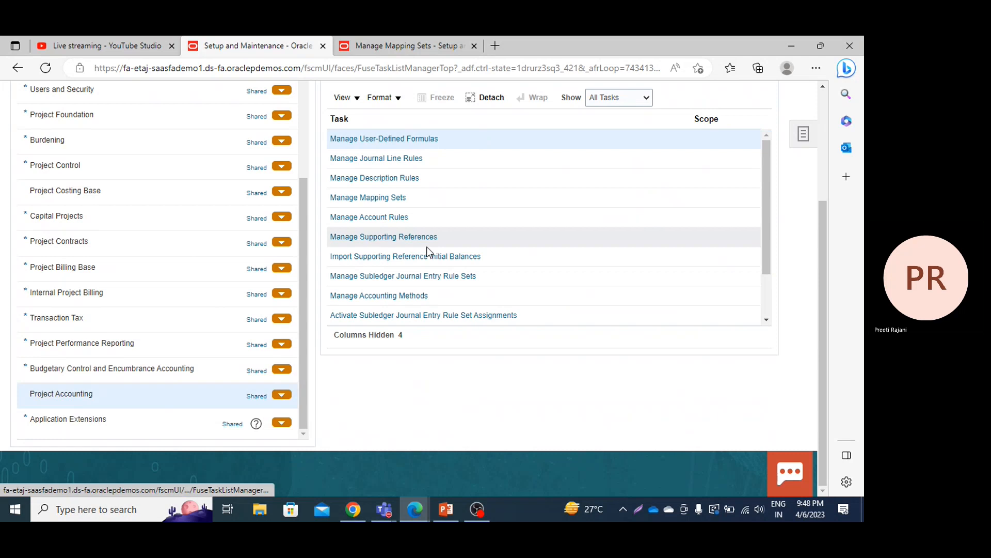
pyautogui.click(381, 278)
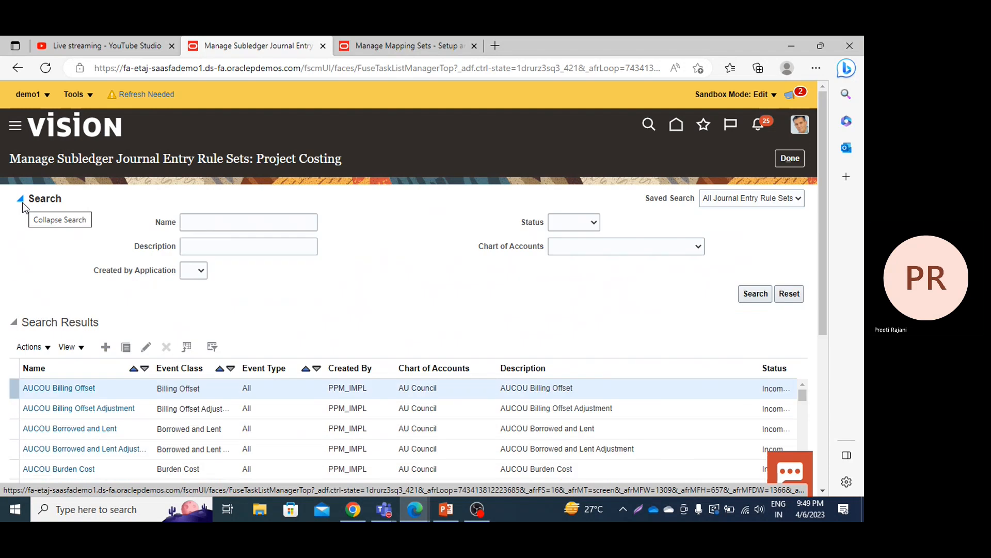
# Step: Search the Project Costing subledger journal entry rule sets by name for Labor cost
pyautogui.click(258, 229)
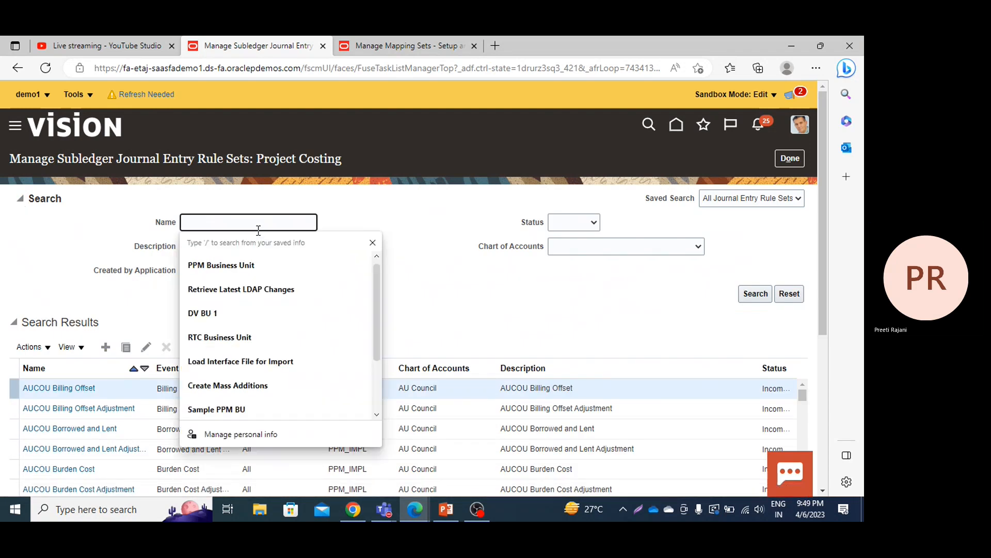
pyautogui.write('Labor')
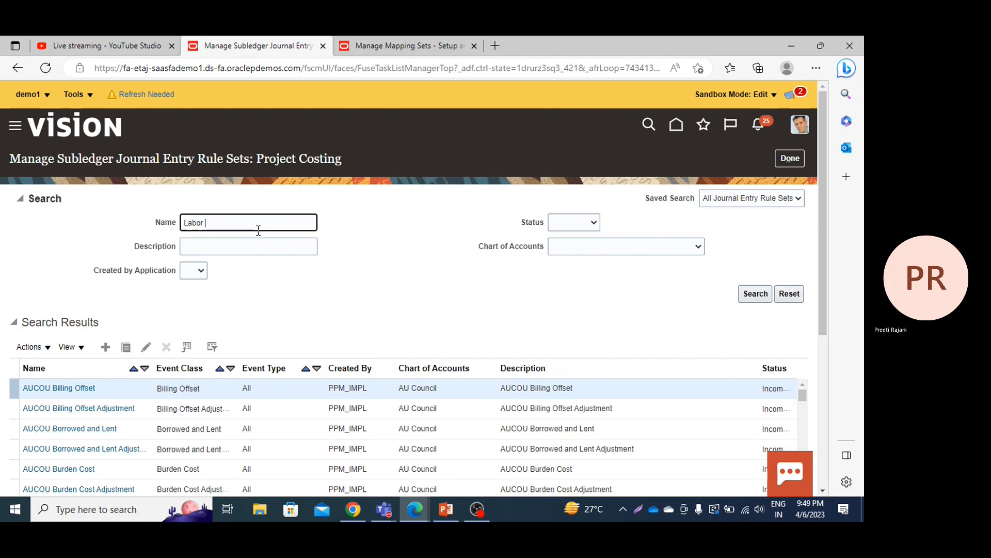
pyautogui.write('cost')
pyautogui.click(756, 295)
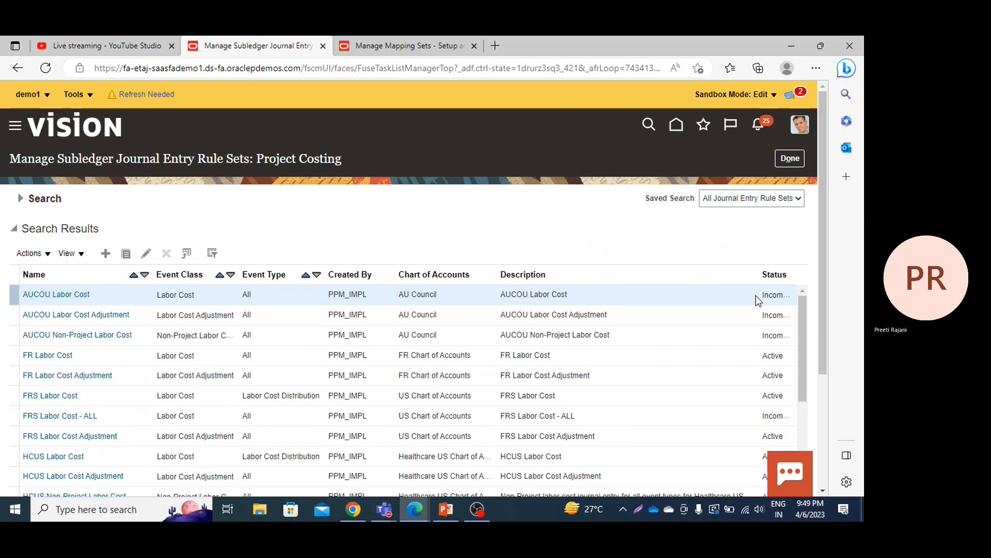
# Step: Duplicate the Oracle-created Labor Cost journal entry rule set and name the copy PPM Labor JERS
pyautogui.scroll(-3, 757, 301)
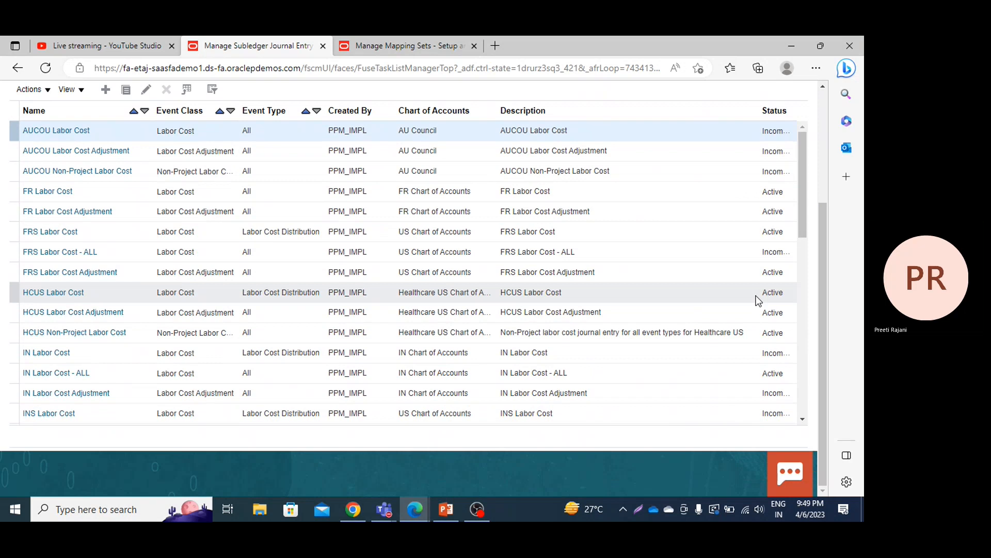
pyautogui.click(802, 418)
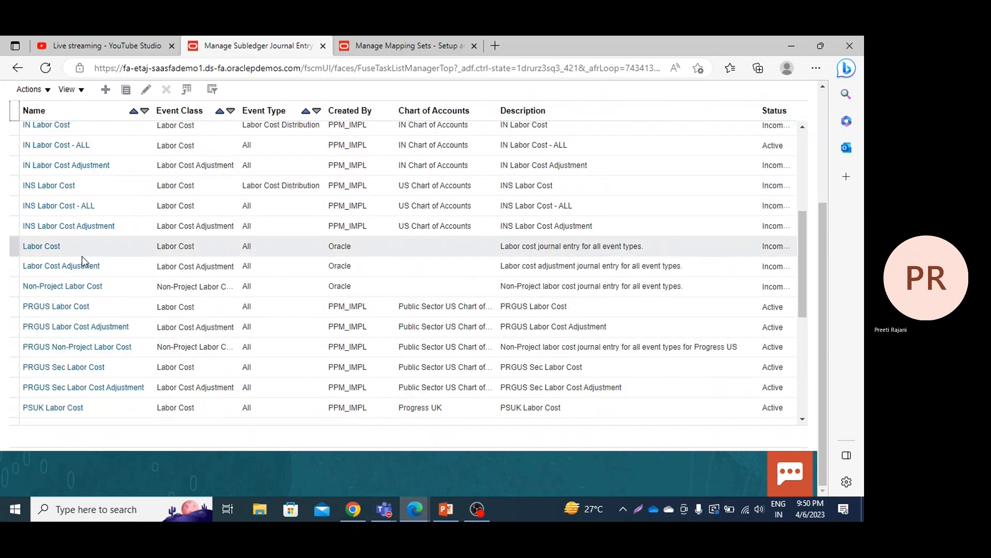
pyautogui.click(15, 245)
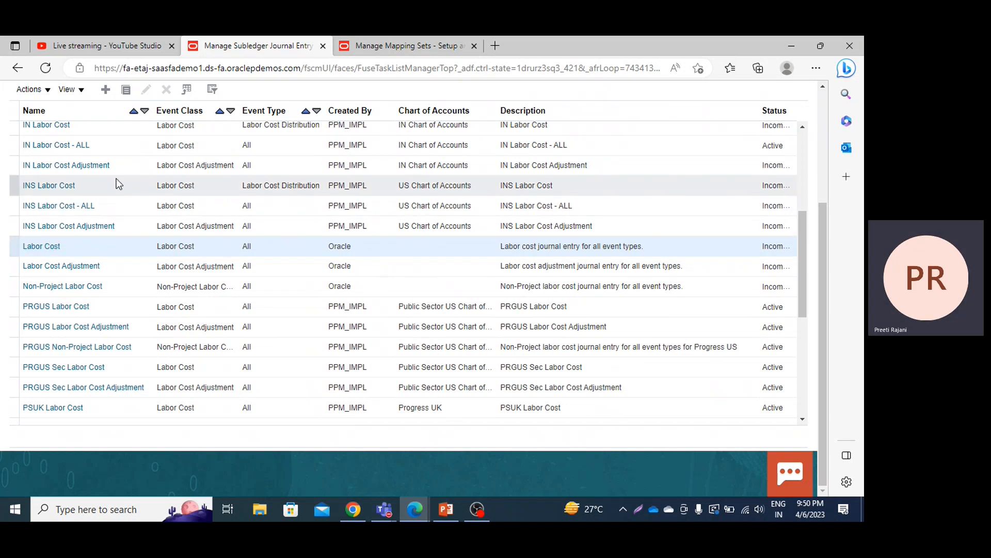
pyautogui.click(128, 97)
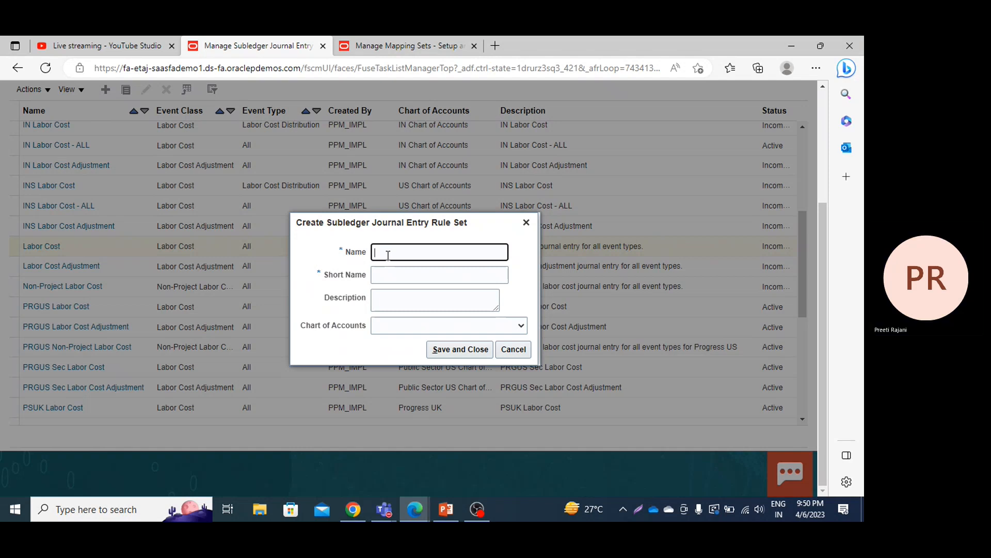
pyautogui.write('PPM ')
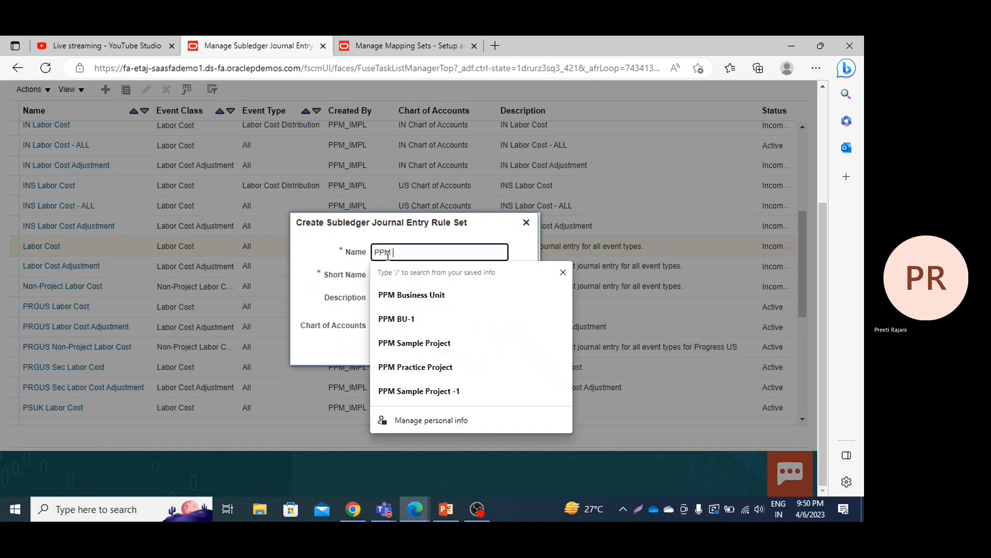
pyautogui.write('Labor ')
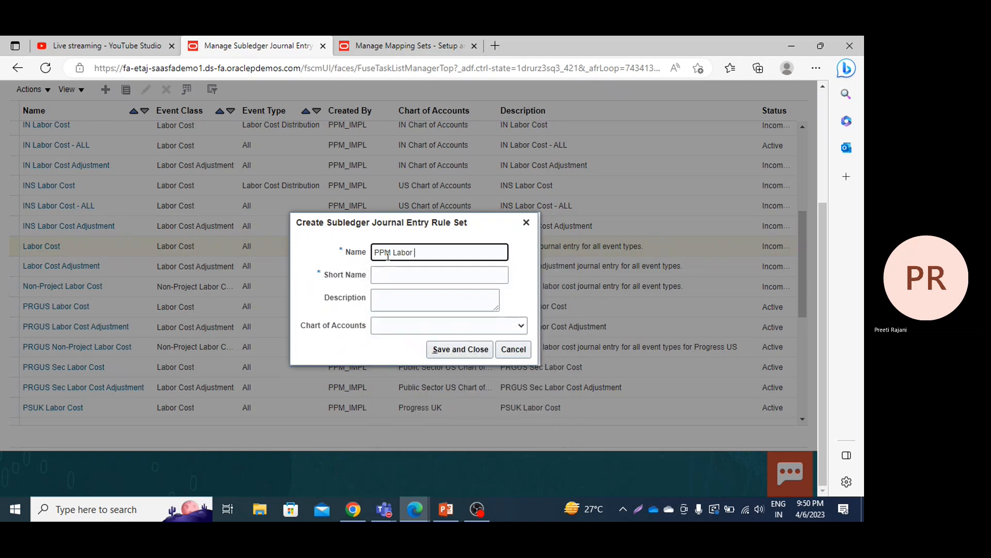
pyautogui.write('JERS')
# Step: Give the new rule set the short name PPM_LA_JERS and the description PPM Labor JERS
pyautogui.click(406, 276)
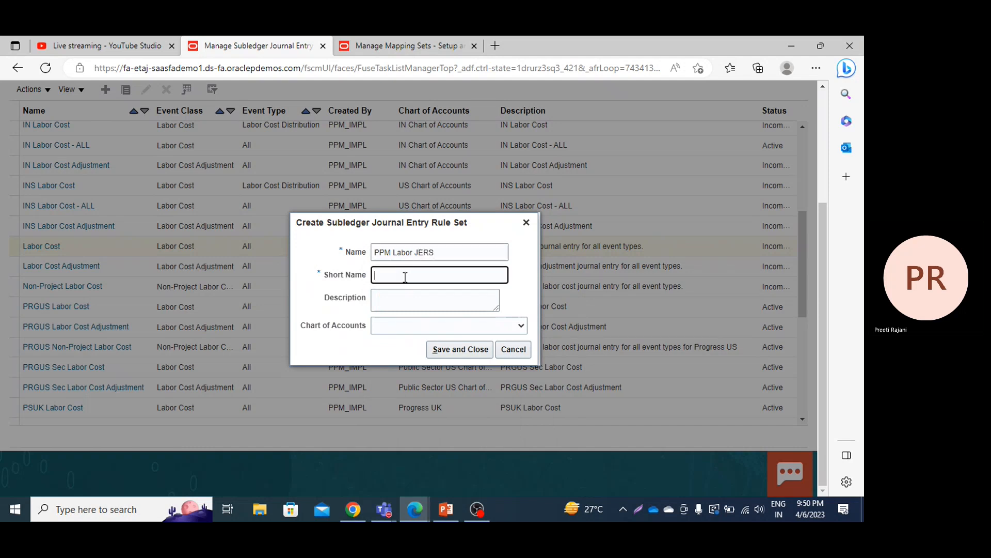
pyautogui.write('PPM')
pyautogui.write('_LA')
pyautogui.write('B')
pyautogui.write('_JERS')
pyautogui.tripleClick(439, 250)
pyautogui.hotkey('ctrl', 'c')
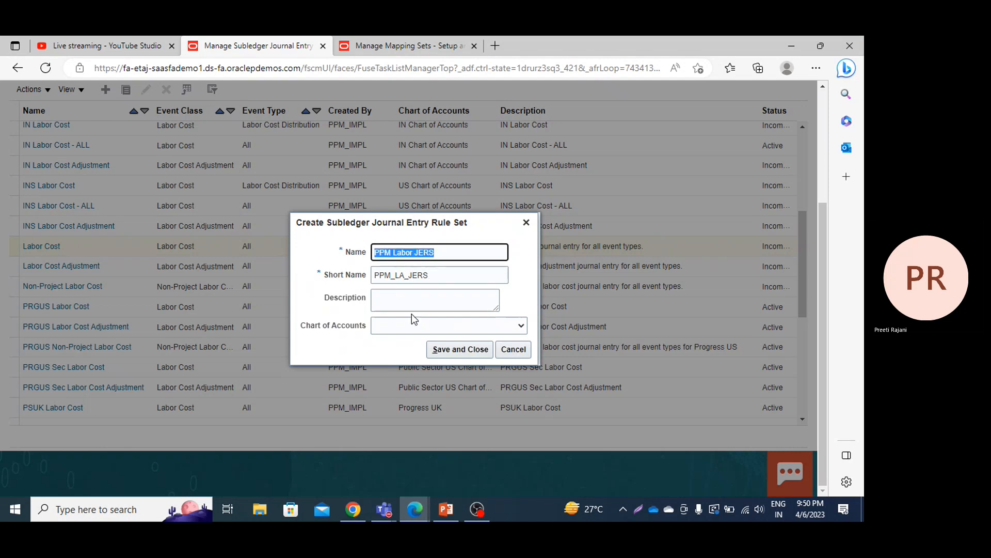
pyautogui.doubleClick(411, 314)
pyautogui.click(430, 309)
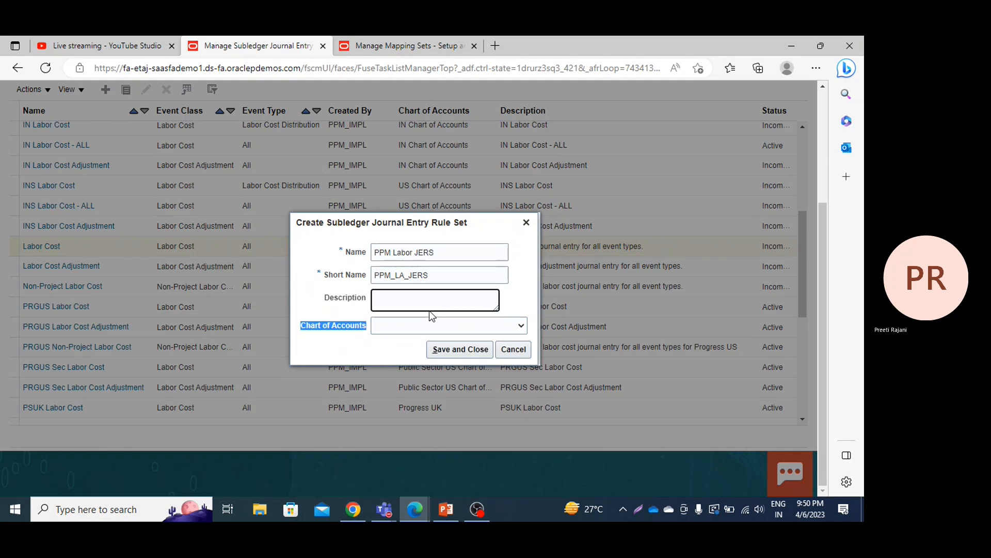
pyautogui.click(429, 303)
pyautogui.hotkey('ctrl', 'v')
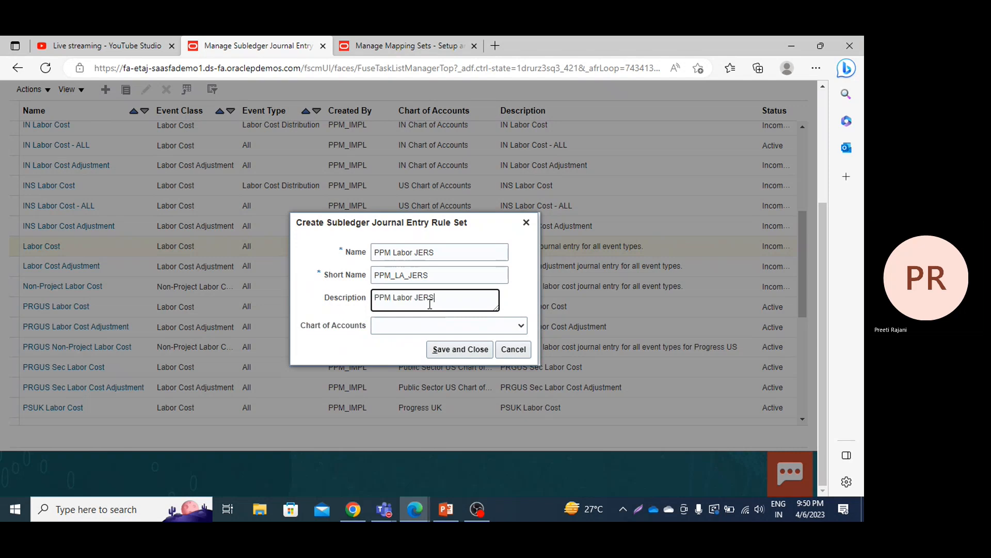
# Step: Assign US Chart of Accounts to the new rule set, and save and close its creation dialog
pyautogui.click(521, 326)
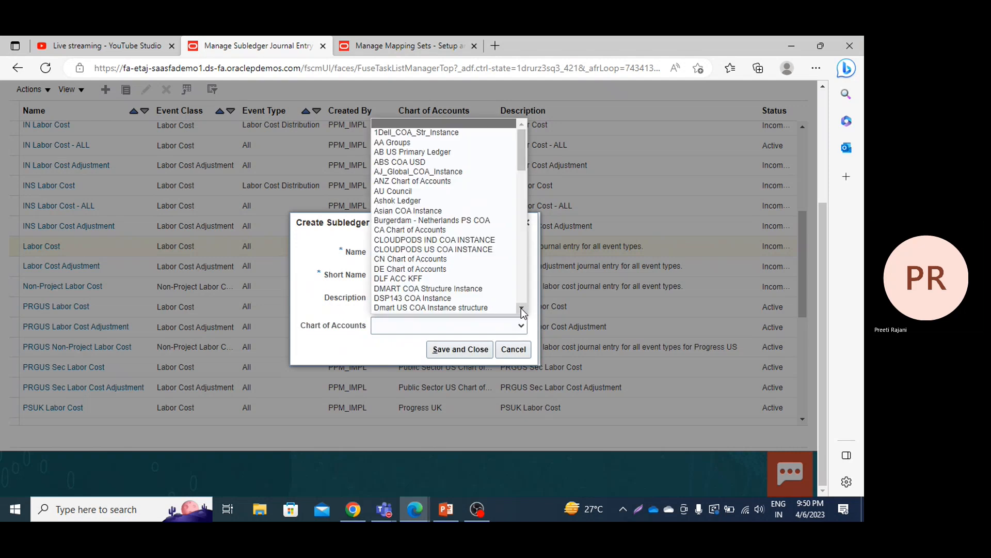
pyautogui.click(521, 308)
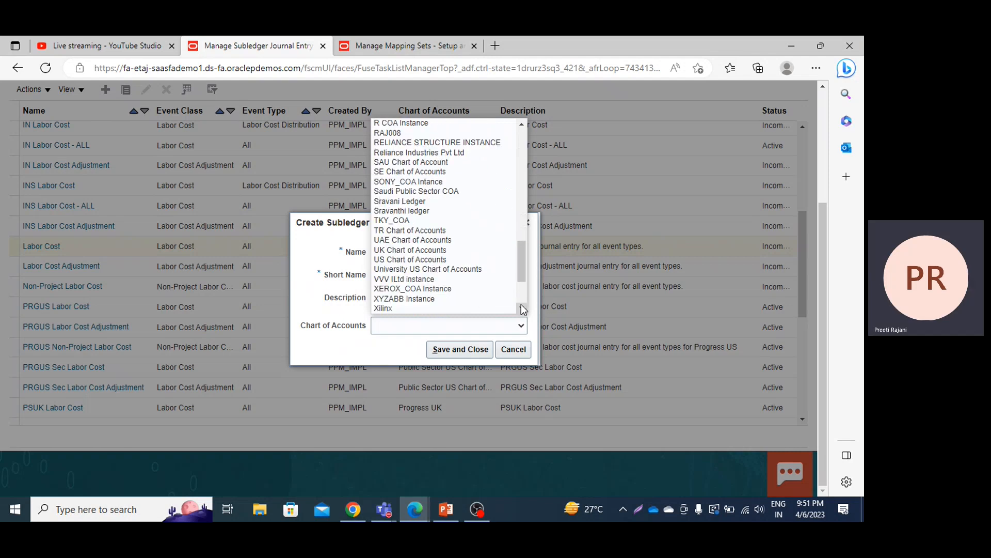
pyautogui.click(399, 259)
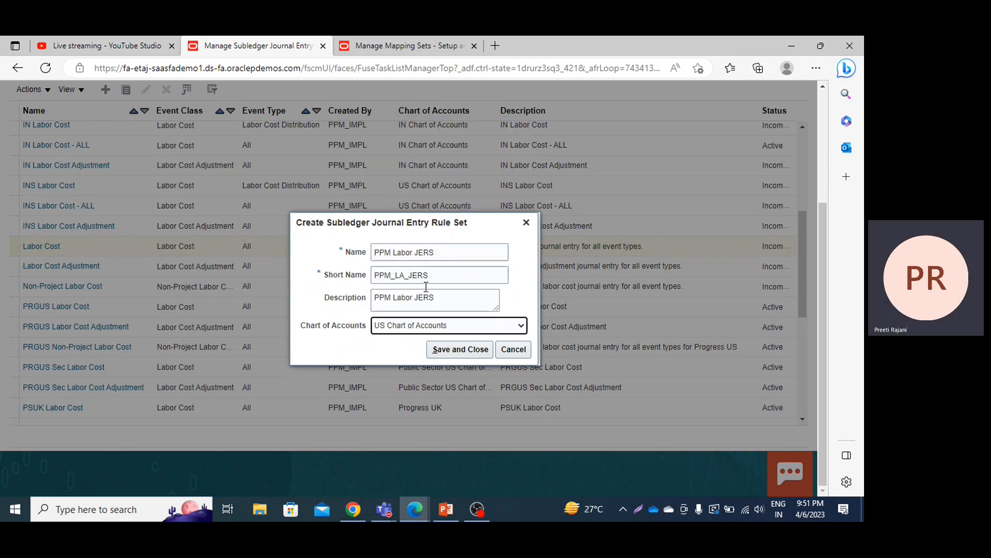
pyautogui.click(452, 349)
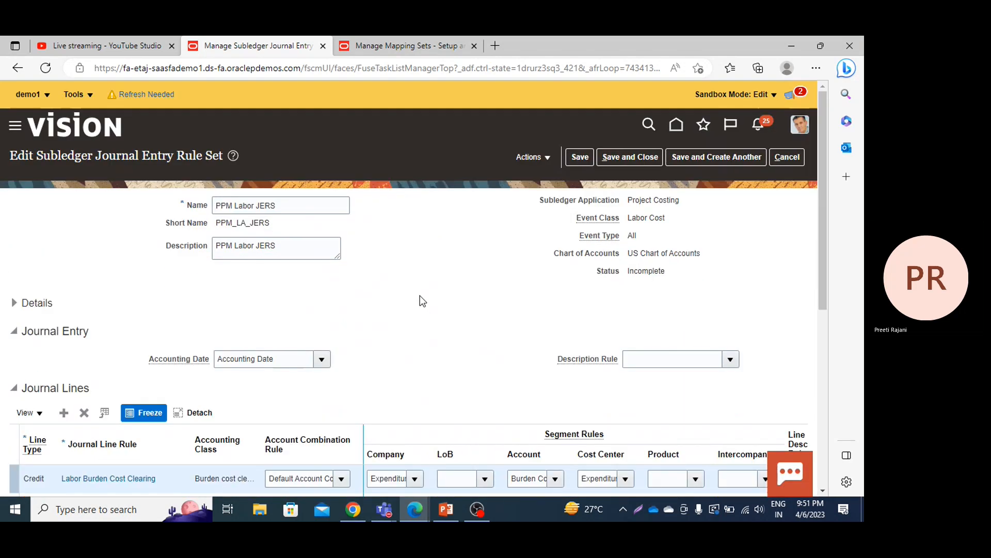
pyautogui.scroll(-2, 420, 297)
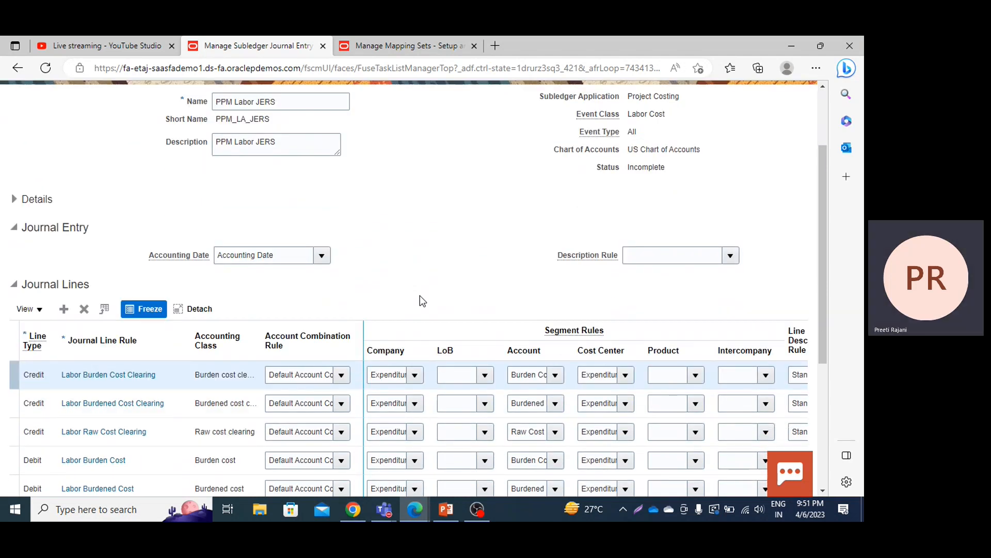
pyautogui.scroll(-3, 420, 296)
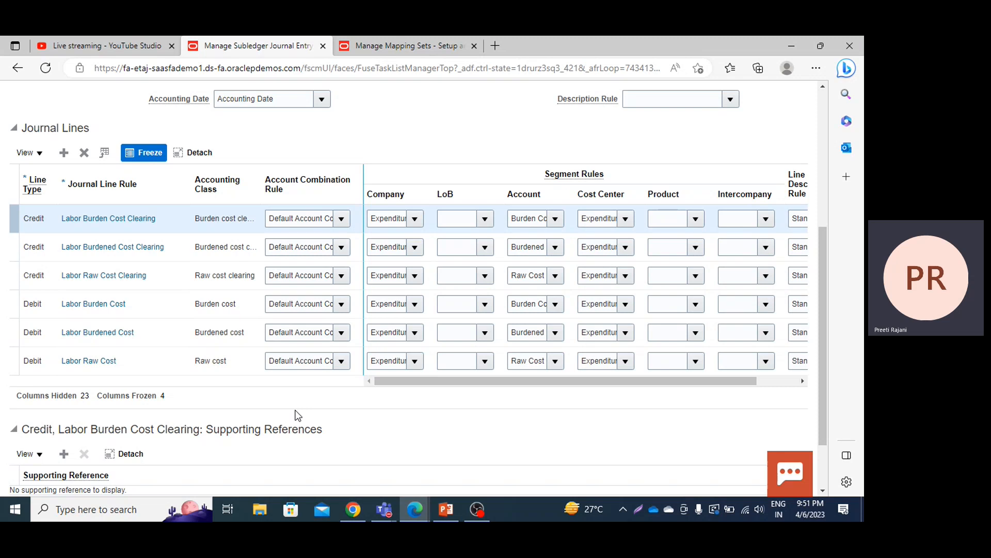
pyautogui.click(342, 361)
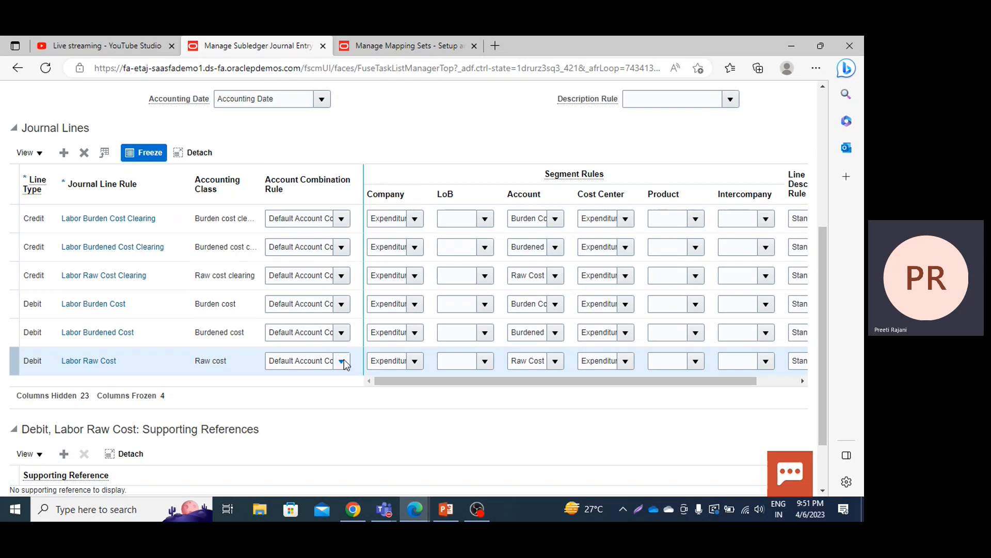
pyautogui.click(341, 362)
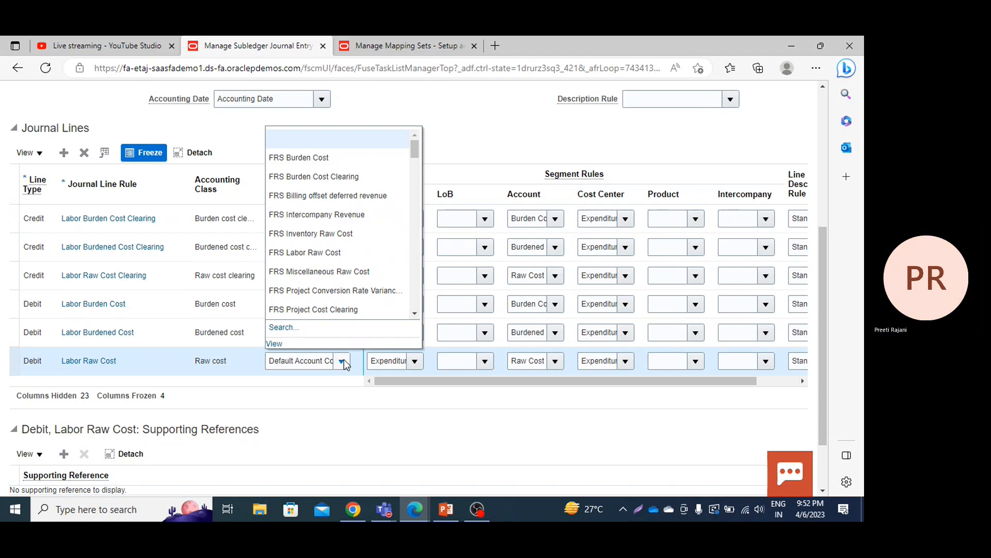
pyautogui.click(284, 329)
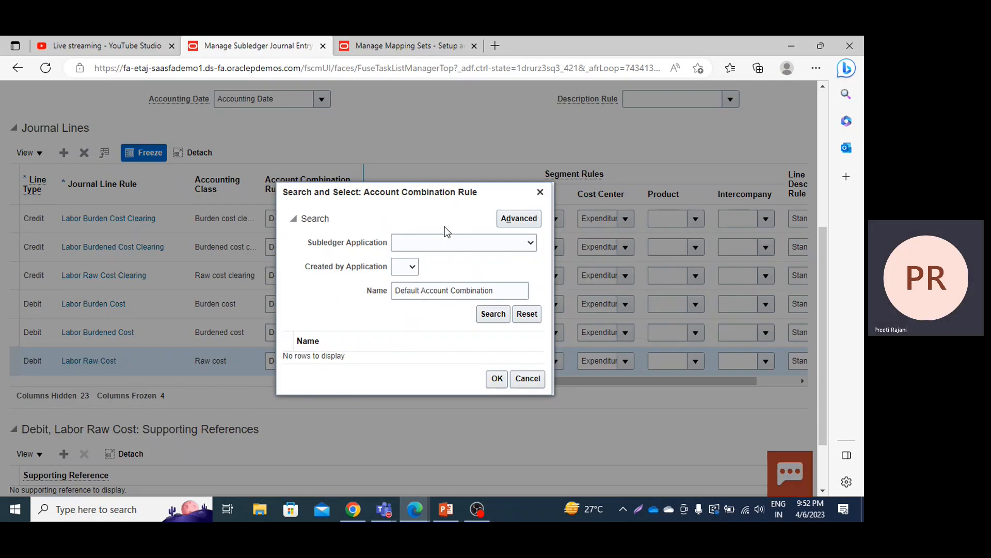
pyautogui.click(440, 241)
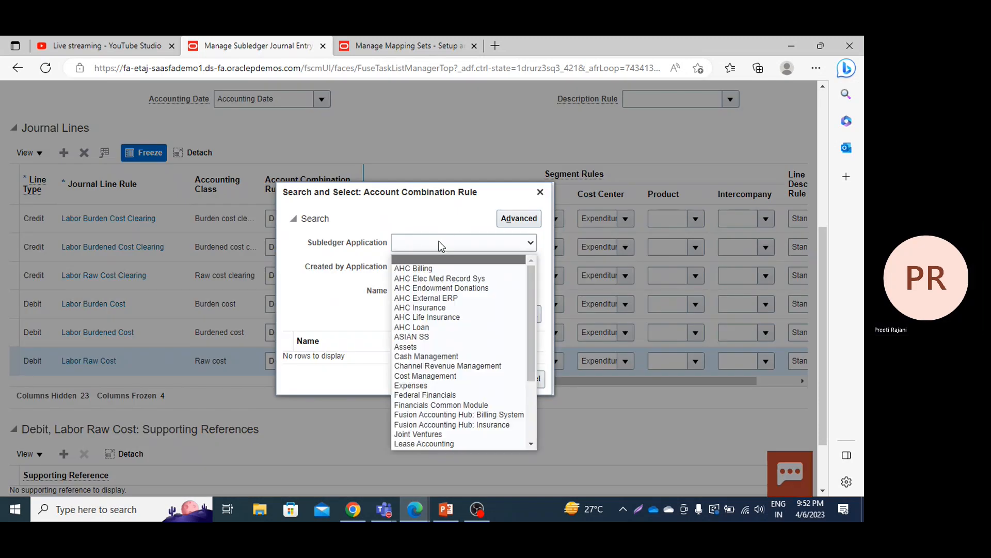
pyautogui.press('p')
pyautogui.press('p')
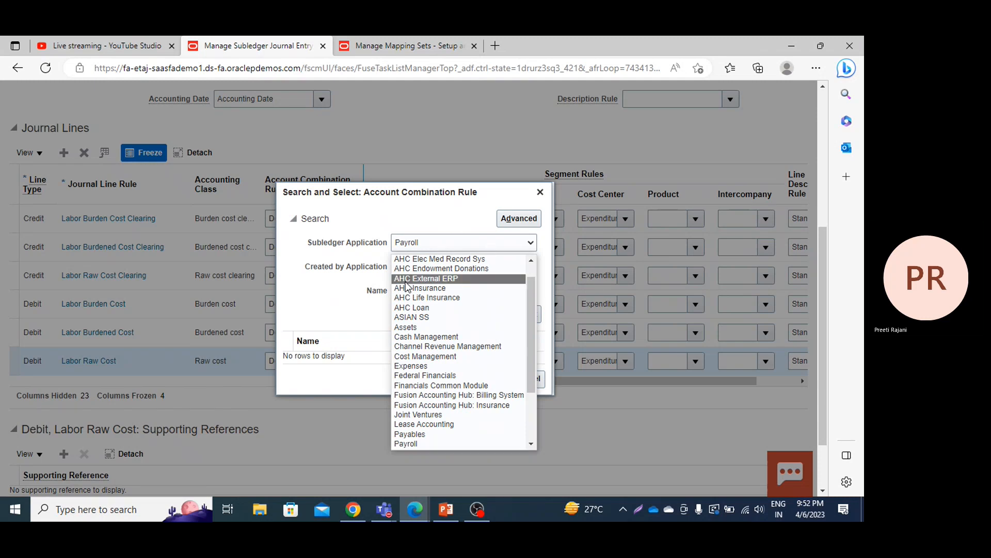
pyautogui.click(343, 240)
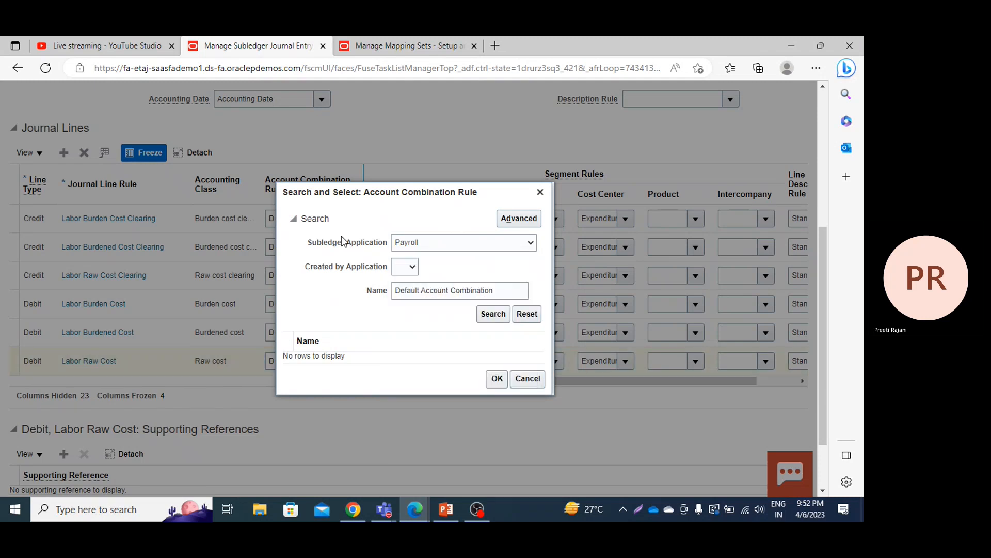
pyautogui.click(454, 239)
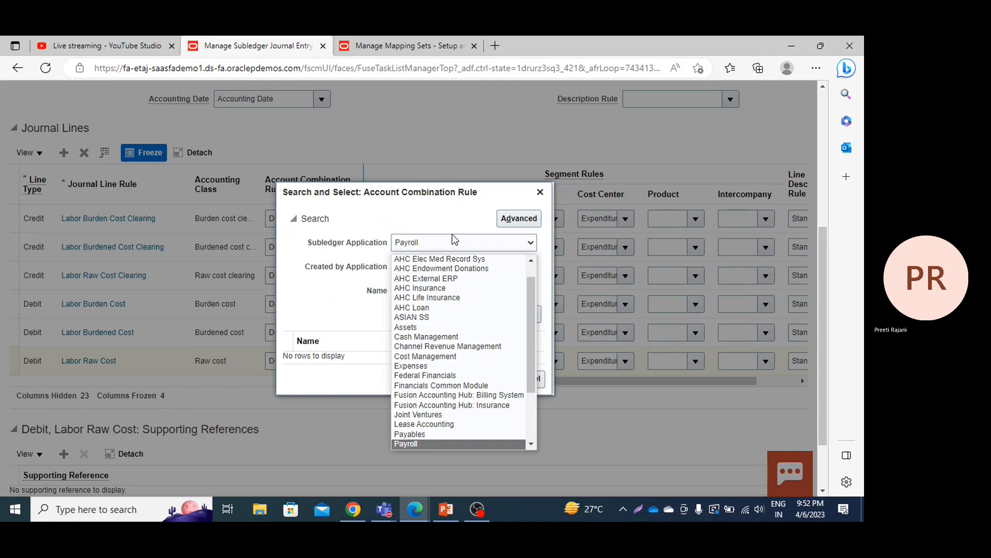
pyautogui.press('p')
pyautogui.click(454, 239)
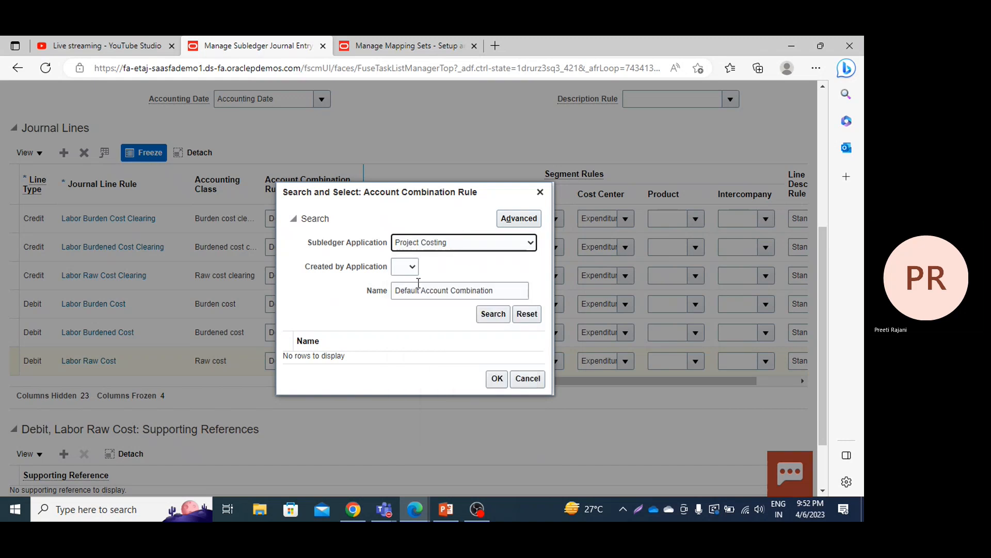
pyautogui.click(488, 316)
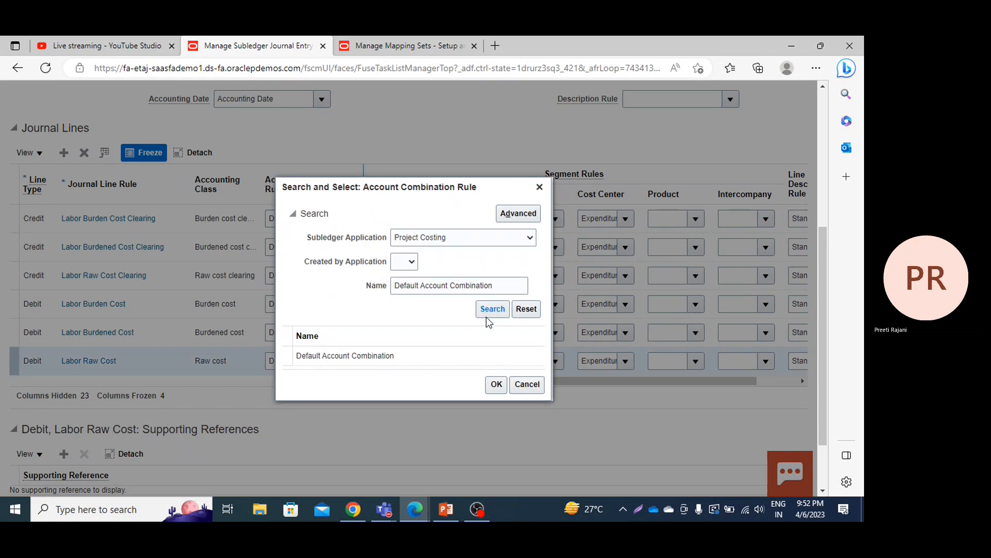
pyautogui.click(414, 358)
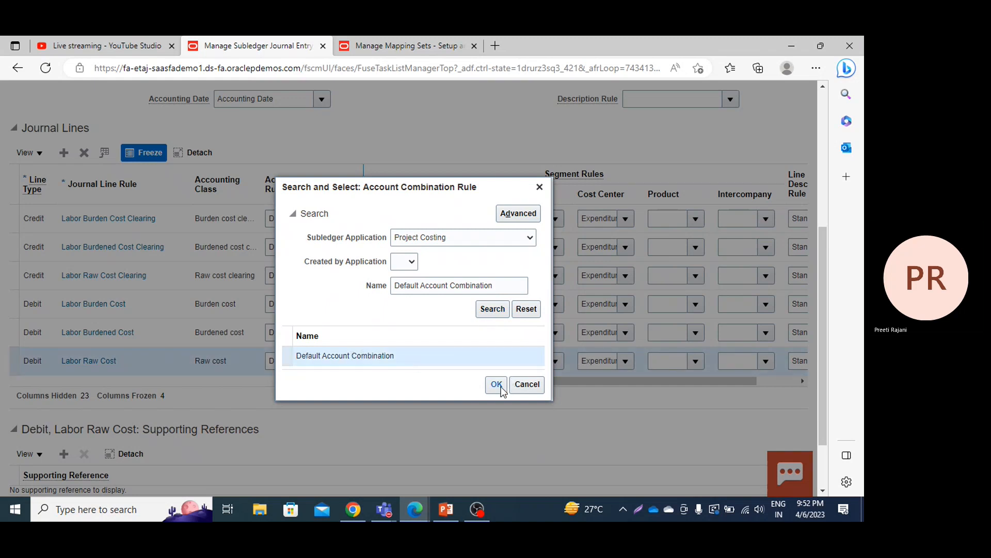
pyautogui.click(525, 384)
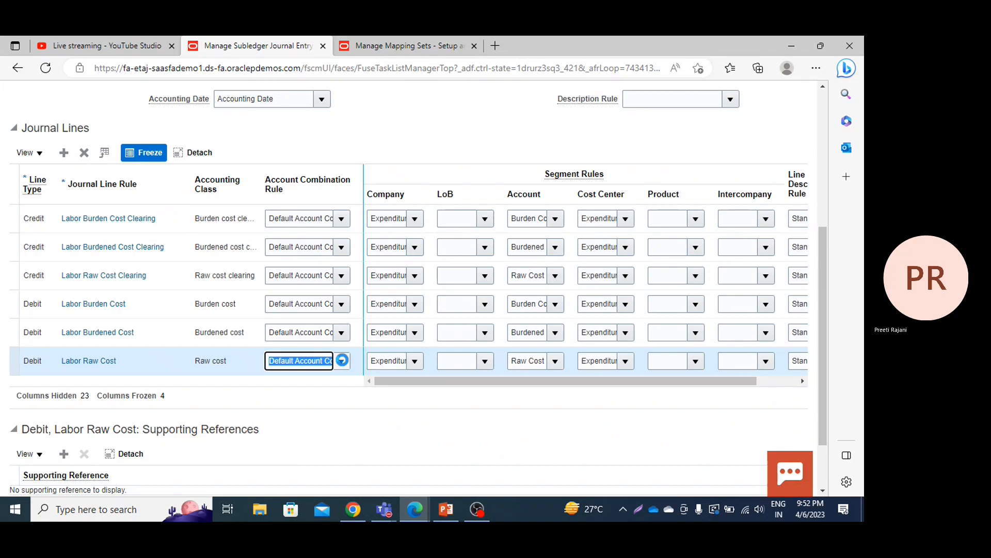
# Step: Set the account combination rule of the debit Labor Raw Cost line to PPM Default Comb DR
pyautogui.click(311, 363)
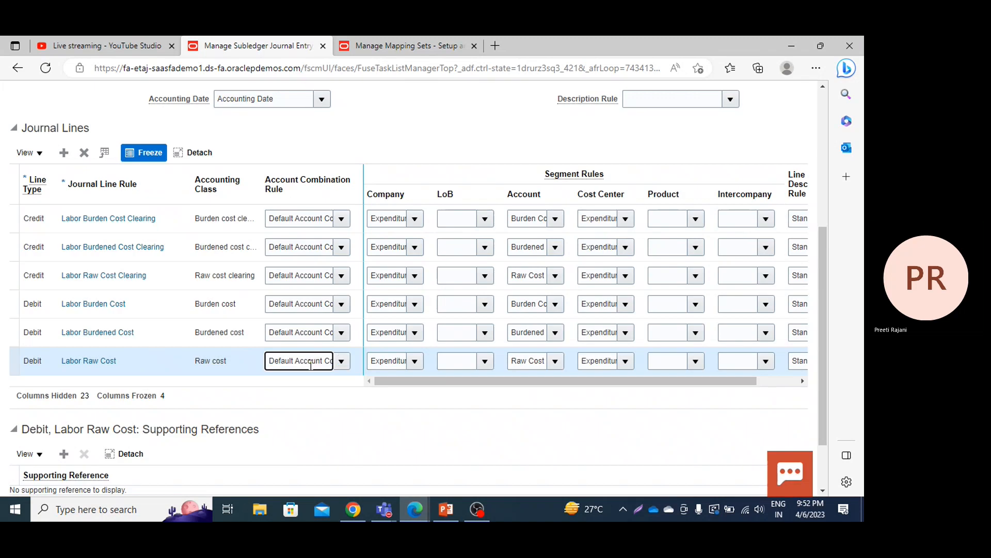
pyautogui.hotkey('ctrl', 'a')
pyautogui.write('PPM')
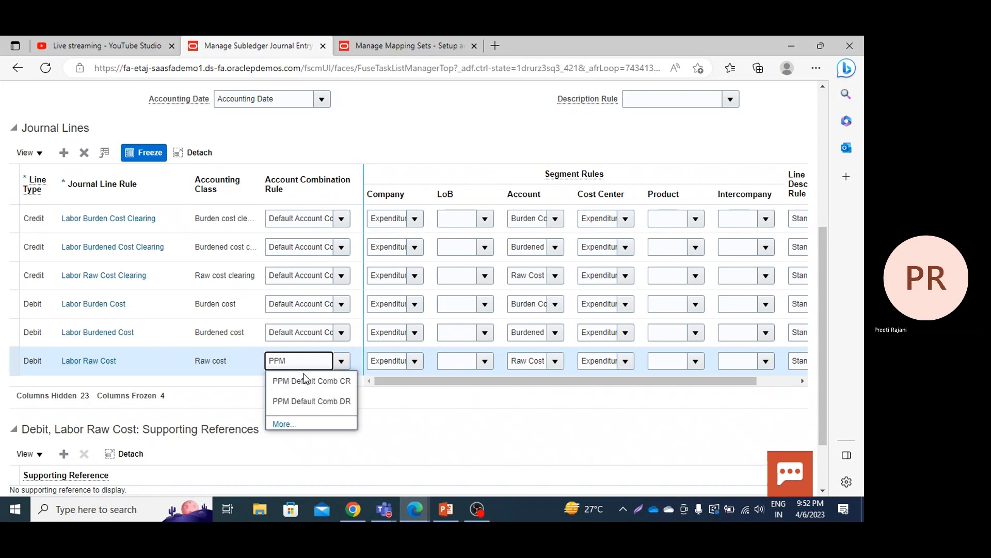
pyautogui.click(295, 408)
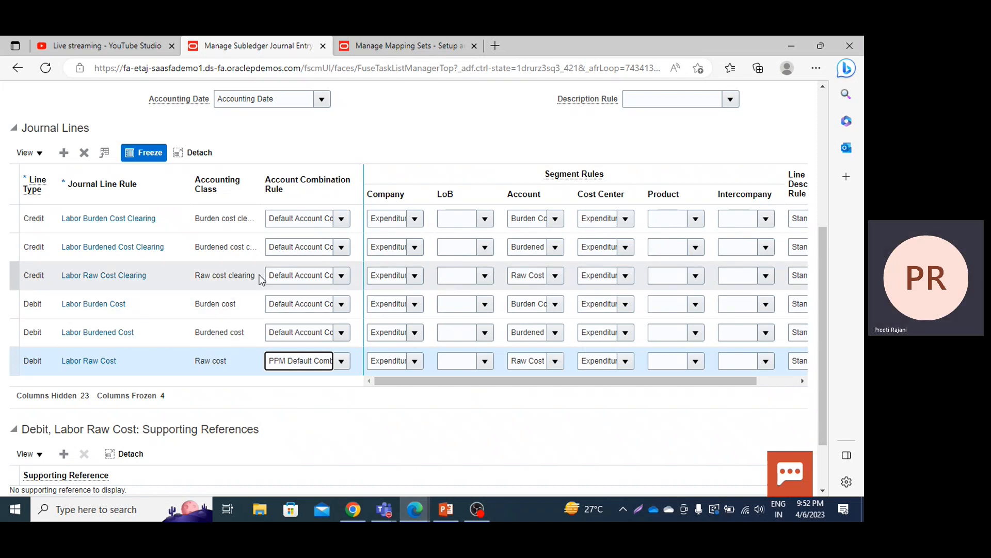
# Step: Set the account combination rule of the credit Labor Raw Cost Clearing line to PPM Default Comb CR
pyautogui.click(342, 275)
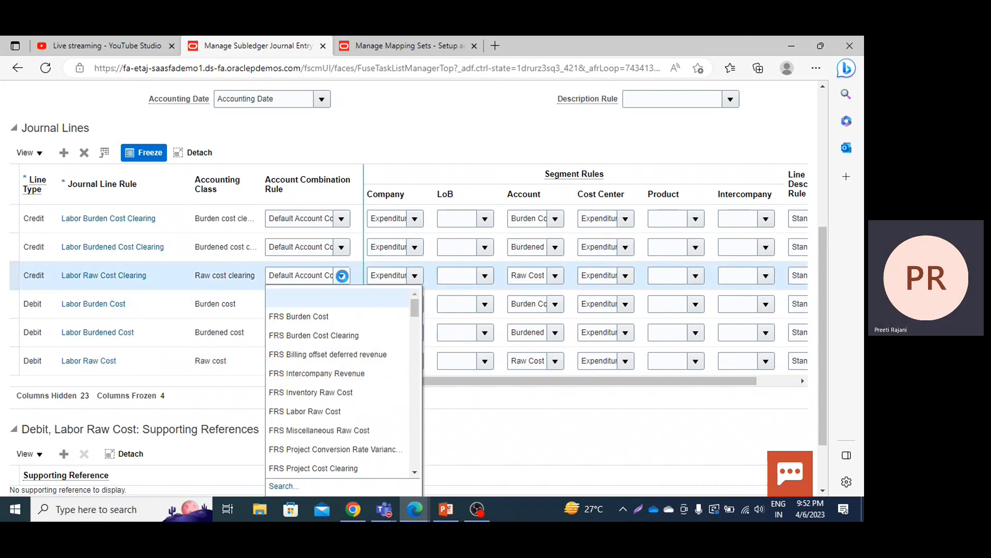
pyautogui.press('Home')
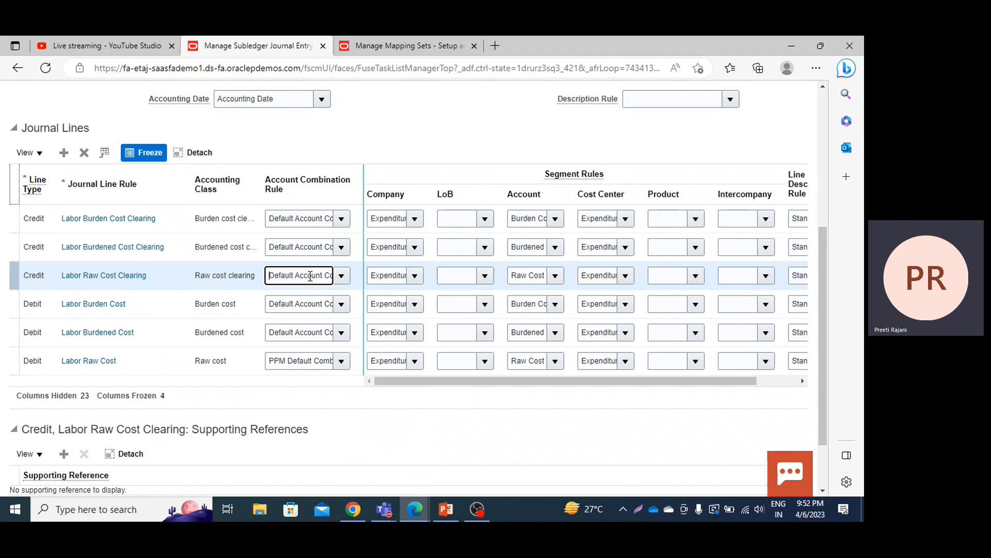
pyautogui.write('PPM')
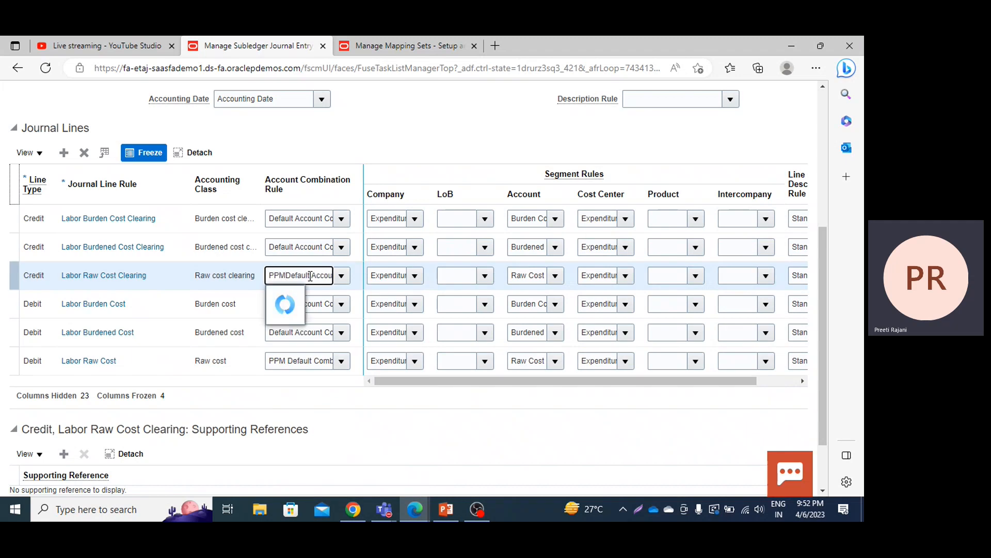
pyautogui.press('Delete')
pyautogui.press('Delete')
pyautogui.press('Delete')
pyautogui.press('Delete')
pyautogui.press('Delete')
pyautogui.press('Delete')
pyautogui.press('Delete')
pyautogui.press('Delete')
pyautogui.press('Delete')
pyautogui.press('Delete')
pyautogui.press('Delete')
pyautogui.press('Delete')
pyautogui.press('Delete')
pyautogui.press('Delete')
pyautogui.press('Delete')
pyautogui.press('Delete')
pyautogui.press('Delete')
pyautogui.press('Delete')
pyautogui.press('Delete')
pyautogui.press('Delete')
pyautogui.press('Delete')
pyautogui.press('Delete')
pyautogui.press('Delete')
pyautogui.press('Delete')
pyautogui.press('Delete')
pyautogui.press('Delete')
pyautogui.press('Delete')
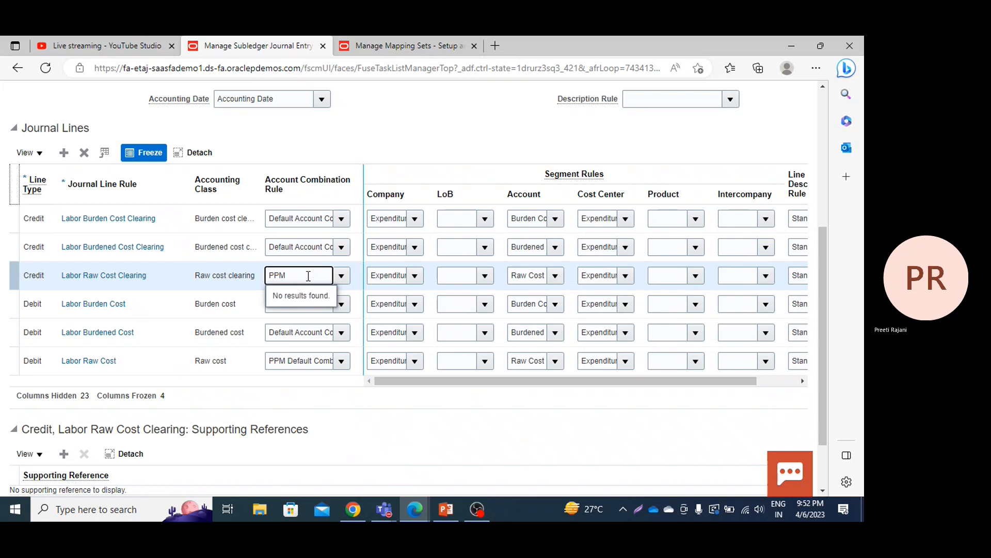
pyautogui.press('BackSpace')
pyautogui.write('M')
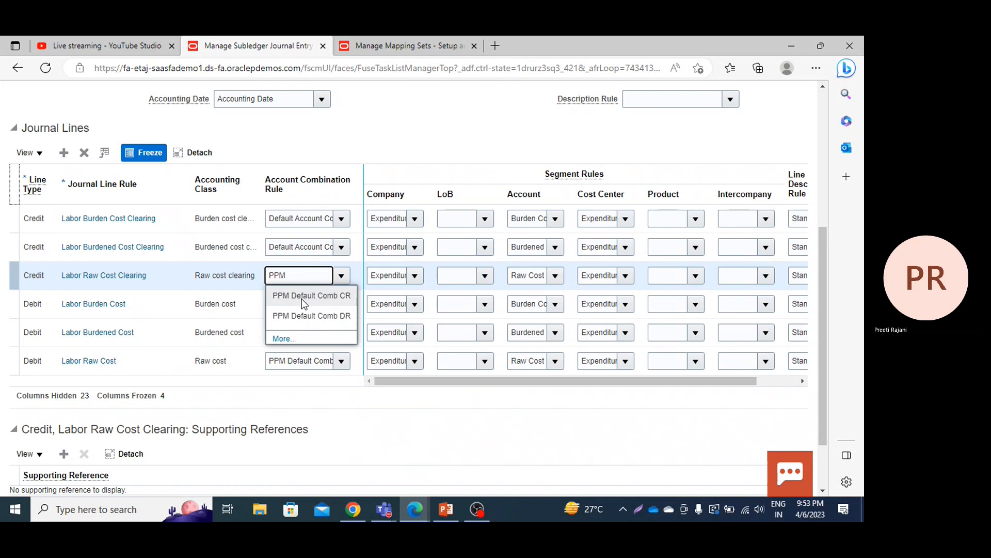
pyautogui.click(302, 297)
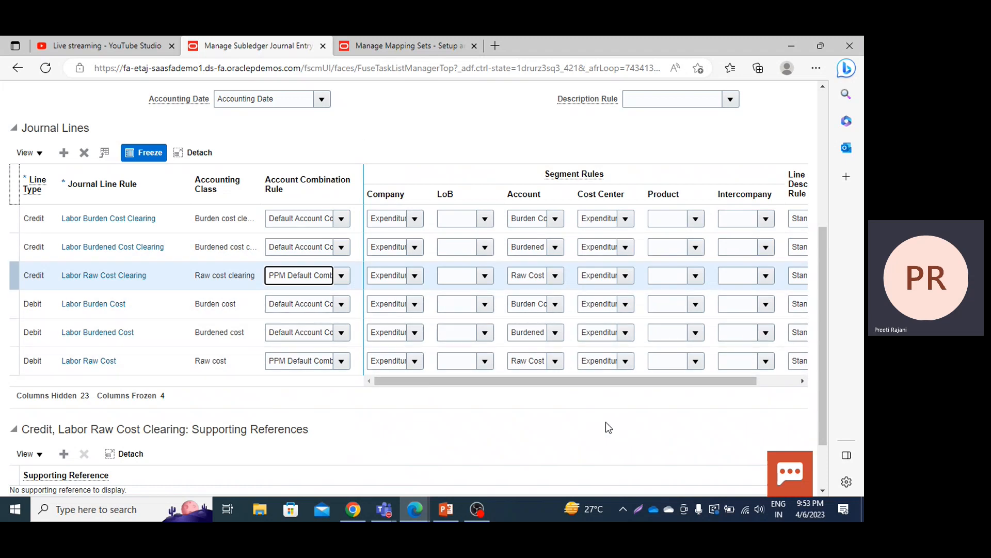
# Step: Set the debit Labor Raw Cost line's segment rules to PPM Company for Company, PPM Accounts for Account and PPM Cost Center for Cost Center
pyautogui.click(414, 361)
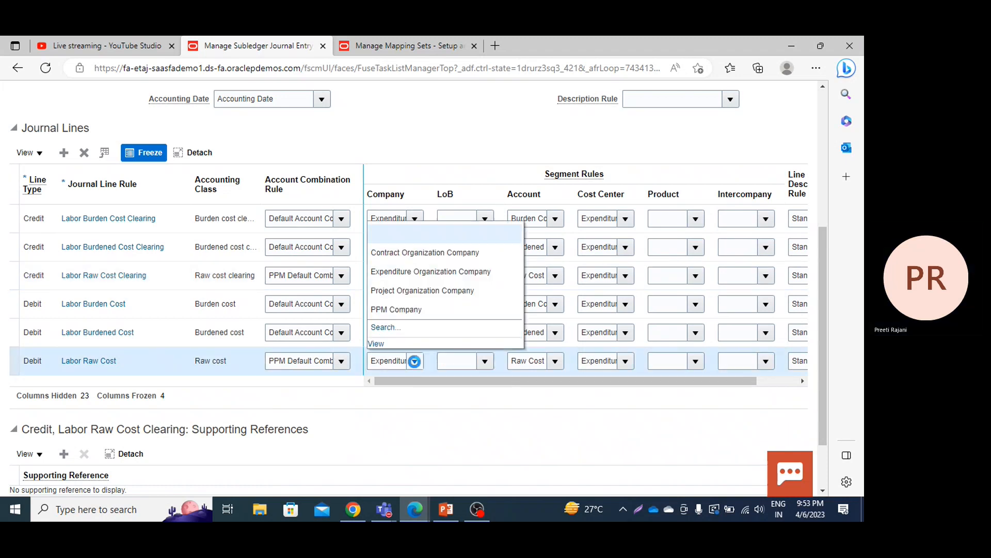
pyautogui.click(415, 361)
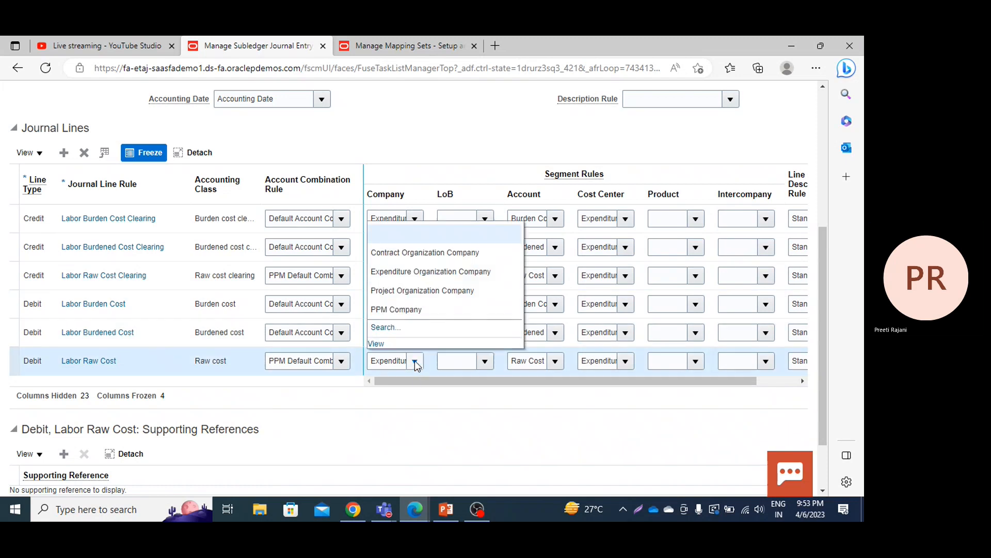
pyautogui.click(406, 308)
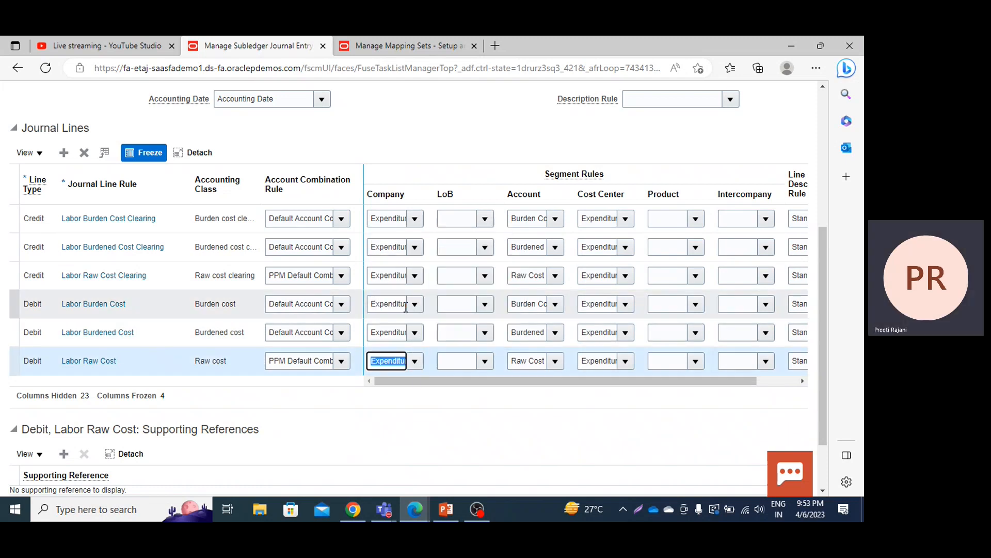
pyautogui.click(556, 362)
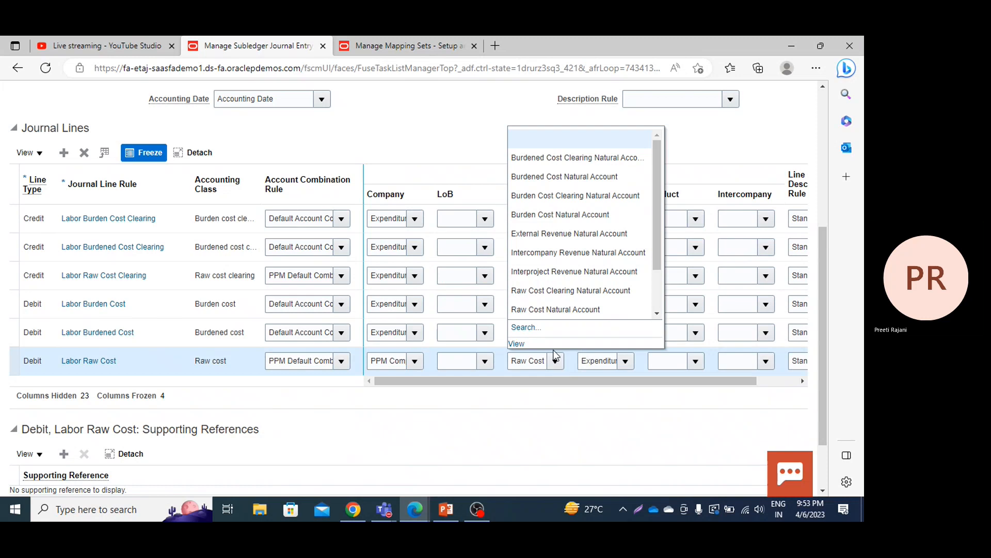
pyautogui.click(658, 313)
pyautogui.click(658, 314)
pyautogui.click(658, 314)
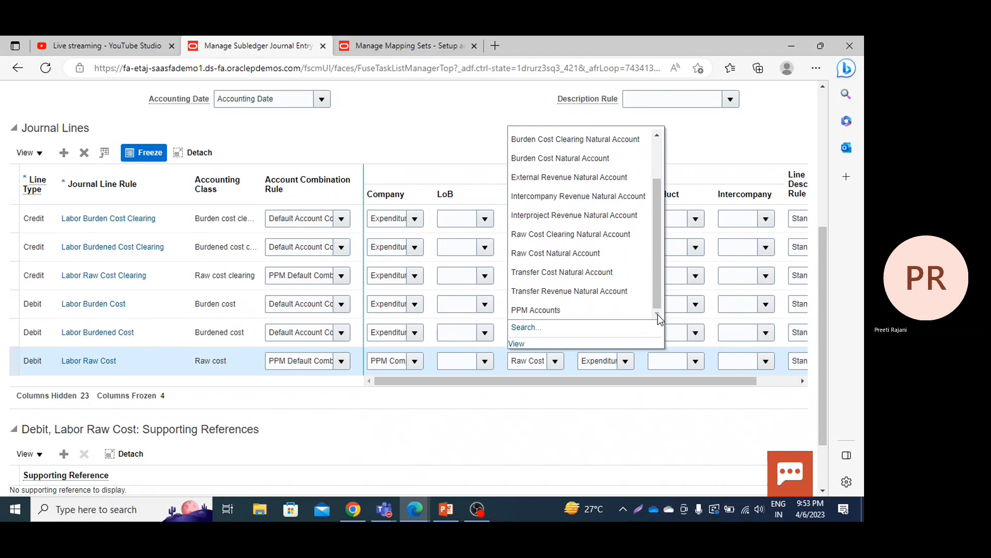
pyautogui.click(578, 309)
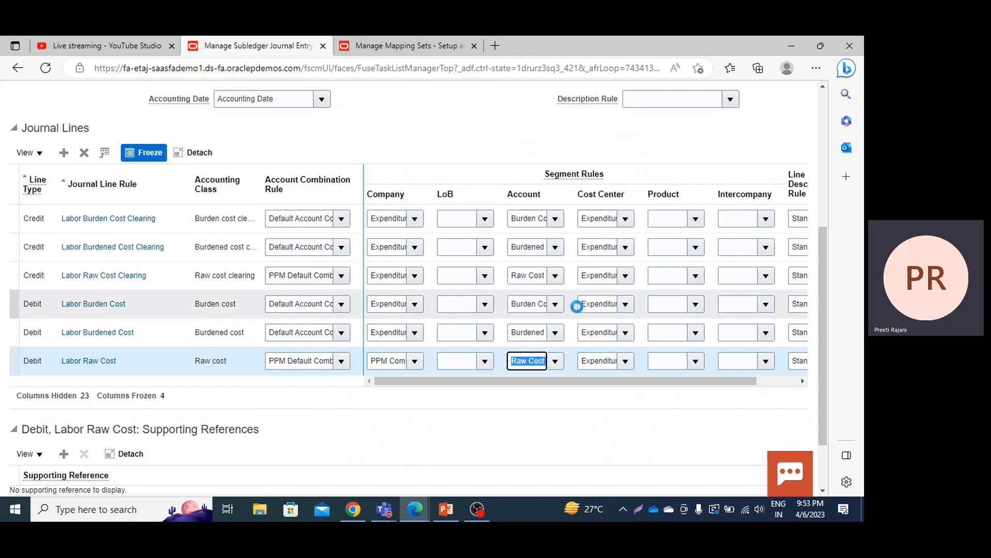
pyautogui.click(626, 362)
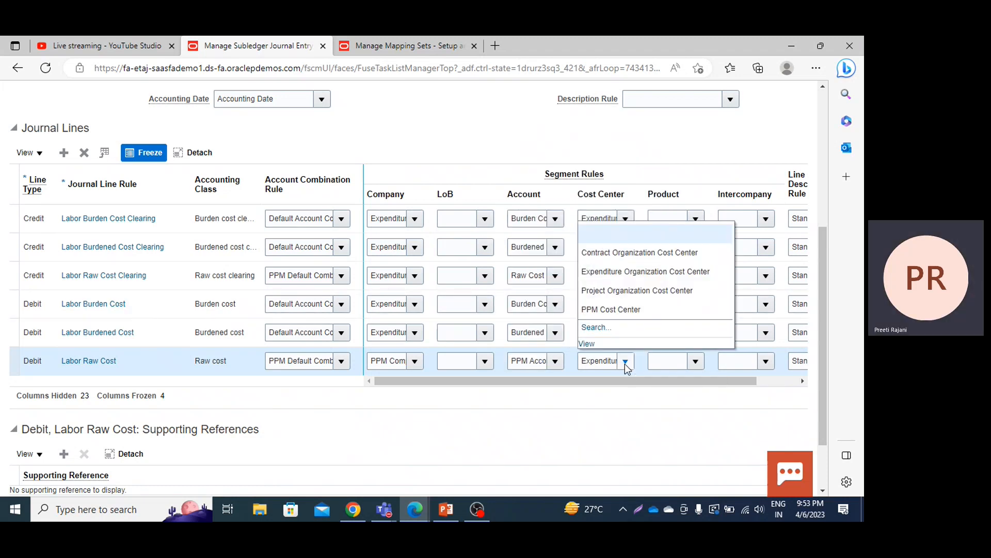
pyautogui.click(621, 309)
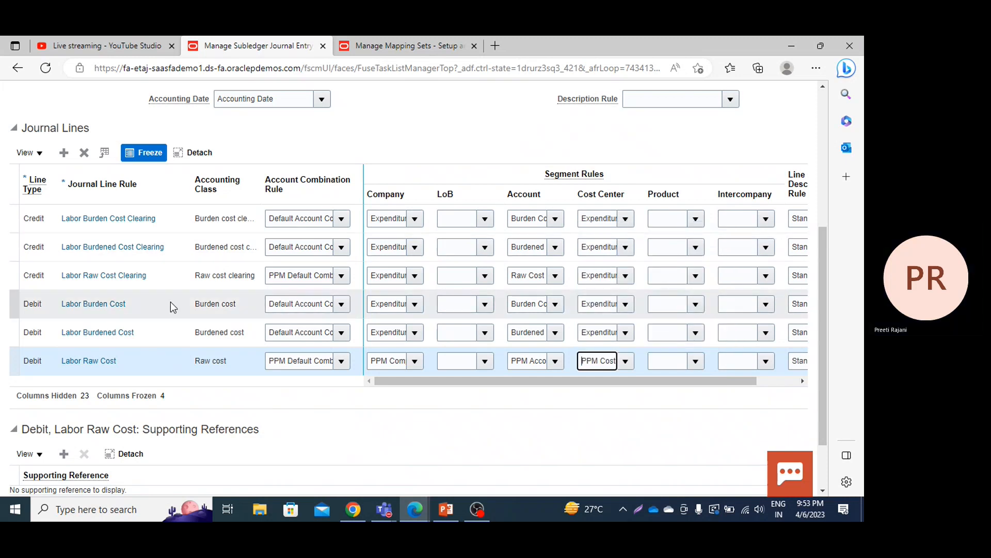
# Step: Set the credit Labor Raw Cost Clearing line's Company segment rule to PPM Company and its Cost Center rule to PPM Cost Center
pyautogui.click(415, 276)
pyautogui.click(387, 371)
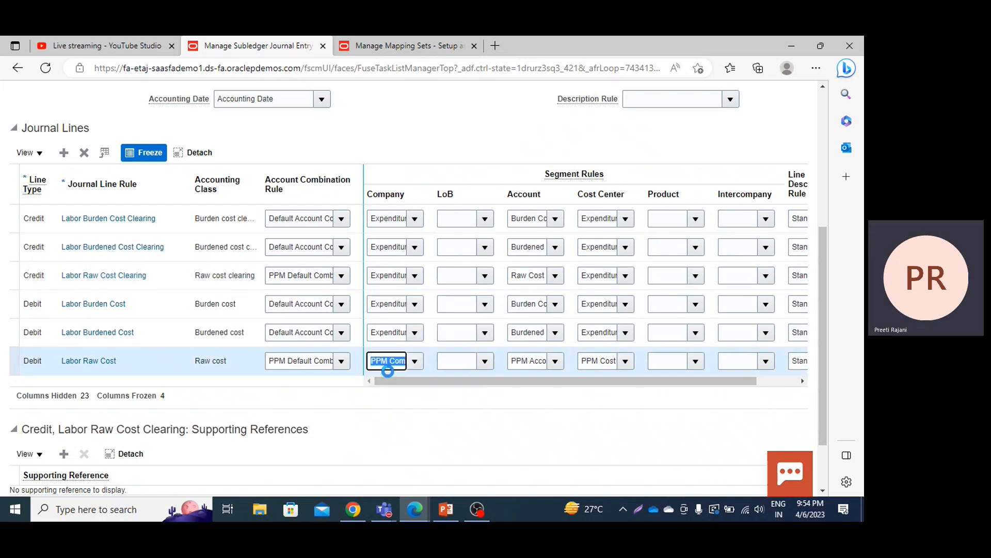
pyautogui.click(414, 276)
pyautogui.click(385, 374)
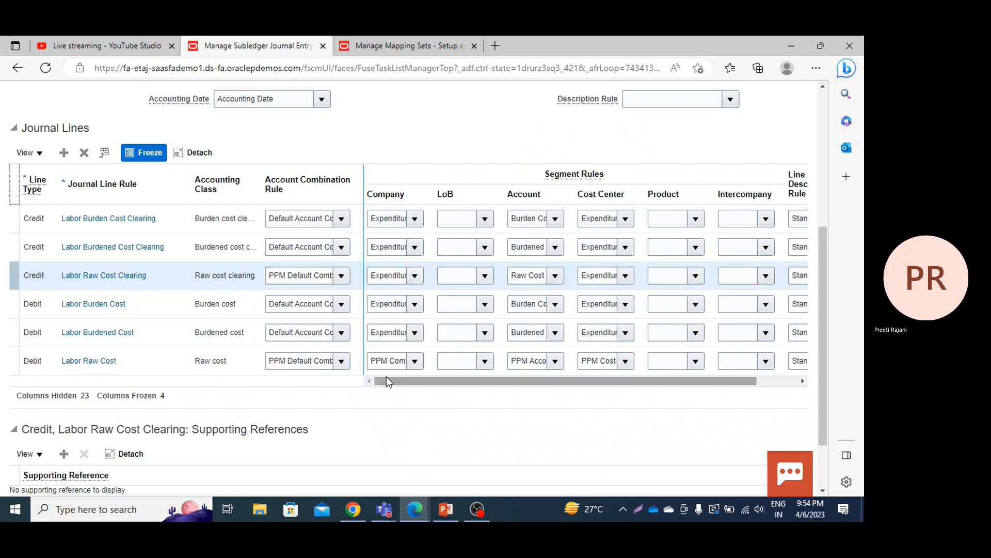
pyautogui.click(416, 277)
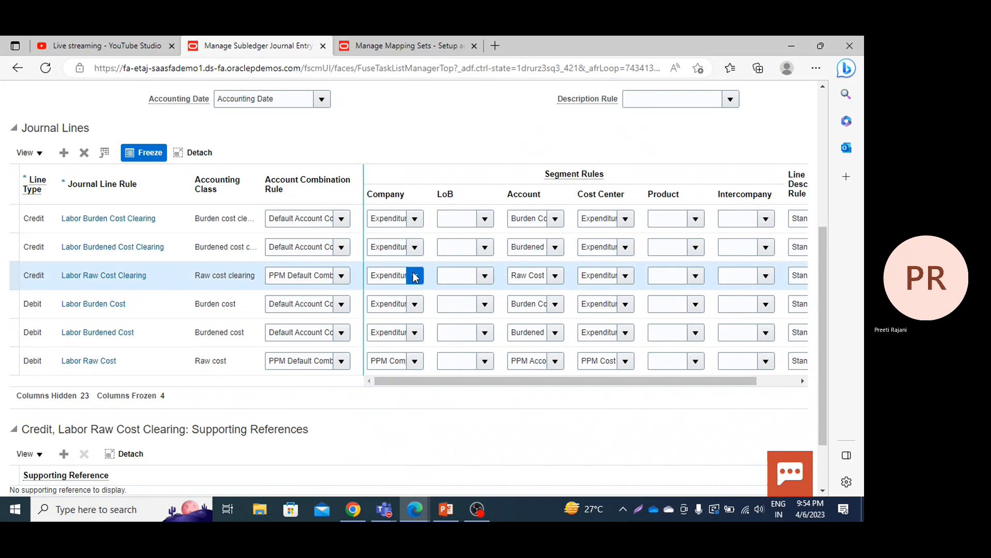
pyautogui.click(388, 373)
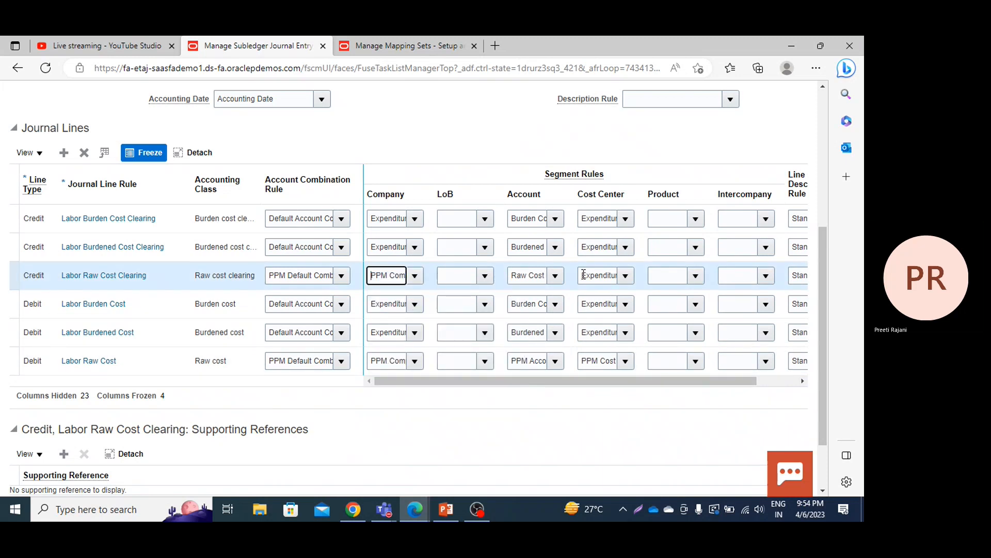
pyautogui.click(622, 279)
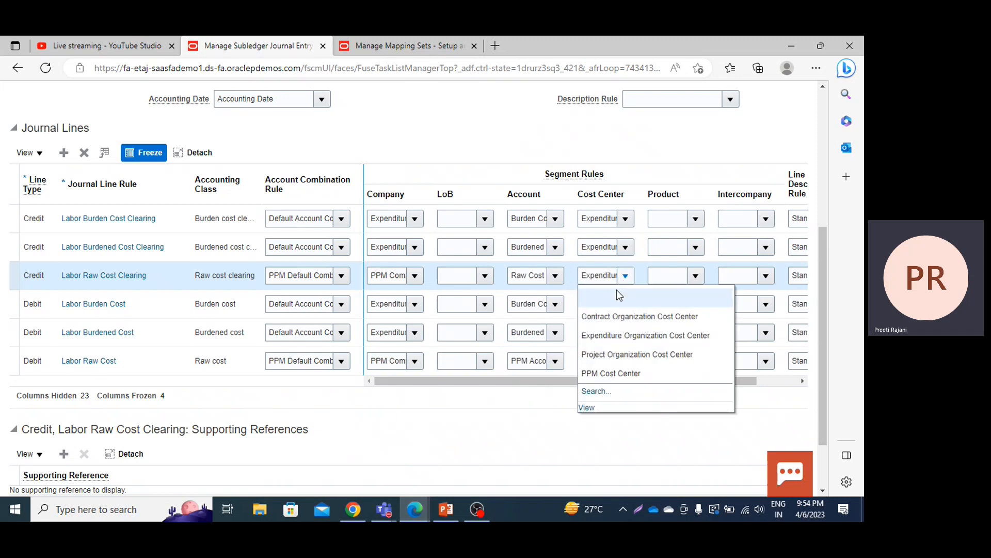
pyautogui.click(591, 377)
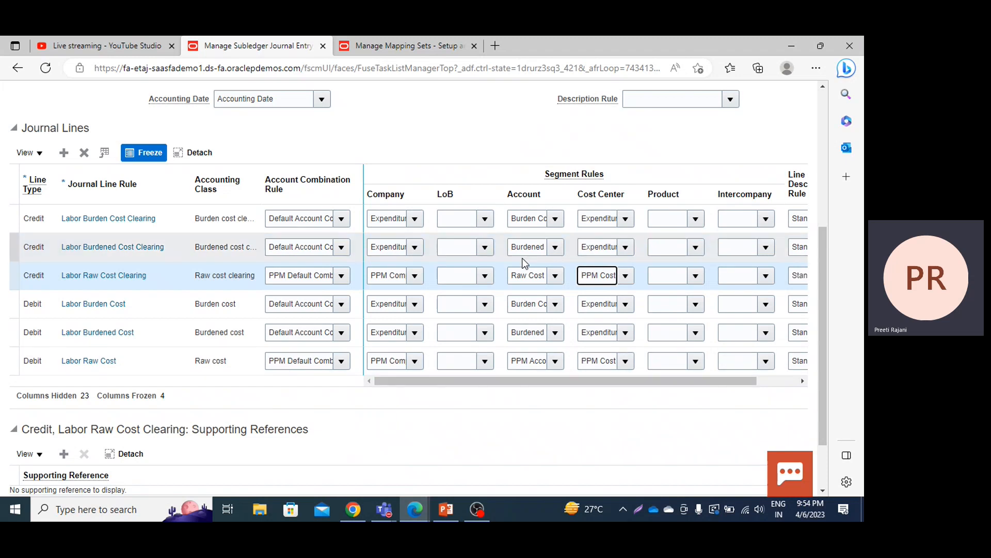
# Step: Clear the Account segment rule of the credit Labor Raw Cost Clearing line
pyautogui.doubleClick(532, 275)
pyautogui.click(529, 273)
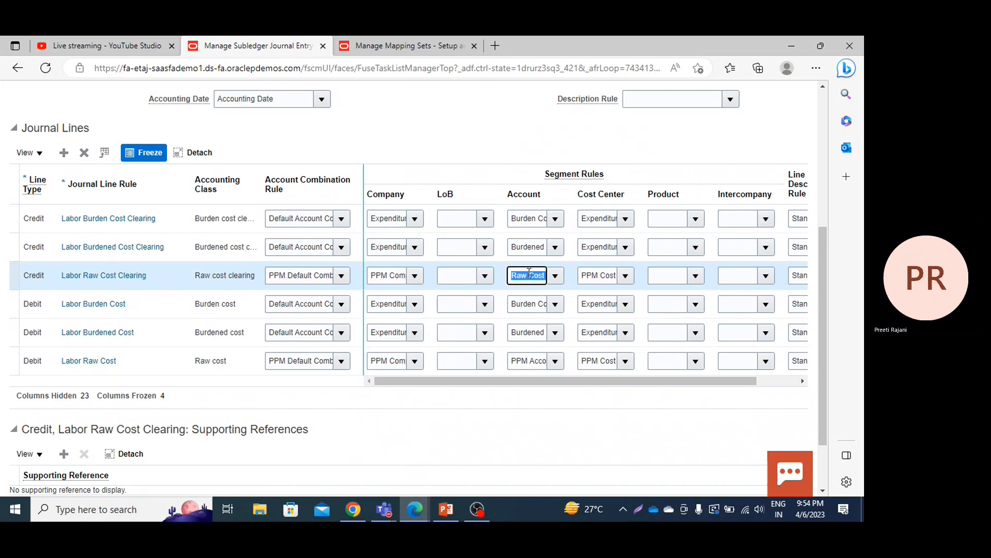
pyautogui.press('BackSpace')
# Step: Review the segment rules across the journal lines, and save and close the PPM Labor JERS rule set
pyautogui.click(824, 89)
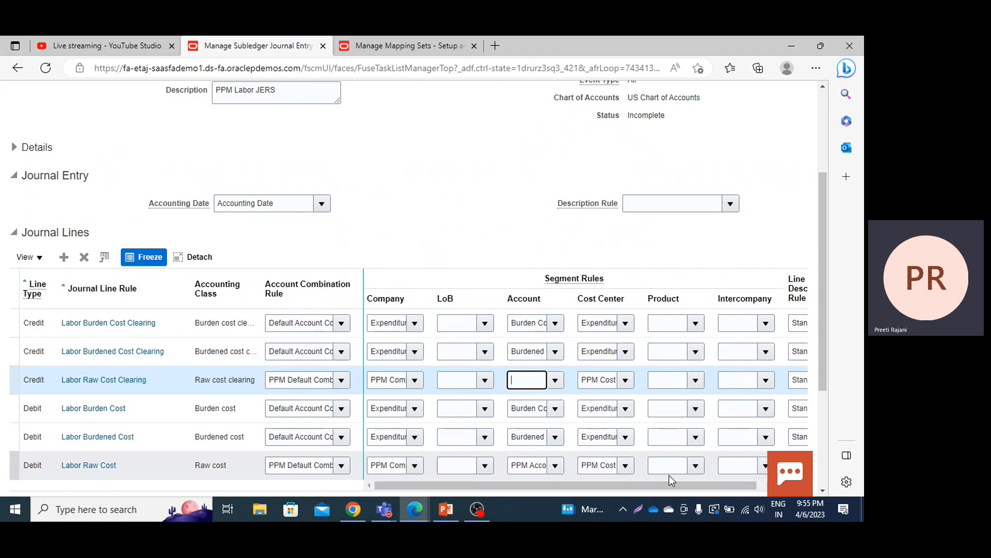
pyautogui.moveTo(670, 486); pyautogui.dragTo(757, 482)
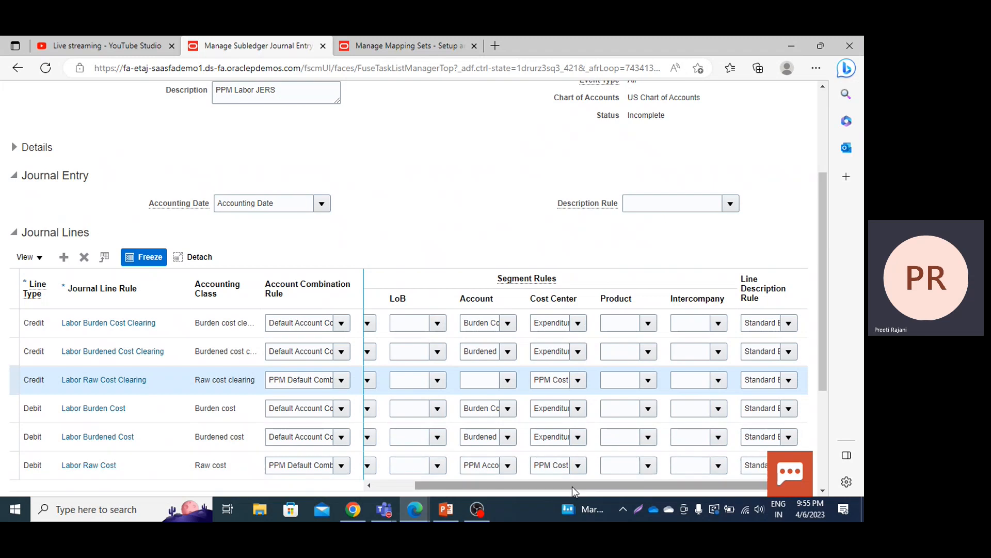
pyautogui.moveTo(572, 486); pyautogui.dragTo(516, 490)
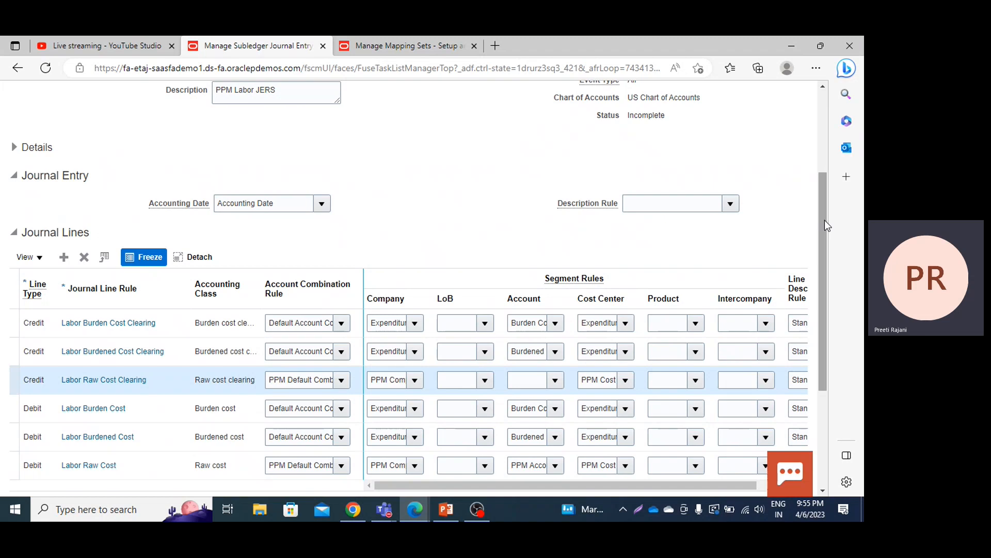
pyautogui.moveTo(825, 225); pyautogui.dragTo(825, 144)
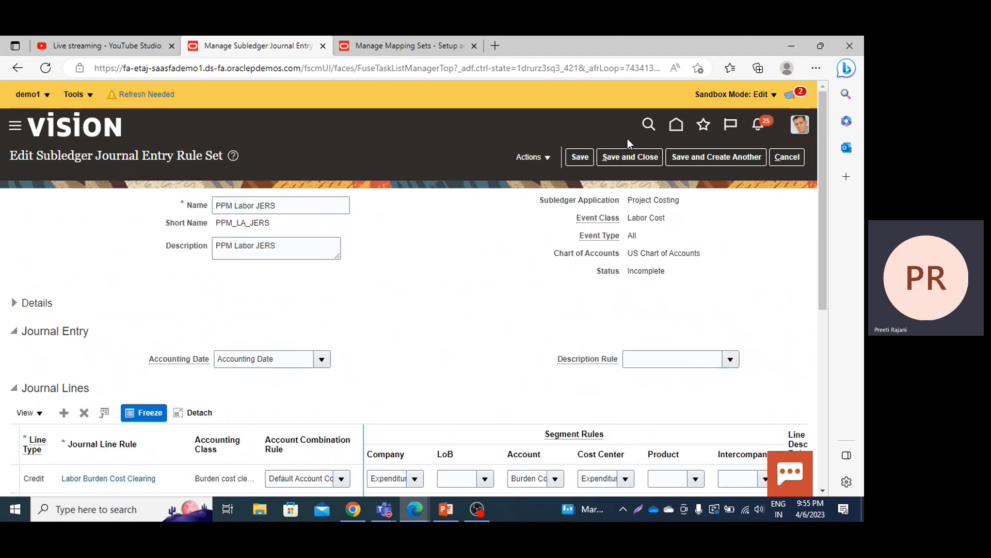
pyautogui.click(628, 157)
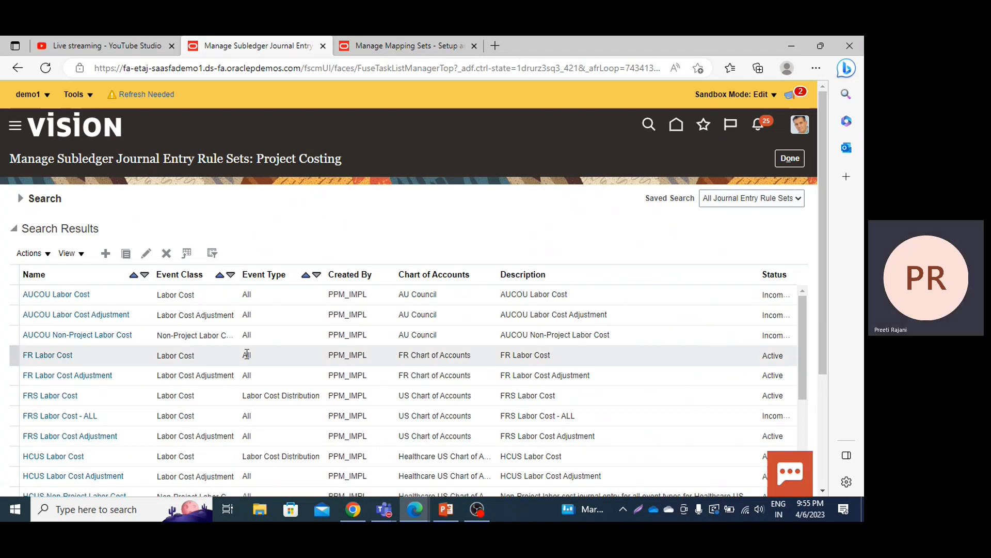
# Step: Search the Project Costing journal entry rule sets for the name Labor cost adj
pyautogui.click(29, 202)
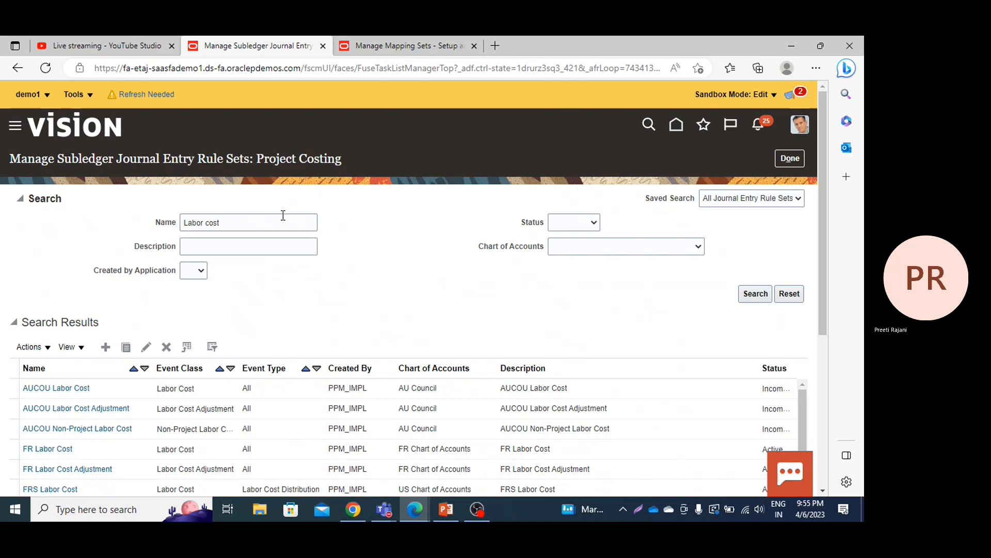
pyautogui.click(279, 222)
pyautogui.write('ad')
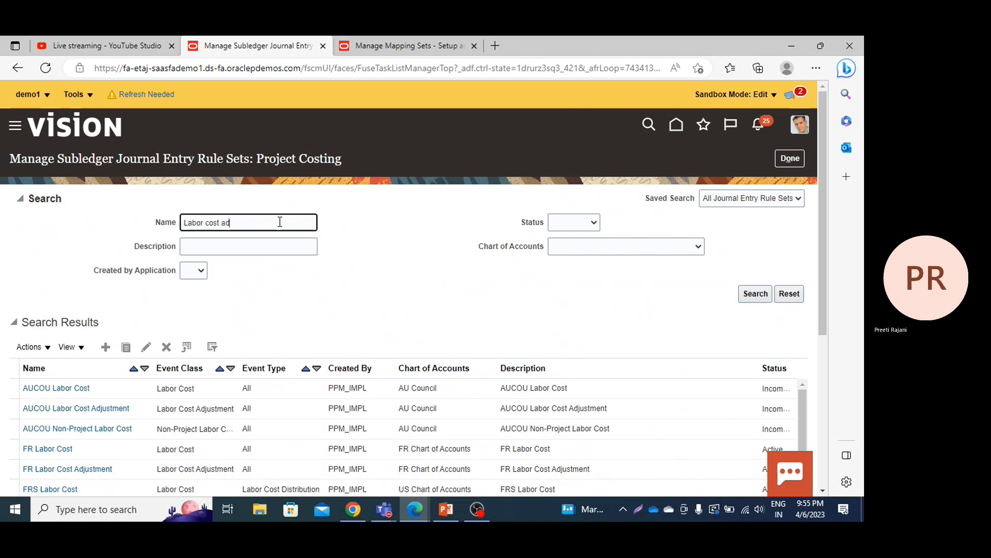
pyautogui.write('j')
pyautogui.click(756, 293)
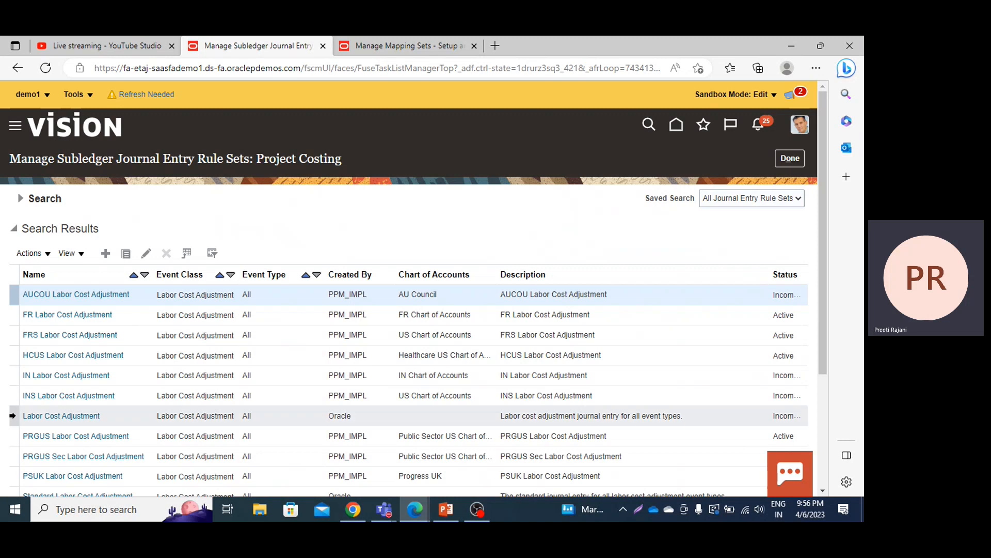
# Step: Duplicate the Oracle-created Labor Cost Adjustment journal entry rule set and name the copy PPM Lab Cost JERS
pyautogui.click(20, 417)
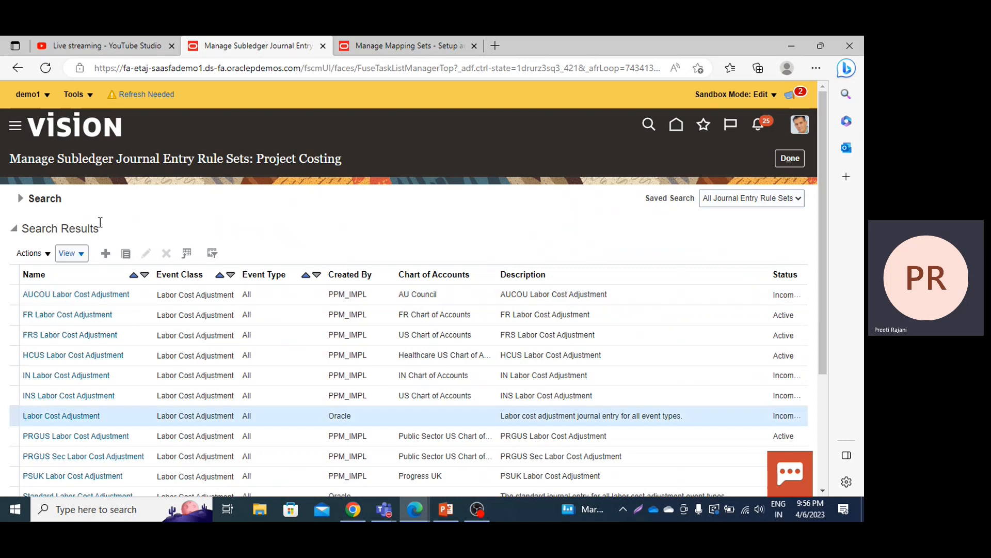
pyautogui.click(126, 253)
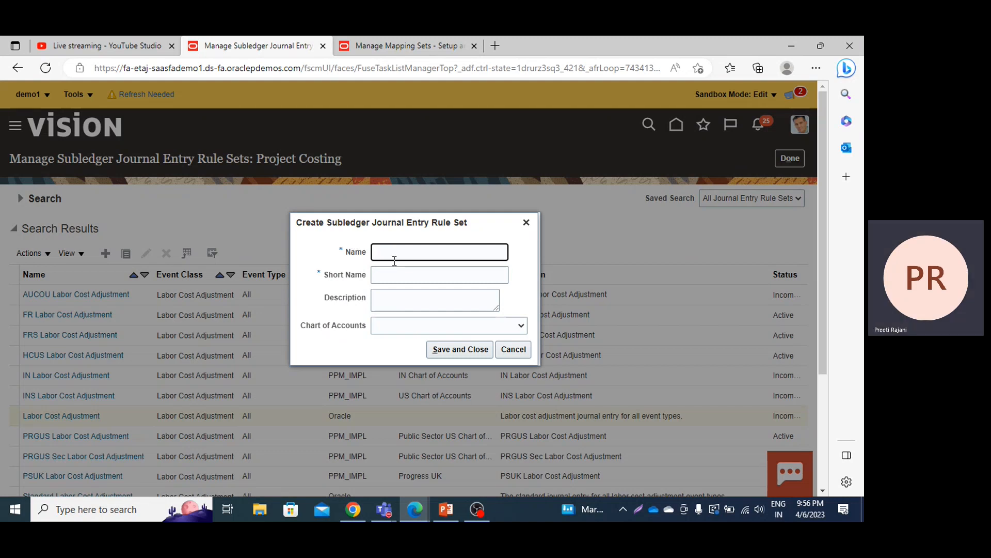
pyautogui.write('PPM ')
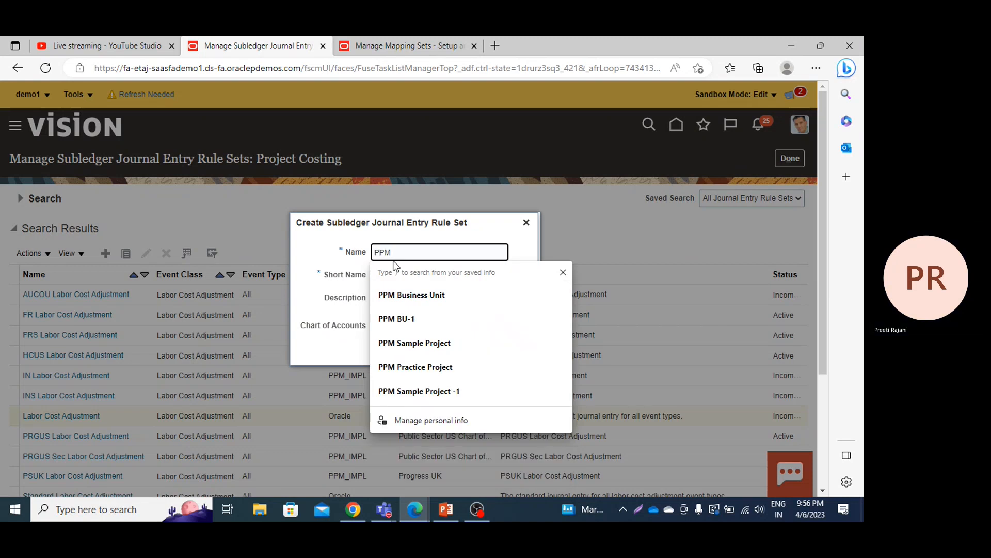
pyautogui.write('Lab Cost')
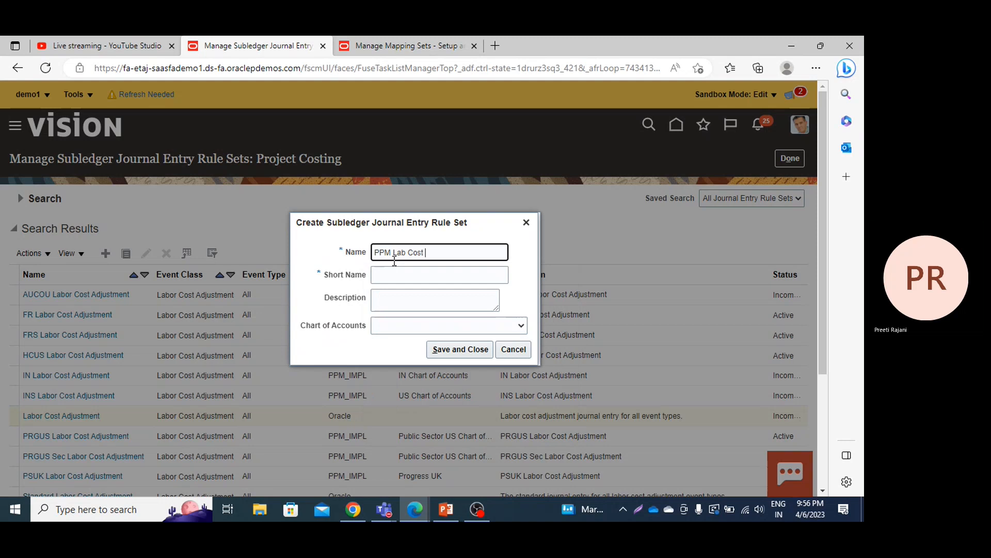
pyautogui.write(' JERS')
# Step: Enter PPM_LA_CO as the short name of the copied journal entry rule set
pyautogui.click(392, 268)
pyautogui.write('PPM')
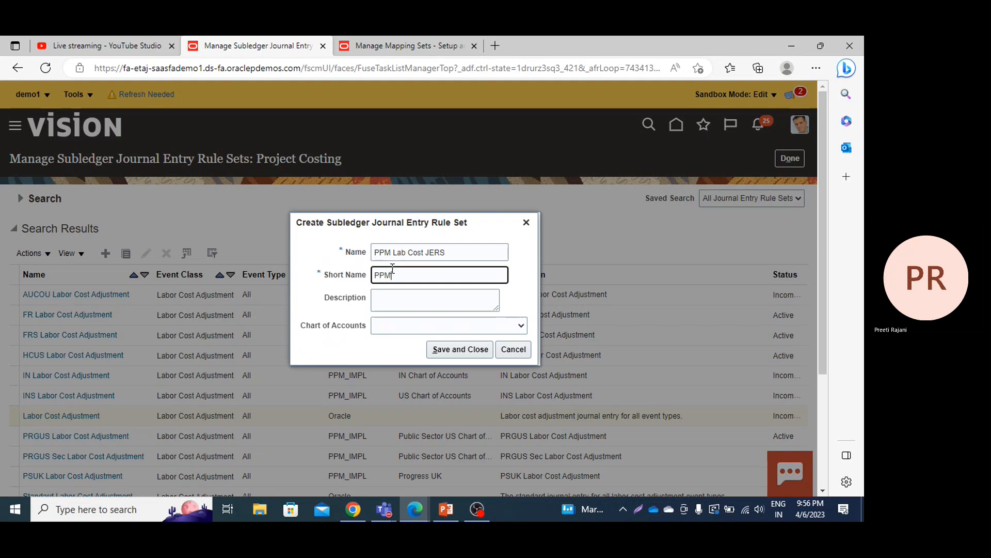
pyautogui.write('_')
pyautogui.write('LA')
pyautogui.write('+')
pyautogui.write('_')
pyautogui.write('C')
pyautogui.write('O')
# Step: Change the copy's name to PPM Lab Cost Adj JERS and extend its short name to PPM_LA_COADJ
pyautogui.click(424, 252)
pyautogui.write('Adj')
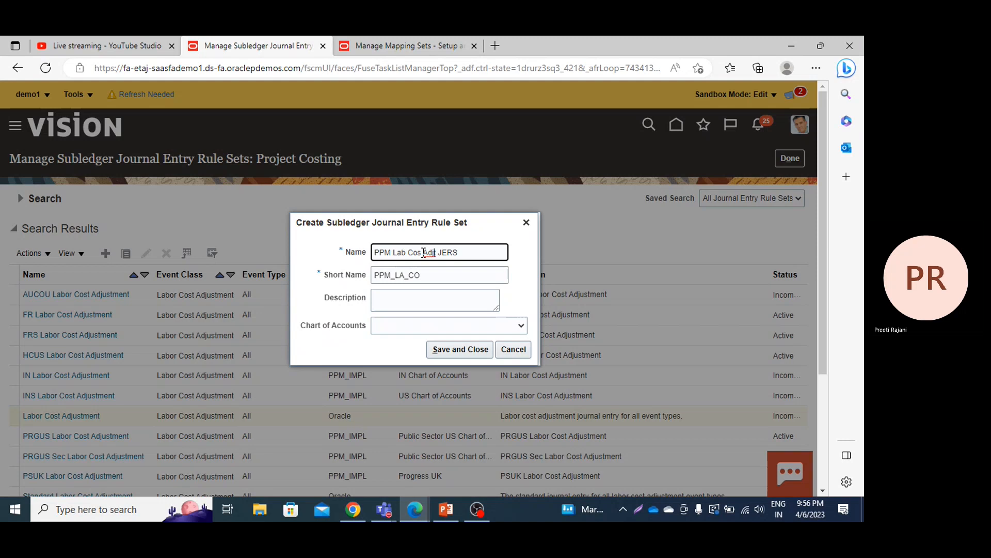
pyautogui.press('BackSpace')
pyautogui.write('t')
pyautogui.click(431, 275)
pyautogui.write('AD')
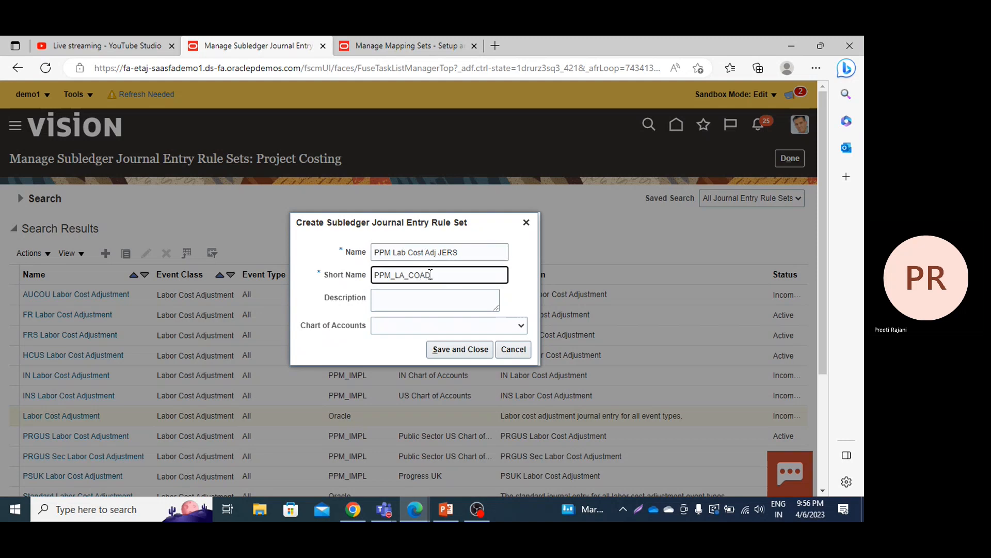
pyautogui.write('J')
# Step: Copy the rule set's name into its description and expand it to PPM Lab Cost Adjustment JERS
pyautogui.click(445, 252)
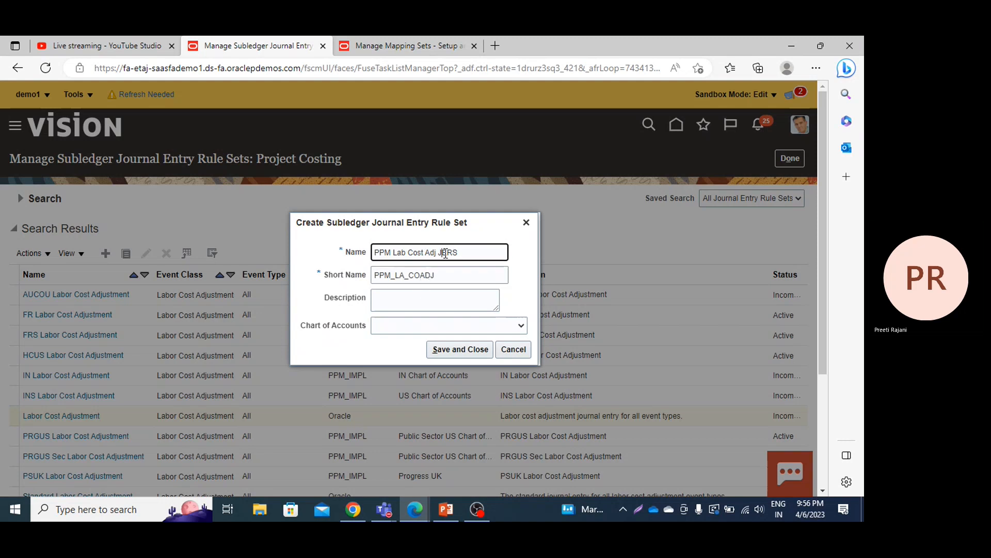
pyautogui.hotkey('ctrl', 'a')
pyautogui.hotkey('ctrl', 'c')
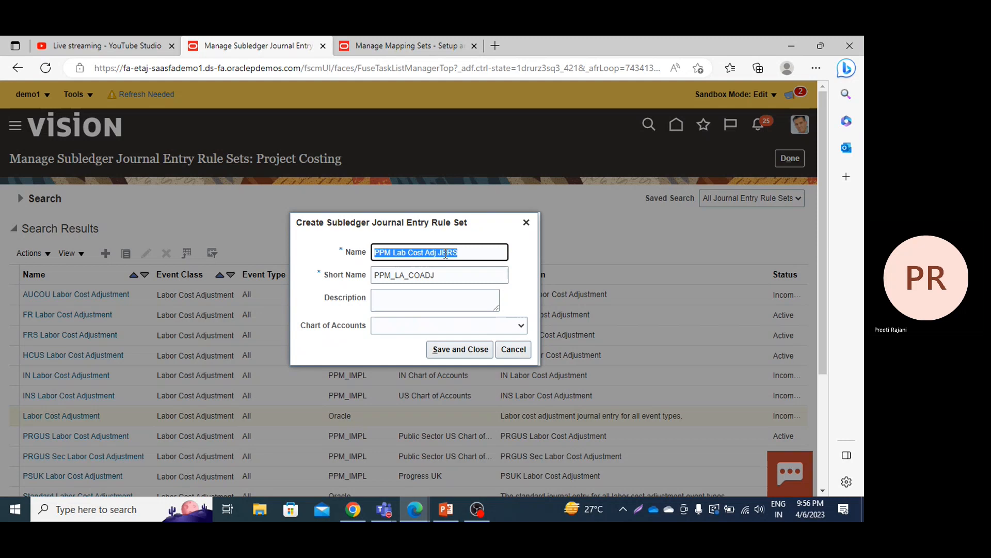
pyautogui.click(432, 300)
pyautogui.hotkey('ctrl', 'v')
pyautogui.click(441, 299)
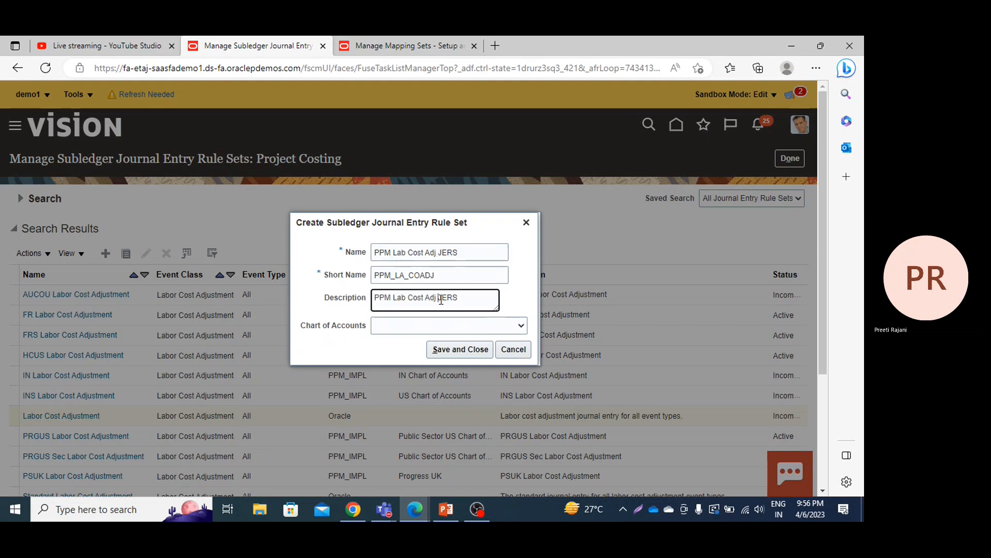
pyautogui.write('ustment')
# Step: Assign the US Chart of Accounts to the new rule set, and save and close its creation dialog
pyautogui.click(425, 329)
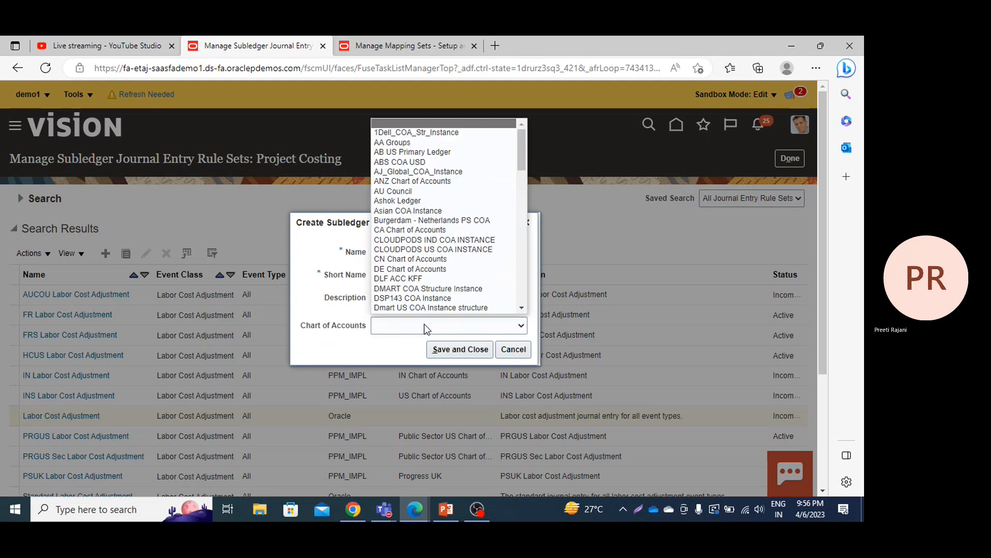
pyautogui.click(522, 307)
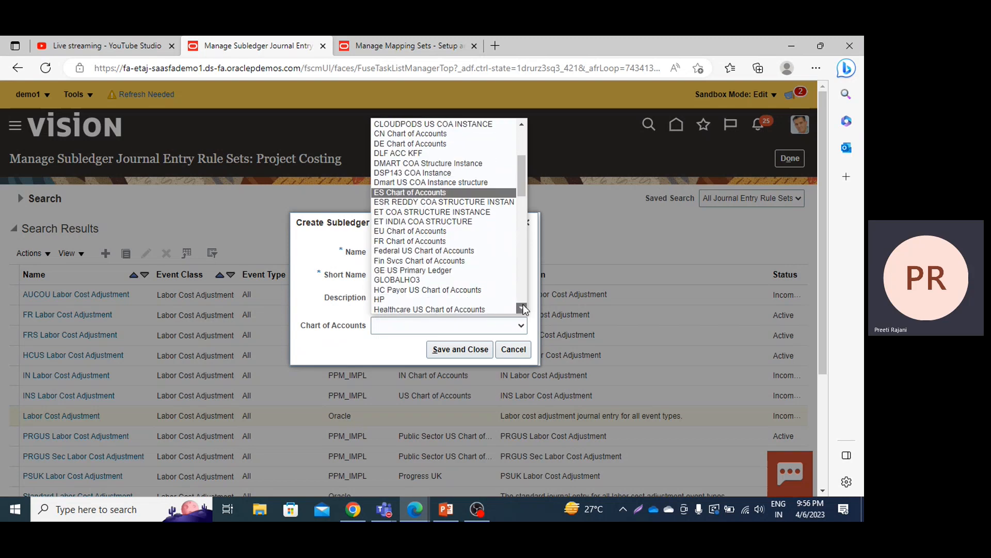
pyautogui.click(522, 308)
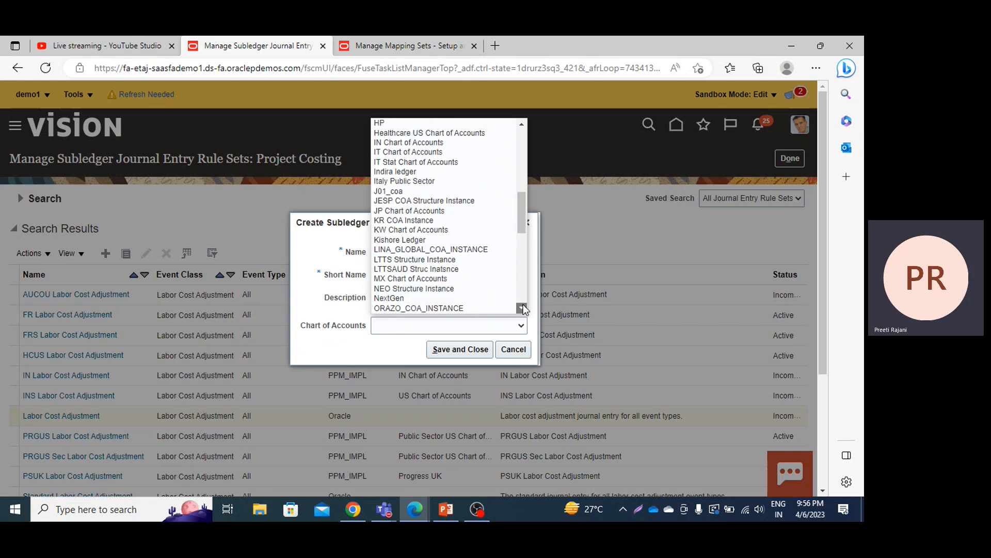
pyautogui.click(523, 308)
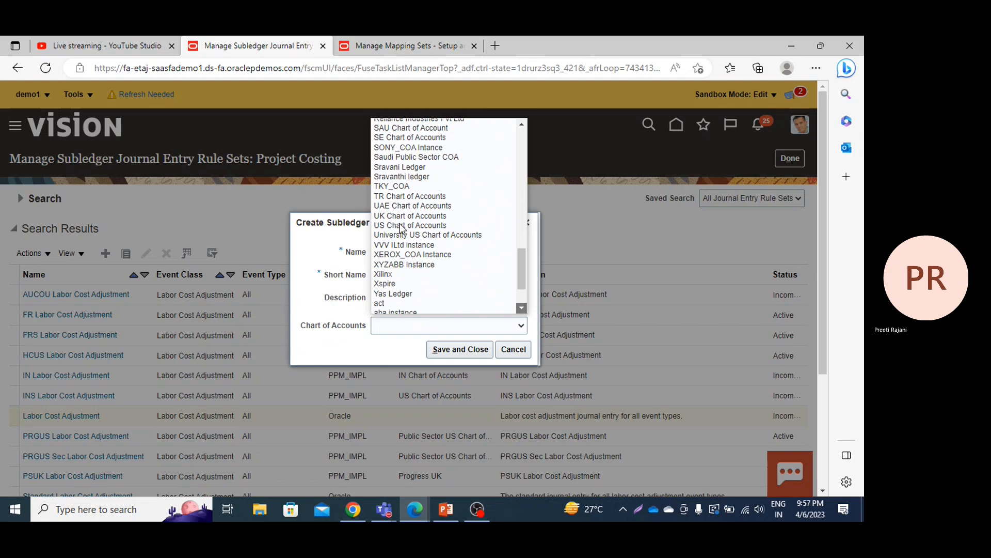
pyautogui.click(401, 226)
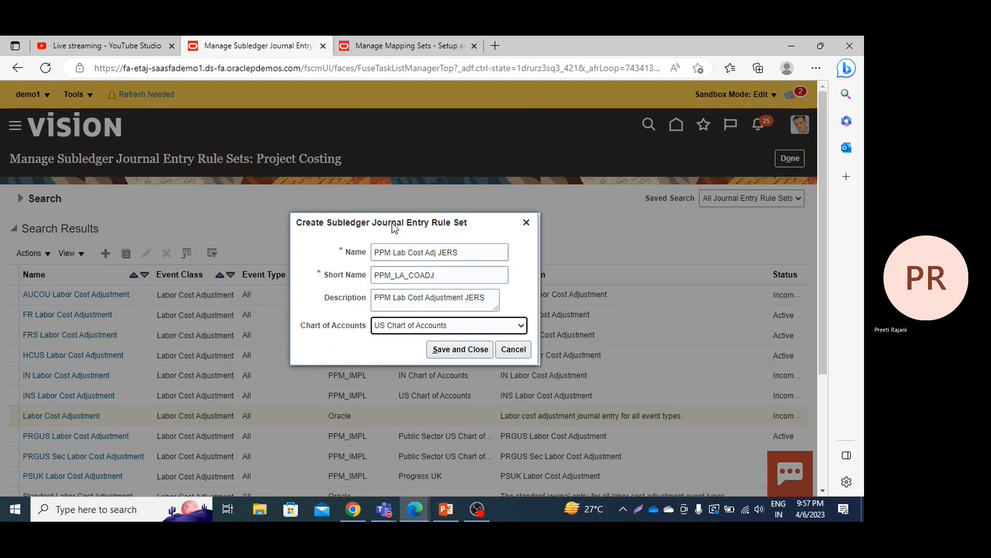
pyautogui.click(454, 348)
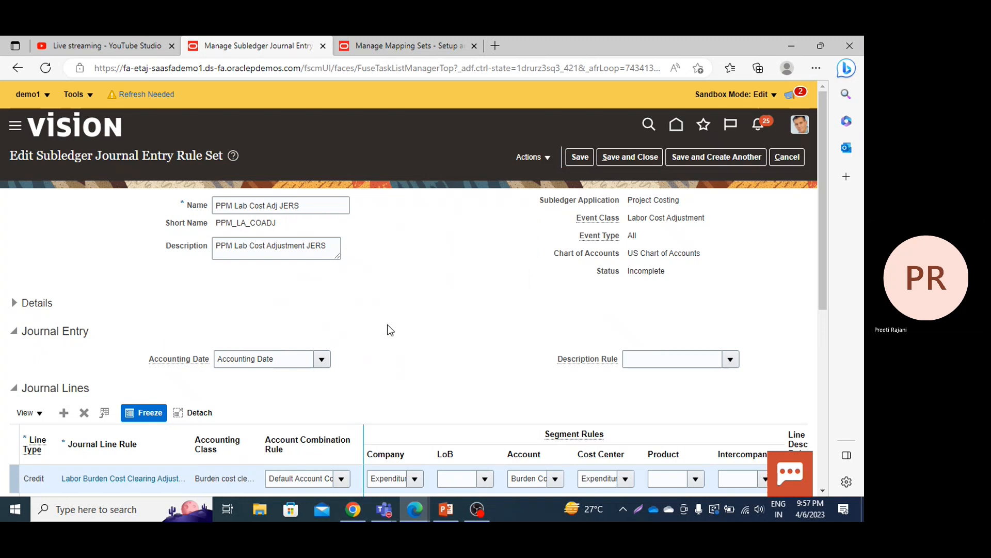
# Step: Set the account combination rule of the debit Labor Raw Cost Adjustment line to PPM Default Comb DR
pyautogui.scroll(-4, 387, 325)
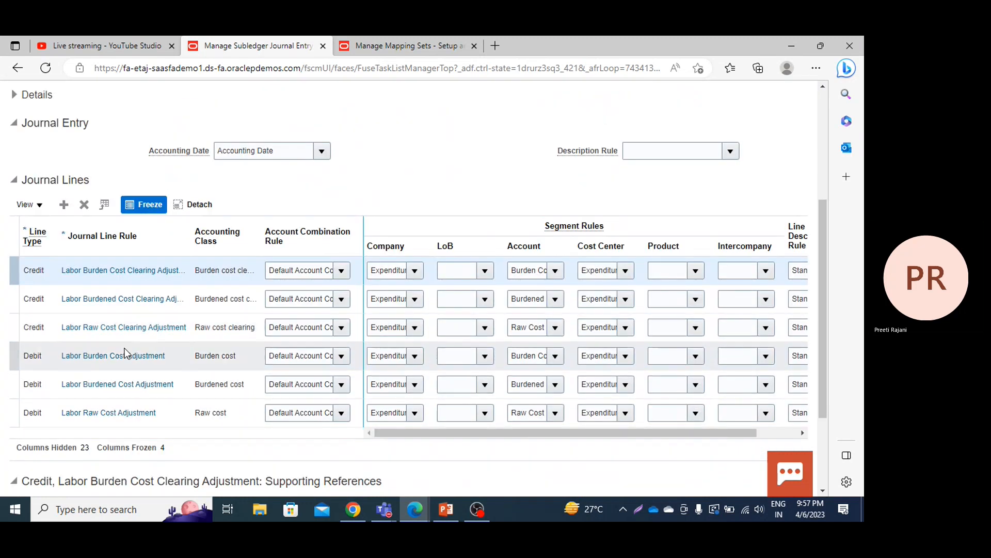
pyautogui.click(341, 413)
pyautogui.click(342, 412)
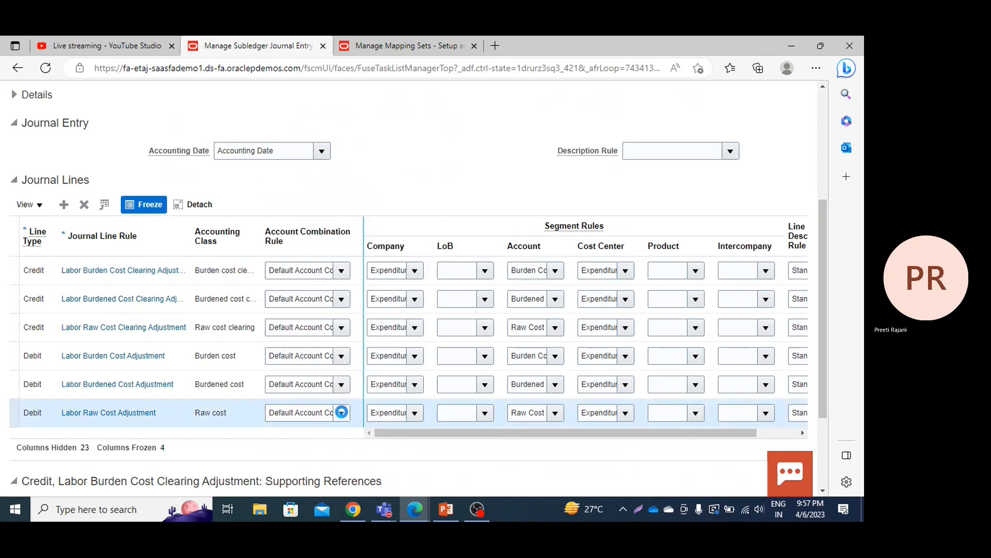
pyautogui.click(341, 412)
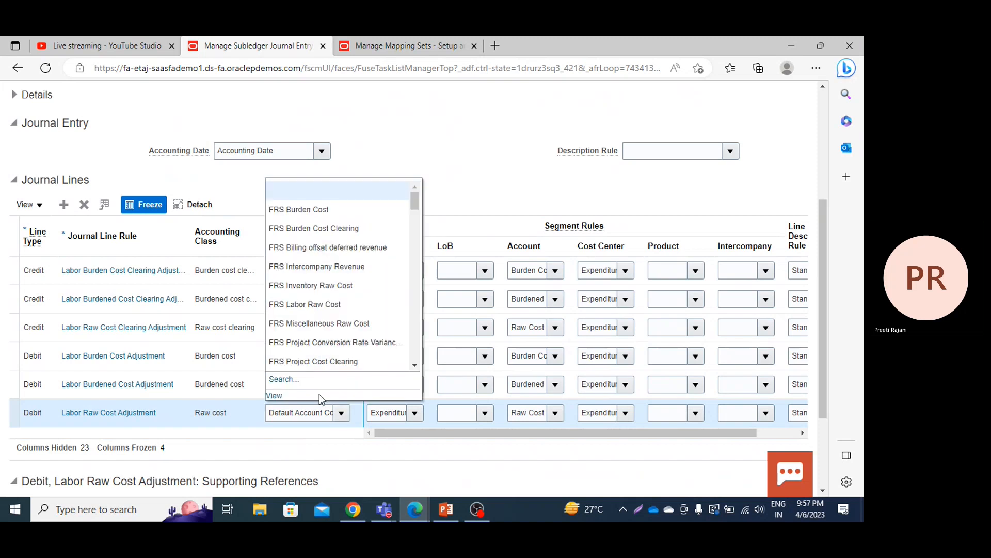
pyautogui.click(309, 412)
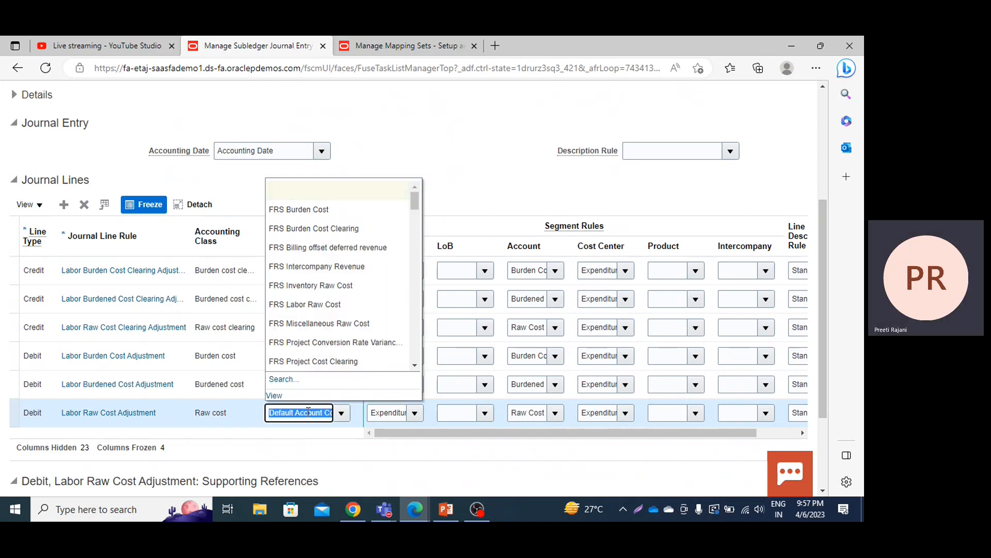
pyautogui.write('ppm')
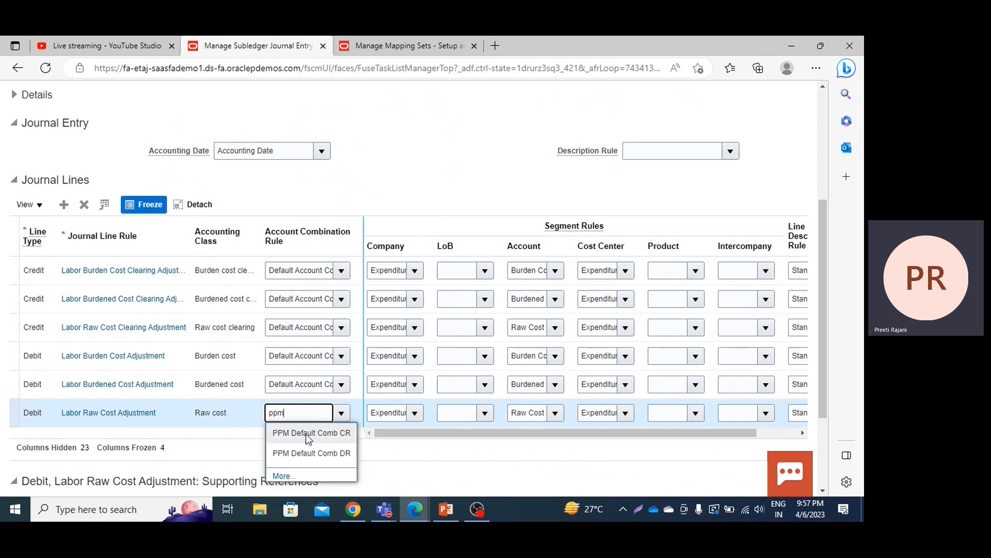
pyautogui.click(306, 454)
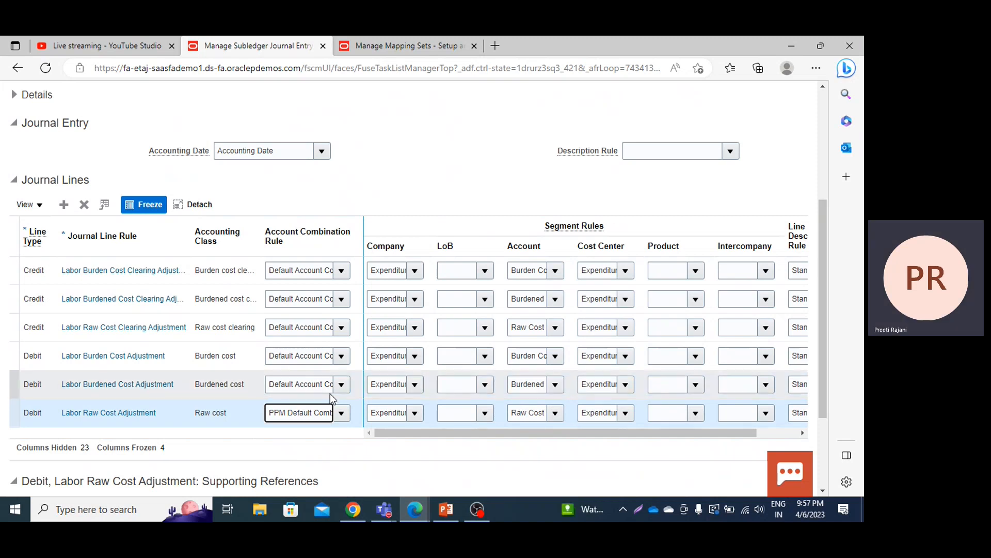
# Step: Set the account combination rule of the credit Labor Raw Cost Clearing Adjustment line to PPM Default Comb CR
pyautogui.doubleClick(309, 324)
pyautogui.hotkey('ctrl', 'a')
pyautogui.write('ppm')
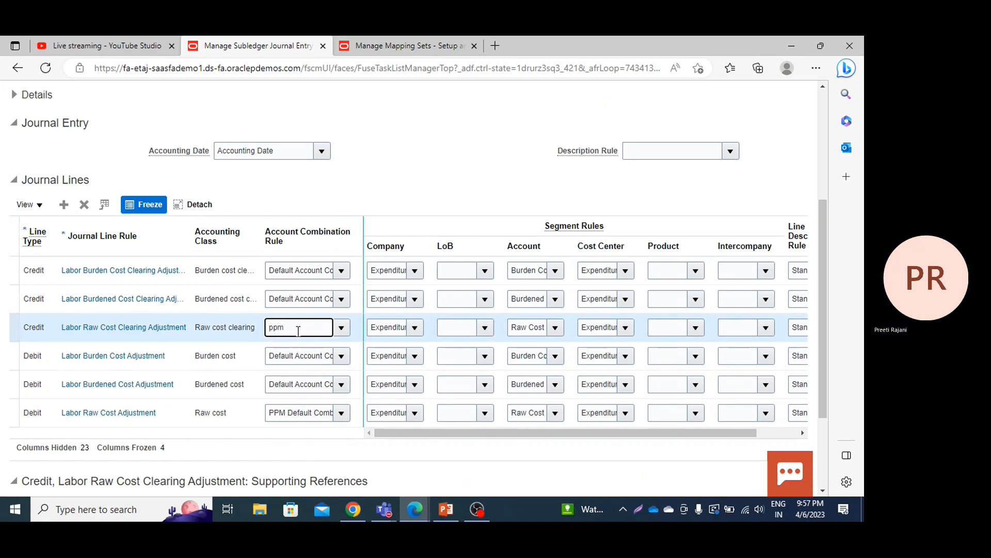
pyautogui.press('BackSpace')
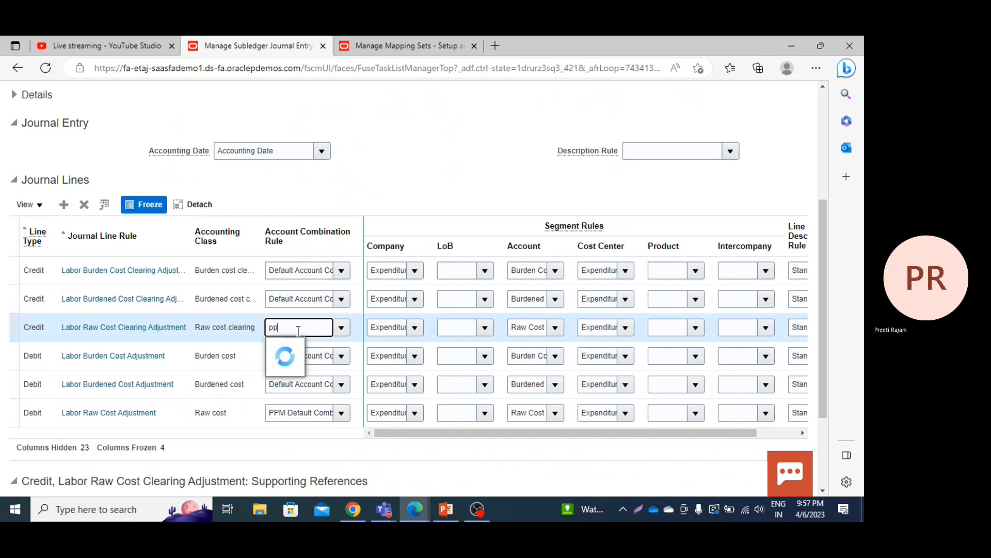
pyautogui.click(303, 352)
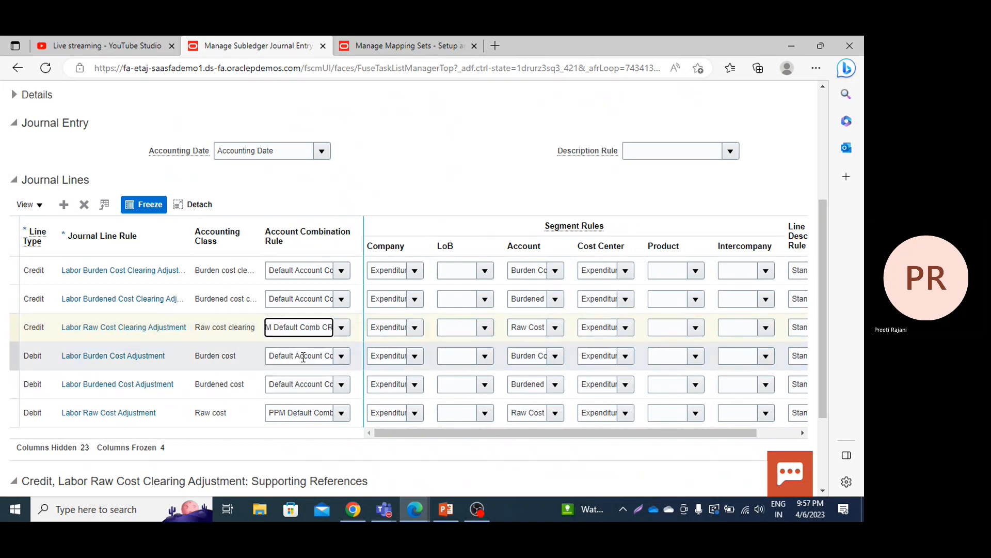
# Step: Set the Company segment rule to PPM Company on the credit Labor Raw Cost Clearing Adjustment and debit Labor Raw Cost Adjustment lines
pyautogui.click(415, 412)
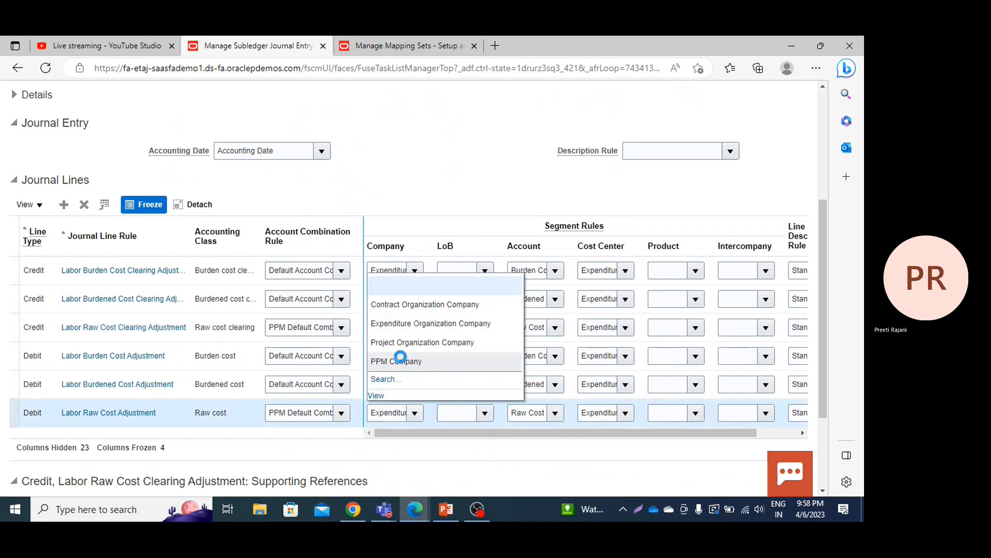
pyautogui.click(402, 357)
pyautogui.click(414, 328)
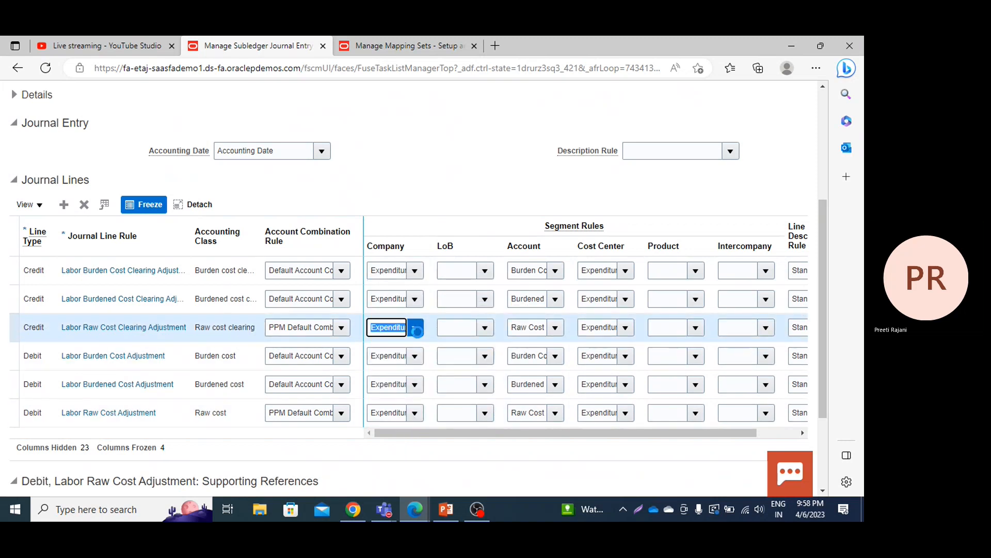
pyautogui.click(380, 441)
pyautogui.click(414, 327)
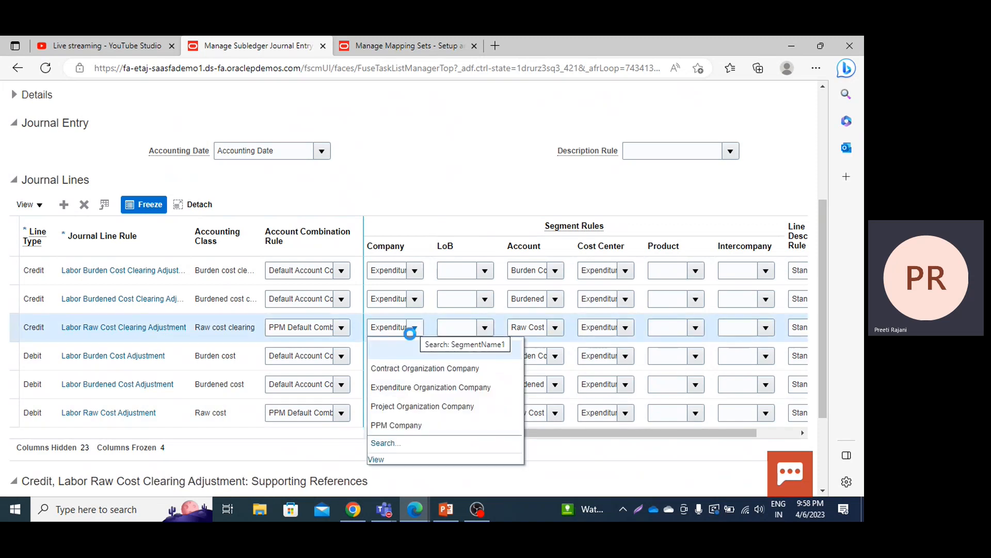
pyautogui.click(397, 425)
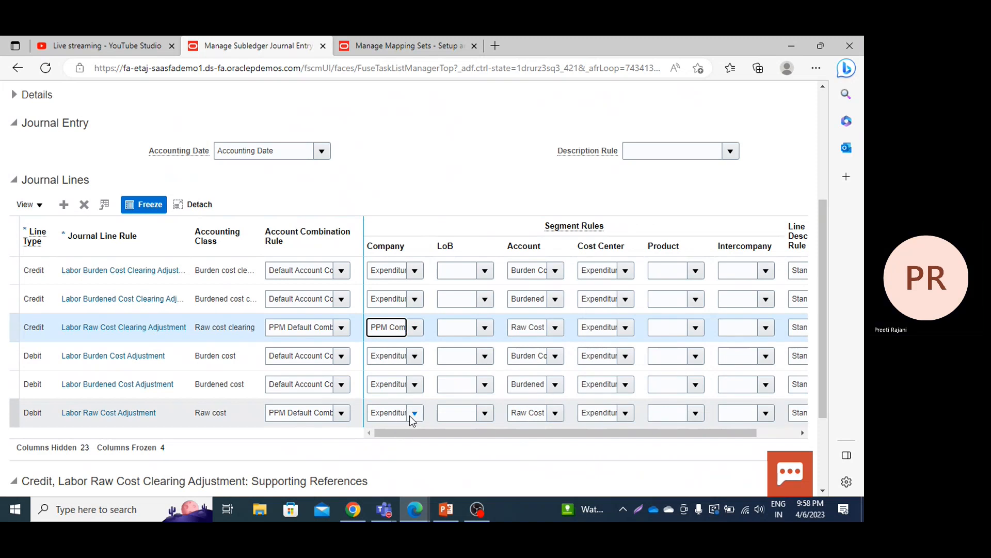
pyautogui.click(411, 413)
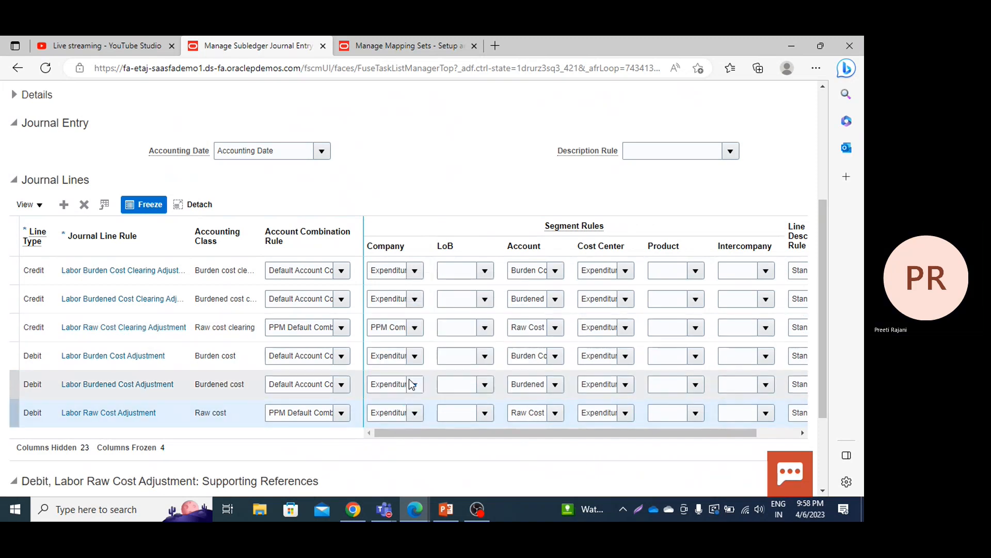
pyautogui.click(416, 416)
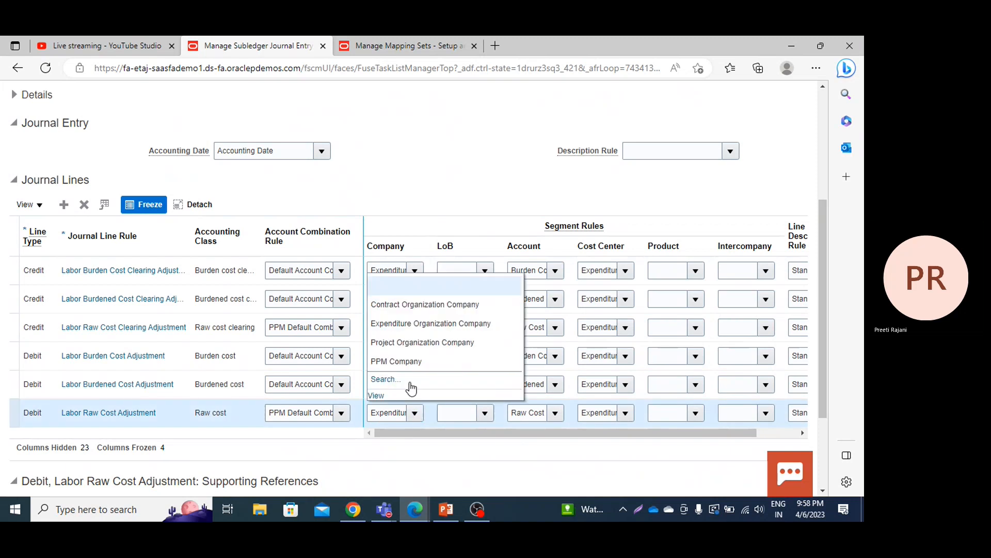
pyautogui.click(408, 358)
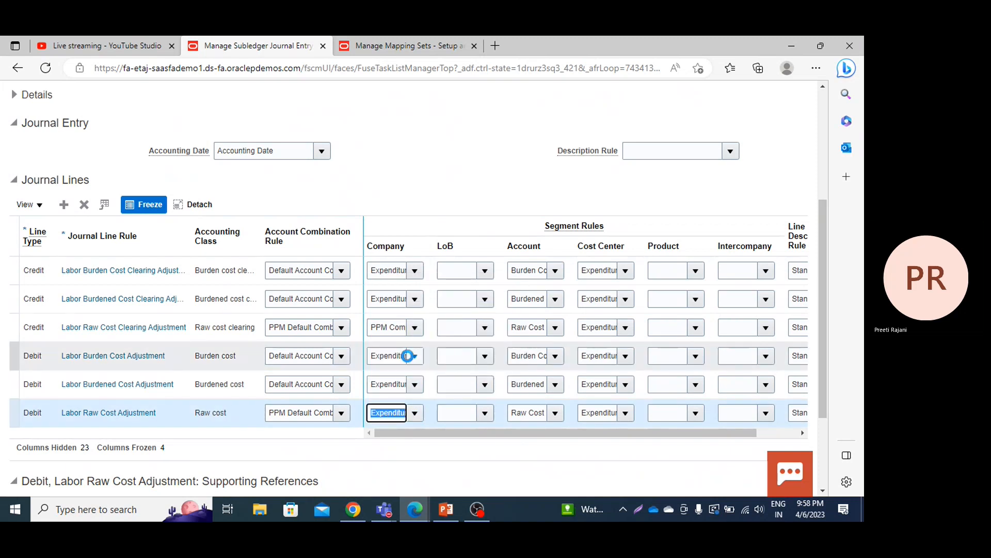
# Step: Set the Account segment rule of the debit Labor Raw Cost Adjustment line to PPM Accounts
pyautogui.click(556, 415)
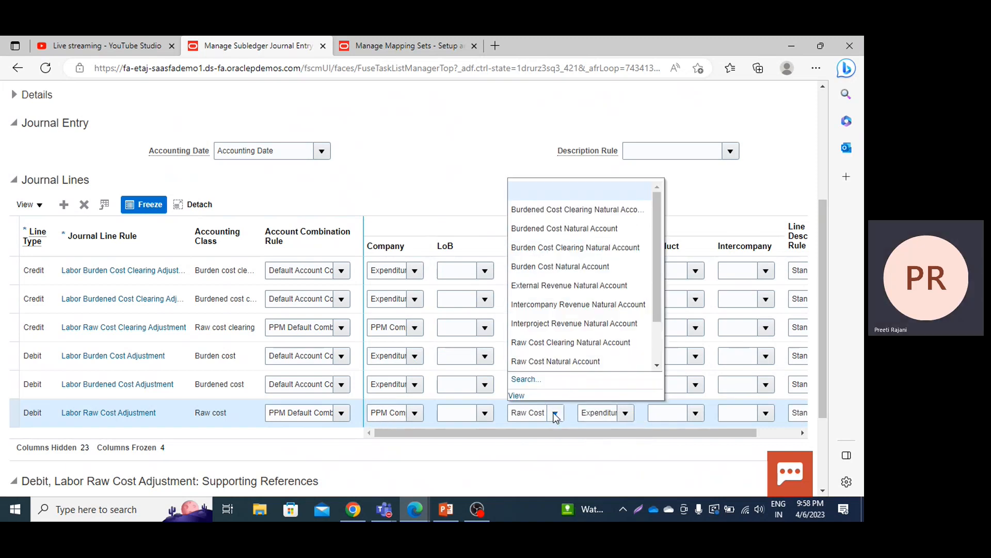
pyautogui.click(657, 366)
pyautogui.click(657, 366)
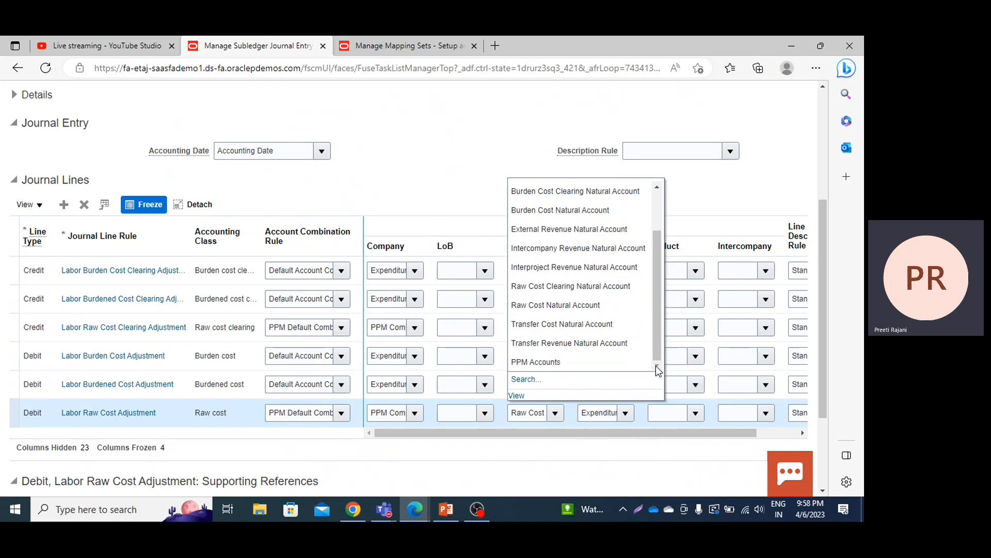
pyautogui.click(542, 360)
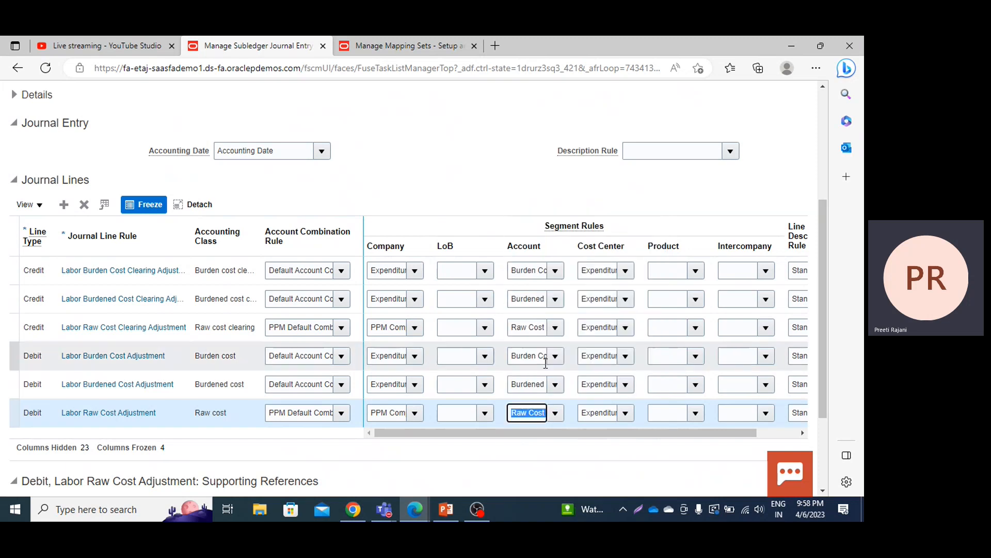
# Step: Set the Cost Center segment rule to PPM Cost Center on the debit Labor Raw Cost Adjustment and credit Labor Raw Cost Clearing Adjustment lines
pyautogui.click(624, 415)
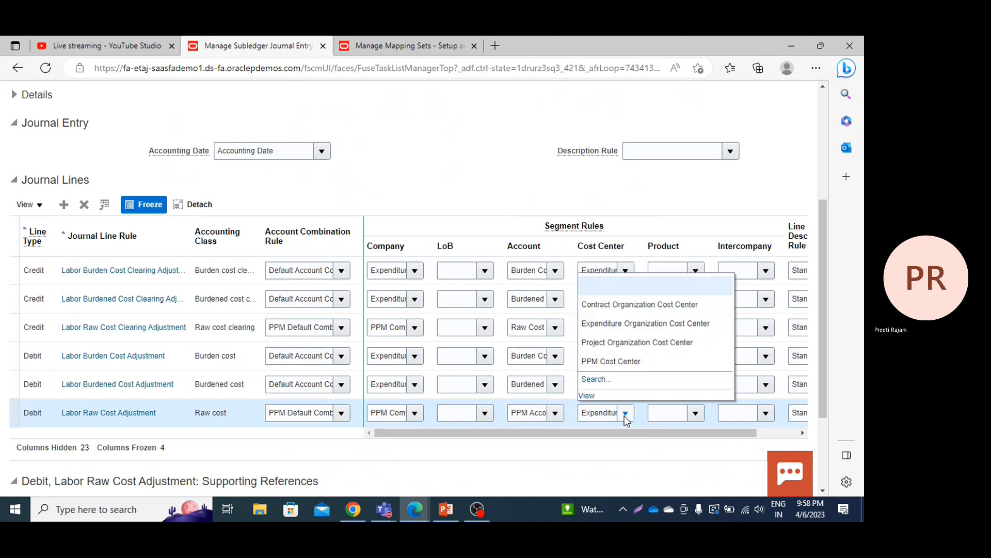
pyautogui.click(627, 360)
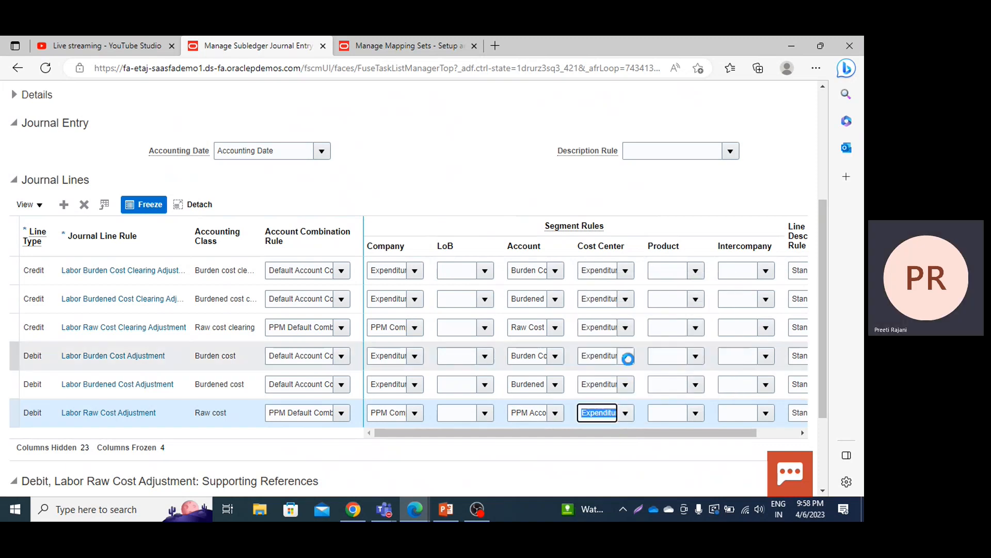
pyautogui.click(625, 328)
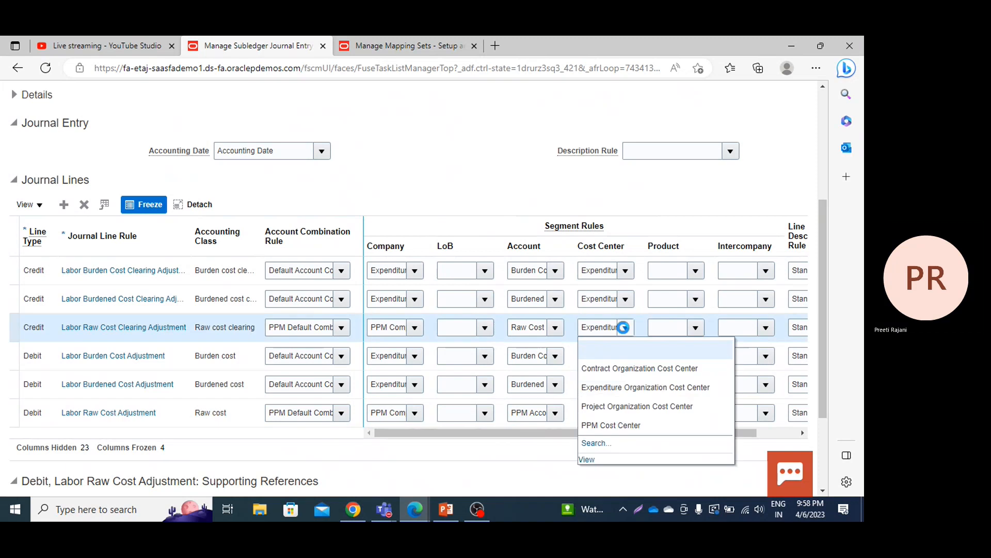
pyautogui.click(604, 426)
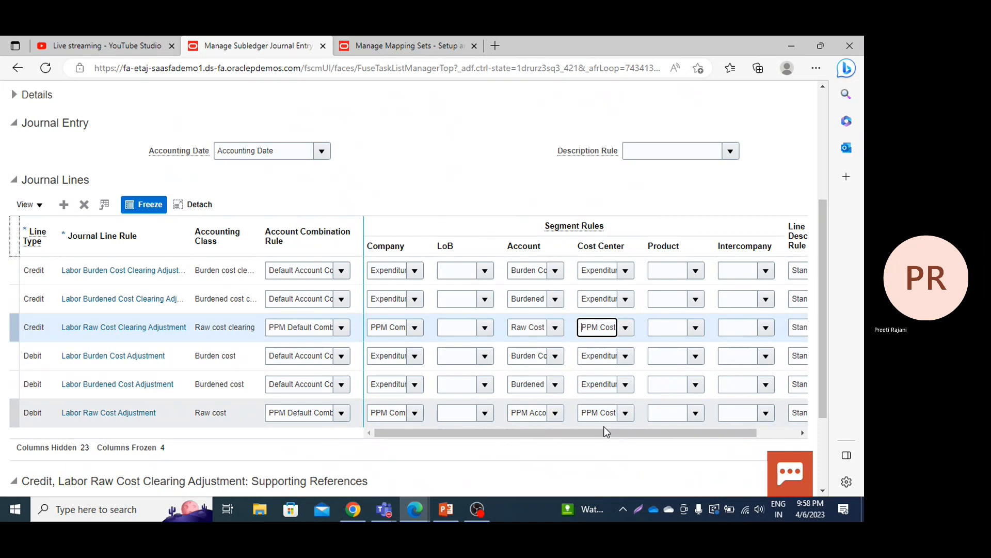
# Step: Clear the Account segment rule of the credit Labor Raw Cost Clearing Adjustment line, then save and close the PPM Lab Cost Adj JERS rule set
pyautogui.click(532, 321)
pyautogui.press('BackSpace')
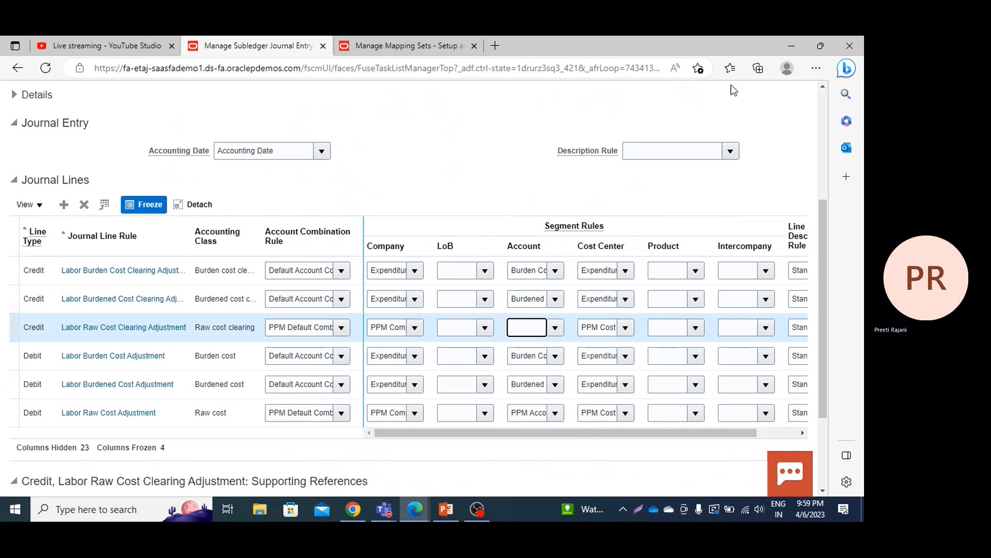
pyautogui.click(799, 127)
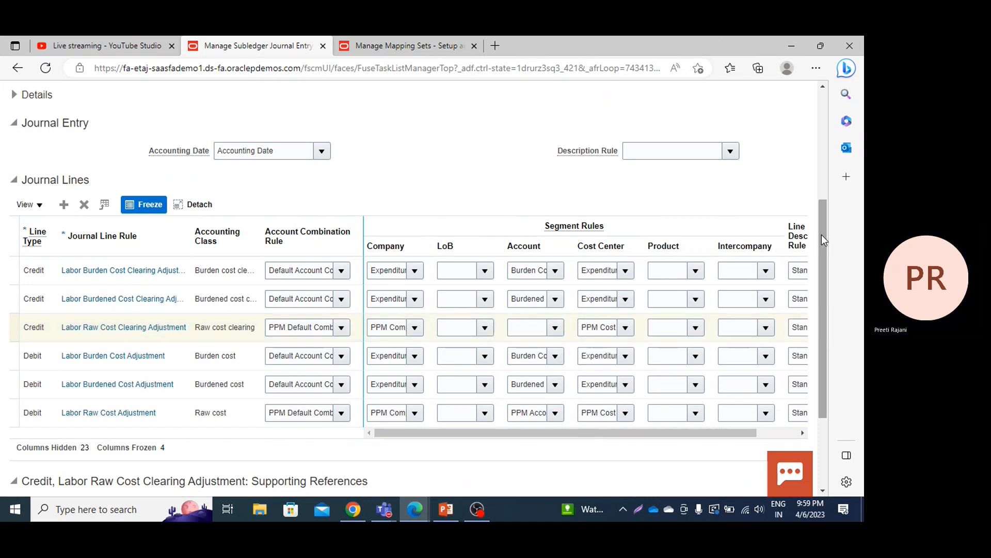
pyautogui.moveTo(822, 216); pyautogui.dragTo(829, 150)
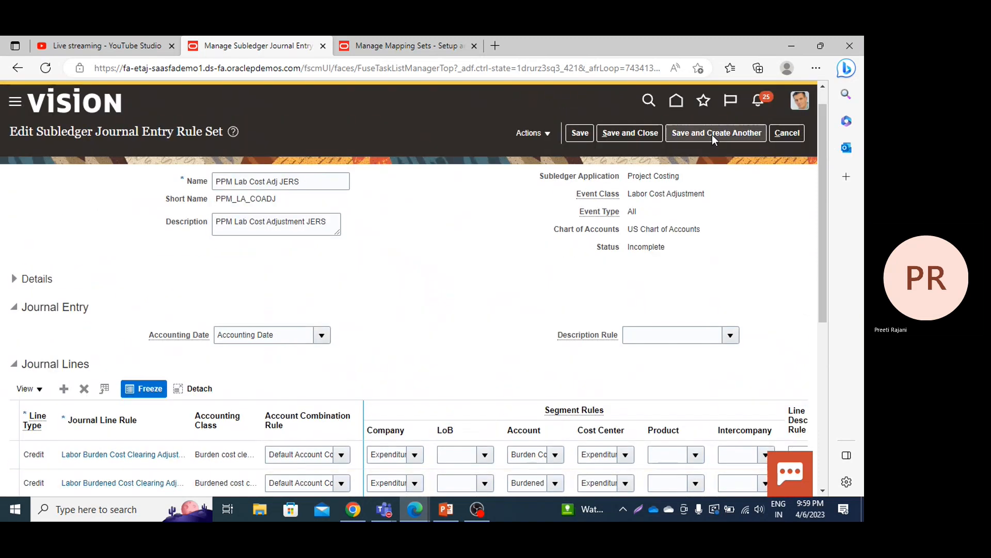
pyautogui.click(643, 133)
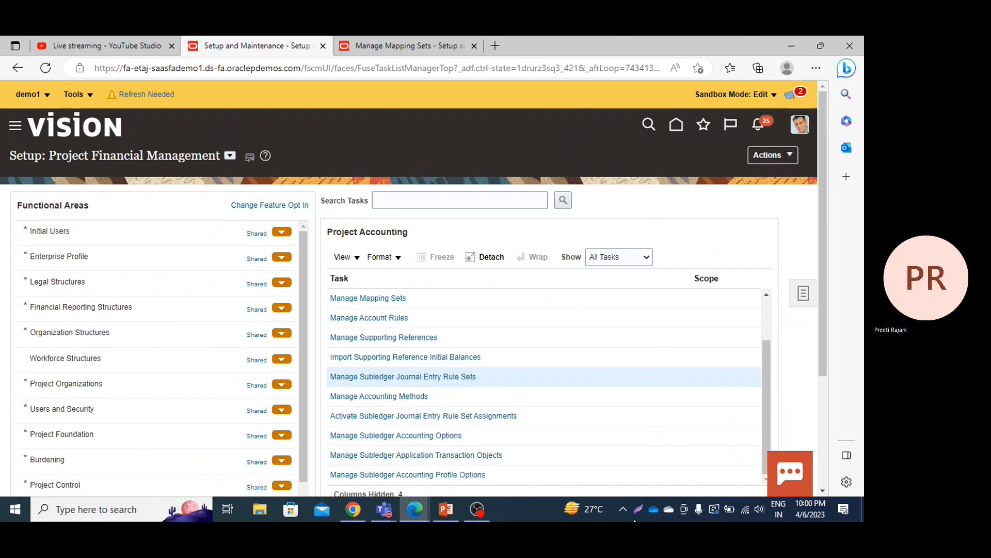
# Step: Switch to OBS Studio, stop both the streaming and the recording, and minimize its window
pyautogui.click(438, 510)
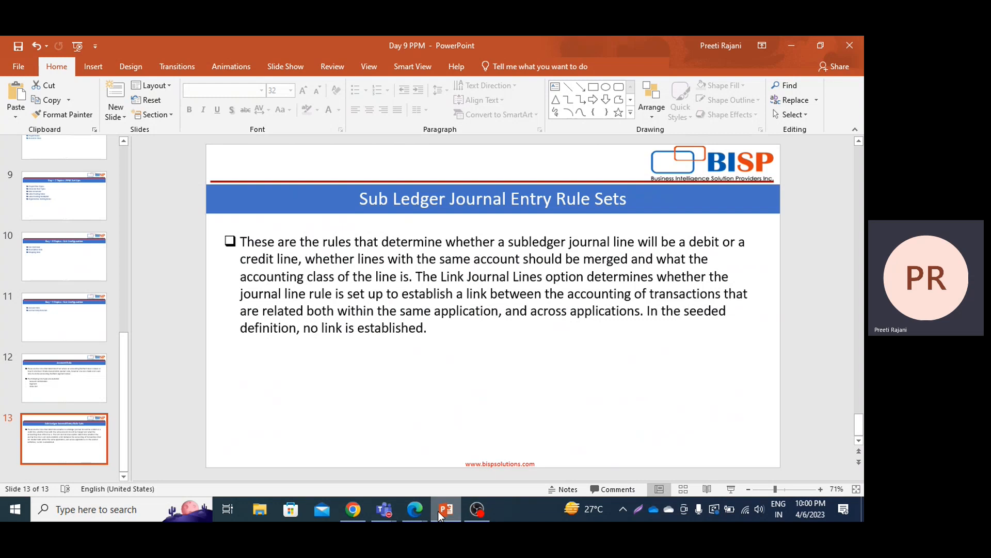
pyautogui.click(473, 510)
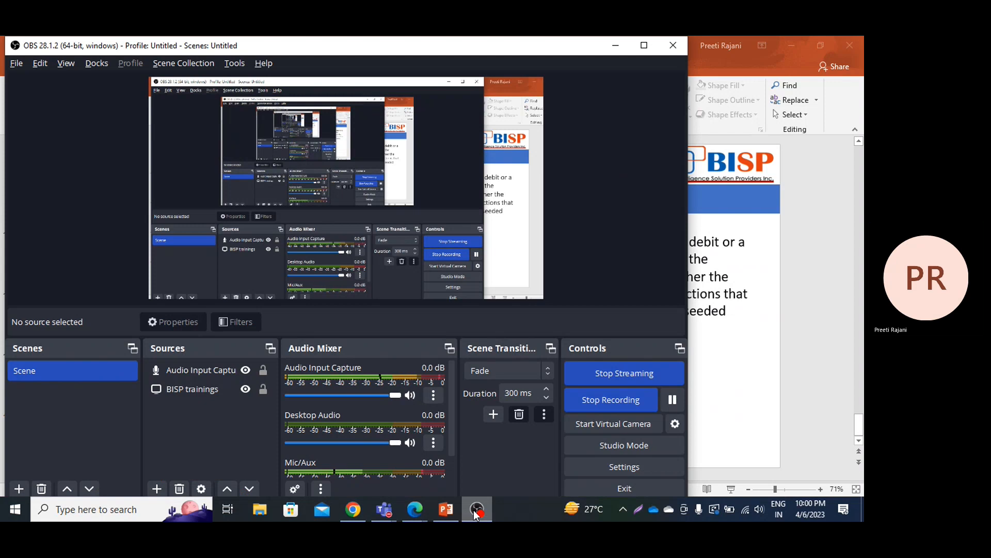
pyautogui.click(614, 373)
pyautogui.click(609, 398)
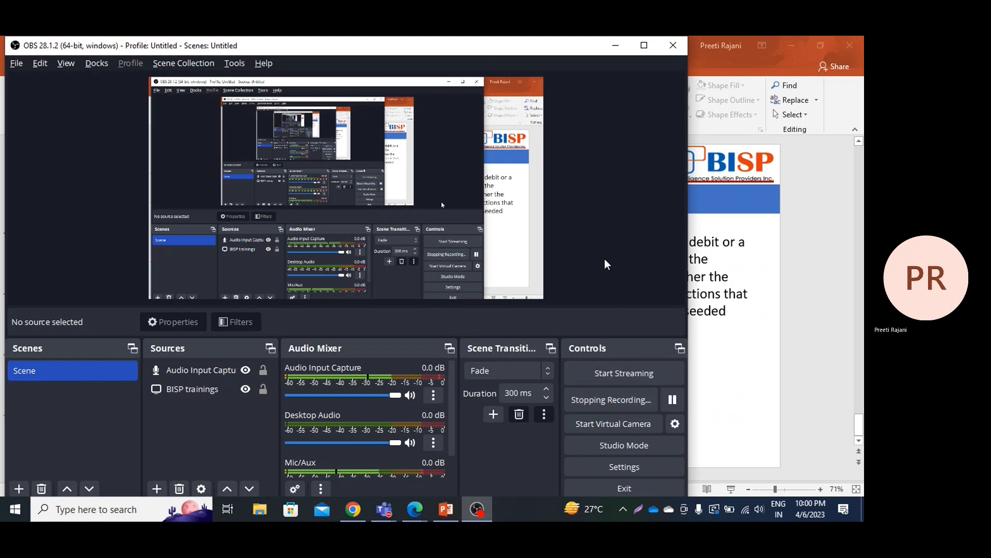
pyautogui.click(615, 48)
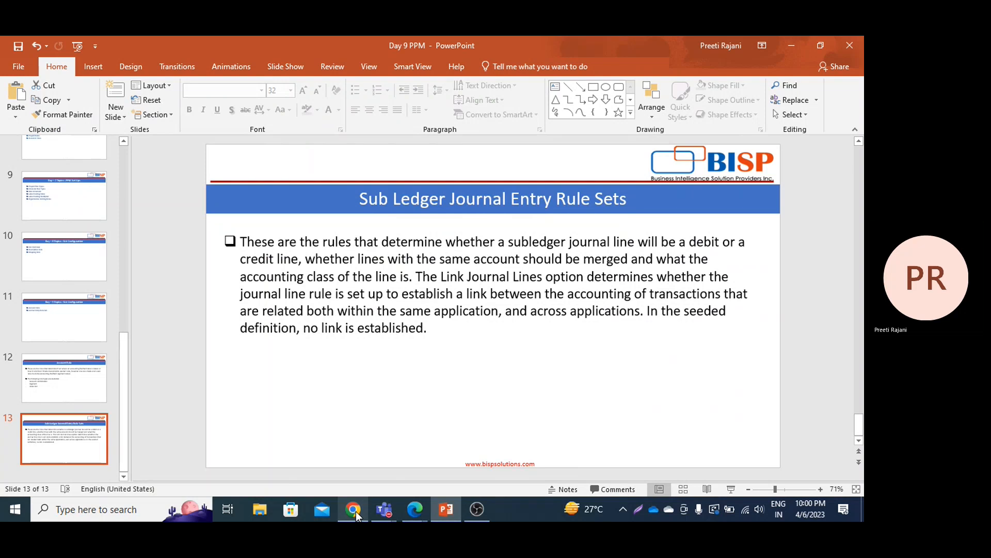
# Step: Switch to YouTube Studio in Microsoft Edge and end the Oracle Project Portfolio Management live stream
pyautogui.moveTo(411, 511)
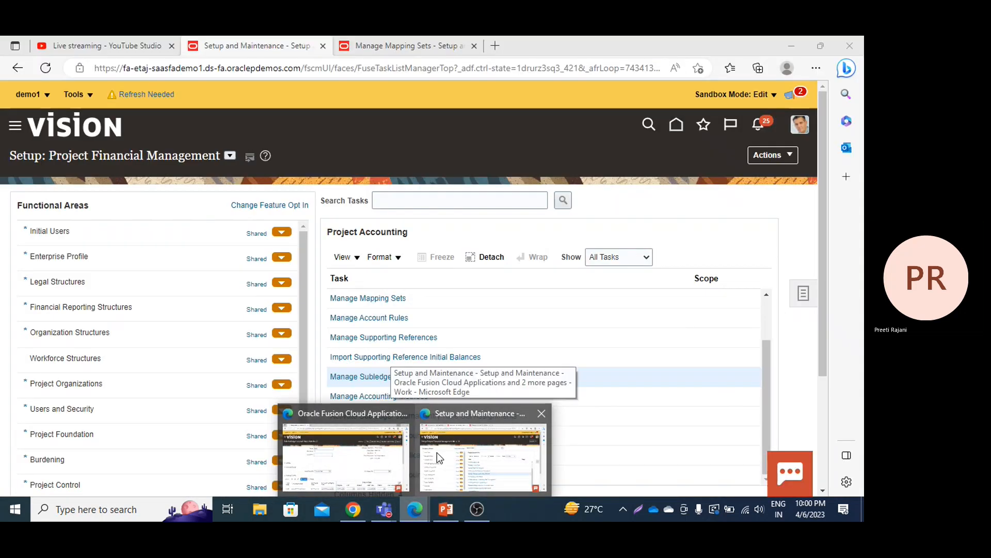
pyautogui.click(437, 452)
pyautogui.click(68, 46)
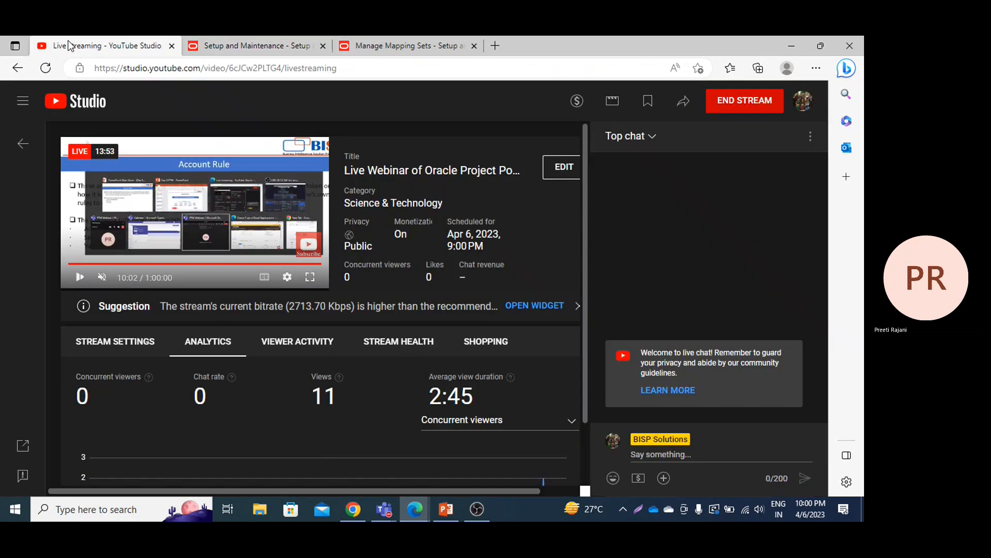
pyautogui.click(743, 102)
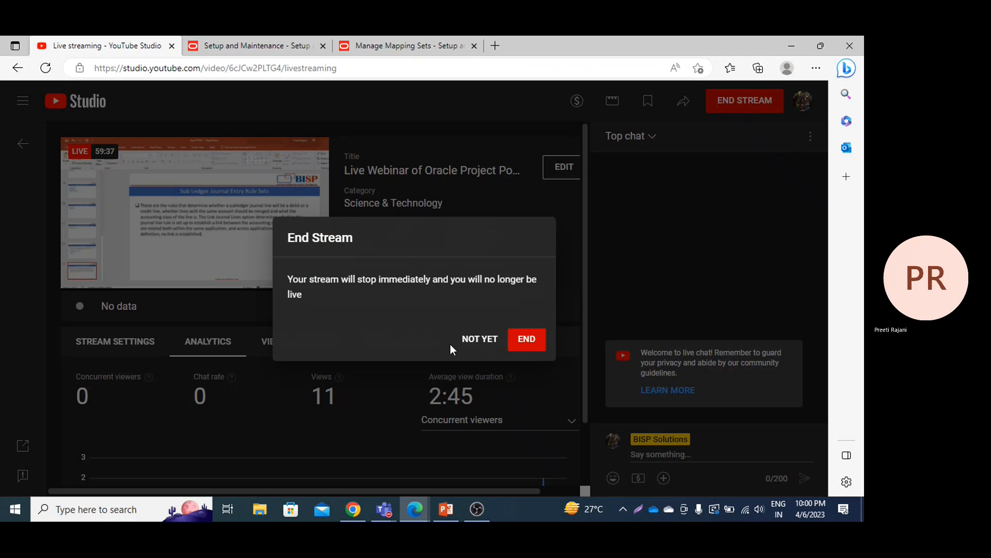
pyautogui.click(517, 347)
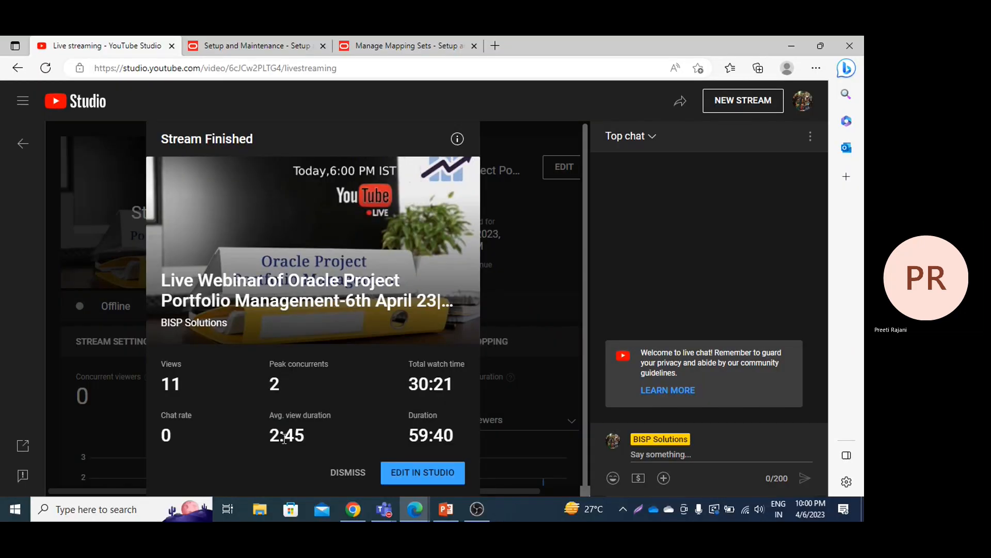
# Step: Switch to the PPM Webinar meeting in Microsoft Teams and stop the meeting recording
pyautogui.click(384, 509)
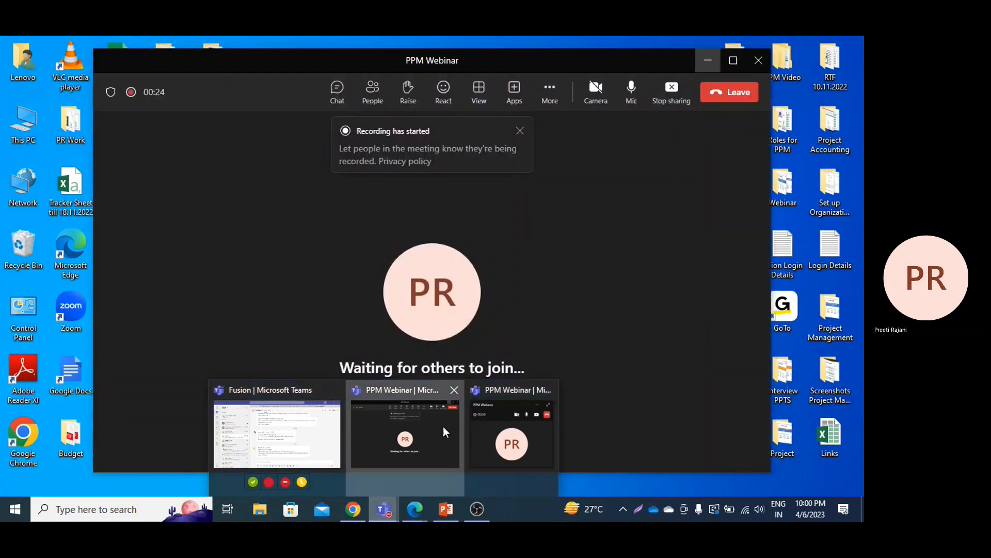
pyautogui.click(443, 426)
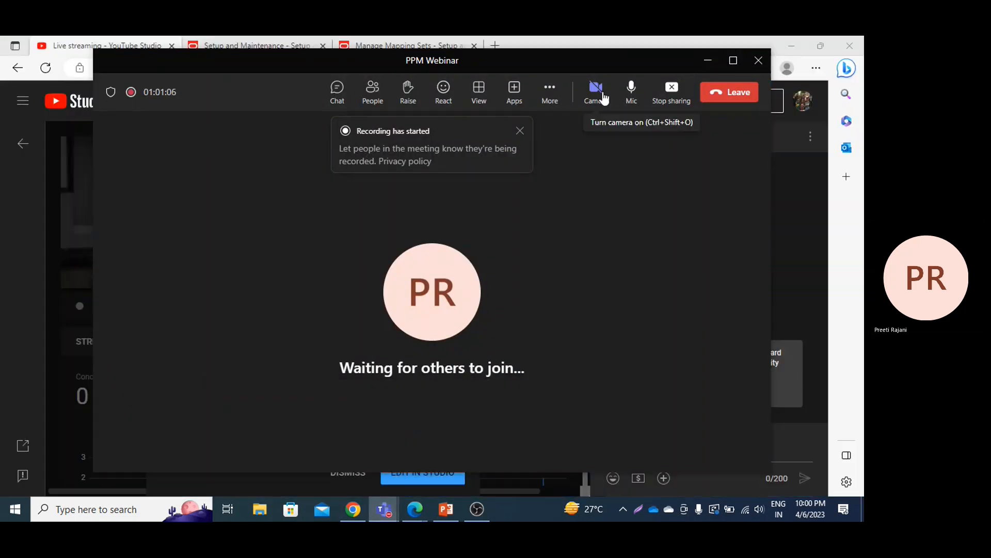
pyautogui.click(548, 93)
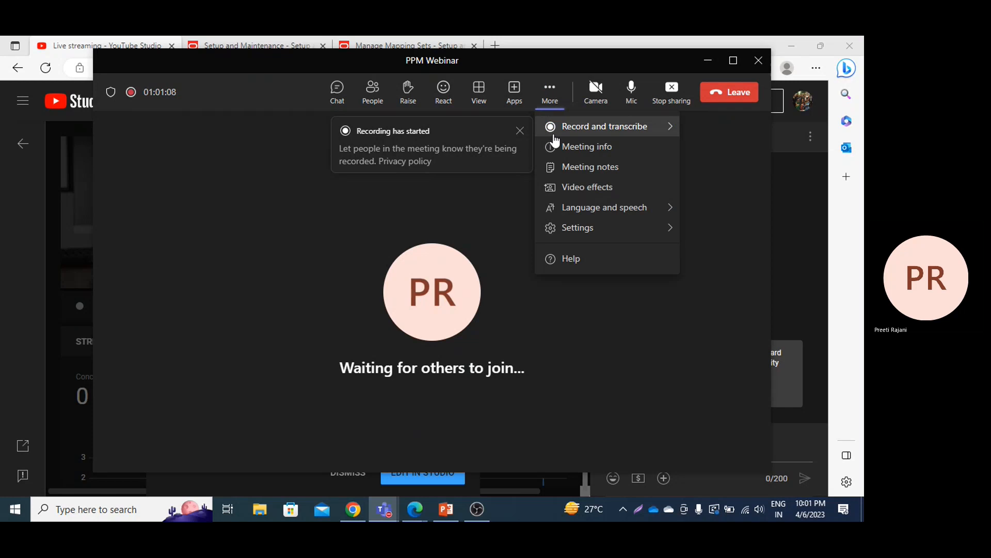
pyautogui.moveTo(555, 138)
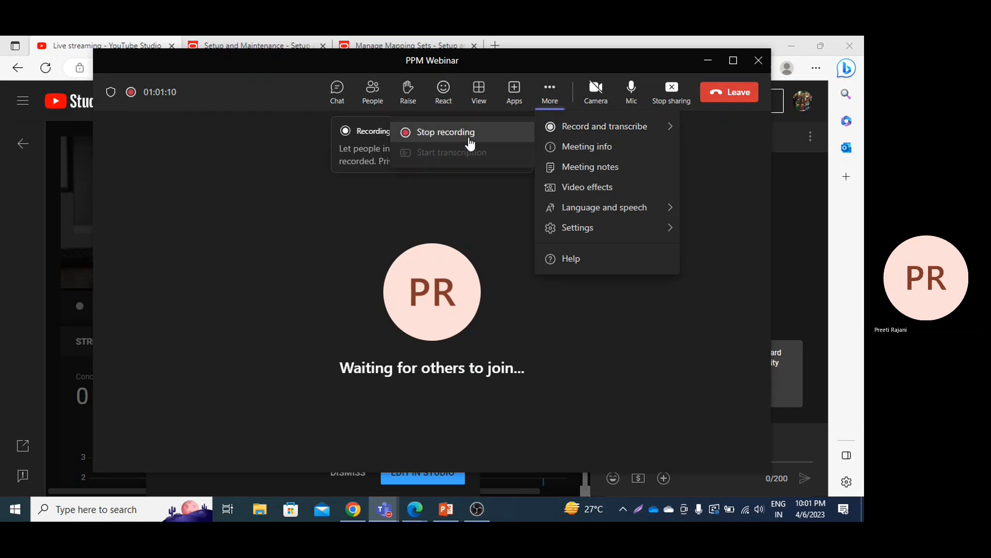